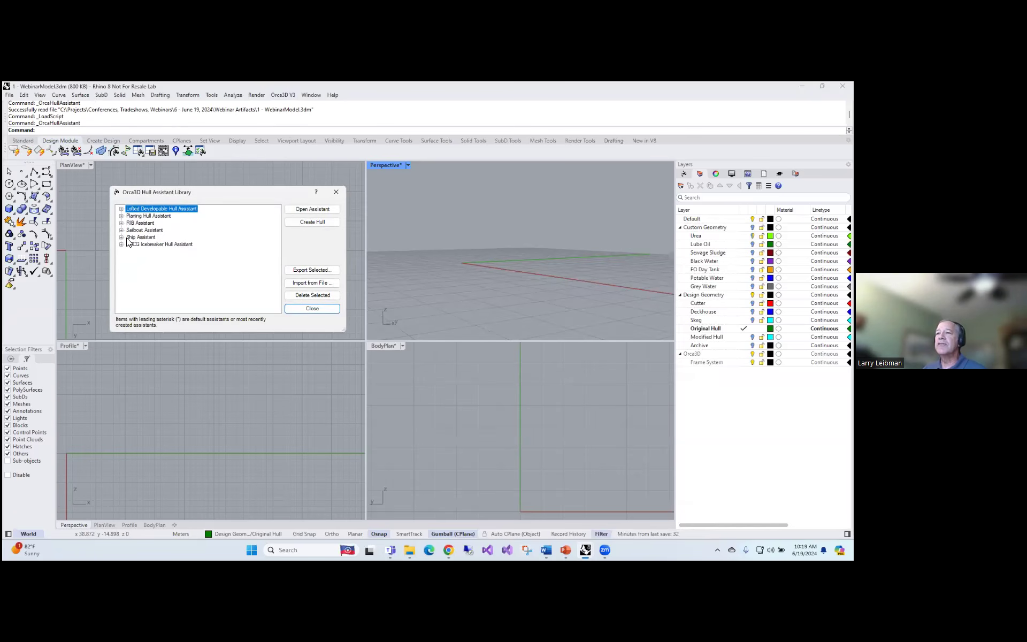
Open the Webinar Ship No Bulb assistant from the Ship Assistant group of the hull library
click(122, 238)
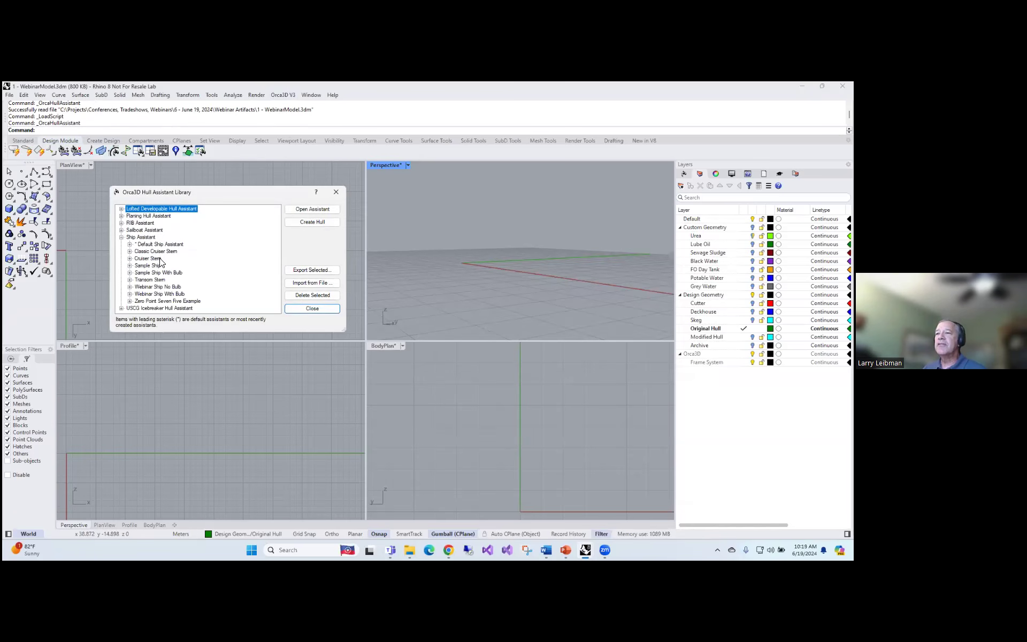
click(148, 286)
click(313, 209)
Turn on the hull and sections previews for the ship hull and inspect its shape in the Perspective view
click(43, 264)
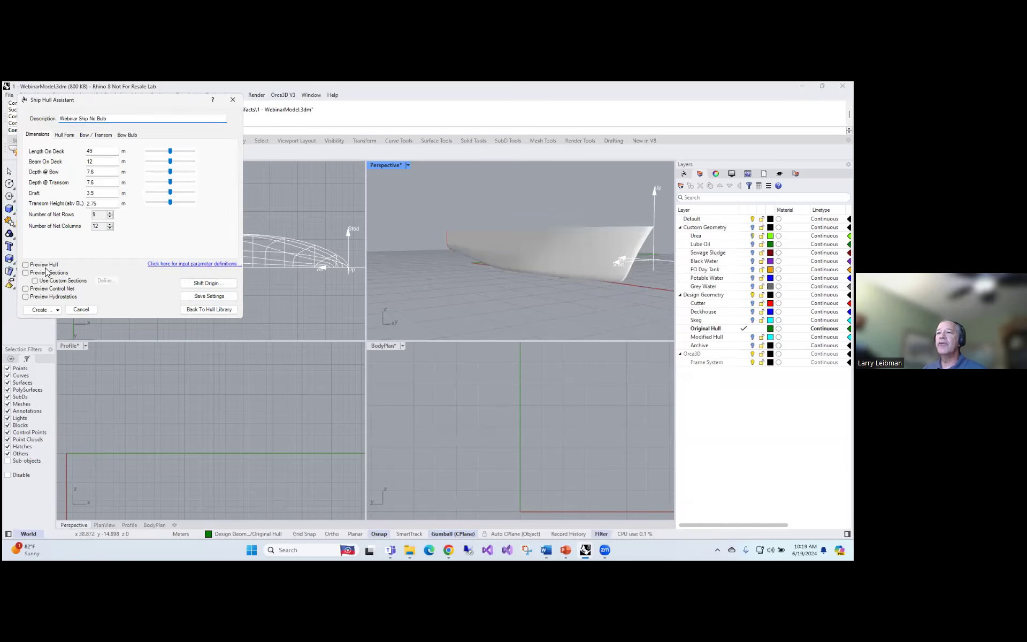
click(44, 272)
right_drag(520, 276, 542, 322)
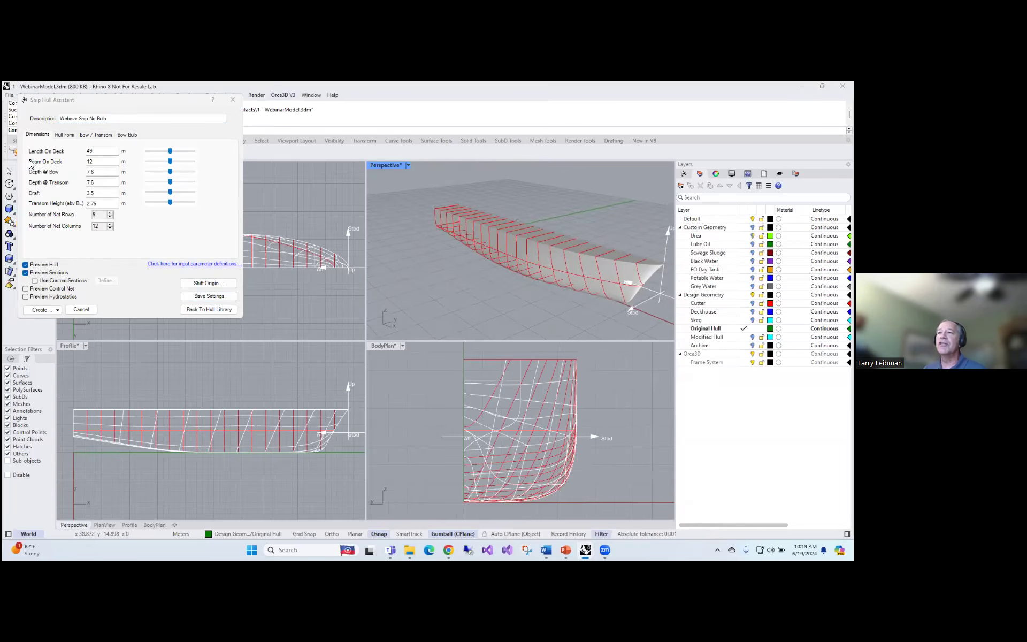
right_drag(452, 261, 427, 262)
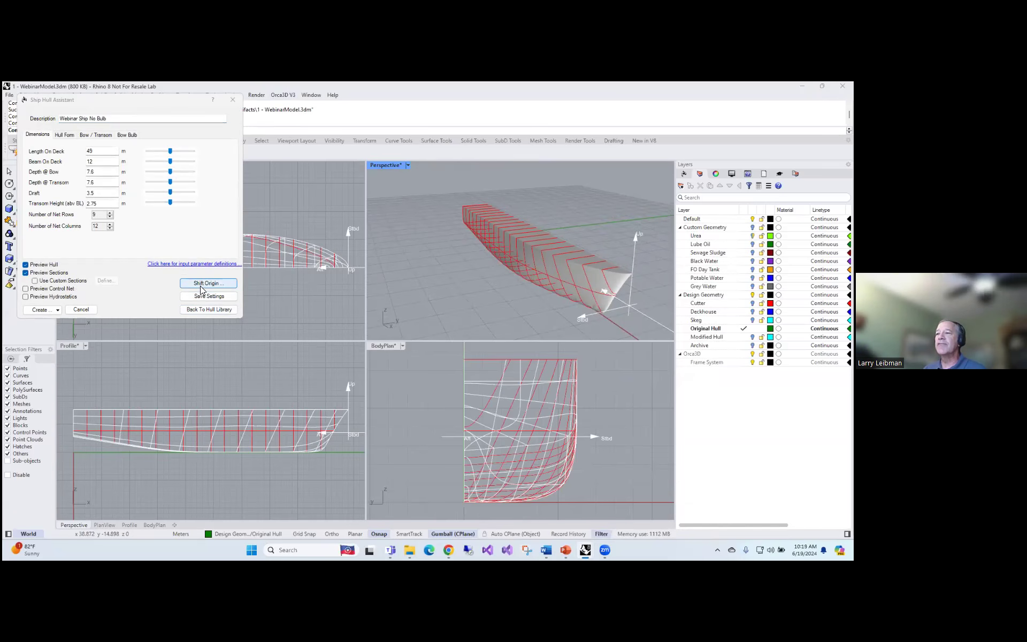
right_drag(572, 278, 578, 283)
Create the full model of the ship hull from the assistant's current settings
click(53, 310)
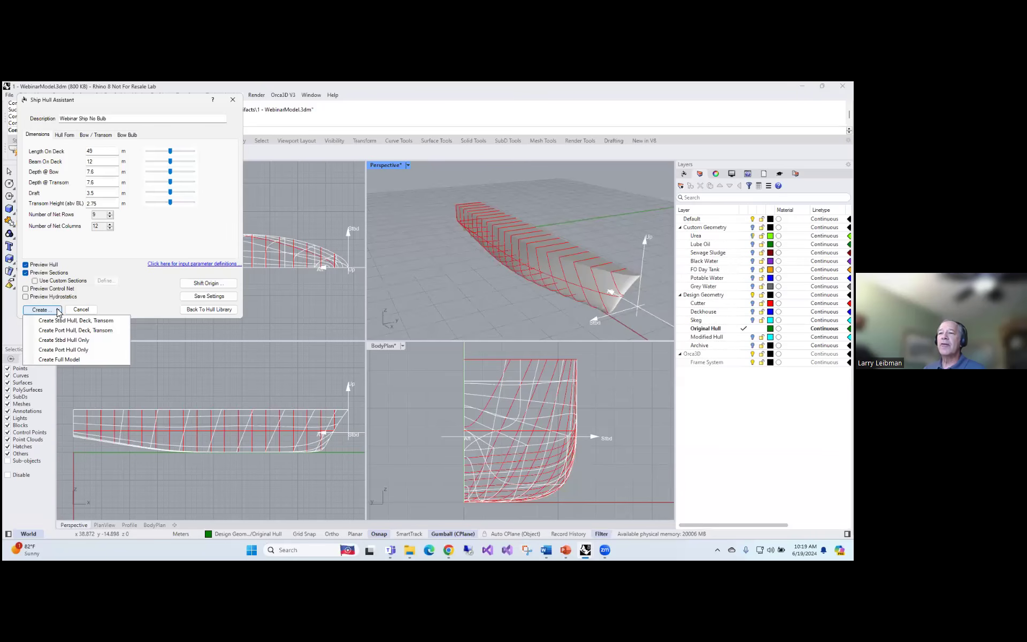
click(67, 358)
mouse_move(458, 270)
right_down()
mouse_move(451, 287)
mouse_move(435, 287)
mouse_move(468, 285)
mouse_move(456, 286)
right_up()
Join all the generated hull, deck and transom surfaces into one closed polysurface
drag(508, 307, 394, 168)
click(9, 209)
right_drag(440, 295, 608, 315)
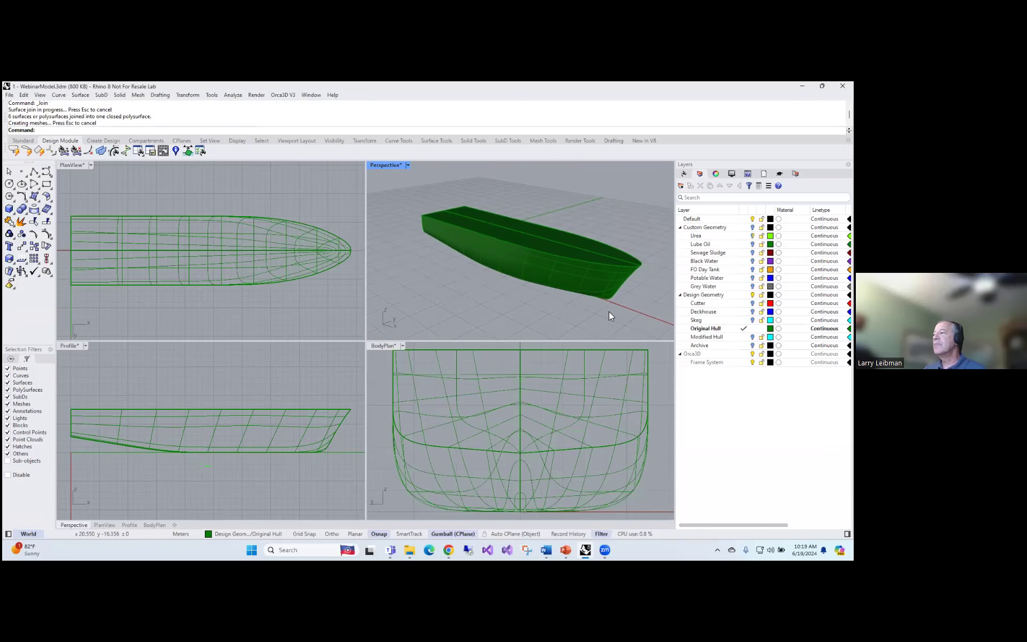
Turn on the Cutter layer to show the cutting box over the hull's stern
click(698, 302)
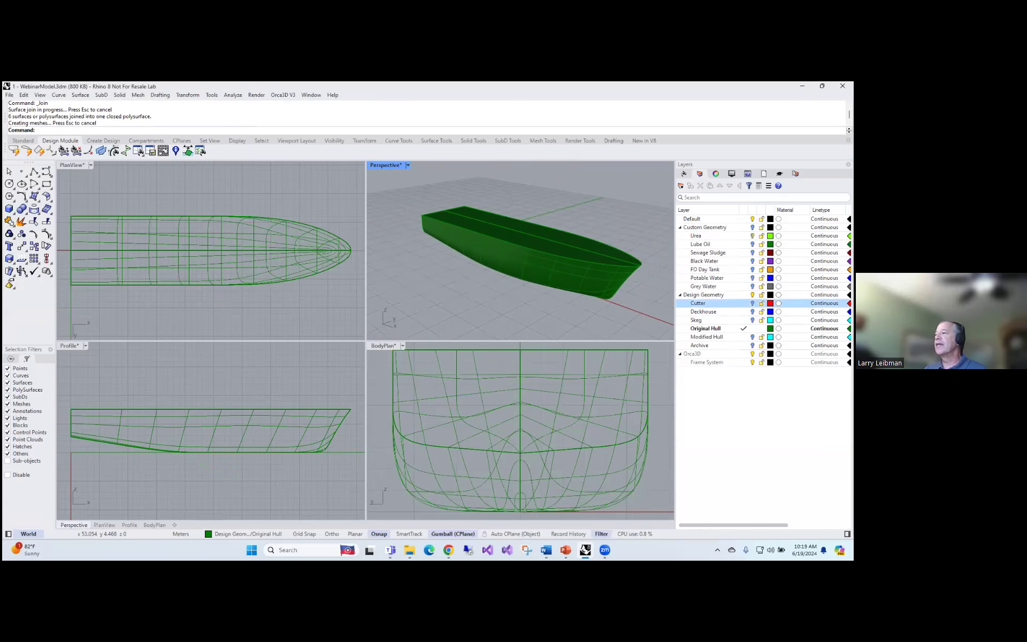
click(751, 303)
right_drag(516, 271, 534, 277)
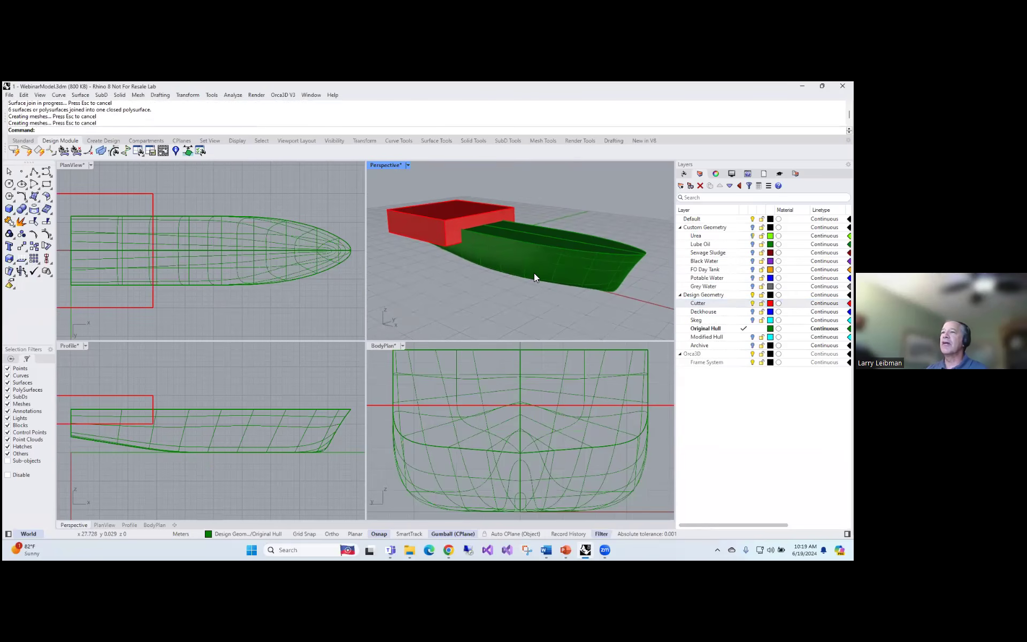
Subtract the red cutter box from the hull with BooleanDifference to step down the aft deck
text(BooleanDifference)
key(Return)
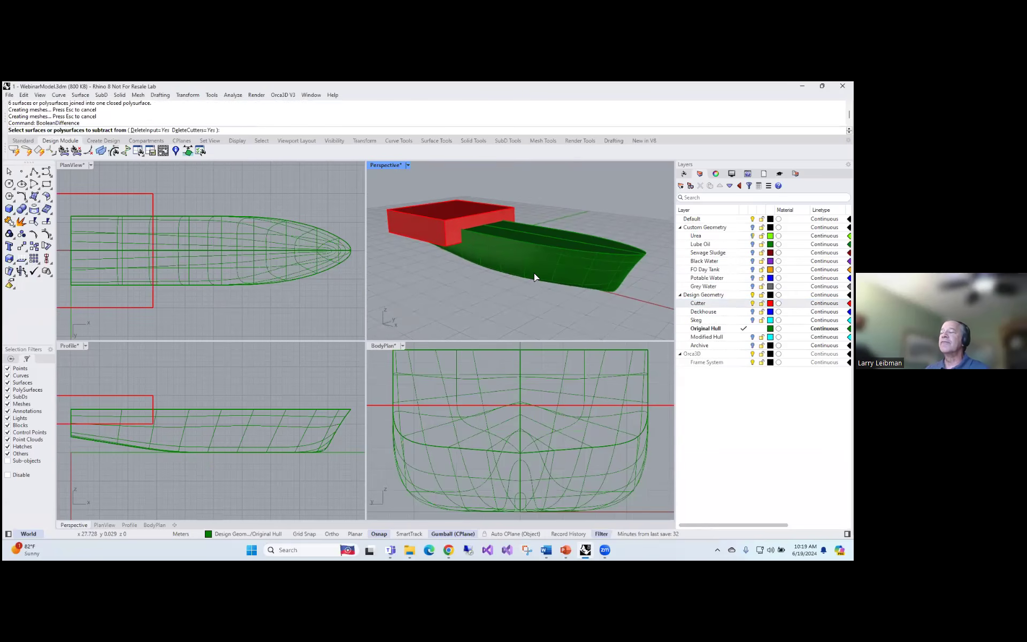
click(526, 274)
key(Return)
click(398, 235)
key(Return)
right_drag(466, 265, 431, 269)
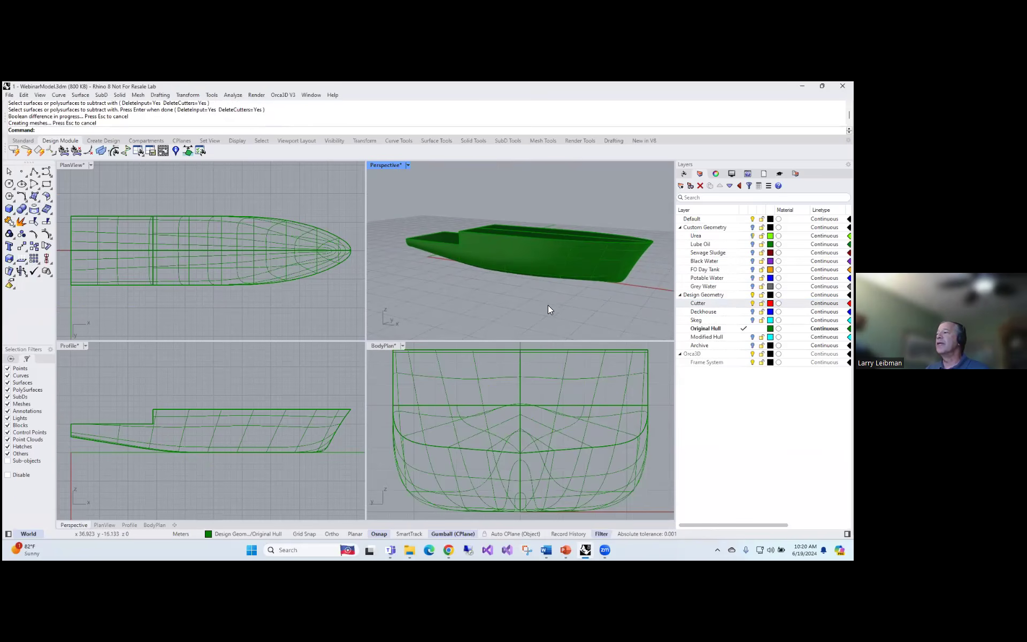
Turn on the Deckhouse and Skeg layers to show their geometry together with the hull
click(703, 311)
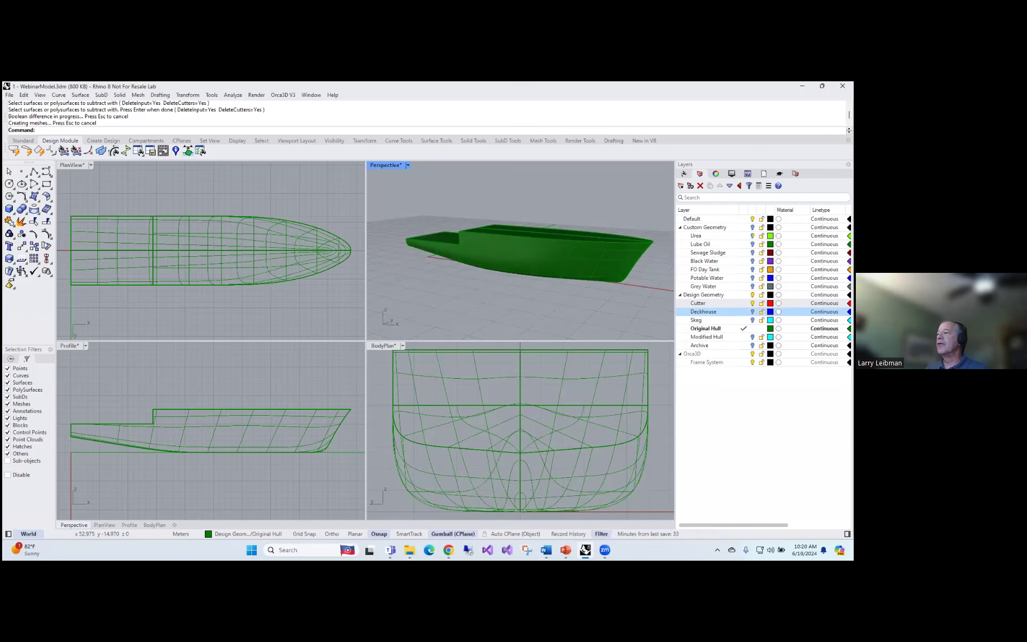
click(752, 311)
mouse_move(597, 285)
right_down()
mouse_move(600, 274)
mouse_move(587, 291)
mouse_move(603, 267)
right_up()
click(696, 320)
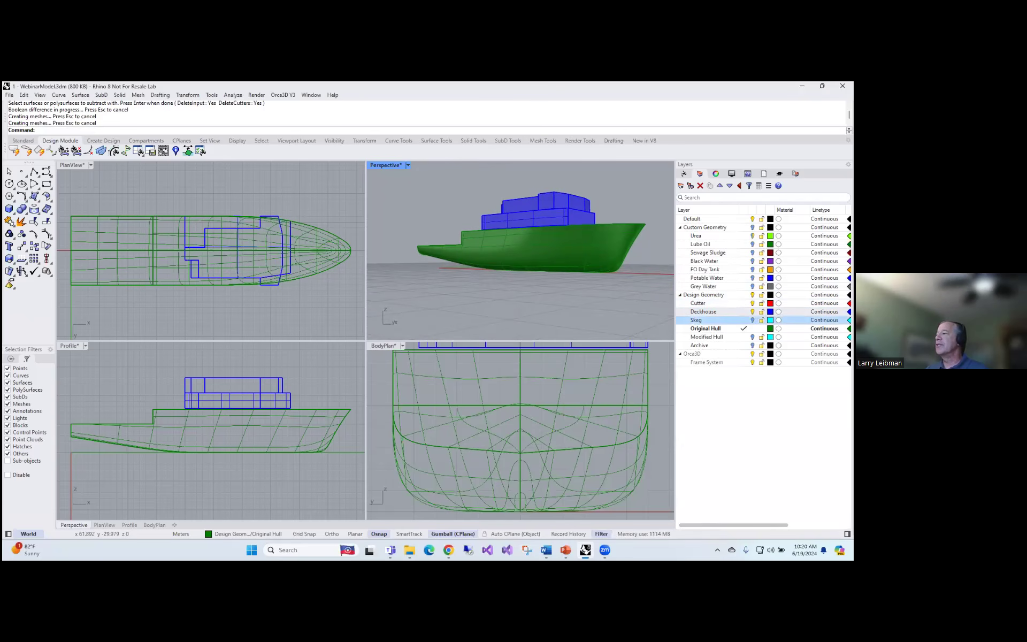
click(752, 320)
right_drag(516, 292, 430, 270)
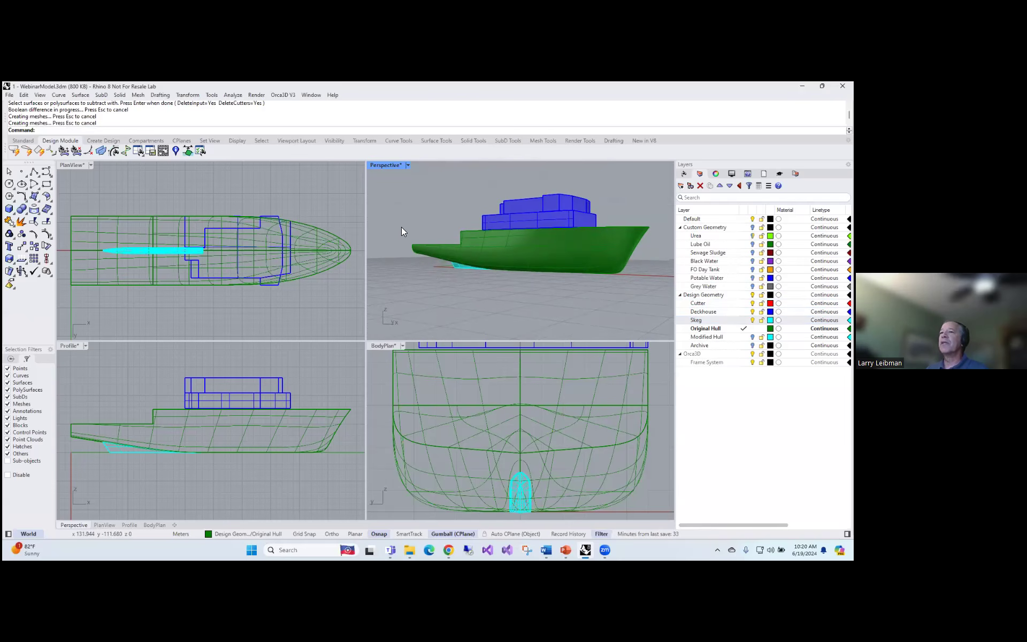
Create an Orca3D design with the default name Orca3D Design and assign the green hull polysurface as its Hull component
click(93, 141)
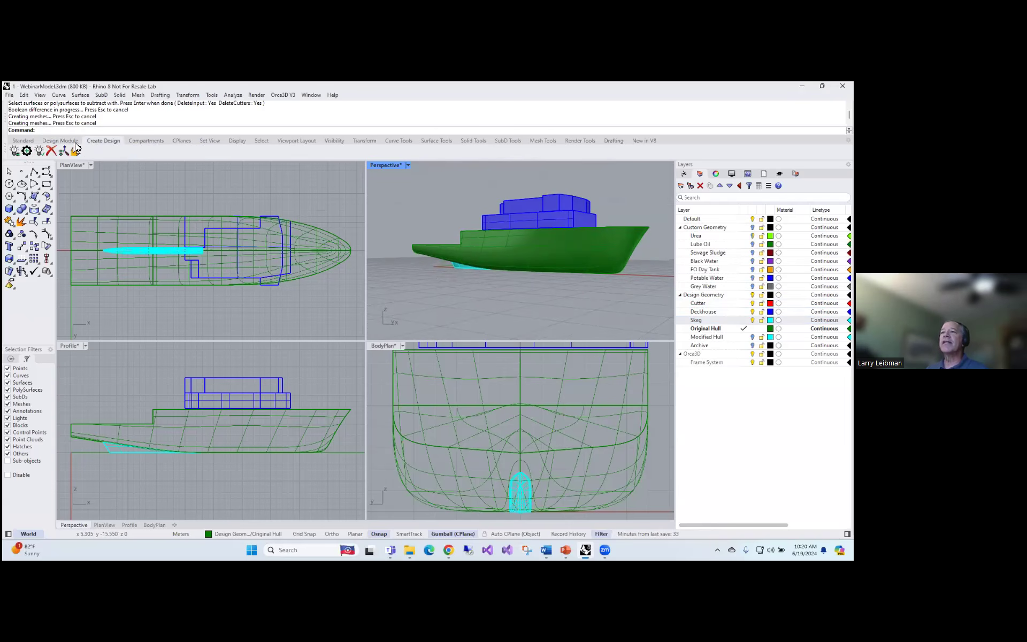
click(15, 153)
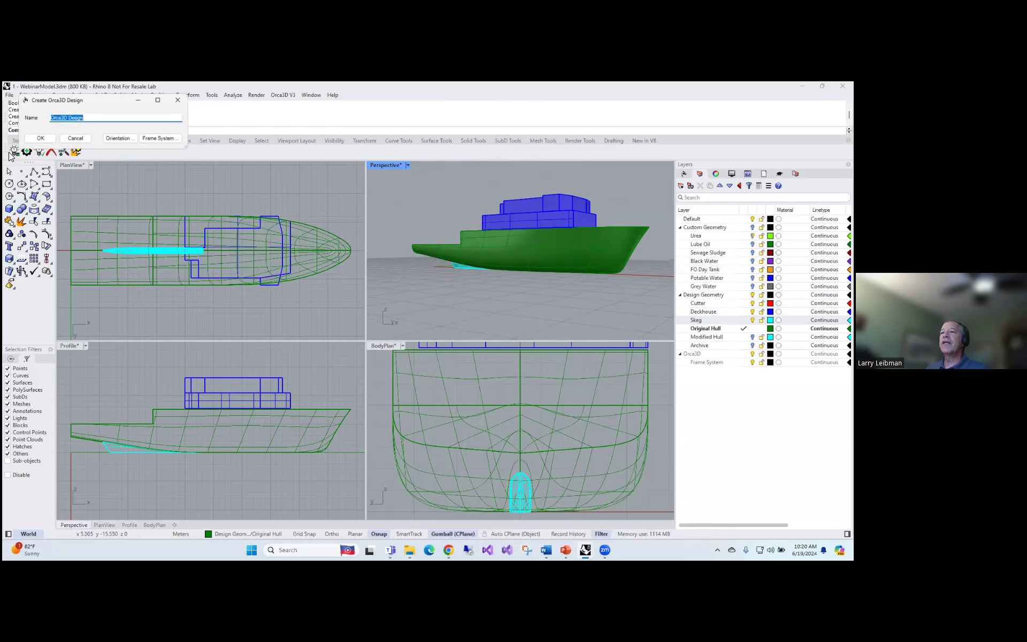
click(39, 138)
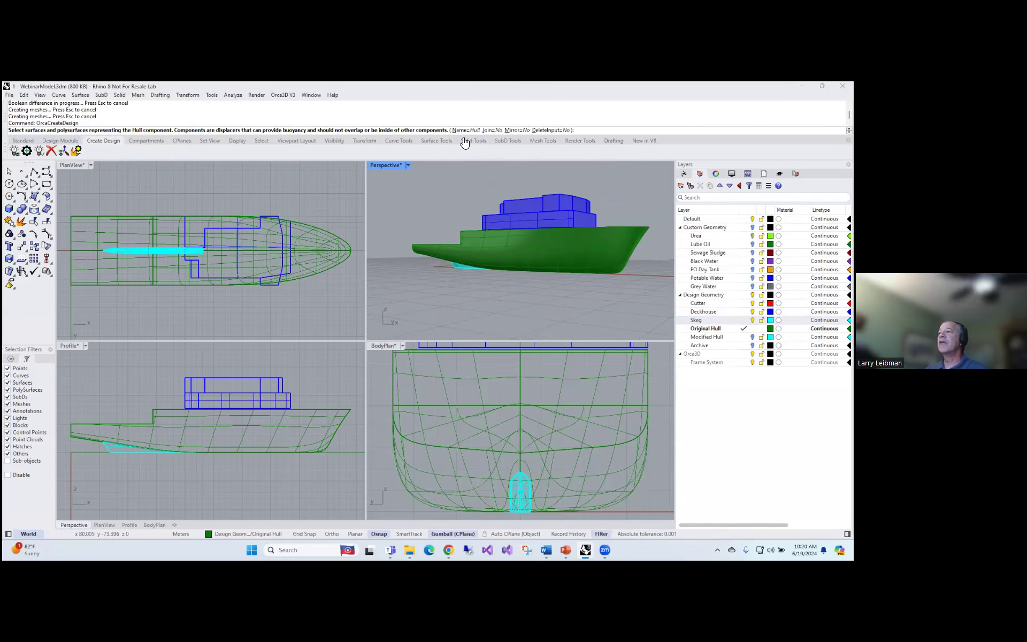
click(498, 254)
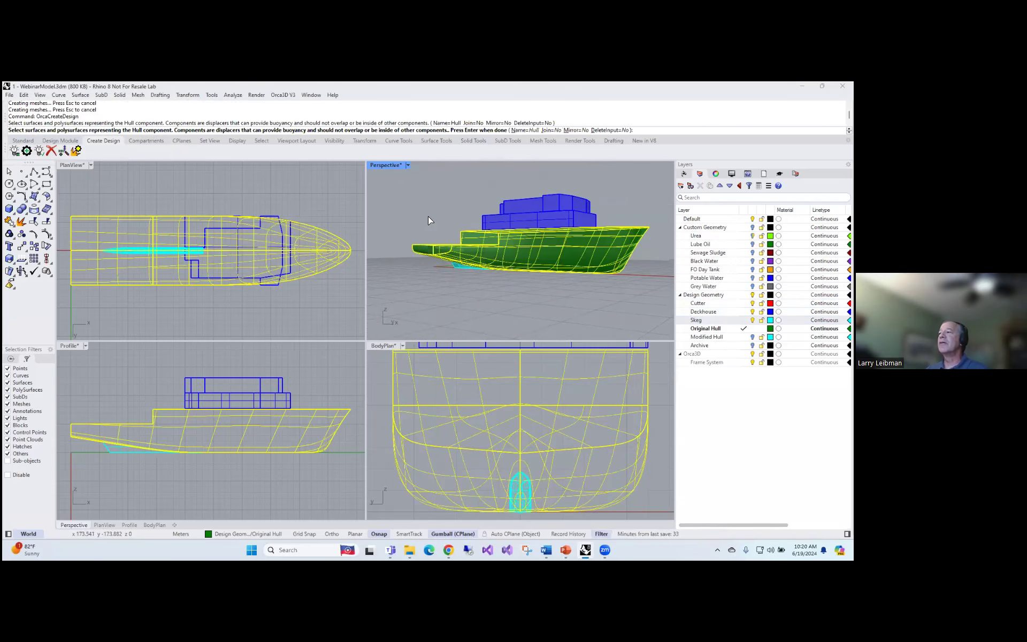
key(Return)
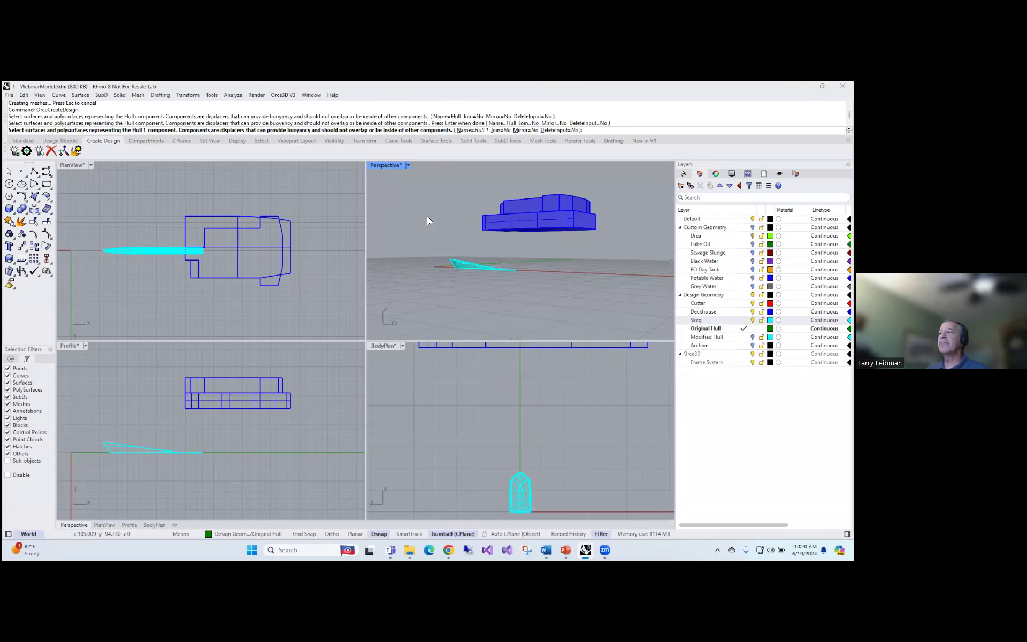
Add the skeg geometry to the design as a component named Skeg
click(463, 130)
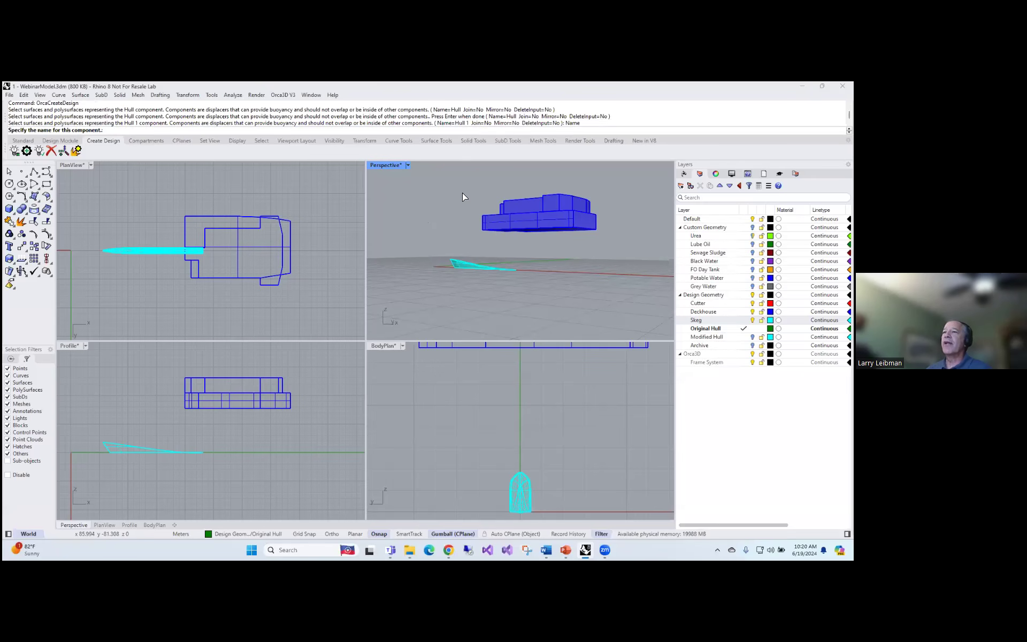
text(Skeg)
key(Return)
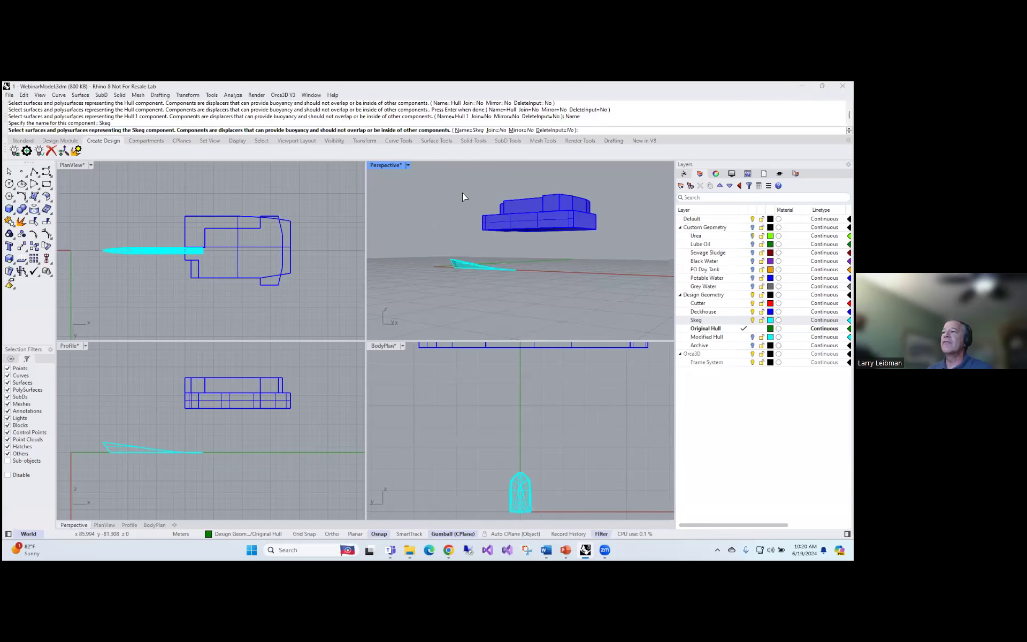
click(457, 269)
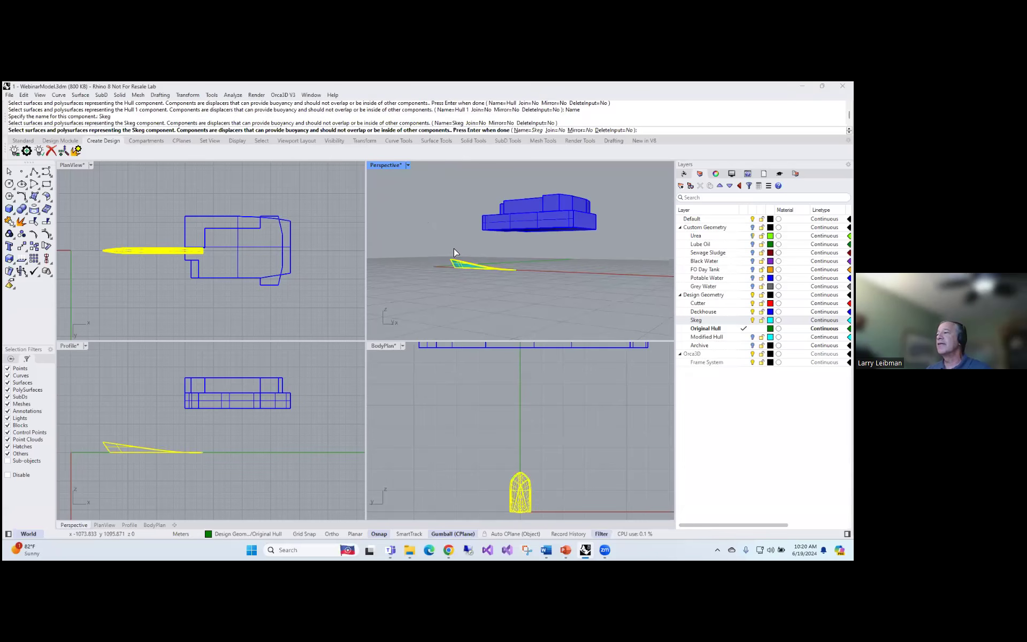
key(Return)
Add the lower deckhouse block to the design as a component named Accommodations
click(447, 131)
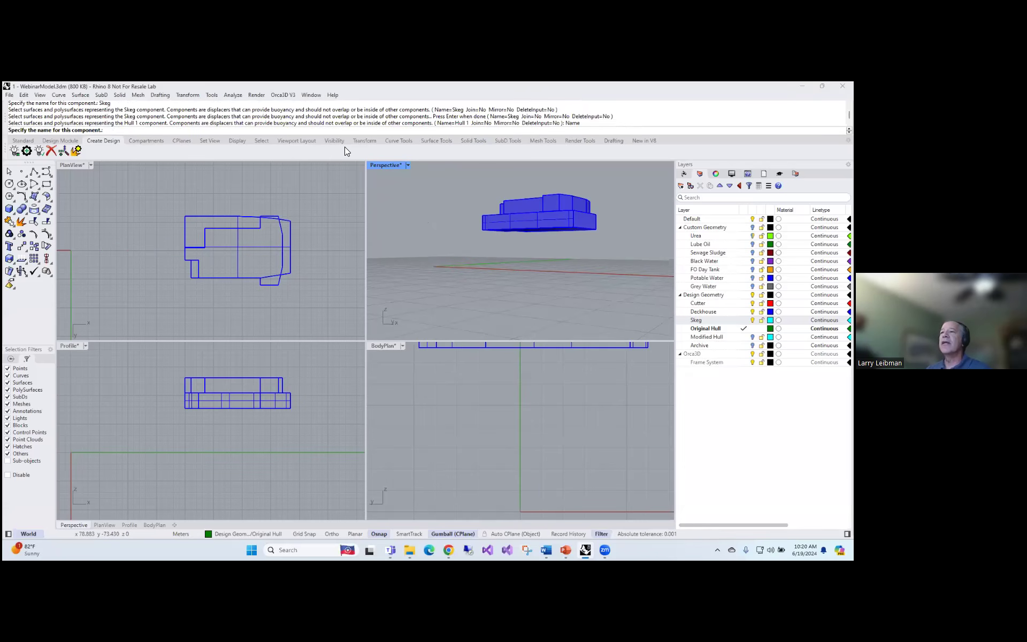
text(Accom)
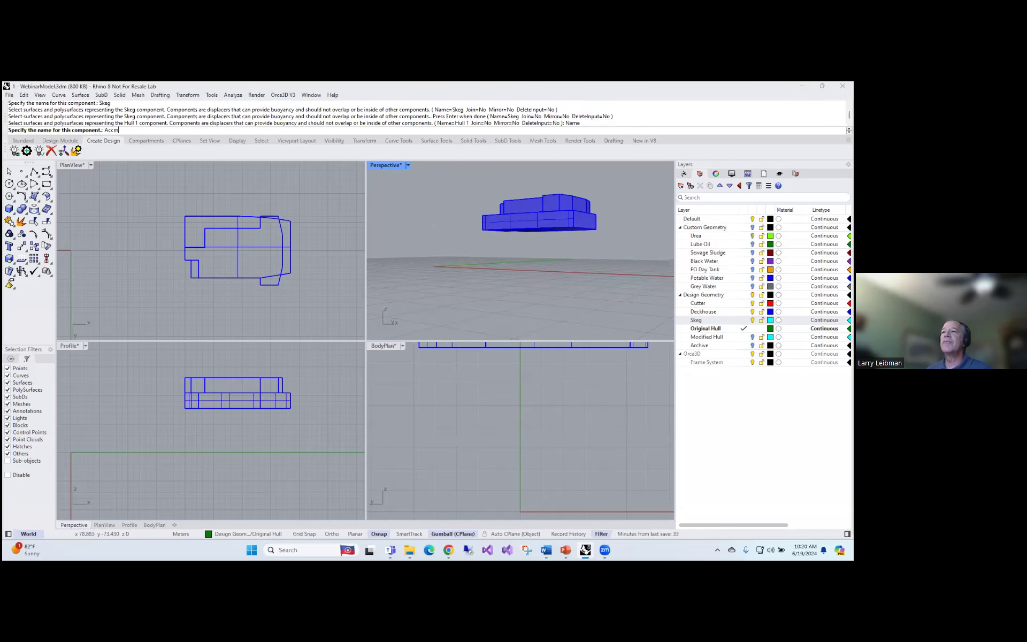
text(modations)
key(Return)
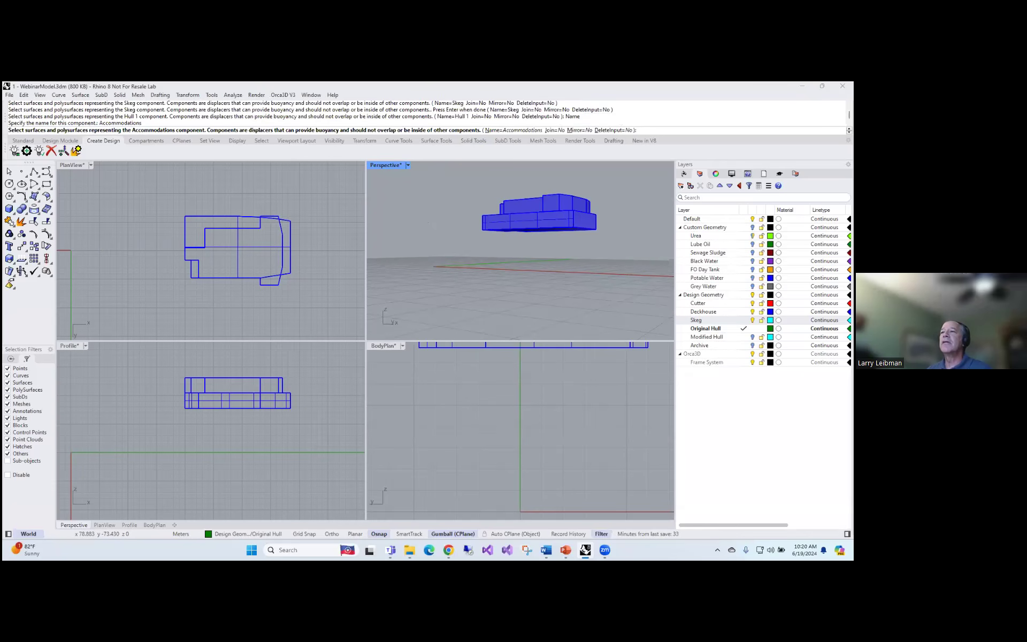
click(506, 219)
key(Return)
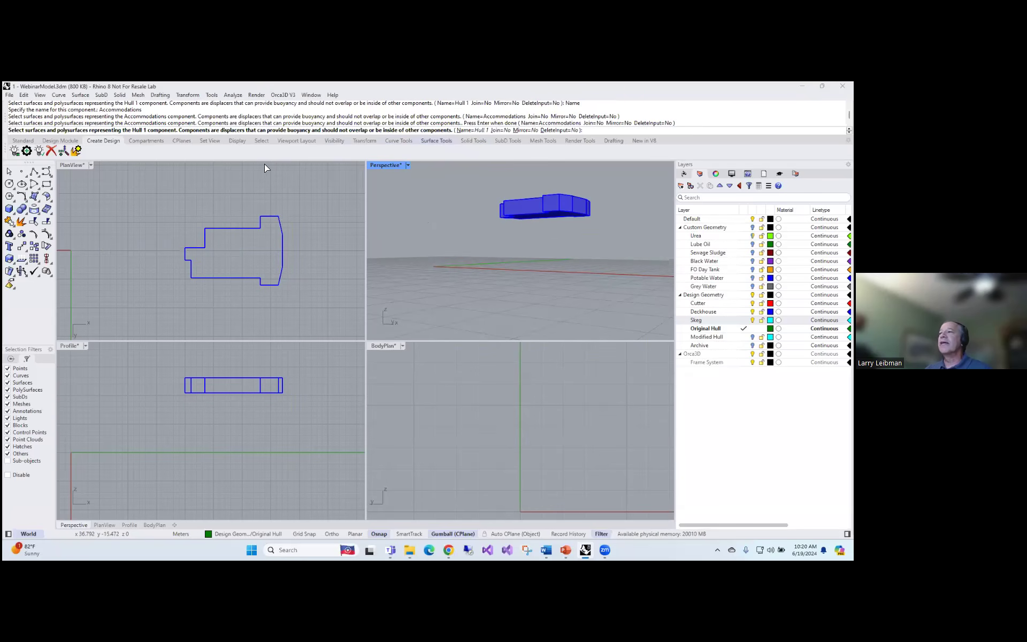
Add the upper deckhouse block as a component named Bridge and finish the design, accepting the overlapping component geometry
click(479, 130)
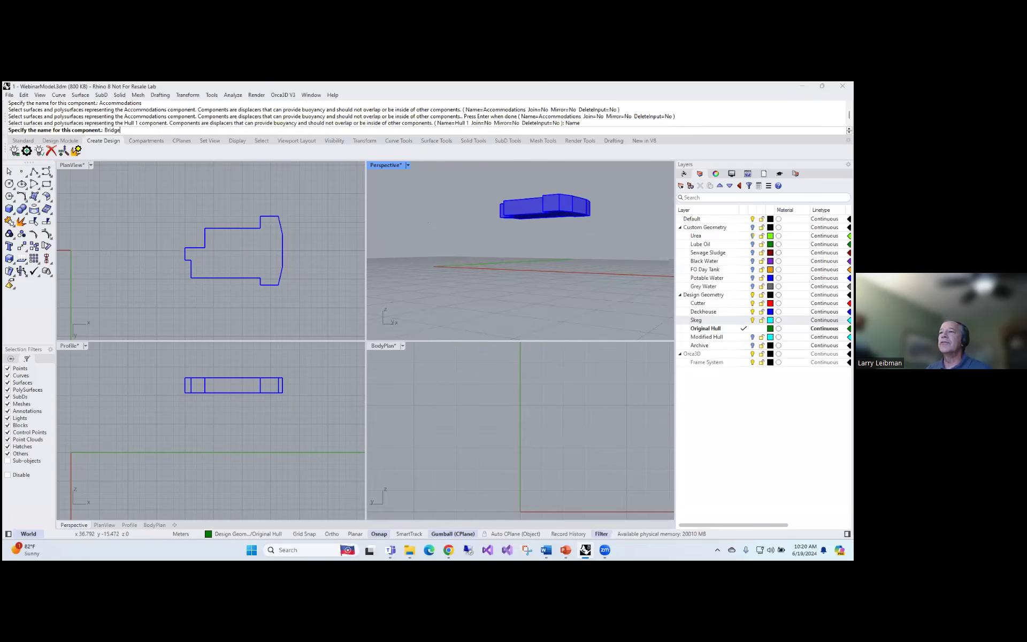
text(Bridge)
key(Return)
click(511, 200)
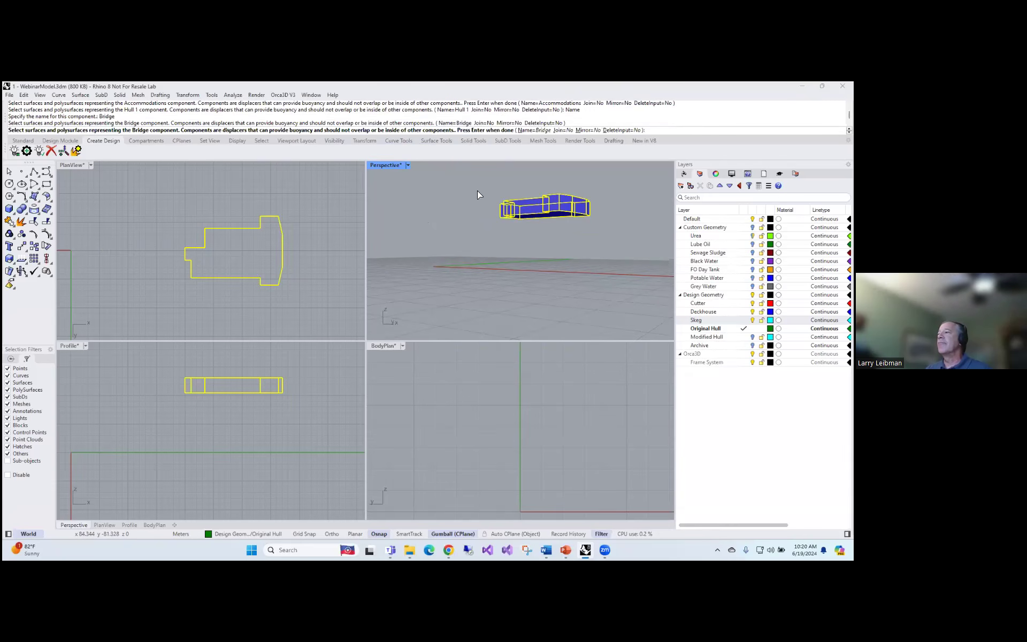
key(Return)
key(Return)
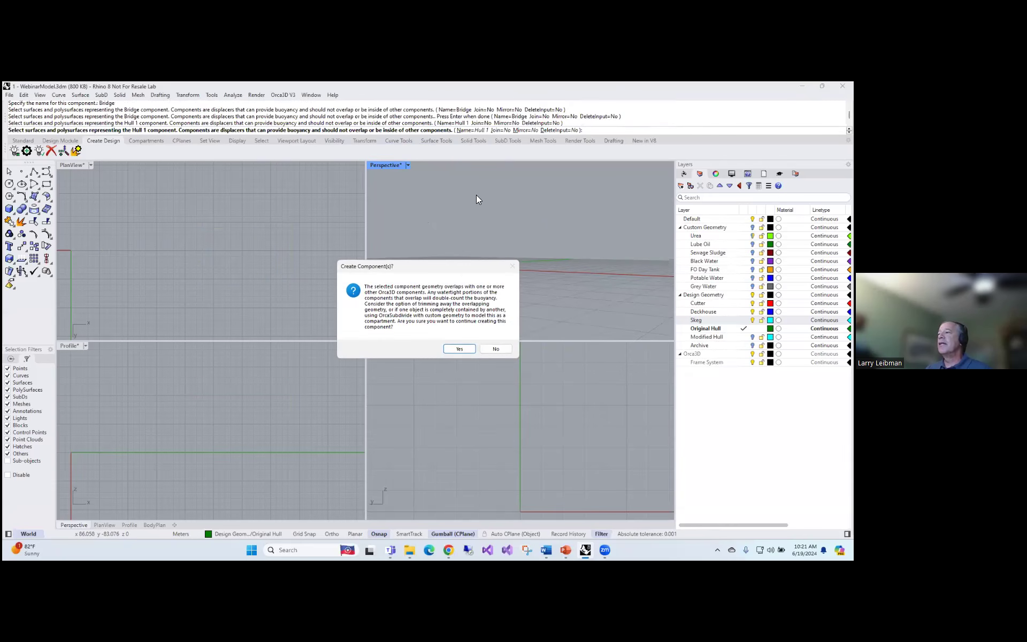
click(461, 348)
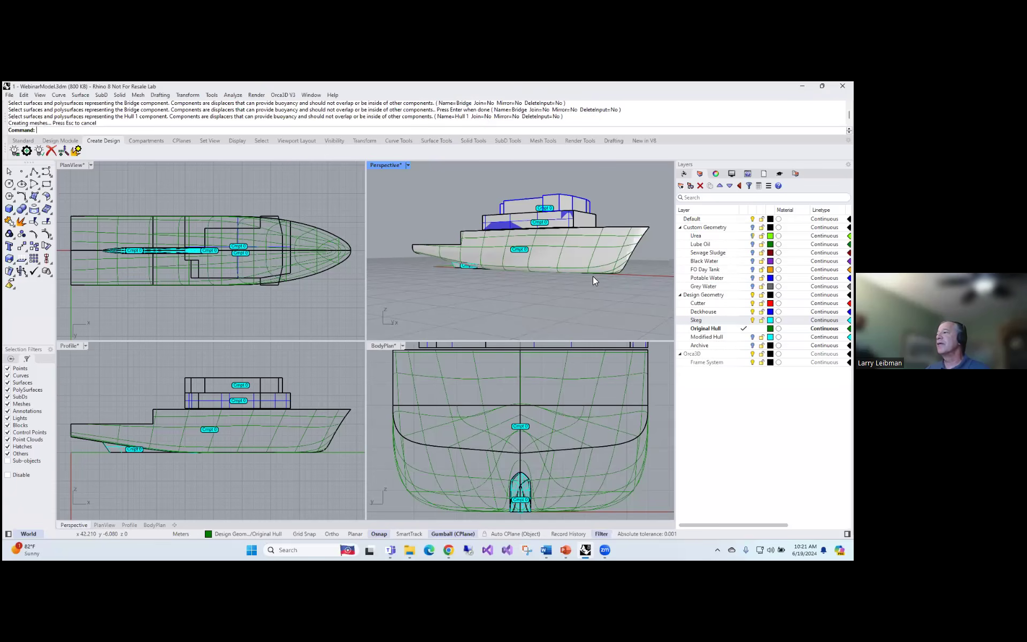
Make Default the current layer and turn off the Design Geometry layer, leaving only the Orca3D components shown
right_drag(593, 279, 580, 282)
click(744, 219)
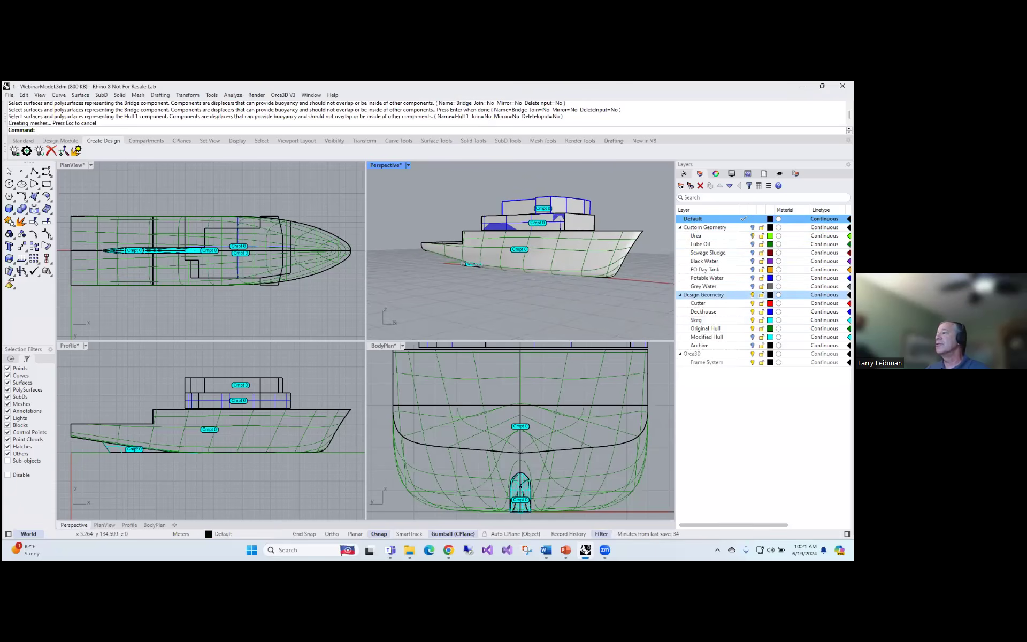
click(752, 294)
right_drag(561, 279, 593, 277)
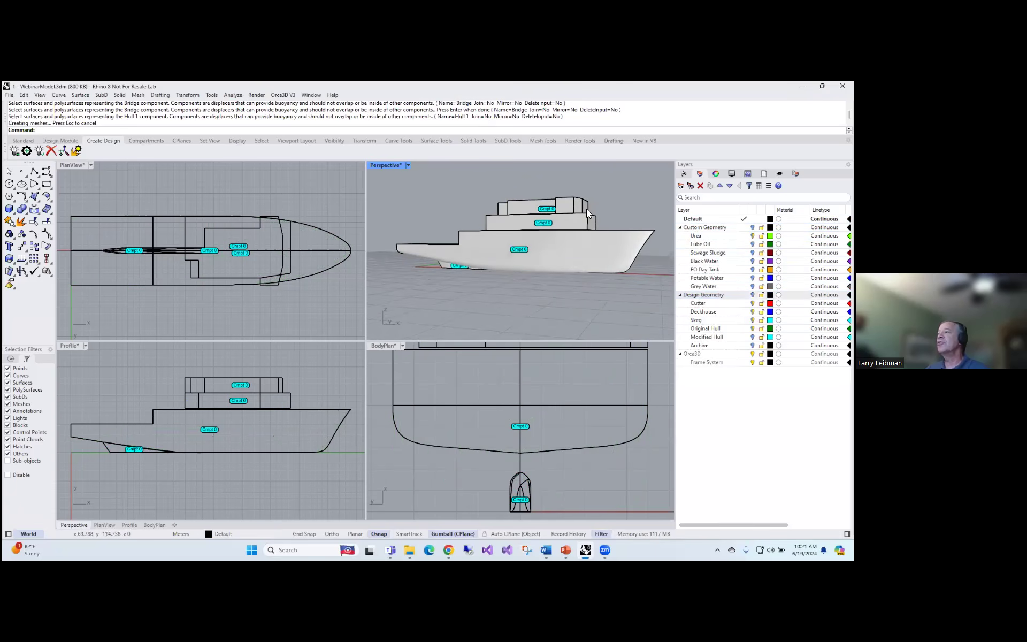
Examine the Displacer Components of the Orca3D Design in the Orca3D design tree
click(684, 175)
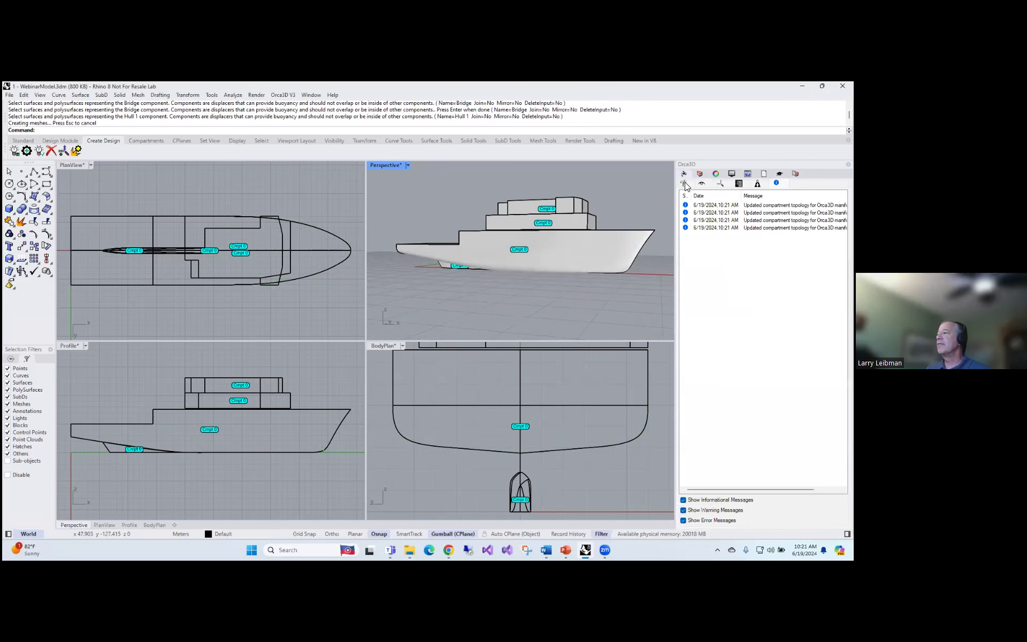
click(685, 183)
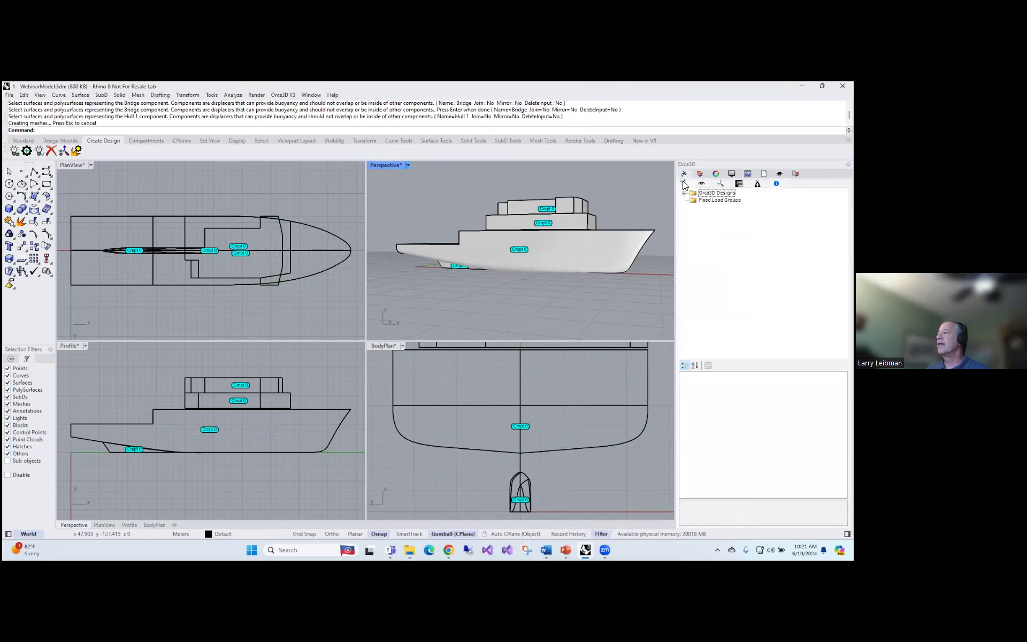
click(683, 194)
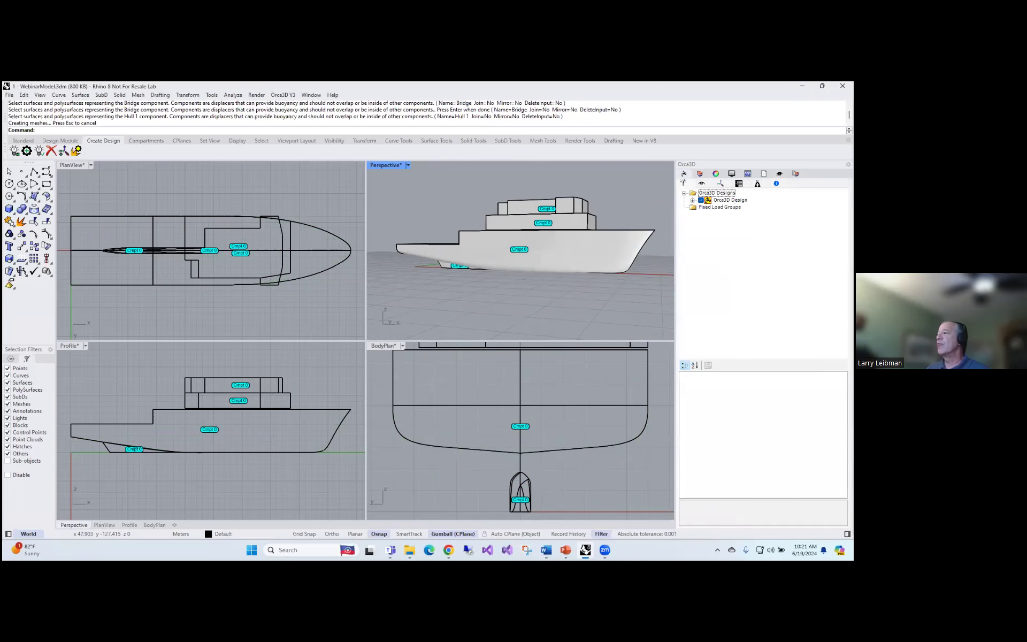
click(692, 200)
click(701, 207)
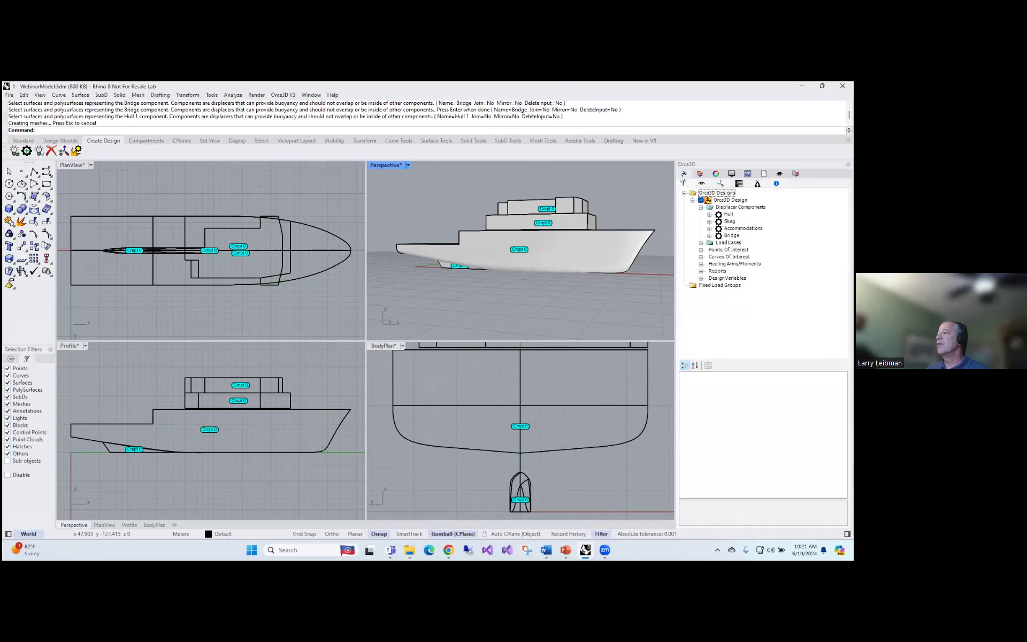
Examine the Hull component in the enlarged Perspective view and the single compartment listed under it in the design tree
double_click(384, 163)
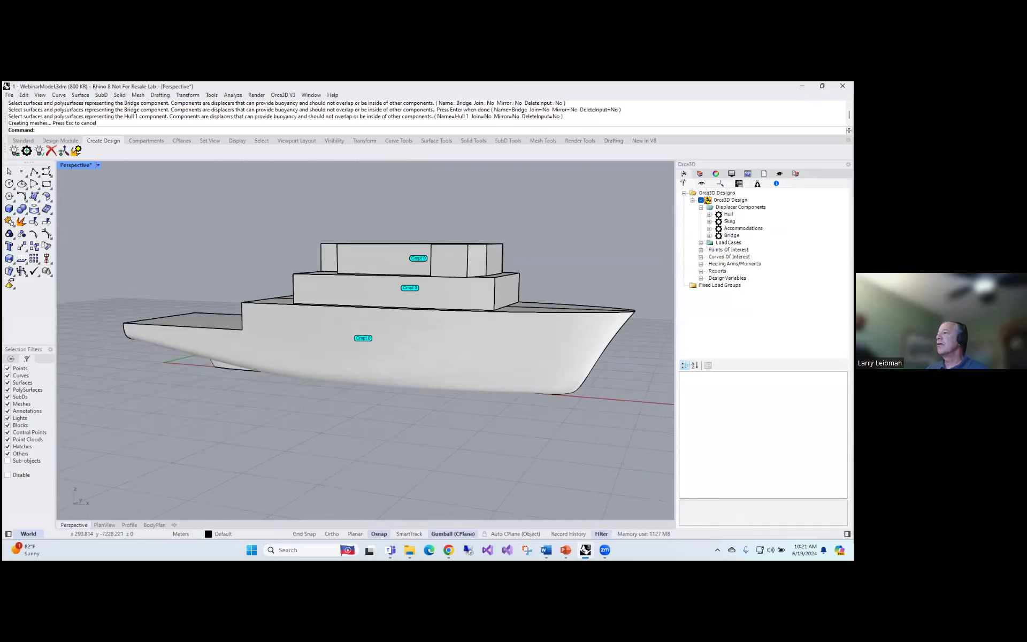
click(710, 215)
click(728, 214)
right_drag(593, 225, 601, 200)
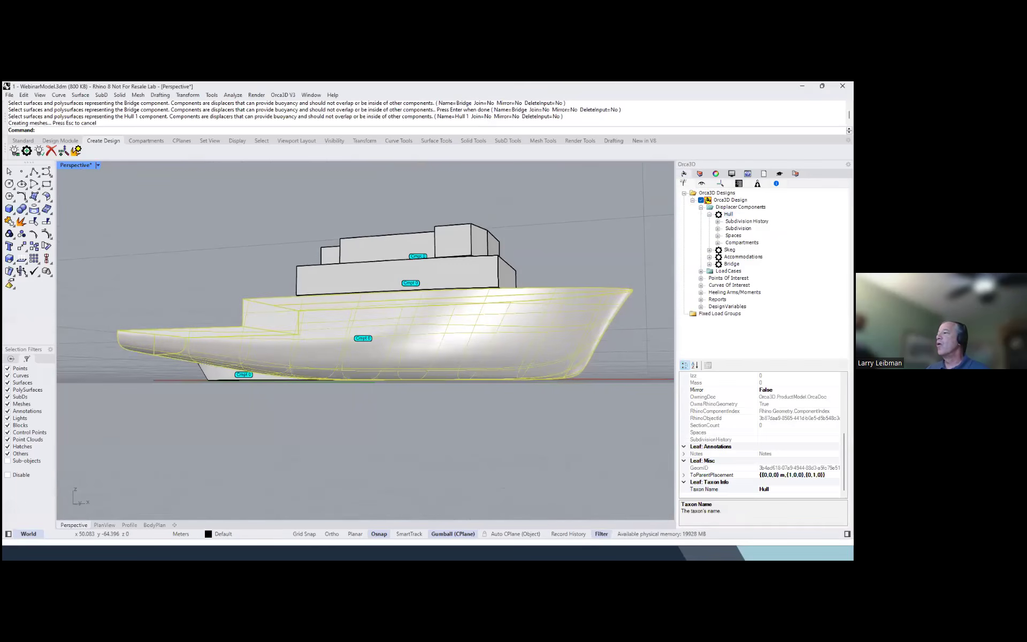
click(718, 242)
click(741, 250)
right_drag(610, 243, 554, 263)
scroll(545, 262, up, 2)
click(543, 264)
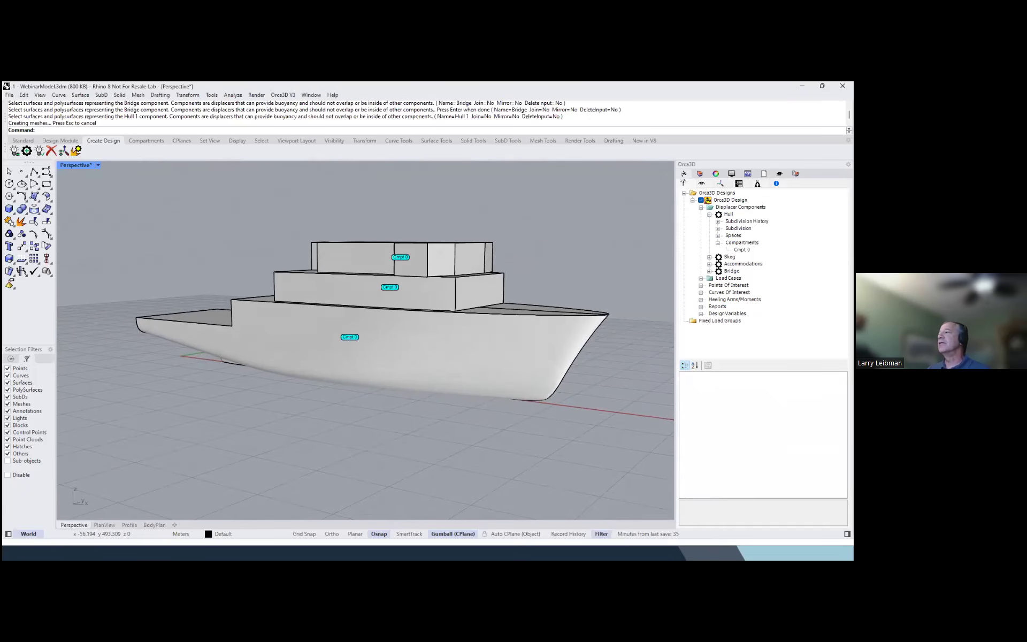
Open the frame system definition and set the forward perpendicular to 48 m, keeping the aft perpendicular and baseline at 0
click(720, 183)
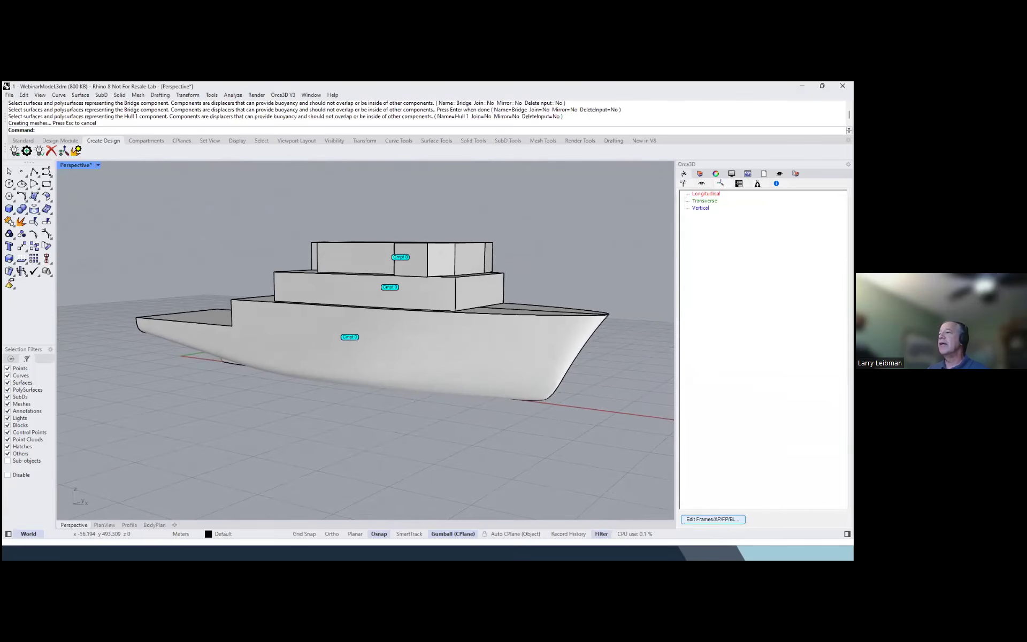
click(713, 518)
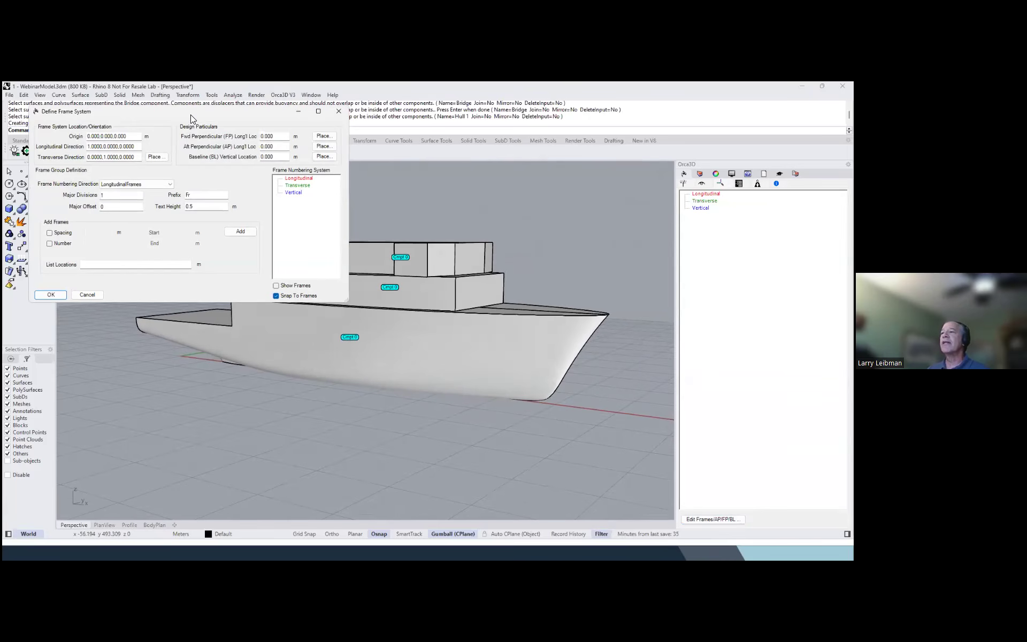
drag(190, 114, 266, 155)
drag(351, 177, 305, 167)
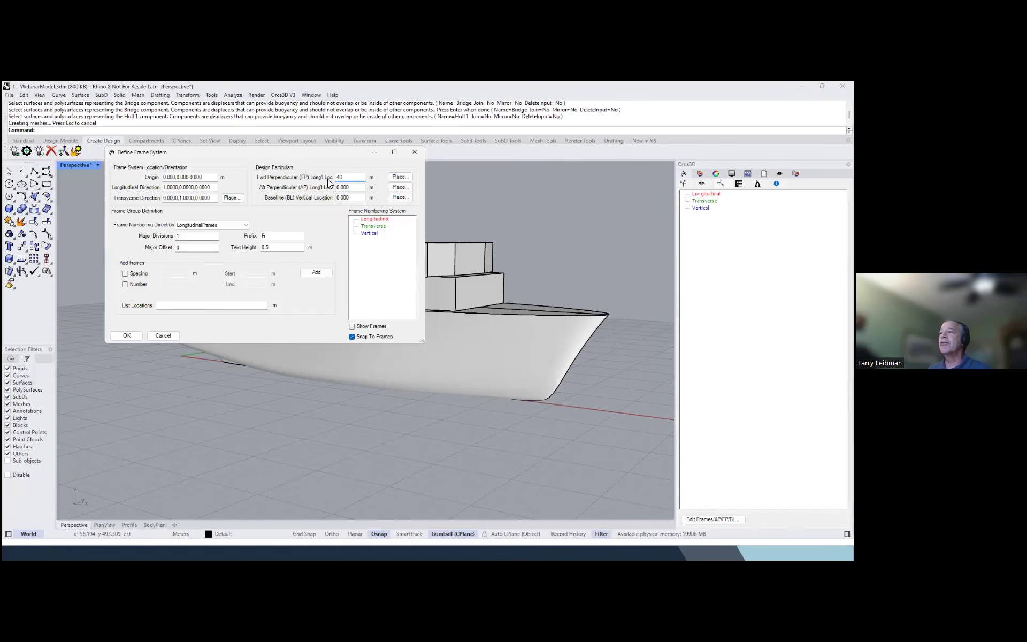
key(Tab)
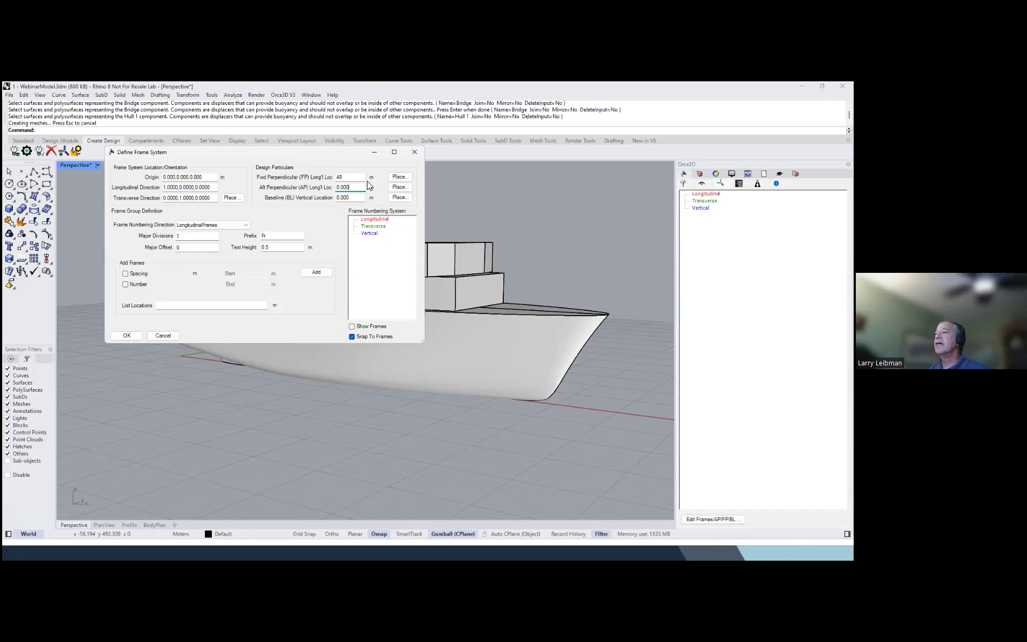
click(358, 197)
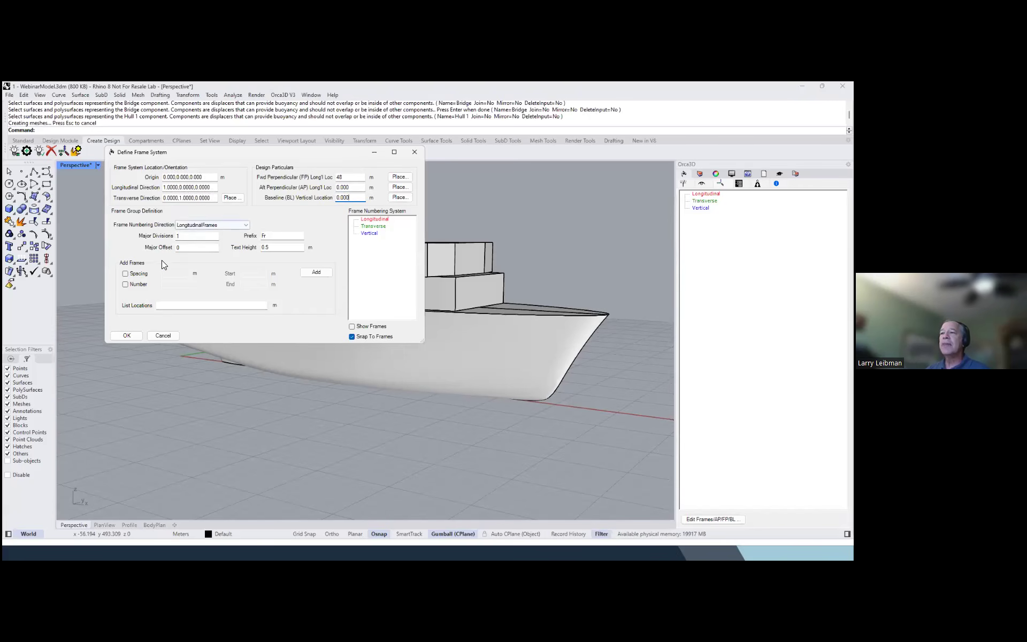
Add longitudinal frames at 1 m spacing from 0 to 10 m
click(138, 273)
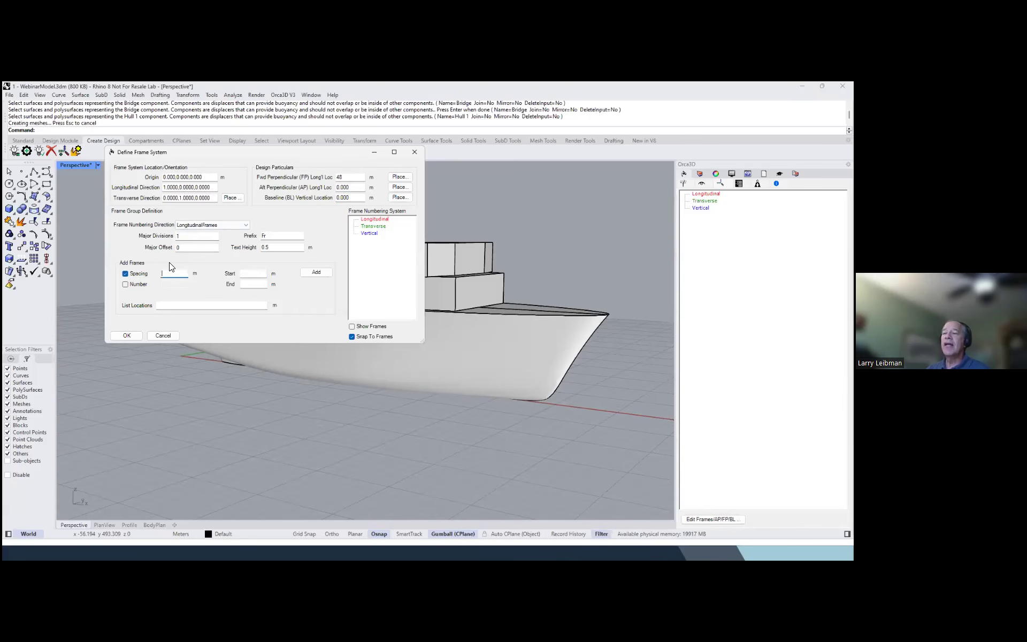
text(1)
click(252, 273)
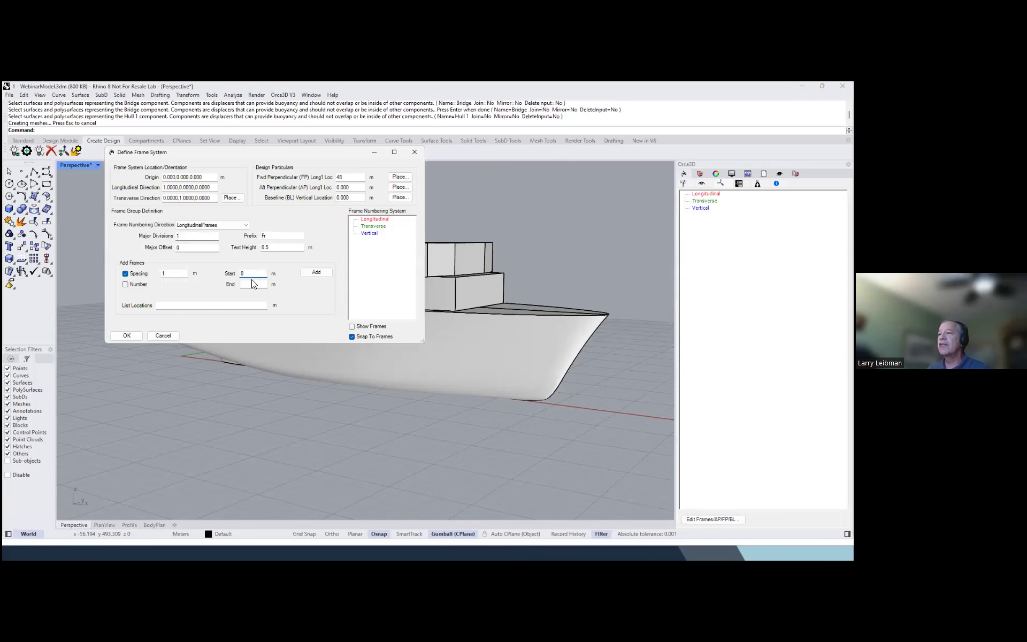
click(254, 282)
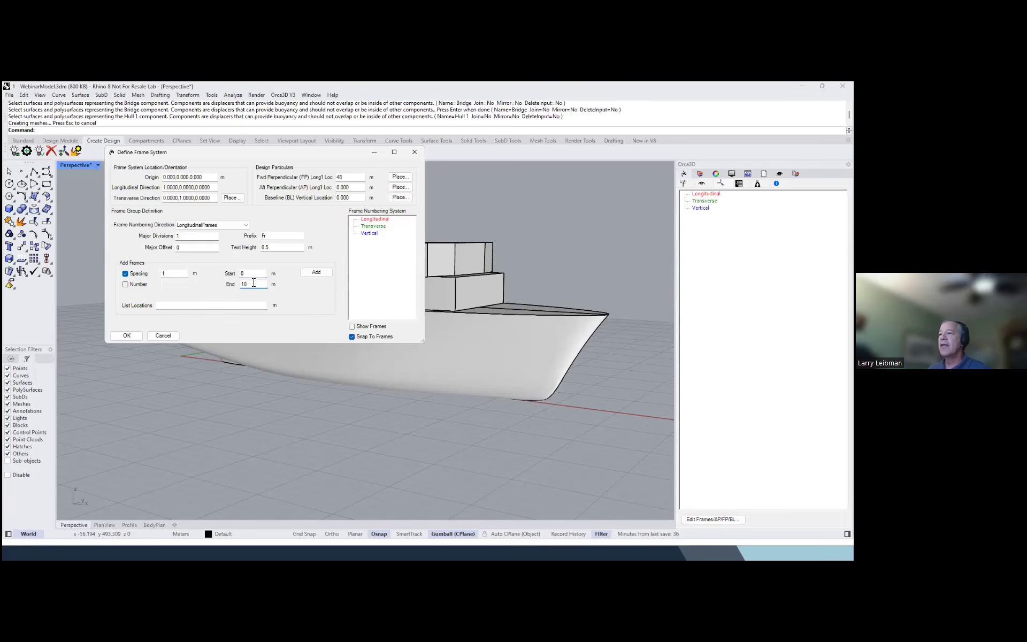
click(316, 273)
Add longitudinal frames at 2 m spacing from 10 to 40 m
click(162, 274)
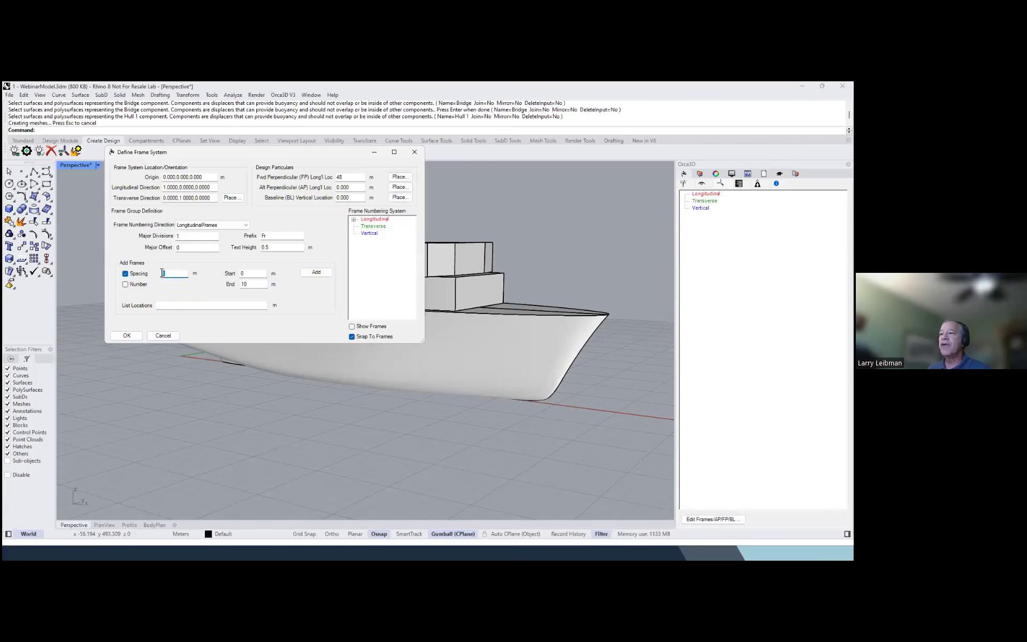
text(2)
key(Tab)
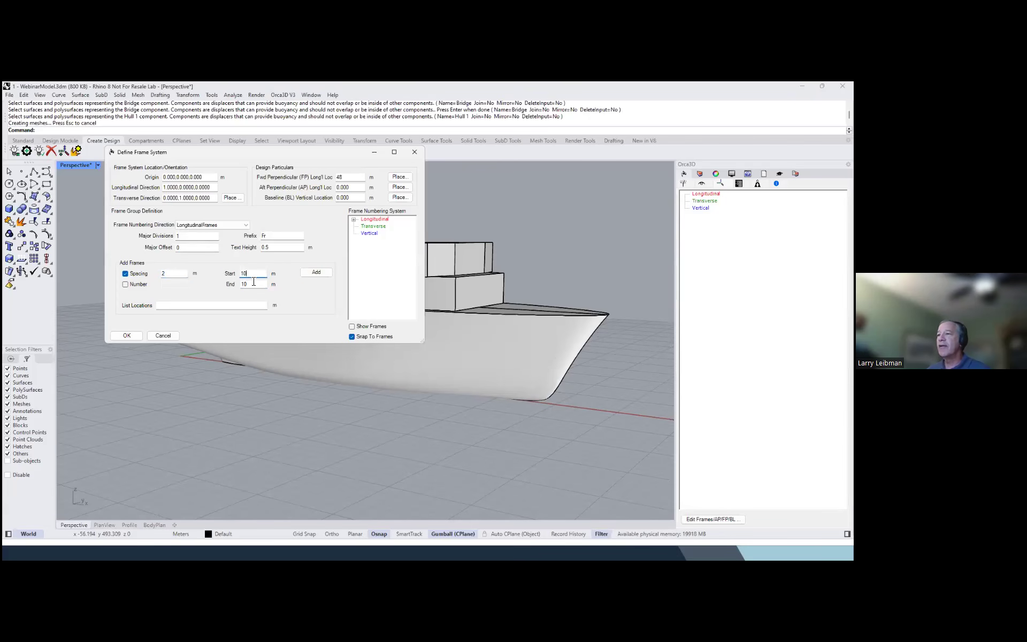
key(Tab)
text(4)
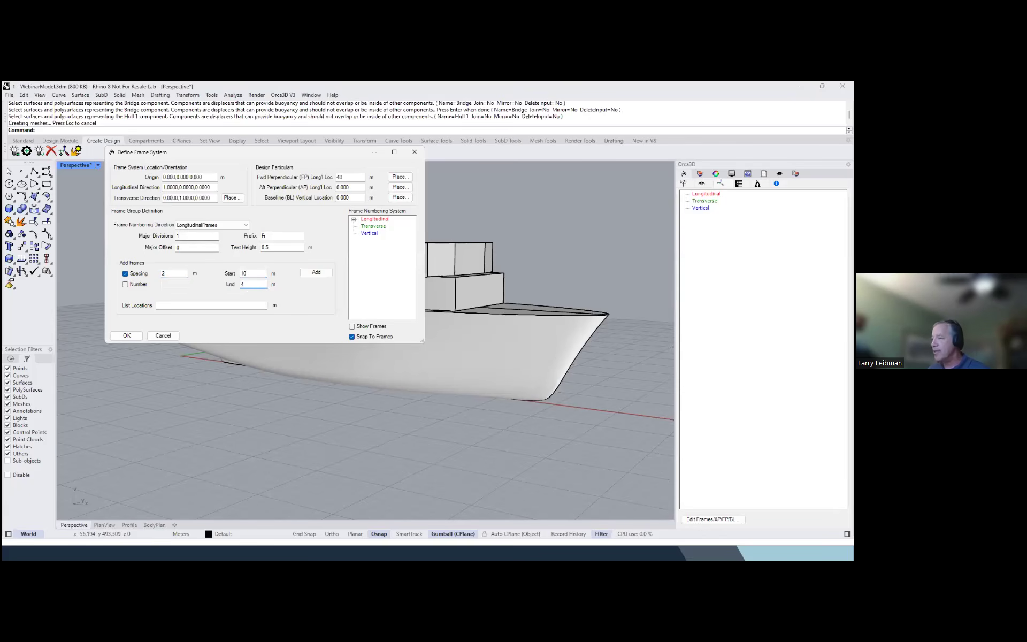
key(Tab)
Add longitudinal frames at 1 m spacing from 40 to 50 m
double_click(177, 273)
text(1)
key(Tab)
text(40)
key(Tab)
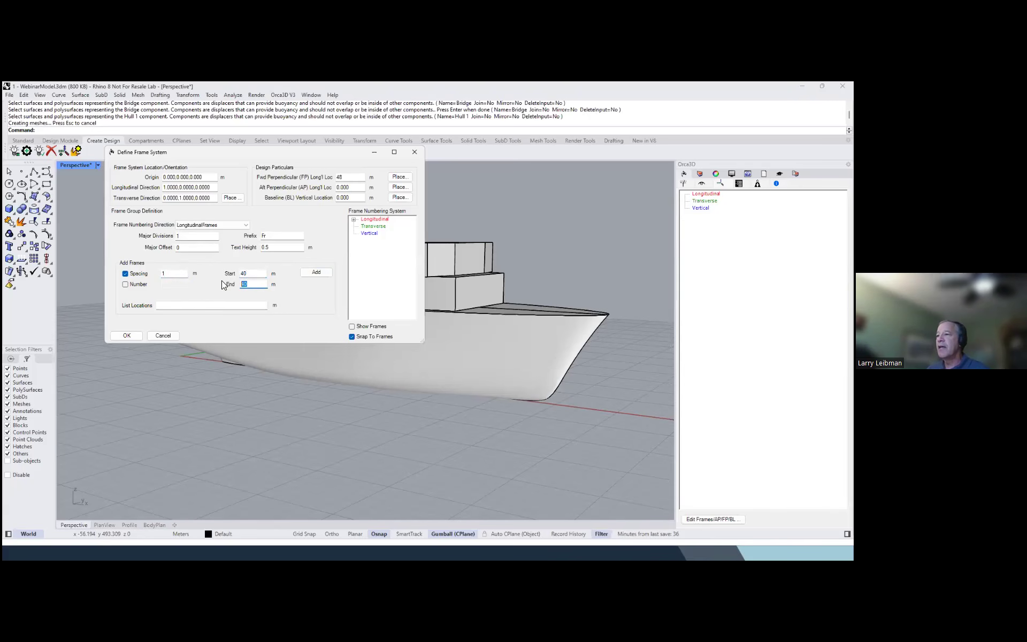
text(50)
click(315, 272)
Review the longitudinal frame list, enable Show Frames and accept the frame system definition
click(353, 220)
scroll(373, 242, down, 2)
scroll(389, 277, up, 5)
click(352, 327)
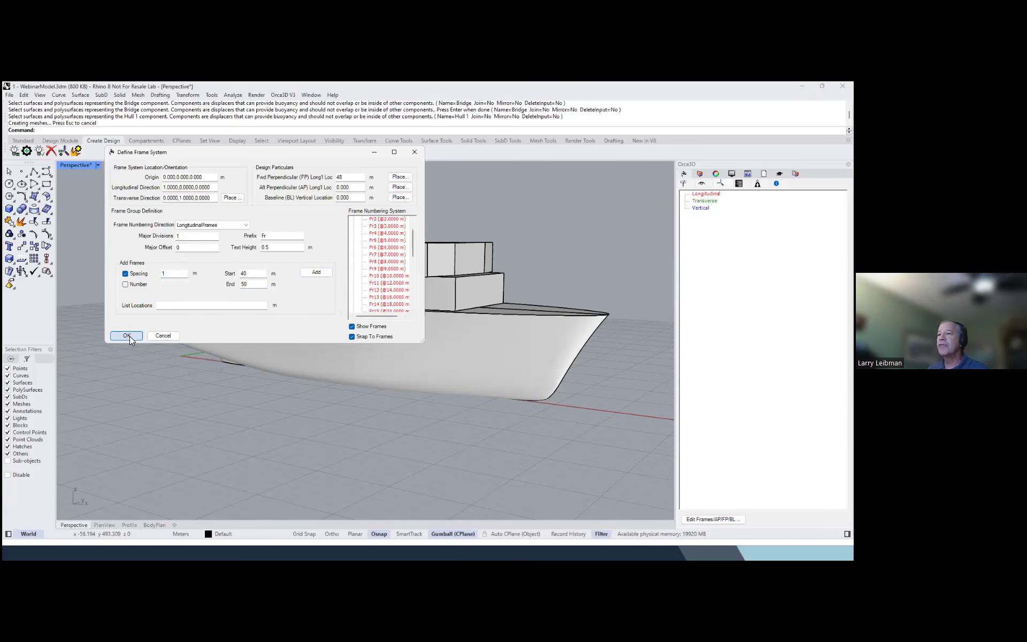
click(126, 336)
right_drag(180, 372, 233, 351)
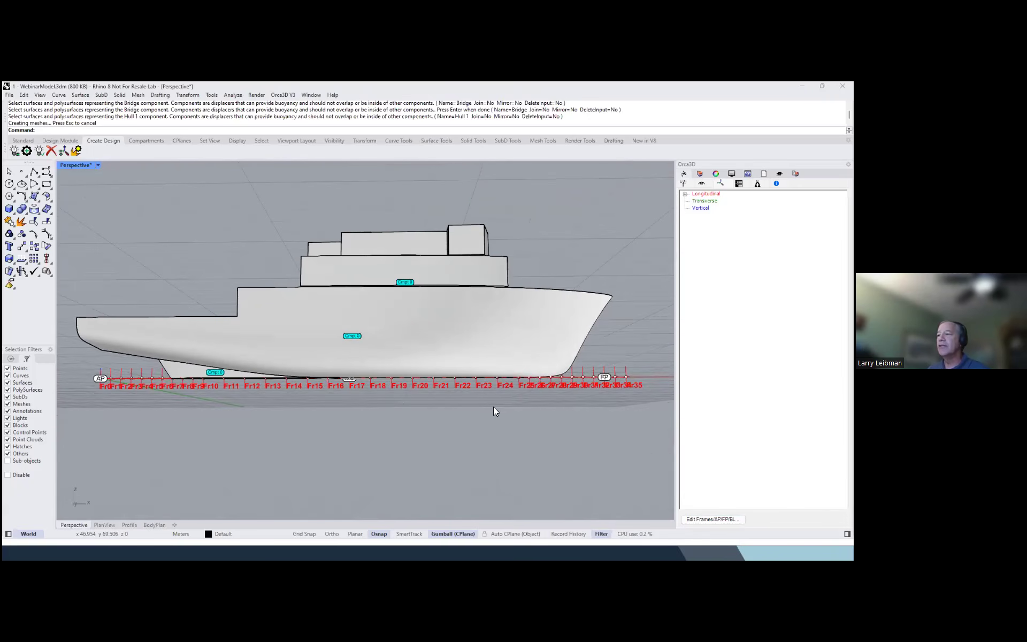
right_drag(494, 409, 449, 398)
mouse_move(225, 252)
right_down()
mouse_move(272, 268)
mouse_move(272, 289)
mouse_move(283, 251)
mouse_move(273, 253)
mouse_move(293, 270)
mouse_move(177, 273)
mouse_move(241, 257)
mouse_move(235, 252)
right_up()
Run the CreateFrameSystem script subroutine to generate the ship's frame system and restore the four-viewport layout
click(212, 94)
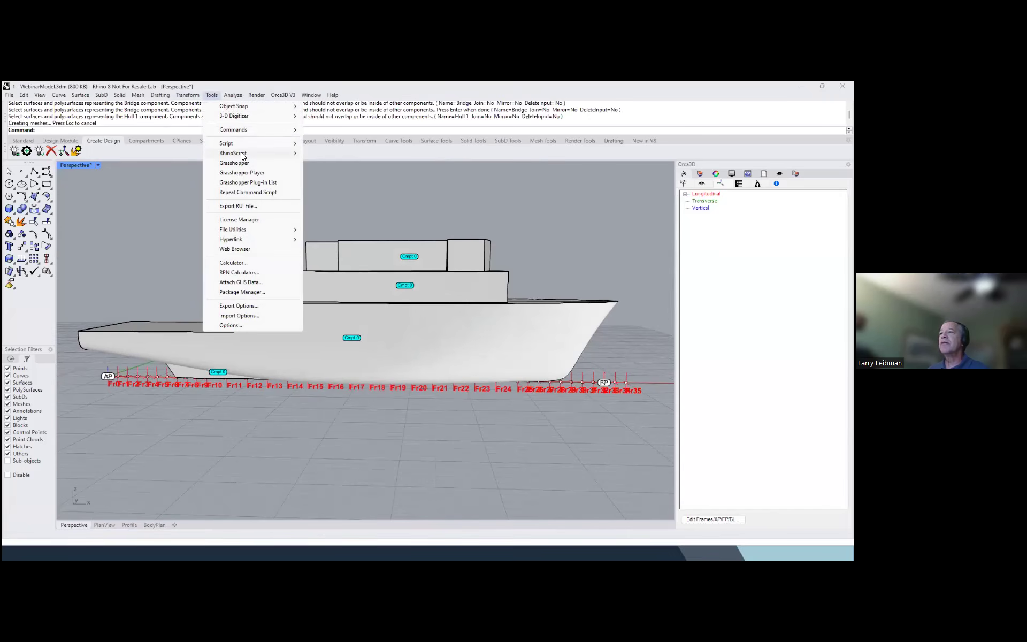
mouse_move(253, 155)
click(321, 164)
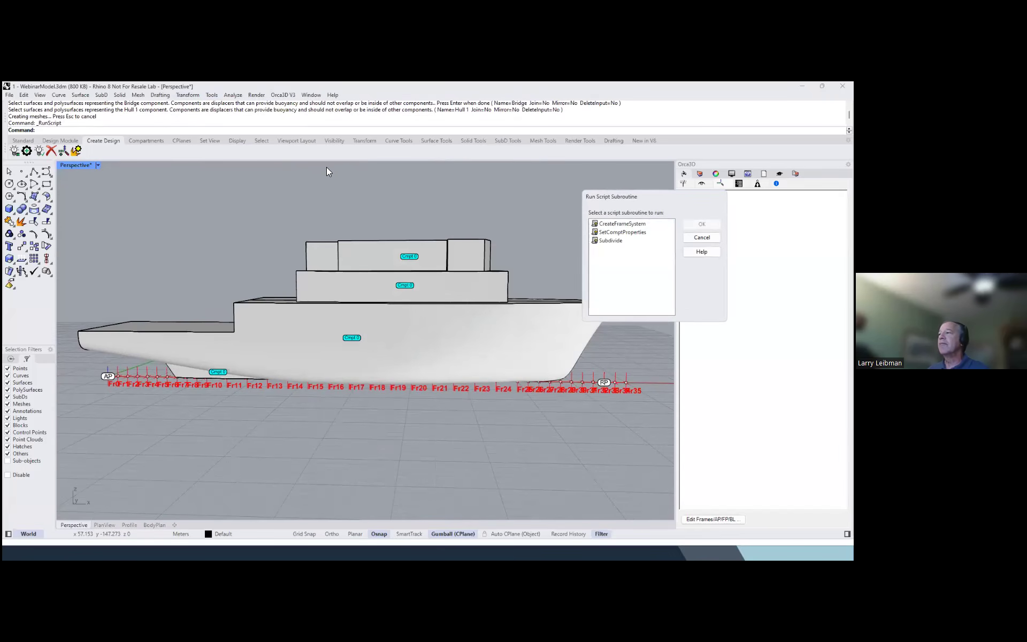
click(614, 224)
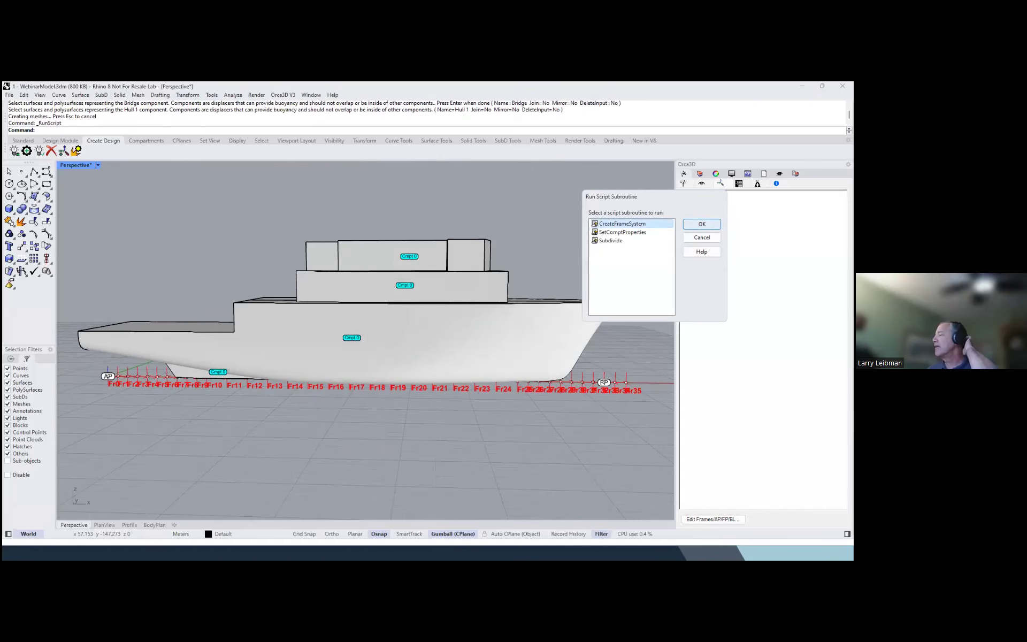
key(Return)
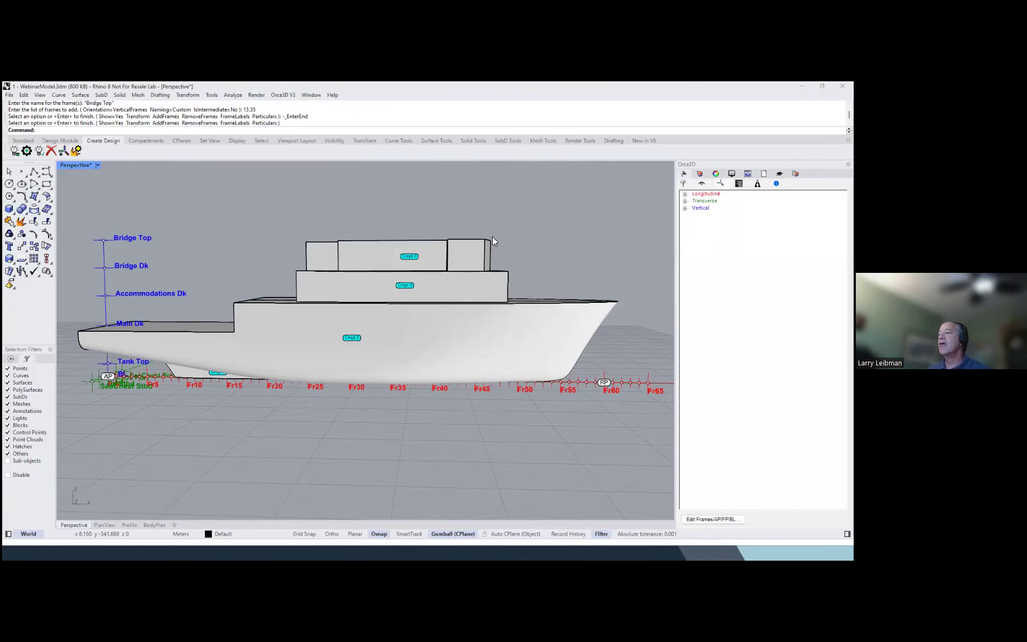
right_drag(339, 250, 359, 238)
right_drag(171, 281, 284, 274)
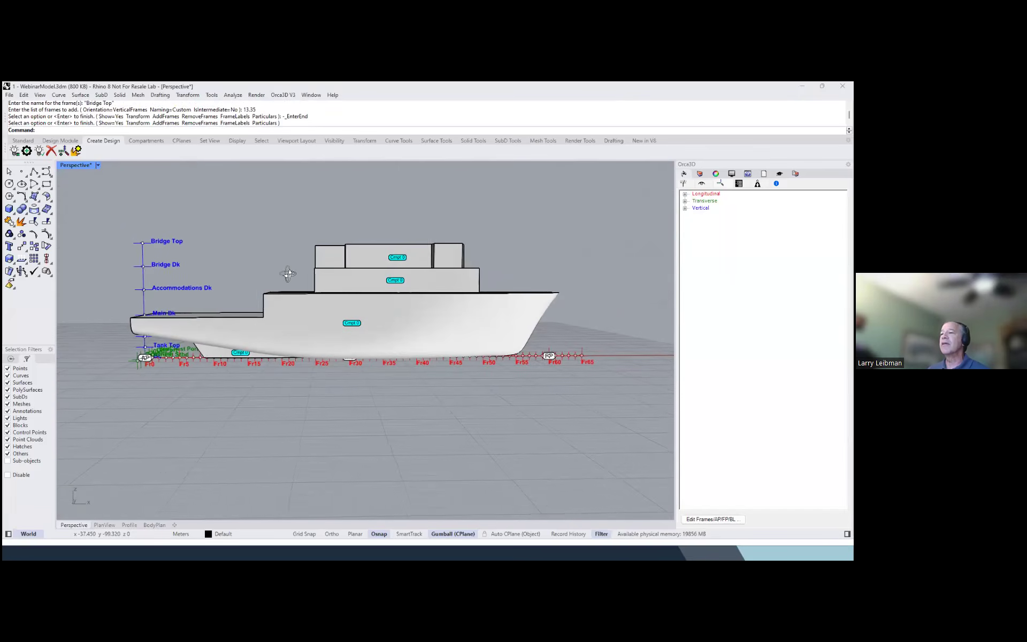
double_click(71, 165)
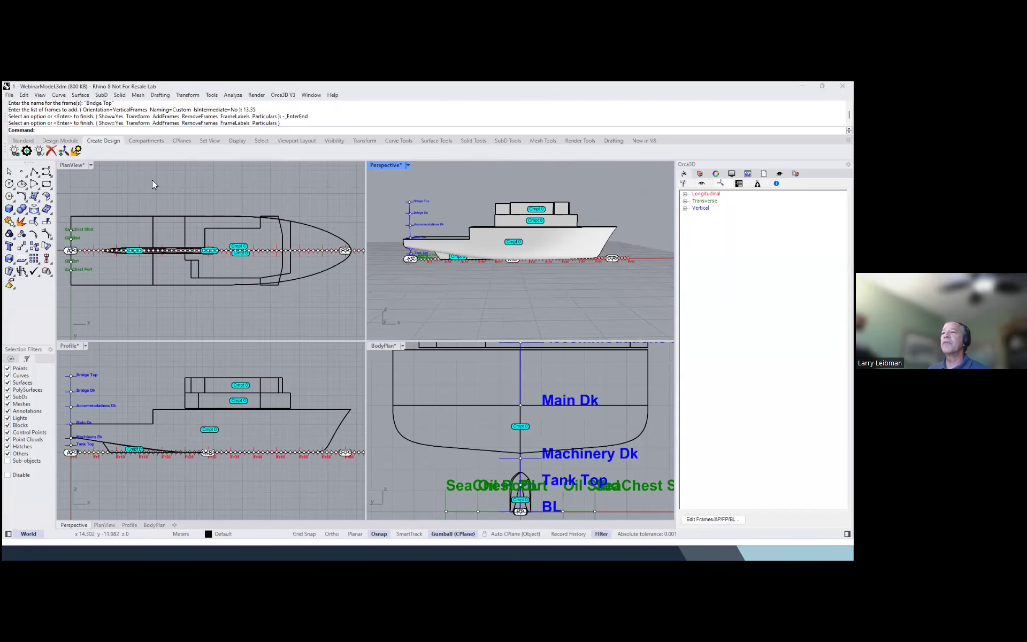
Subdivide the Hull component with six transverse bulkheads at Fr3, Fr11, Fr18, Fr35, just forward of Fr45, and Fr54
click(145, 141)
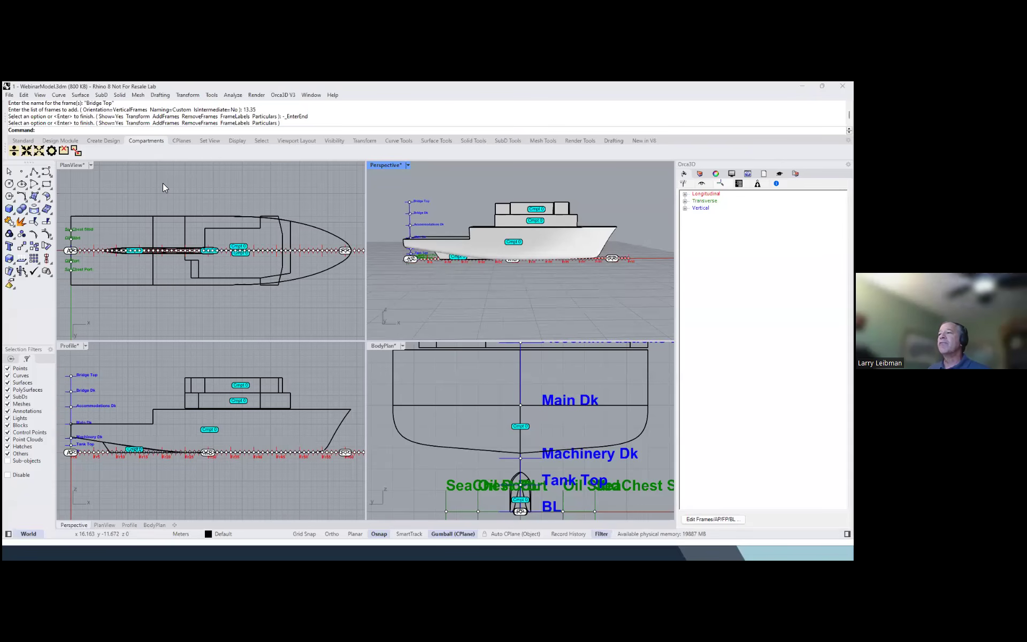
click(15, 152)
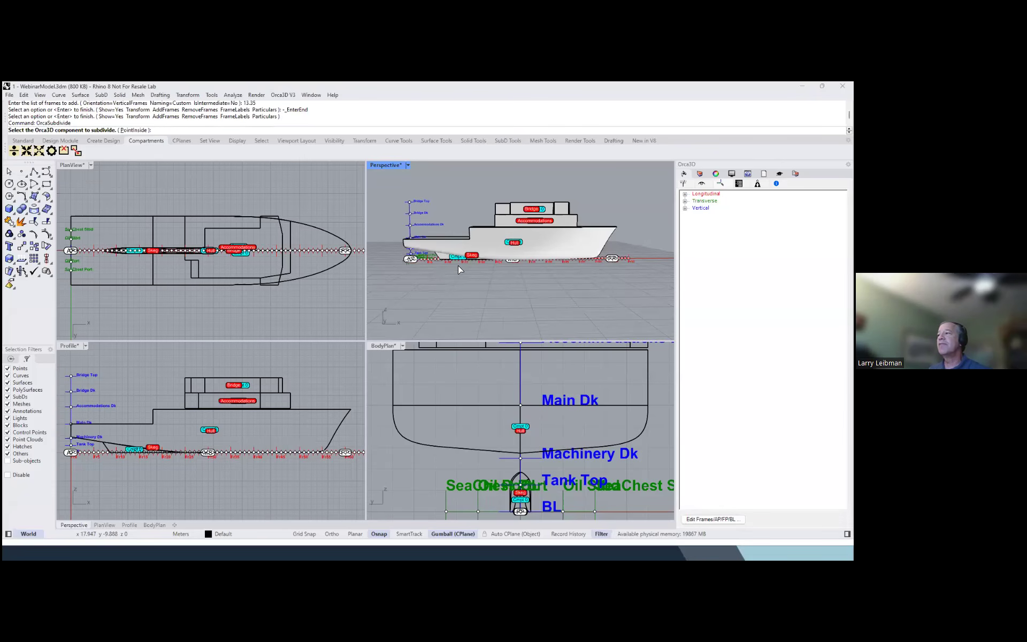
click(540, 253)
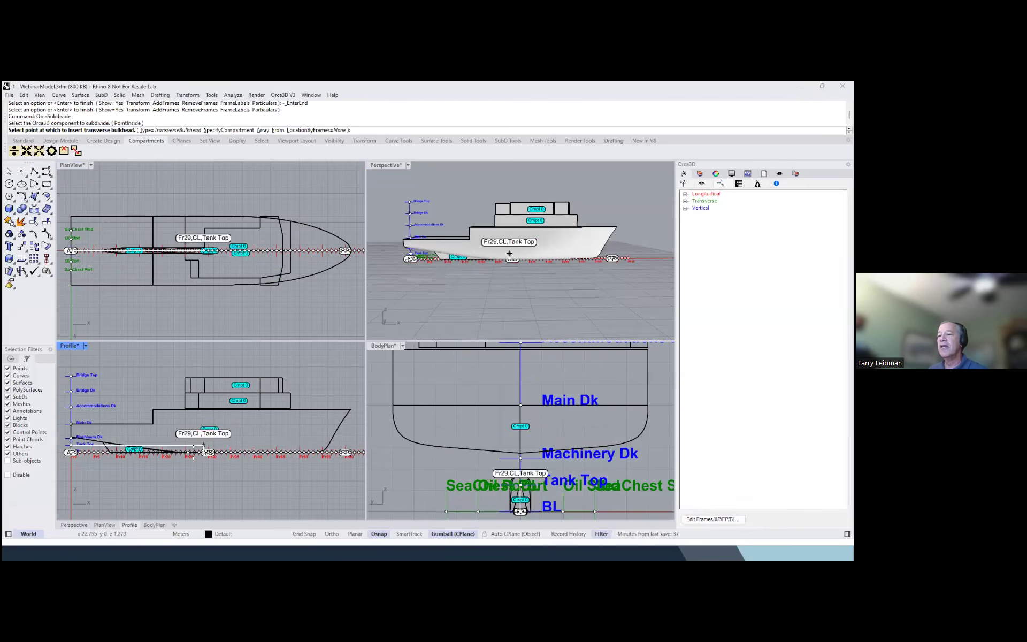
click(86, 475)
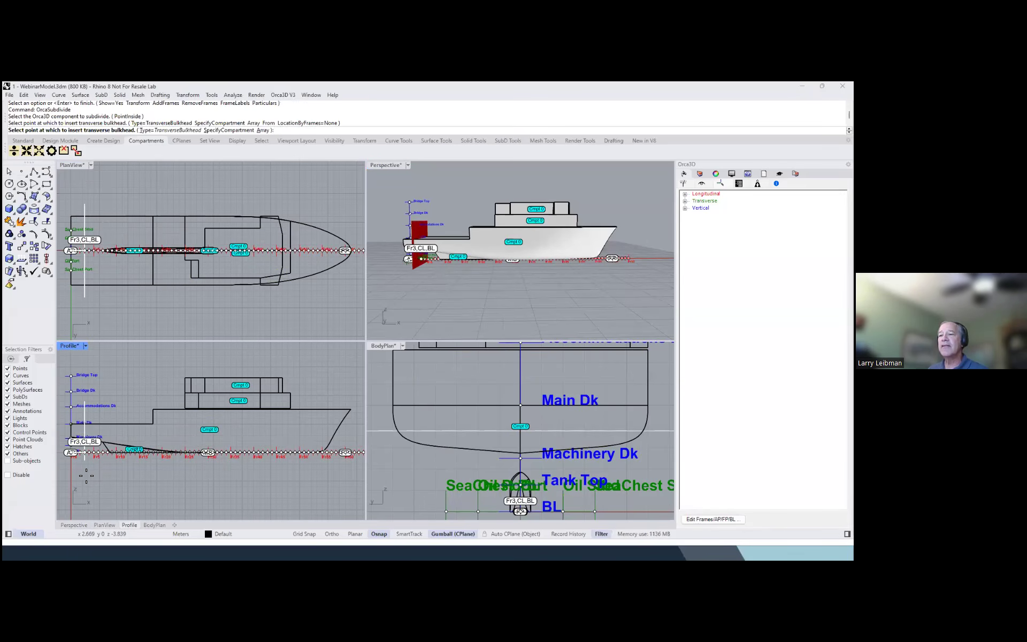
click(122, 480)
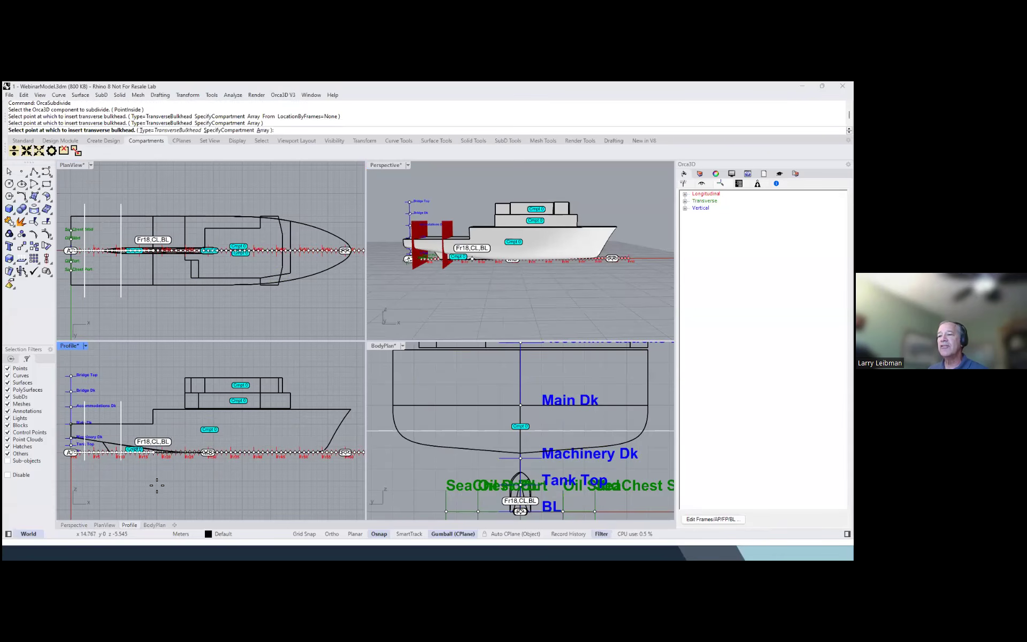
click(157, 485)
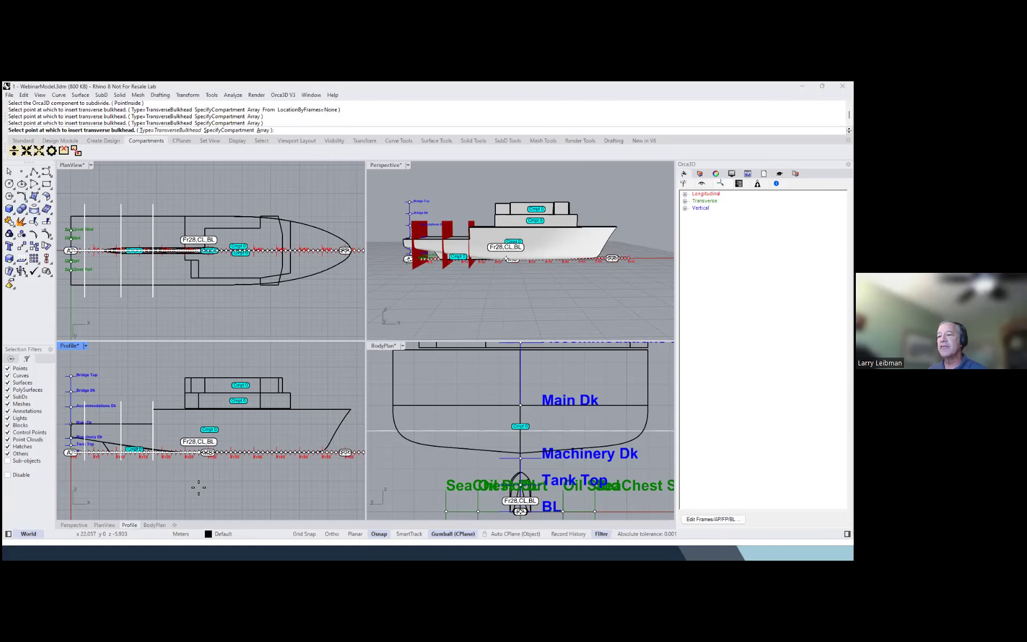
click(232, 487)
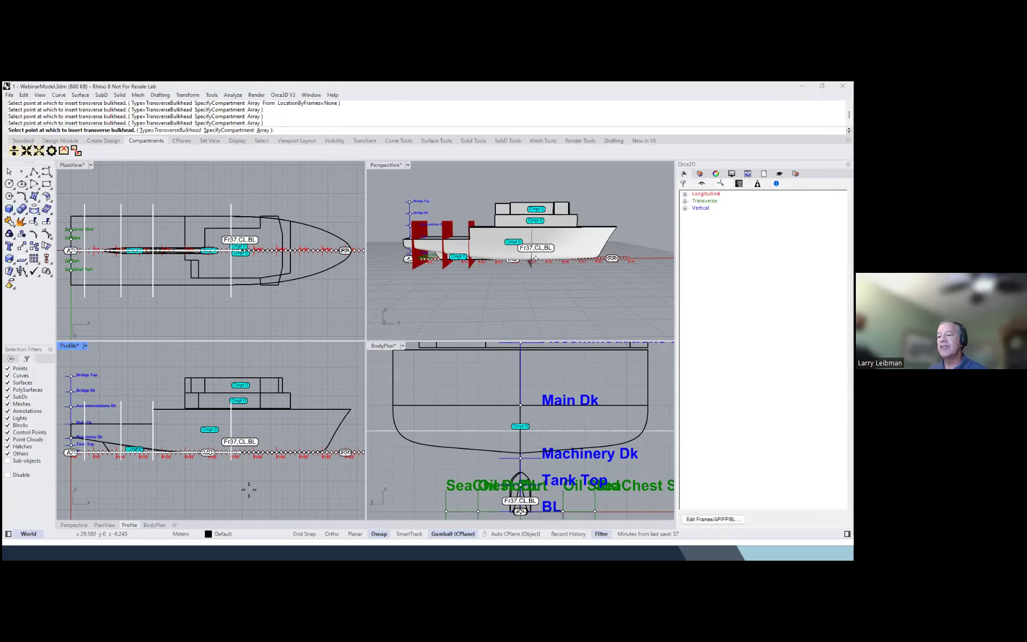
click(285, 489)
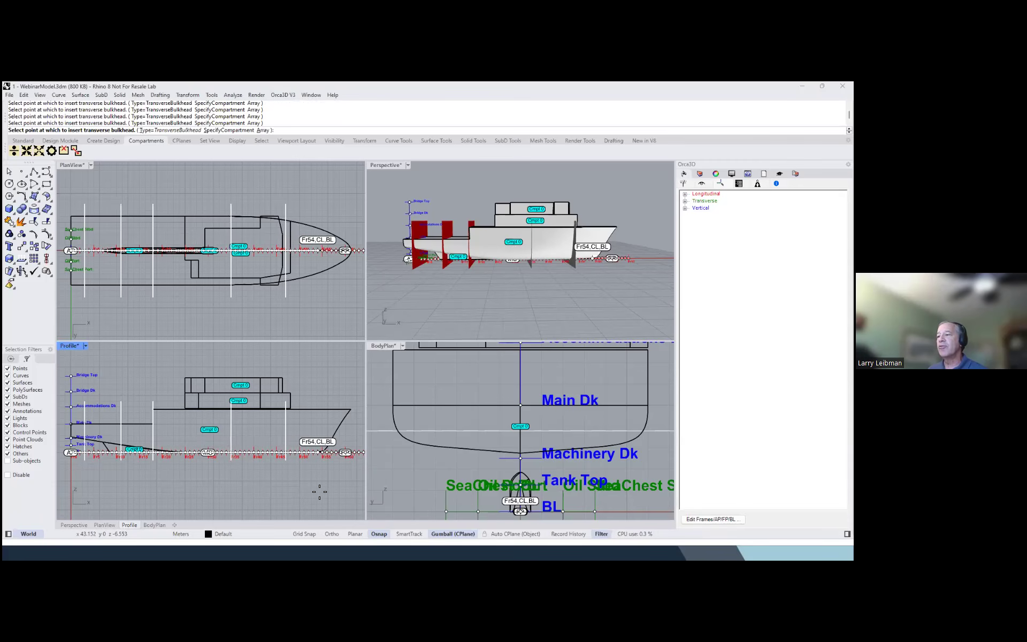
click(319, 491)
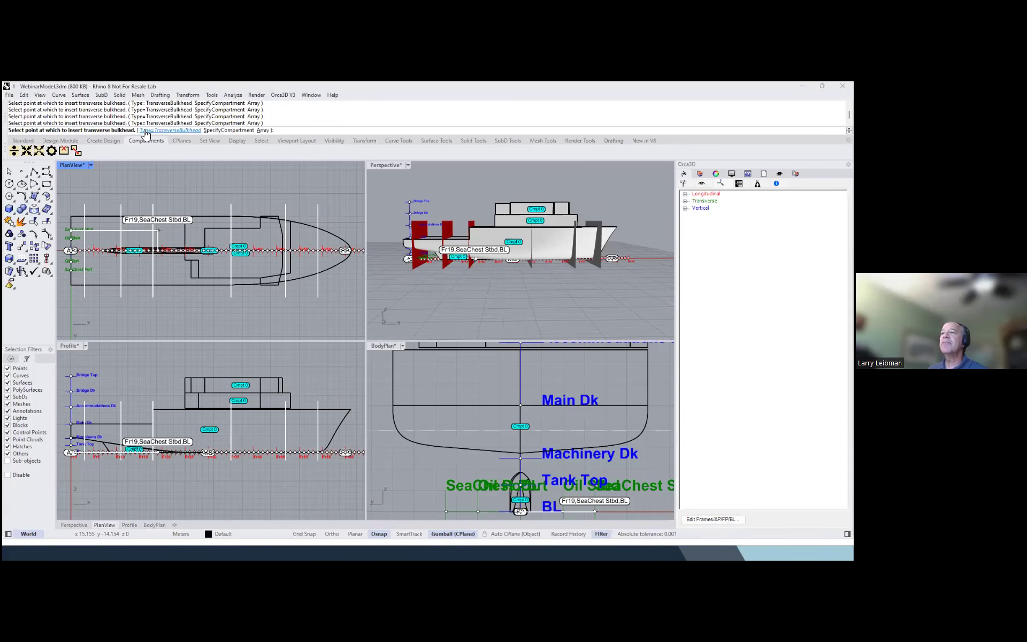
Insert a horizontal deck at the Main Dk level of the hull and finish the subdivision, inspecting the compartments in an enlarged Perspective view
click(163, 132)
click(196, 130)
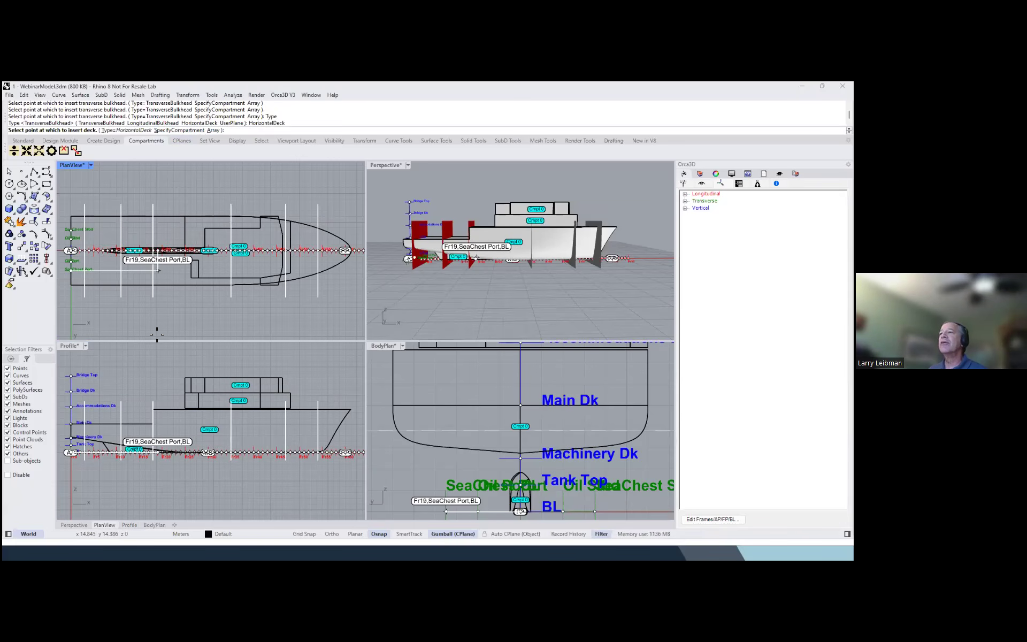
click(190, 424)
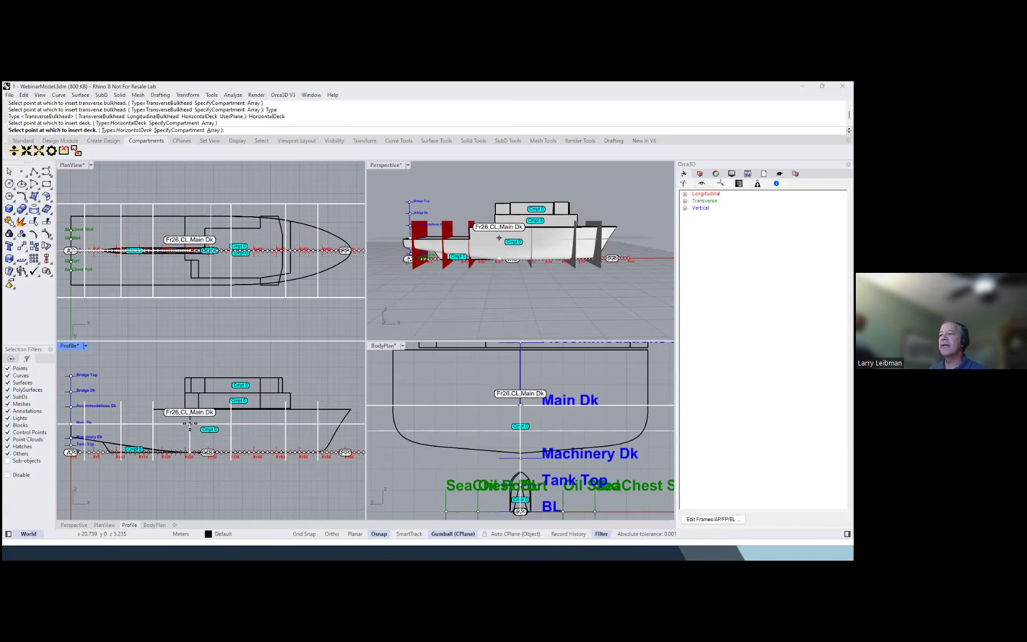
key(Return)
click(513, 271)
right_drag(513, 272, 558, 294)
double_click(387, 164)
right_drag(334, 254, 638, 216)
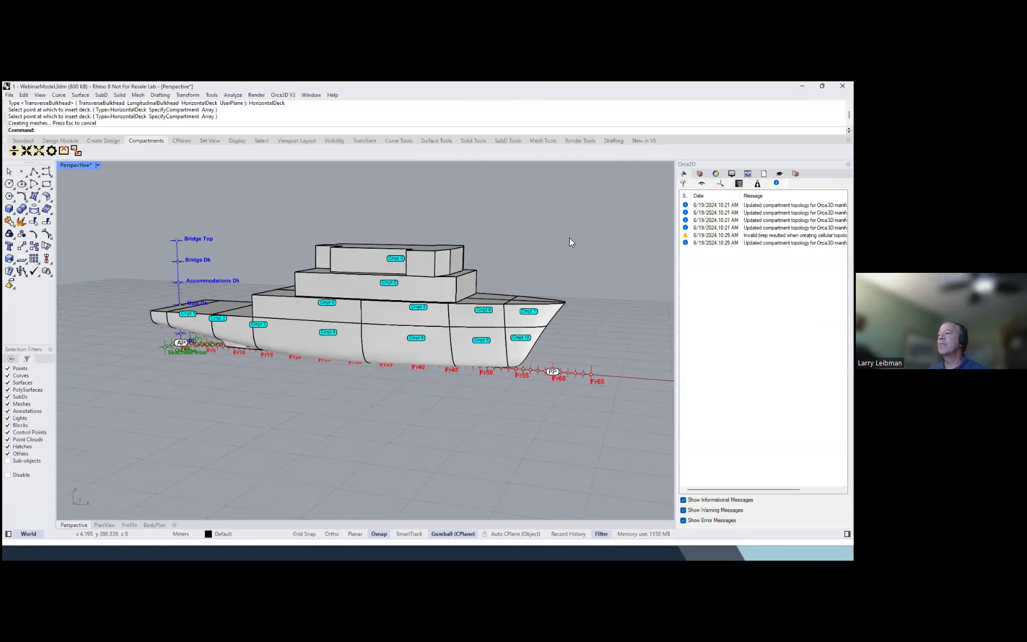
Examine the Hull's compartments one by one in the product model tree, from Cmpt 0 through Cmpt 3, with their properties
click(685, 174)
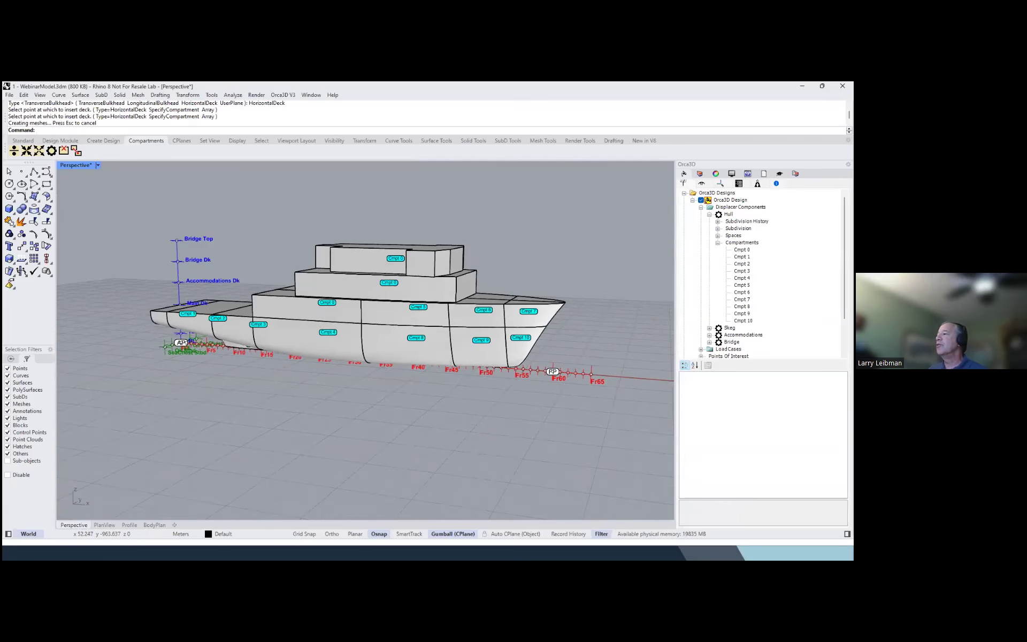
click(742, 249)
key(Down)
key(Down)
key(Down)
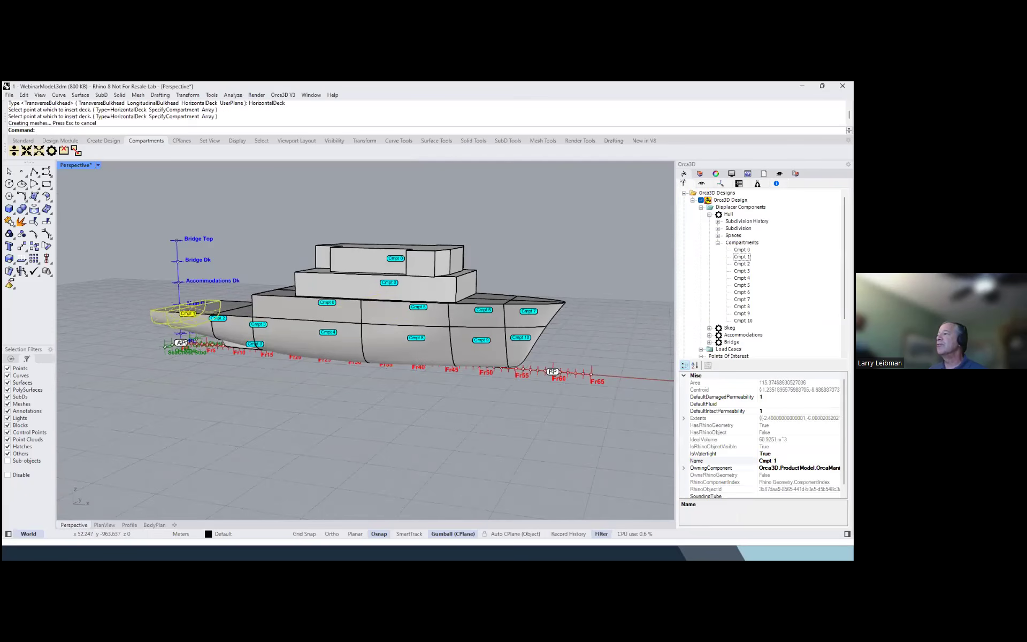
mouse_move(607, 268)
right_down()
mouse_move(593, 291)
mouse_move(579, 289)
mouse_move(597, 282)
right_up()
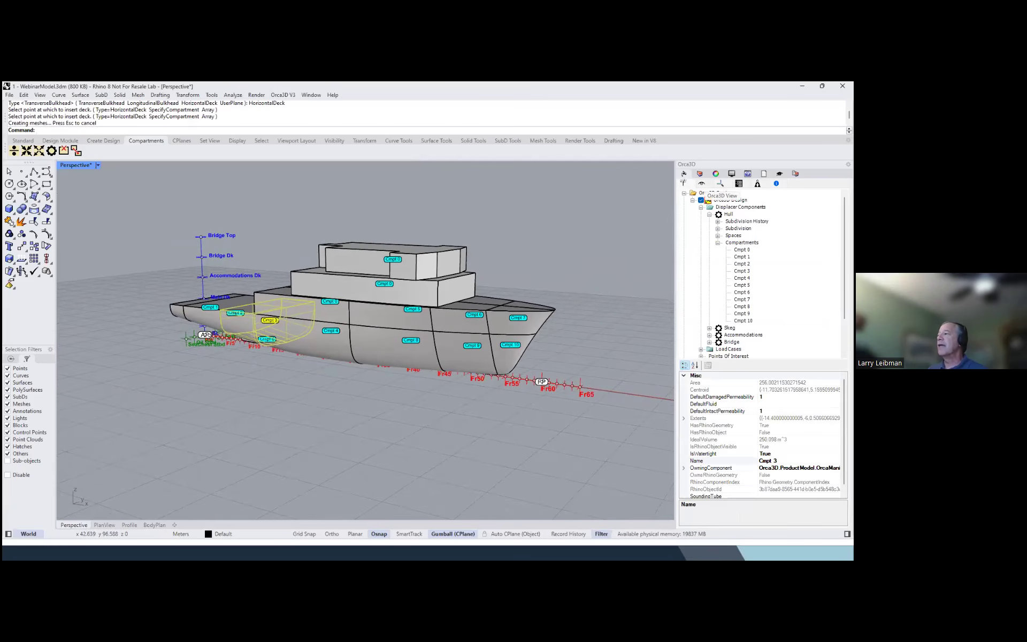
Enable the clipping box and move its starboard limit inboard to expose the ship's interior compartments
click(701, 183)
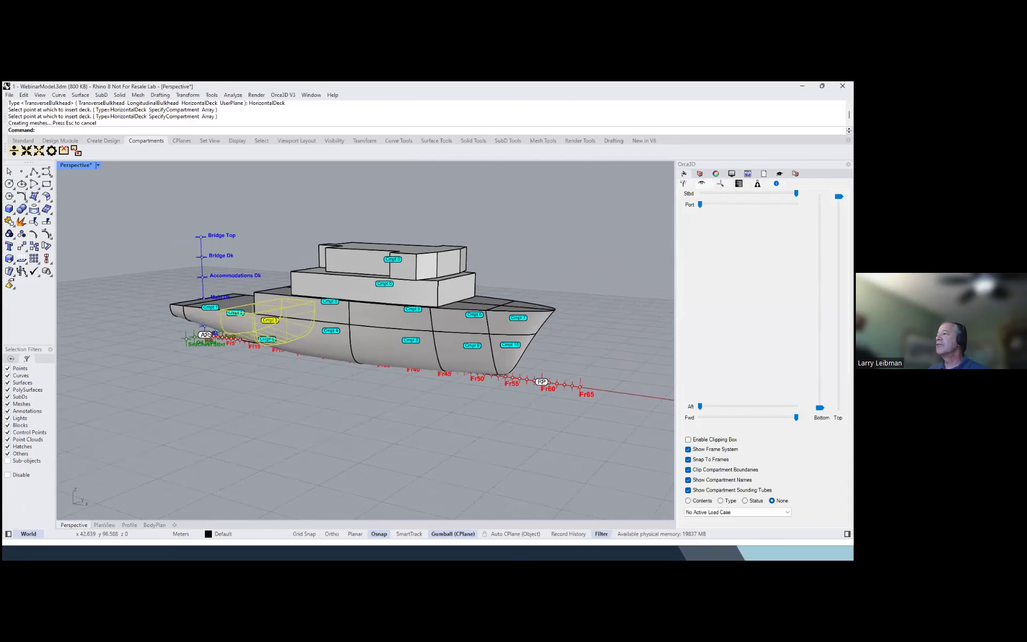
right_drag(576, 316, 590, 280)
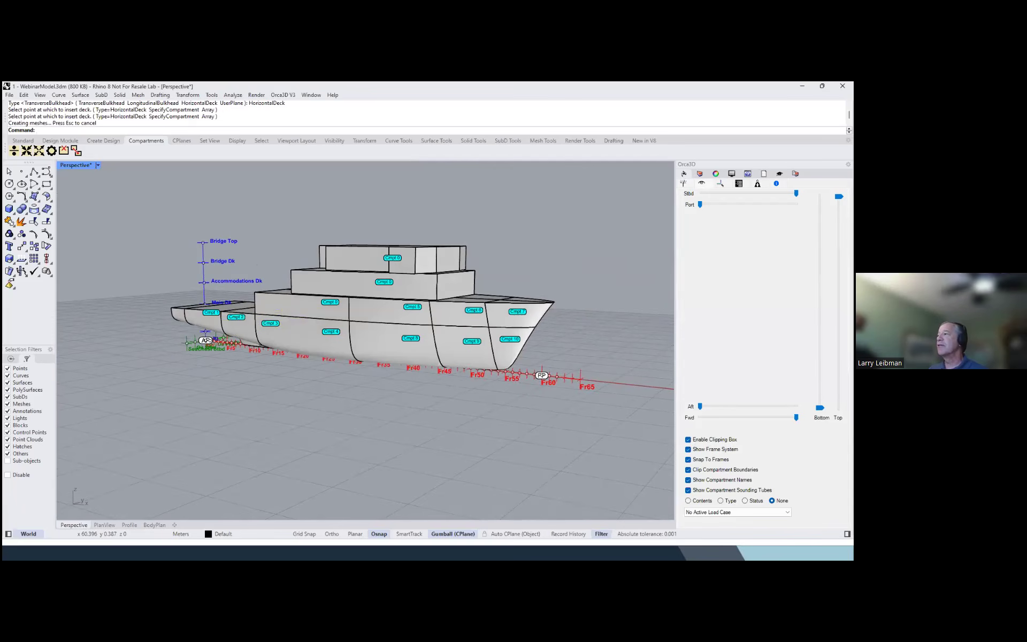
drag(796, 193, 774, 193)
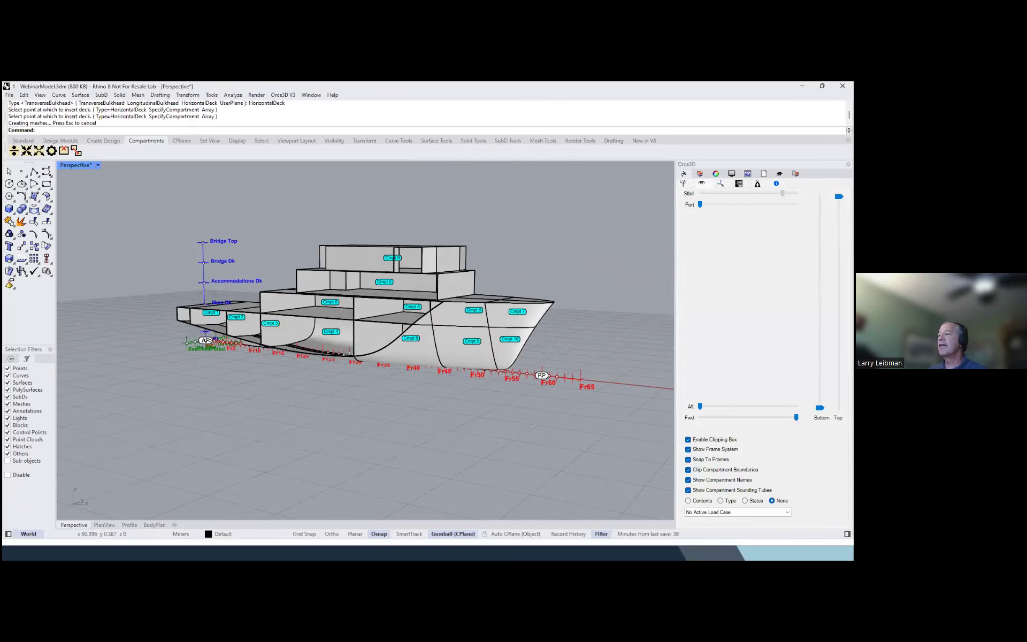
mouse_move(460, 210)
right_down()
mouse_move(556, 216)
mouse_move(429, 209)
mouse_move(464, 215)
right_up()
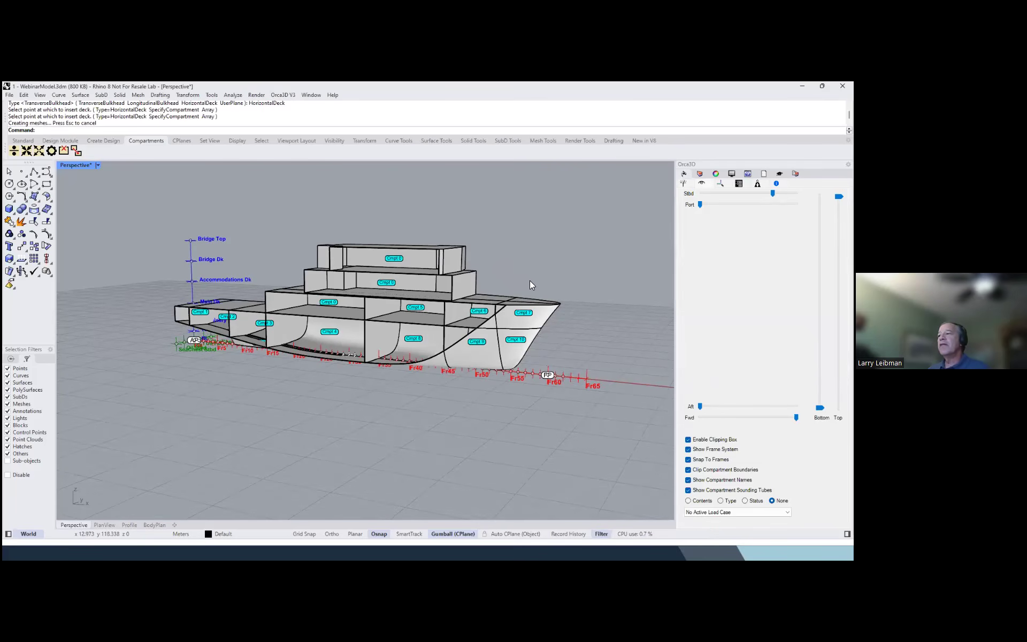
right_drag(538, 279, 506, 287)
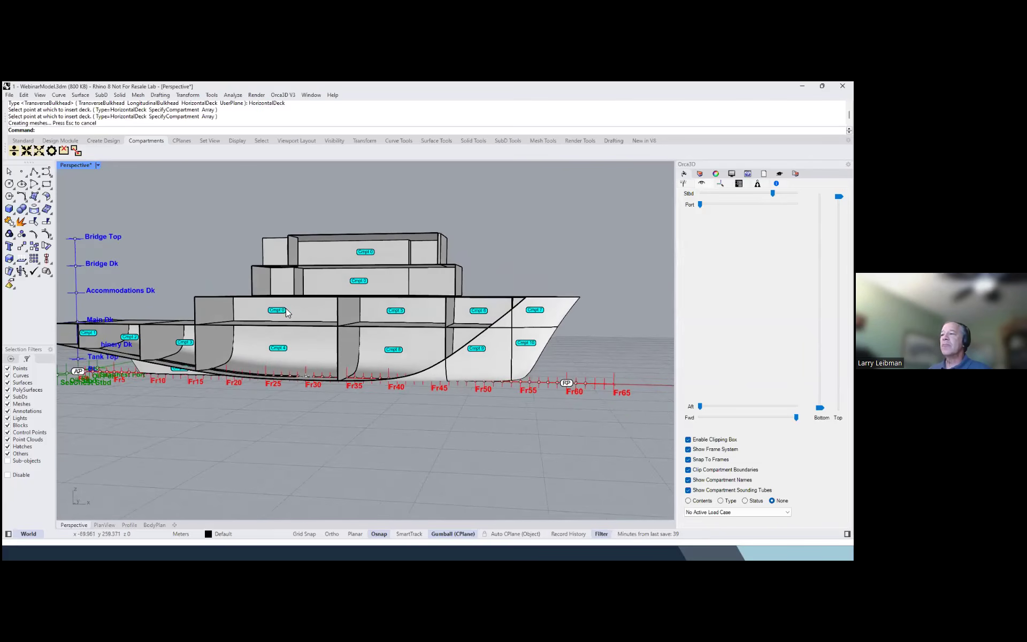
mouse_move(426, 310)
right_down()
mouse_move(287, 314)
mouse_move(408, 319)
right_up()
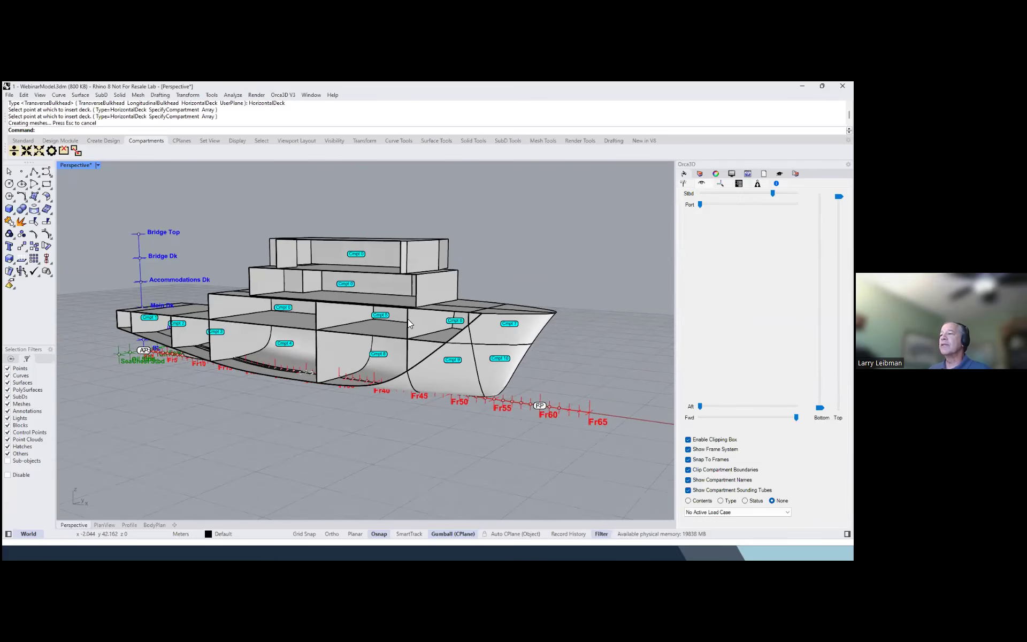
Delete the transverse bulkhead faces above the Main Dk at Fr35 and just forward of Fr45, merging the adjoining compartments
click(64, 151)
click(349, 316)
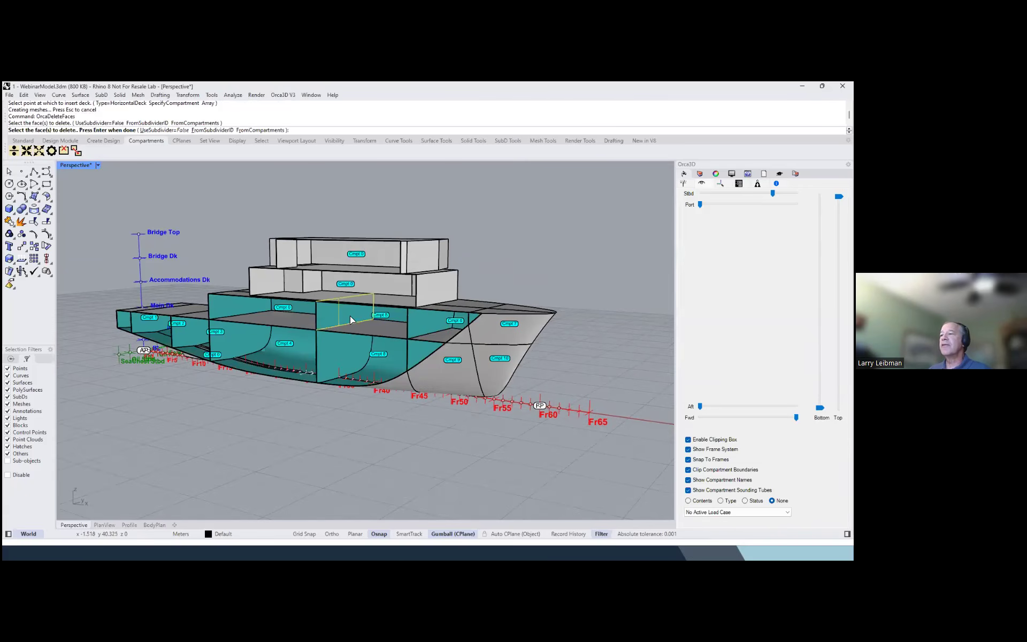
click(415, 320)
key(Return)
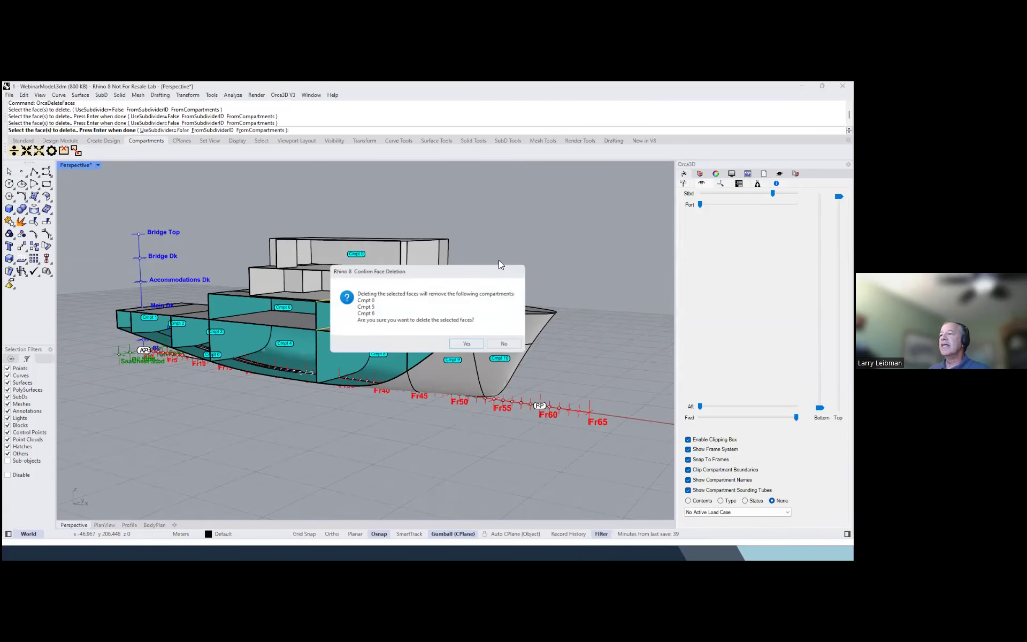
click(467, 345)
right_drag(465, 344, 472, 272)
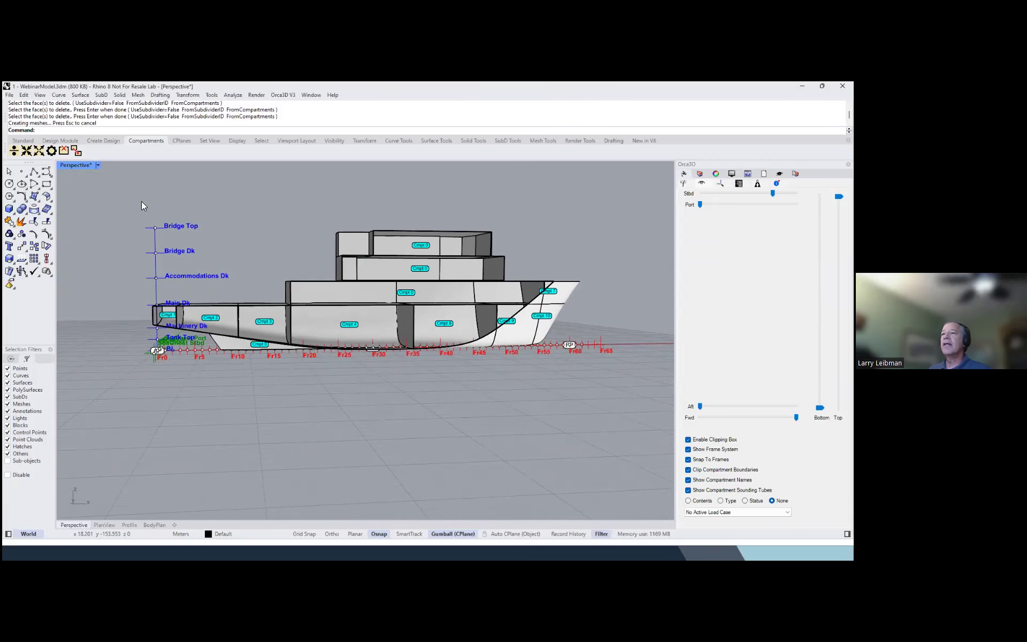
Subdivide the Hull's three compartments below the Main Dk between Fr18 and Fr54 with a horizontal deck at the Machinery Dk level
click(14, 151)
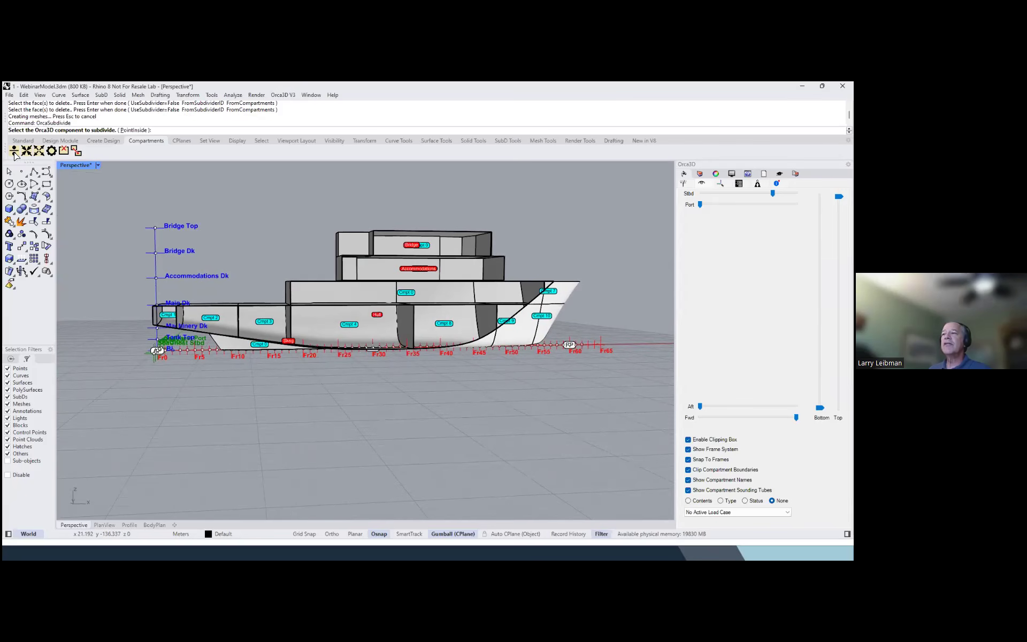
click(346, 312)
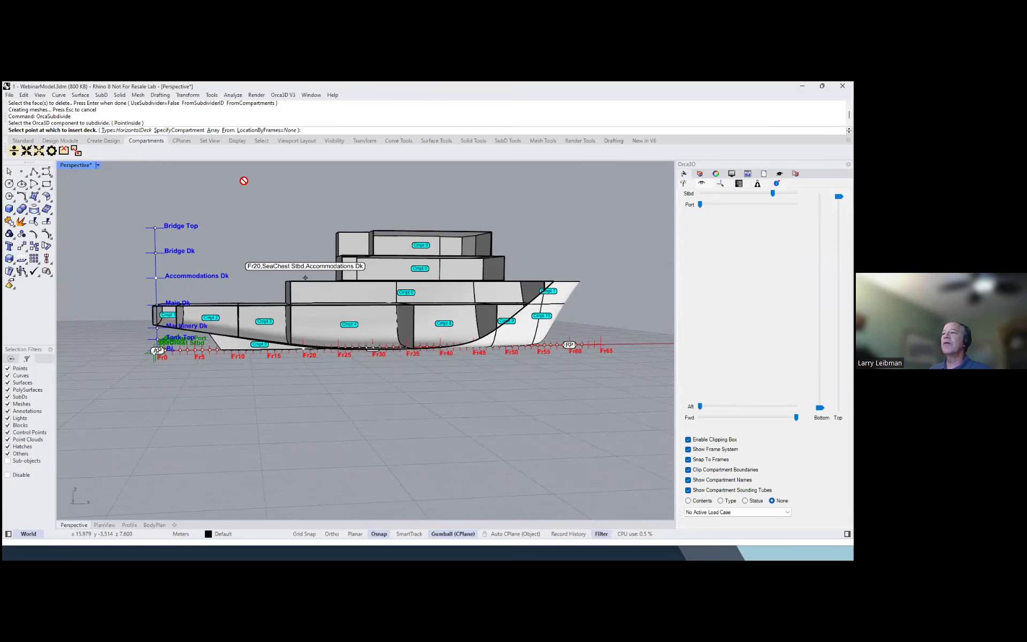
click(180, 130)
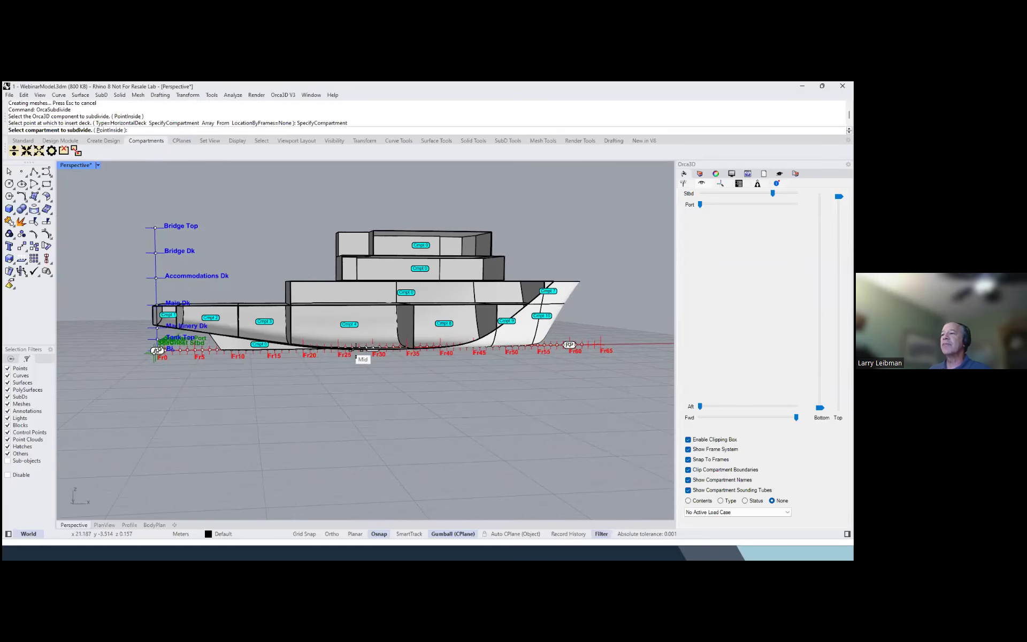
click(350, 324)
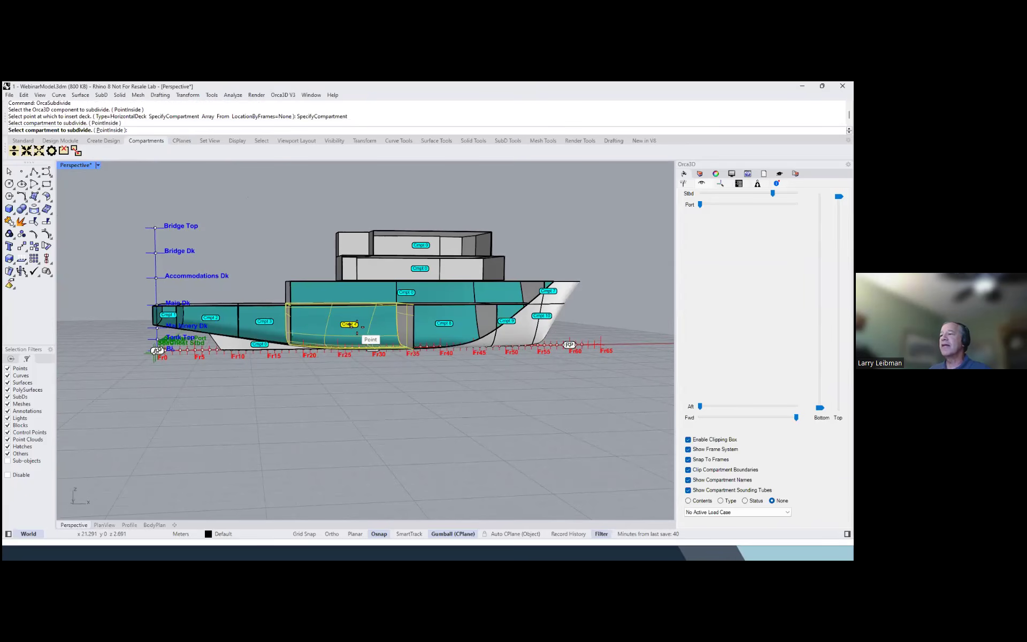
click(441, 324)
click(506, 322)
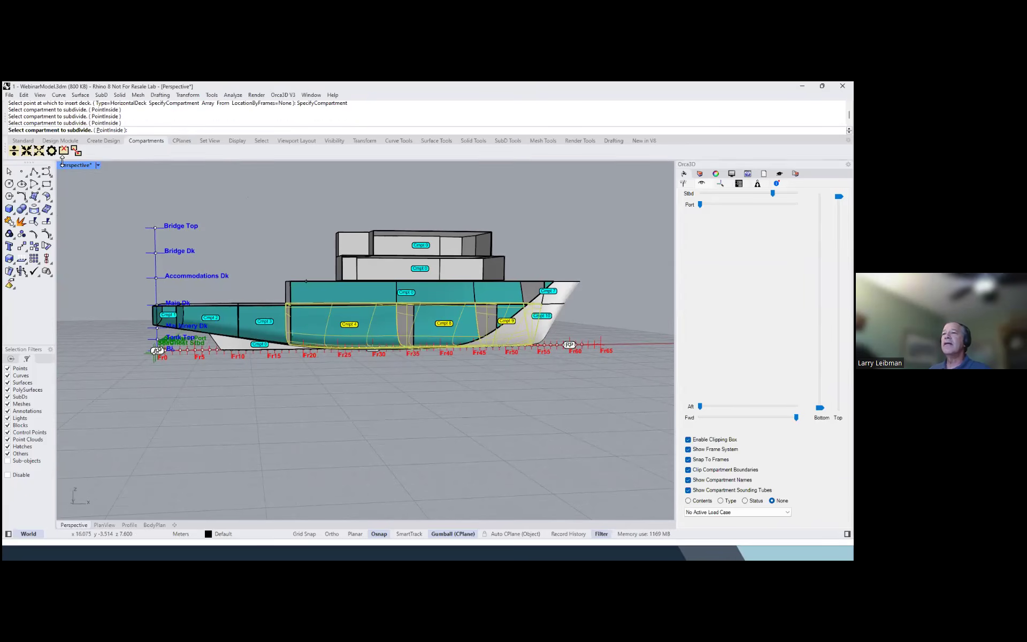
right_click(85, 182)
double_click(78, 165)
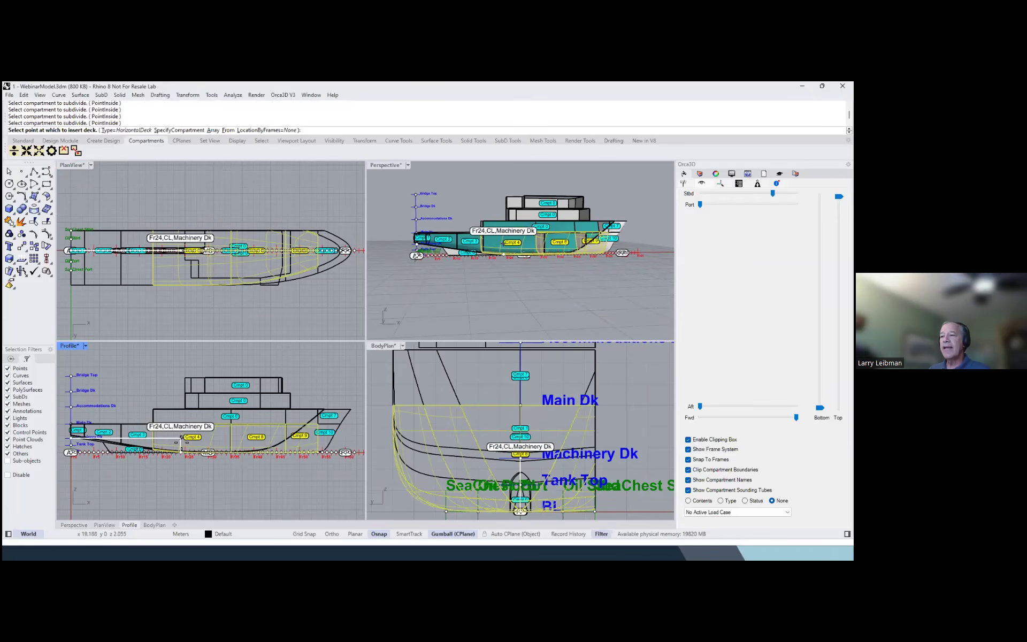
click(182, 448)
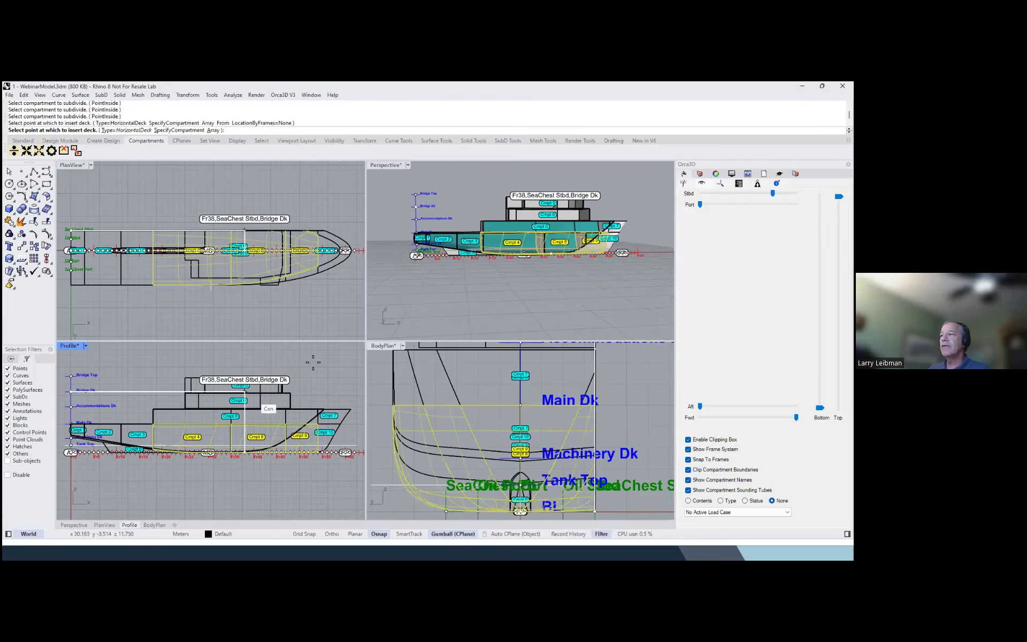
right_click(374, 317)
right_drag(383, 318, 459, 317)
double_click(380, 164)
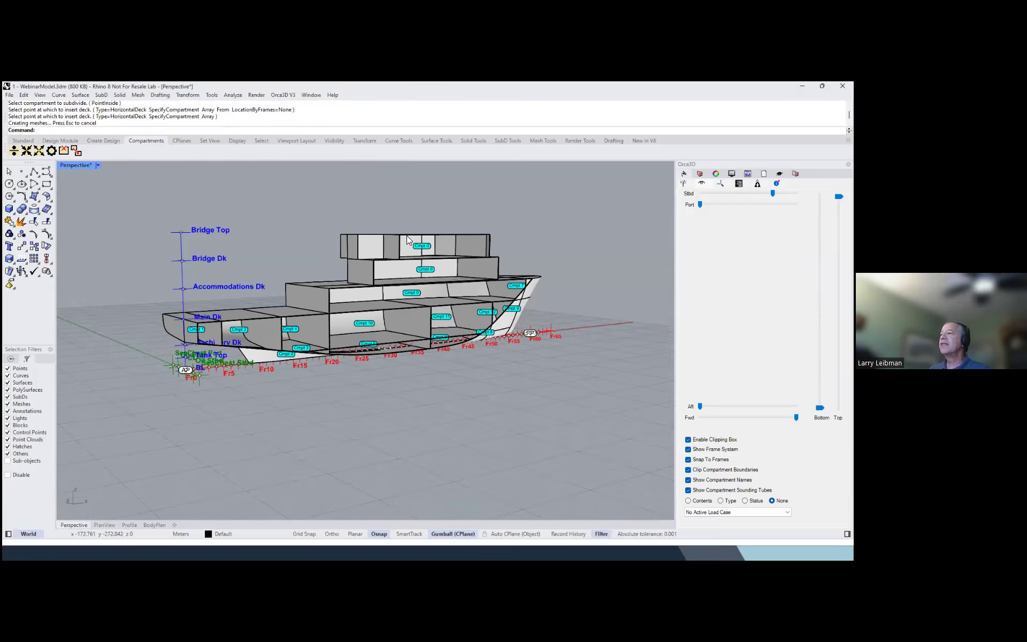
Turn on the Custom Geometry layer to show the Urea tank solids inside the hull near Fr20
scroll(408, 299, up, 5)
right_drag(397, 338, 119, 217)
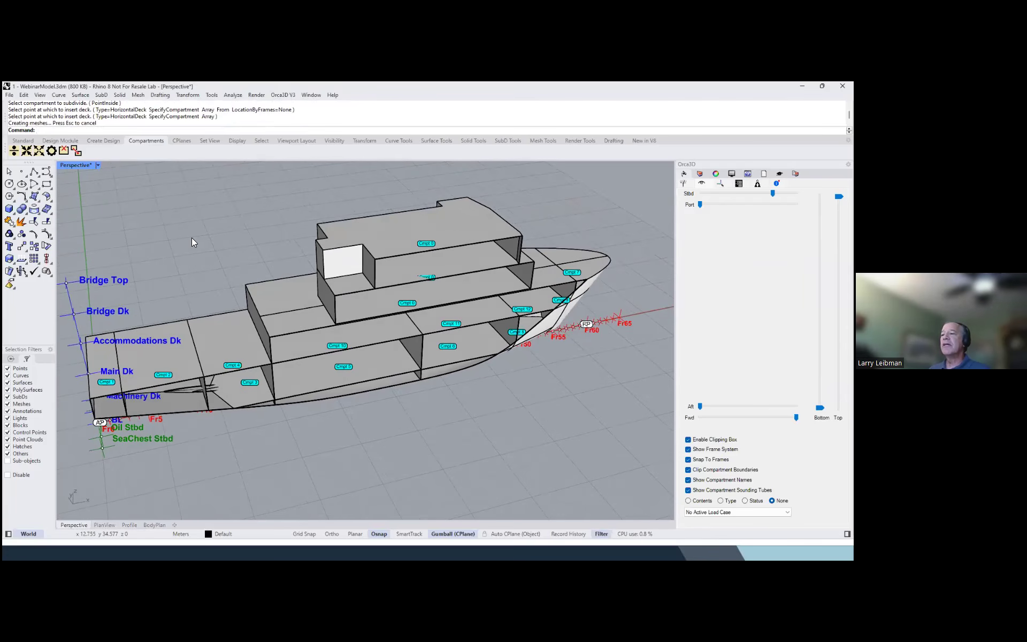
right_drag(191, 238, 214, 232)
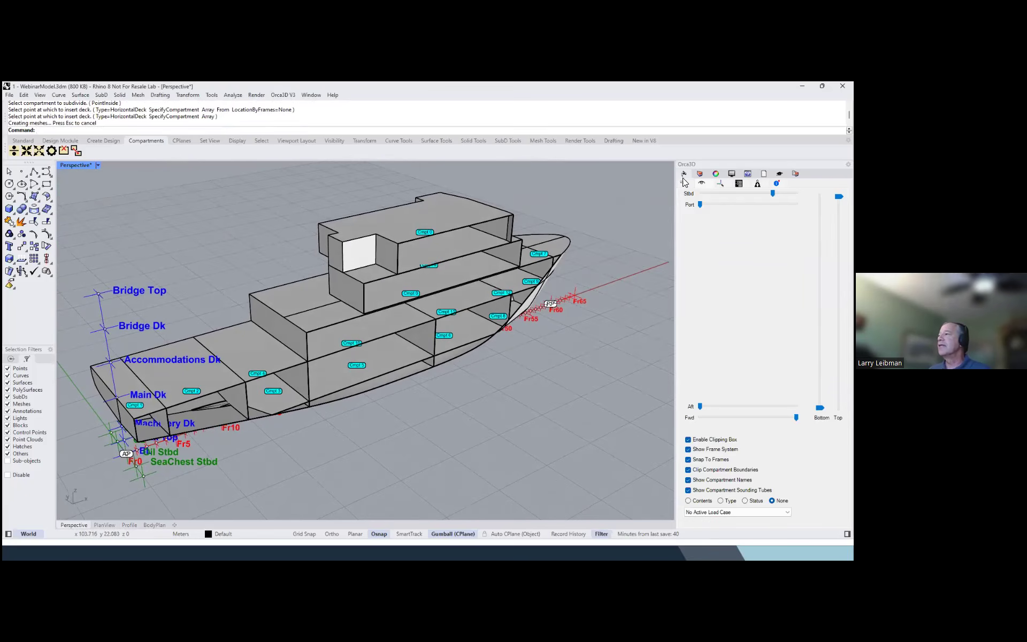
click(699, 174)
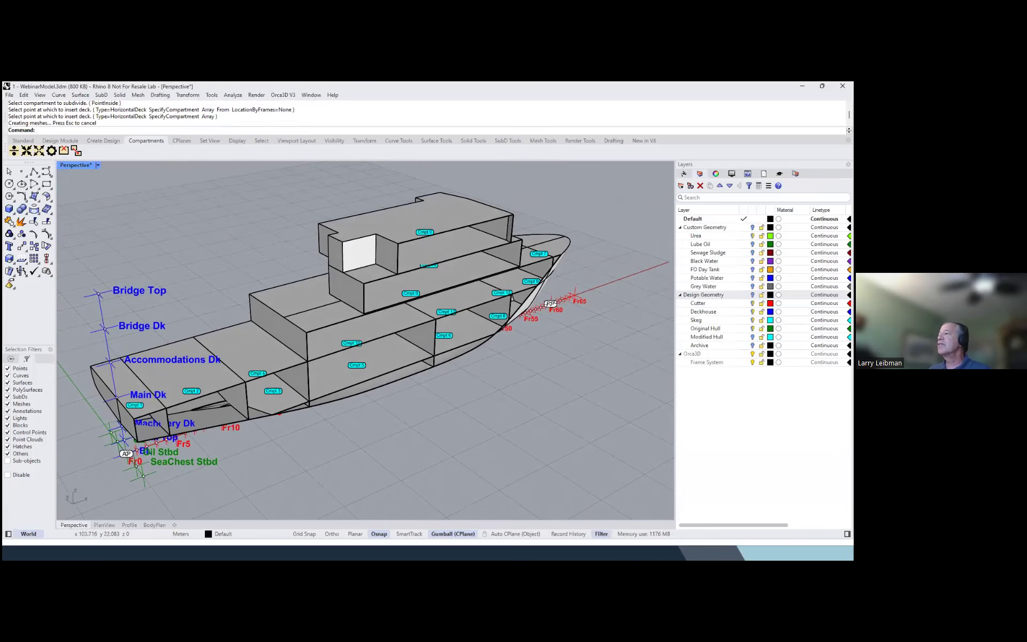
right_drag(602, 242, 599, 254)
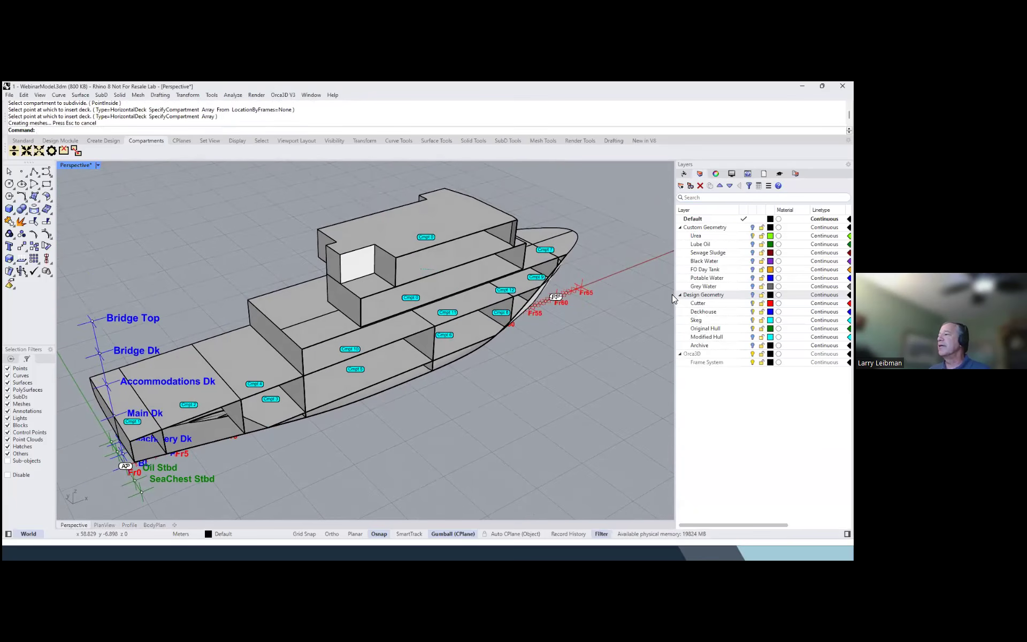
click(704, 227)
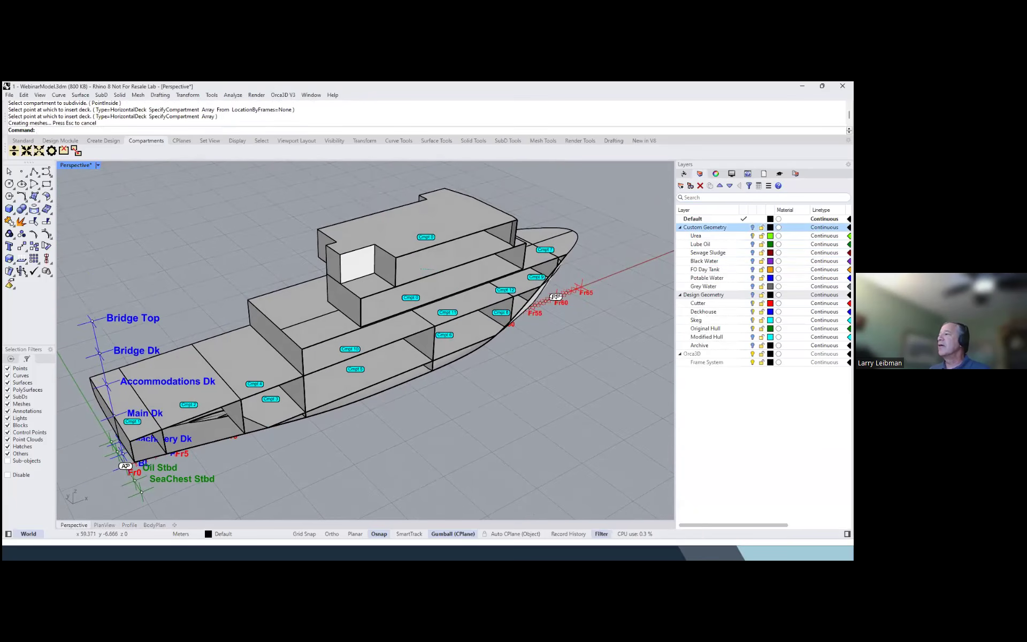
click(752, 227)
right_drag(596, 267, 428, 282)
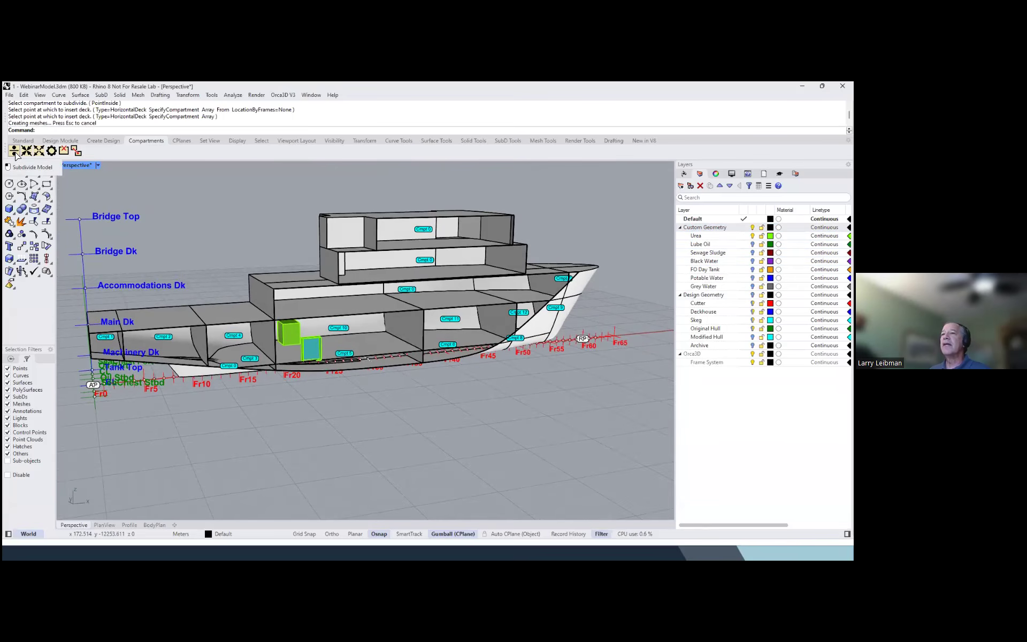
Subdivide the Hull with the CustomGeometry type, using the two Urea tank solids near Fr20
scroll(340, 306, up, 2)
click(341, 306)
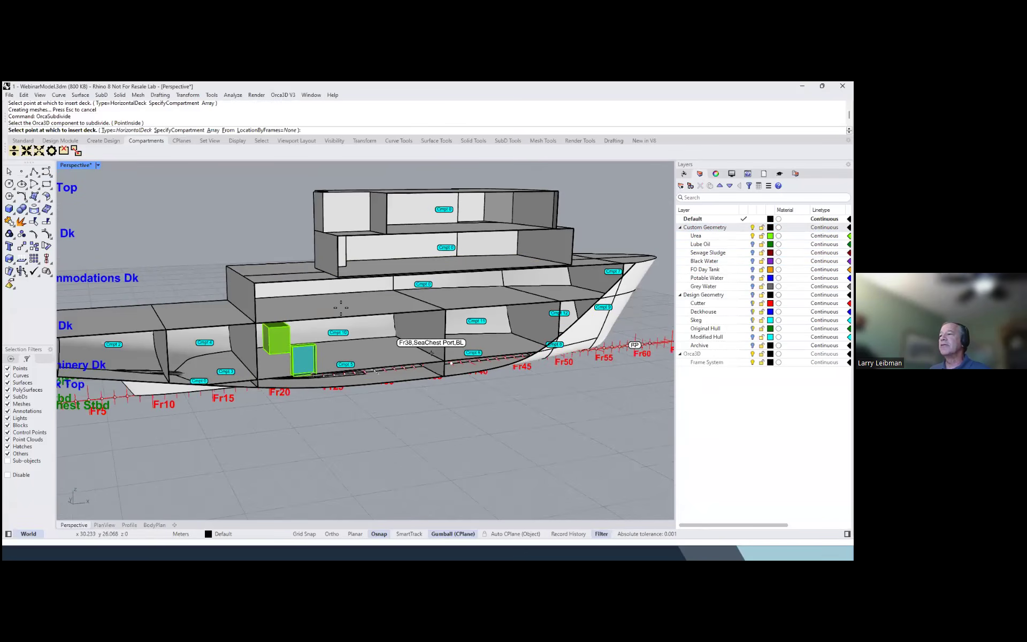
click(127, 130)
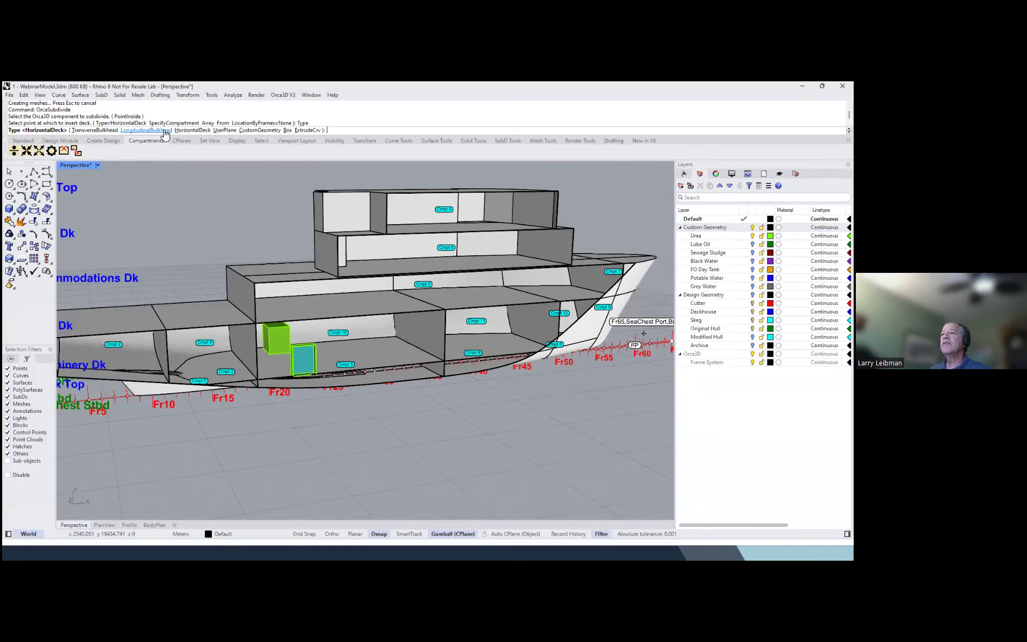
click(254, 130)
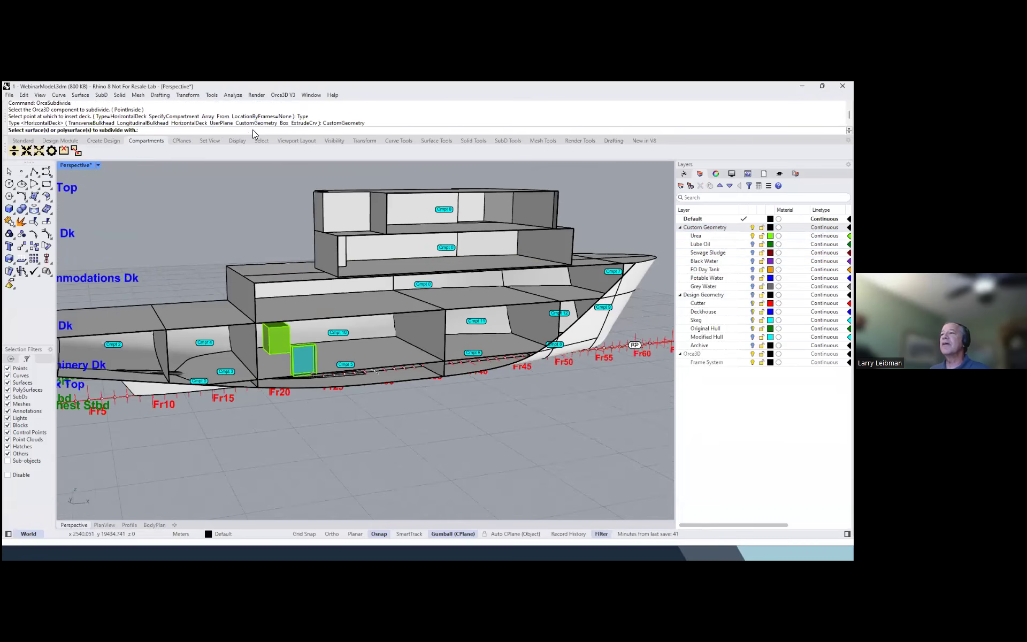
click(274, 338)
click(306, 369)
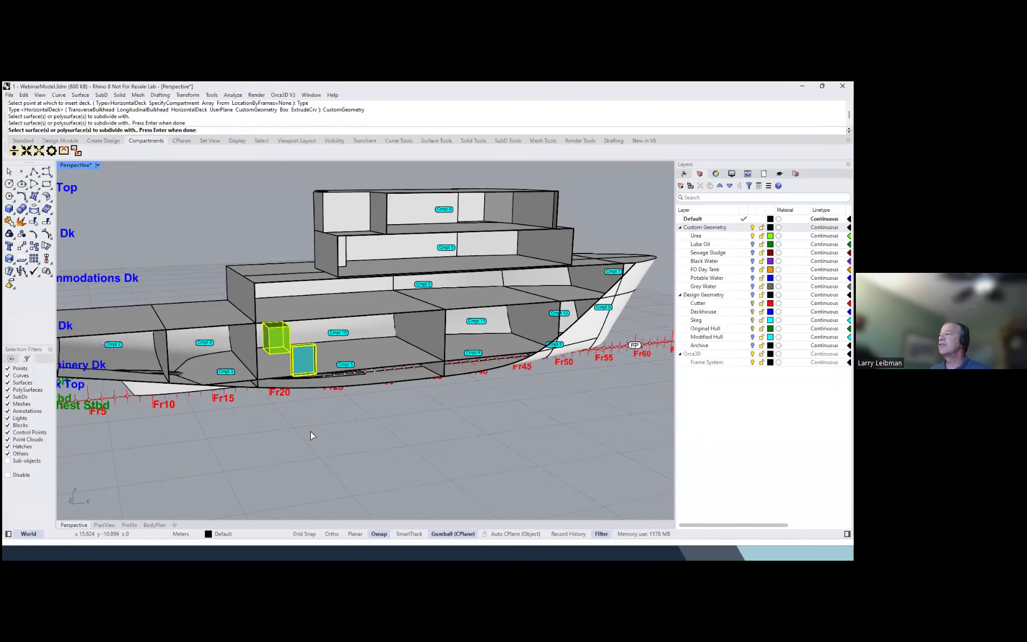
key(Return)
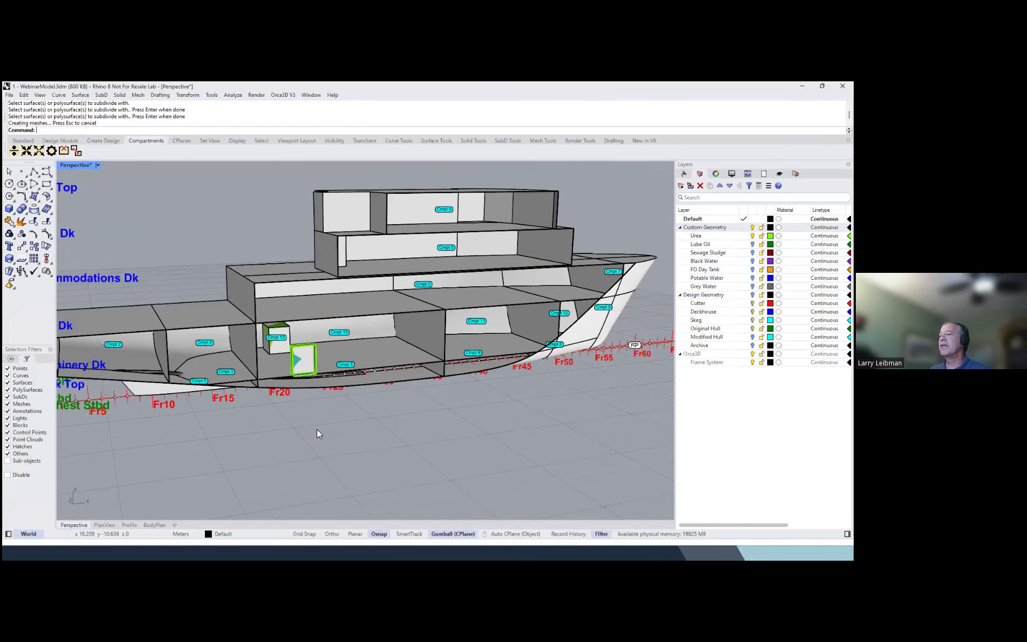
Hide the Urea layer, move the clipping box's starboard limit slightly outboard and inspect the new tank compartments
click(753, 236)
mouse_move(475, 278)
right_down()
mouse_move(556, 256)
mouse_move(492, 286)
mouse_move(460, 284)
right_up()
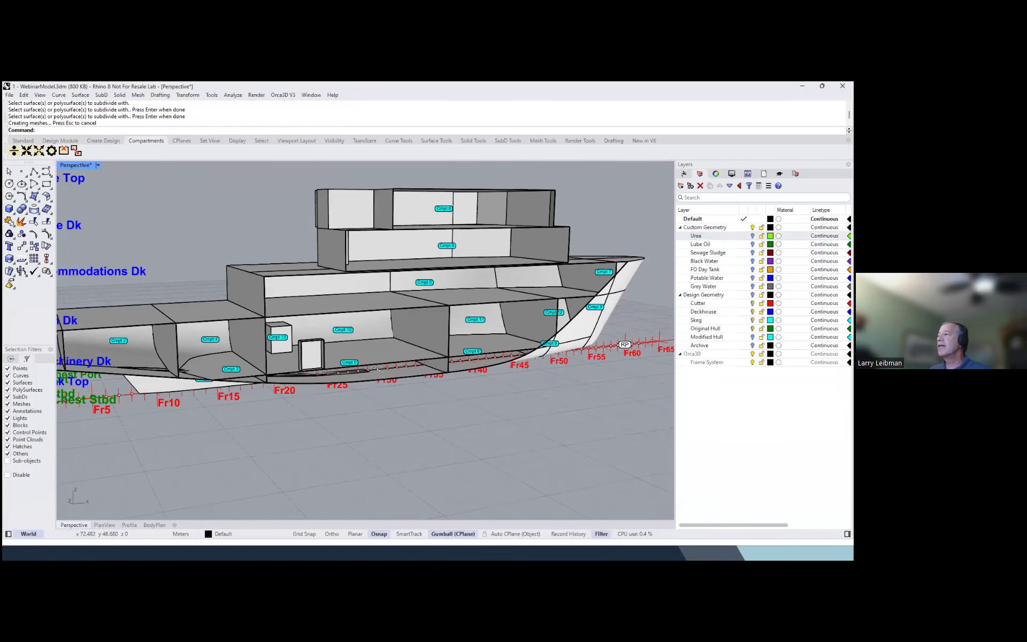
click(685, 174)
drag(772, 193, 778, 193)
right_drag(496, 247, 352, 322)
scroll(293, 340, up, 5)
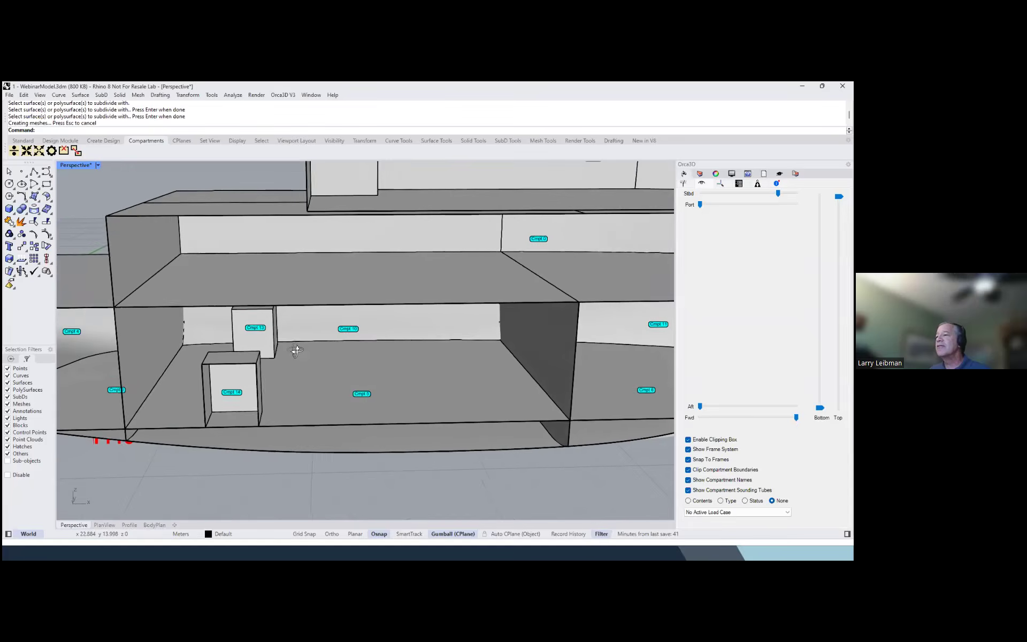
scroll(296, 350, down, 6)
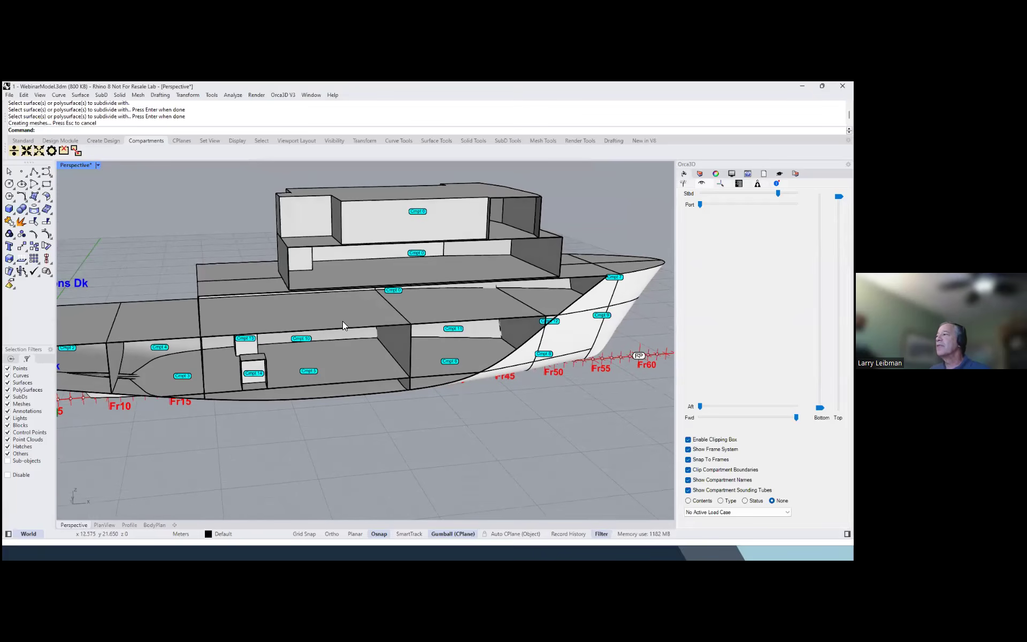
Show the Lube Oil, Sewage Sludge, Black Water, FO Day Tank, Potable Water and Grey Water layers together
click(684, 173)
click(700, 244)
shift+click(703, 286)
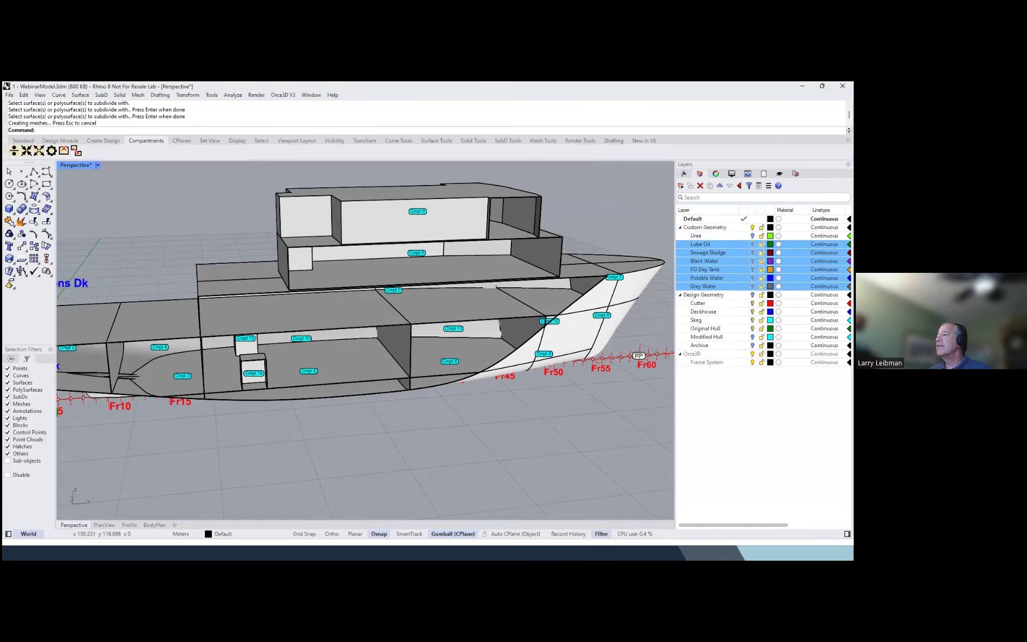
click(753, 286)
right_drag(501, 275, 484, 257)
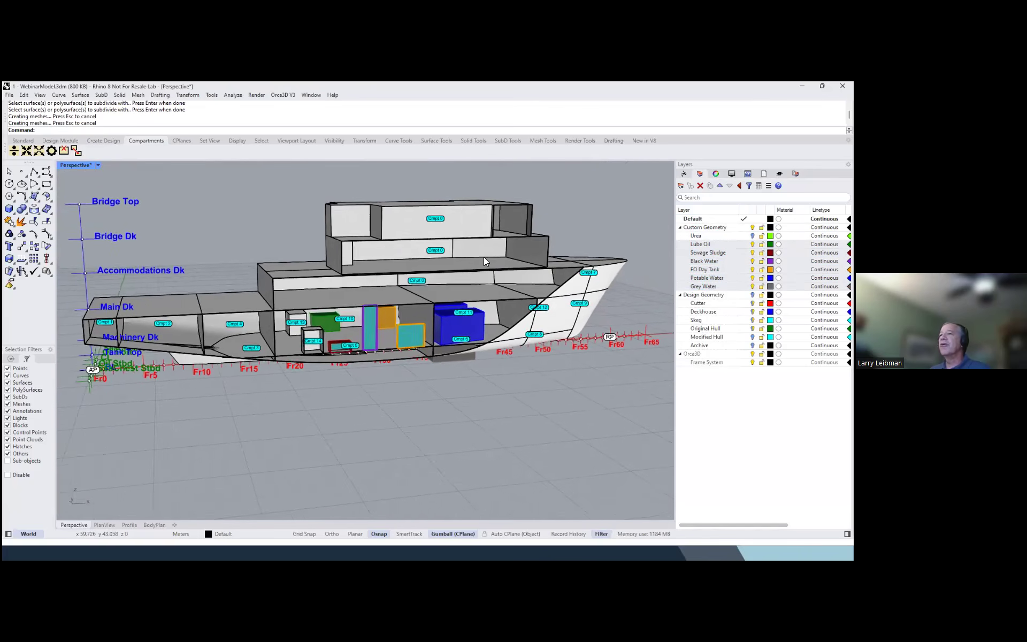
Subdivide the Hull with the CustomGeometry type, using all the displayed tank solids from Lube Oil through Grey Water
click(14, 151)
click(346, 298)
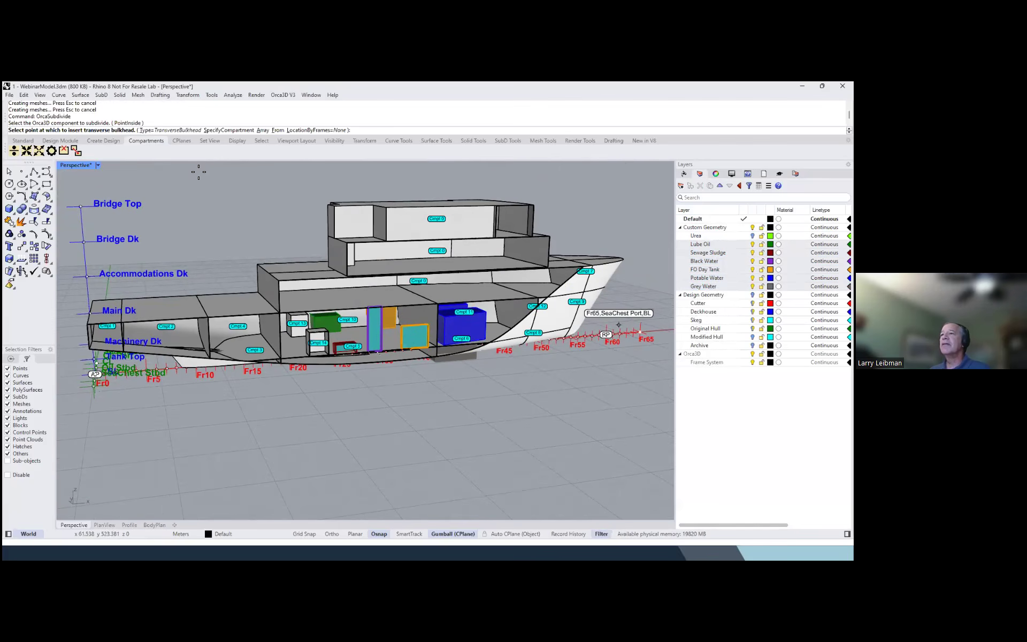
click(189, 132)
click(271, 131)
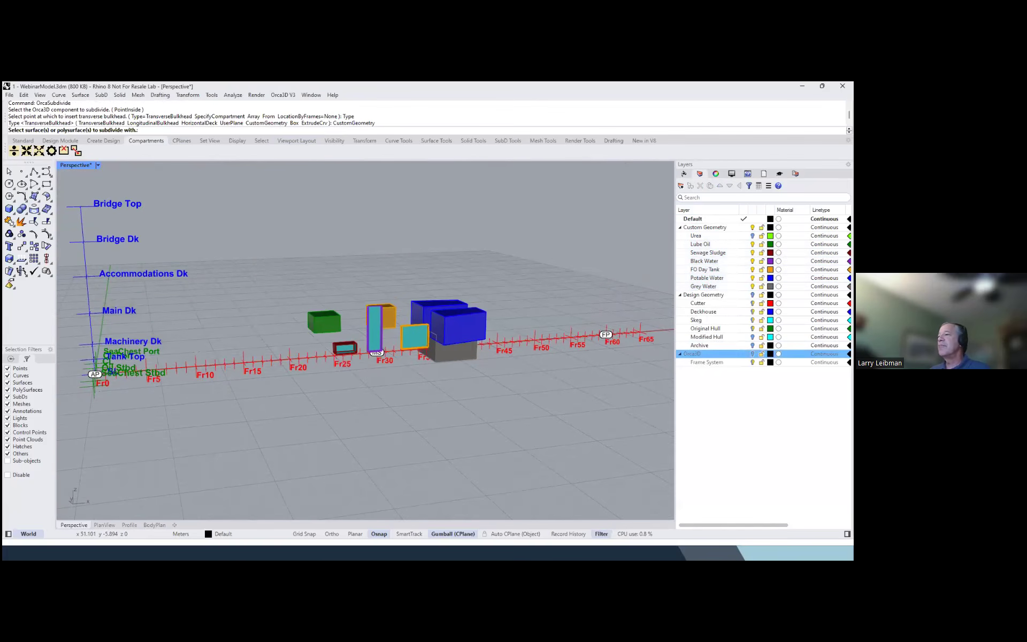
drag(293, 276, 516, 397)
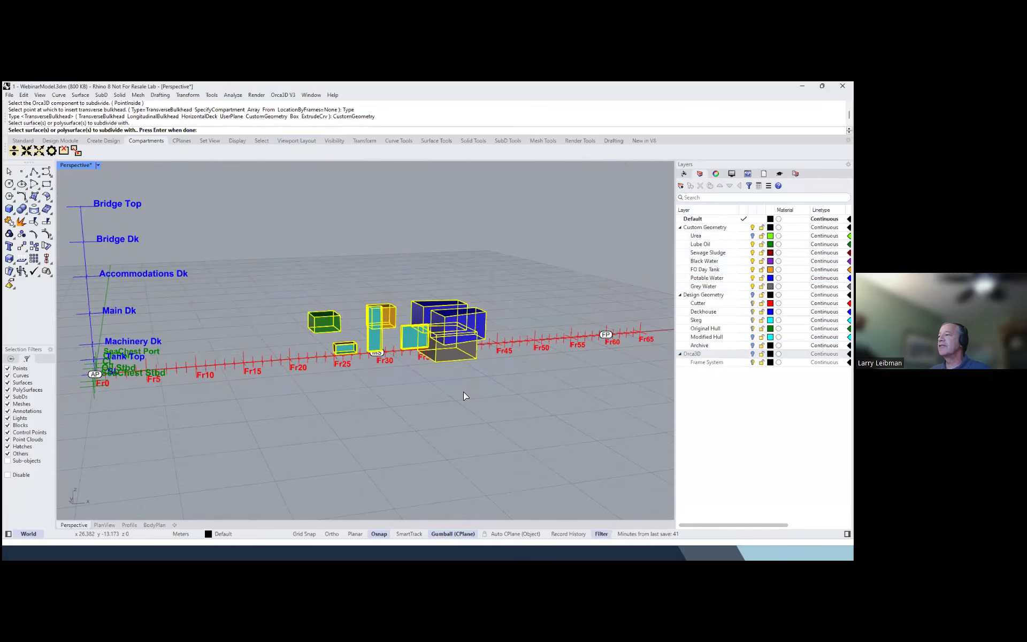
key(Return)
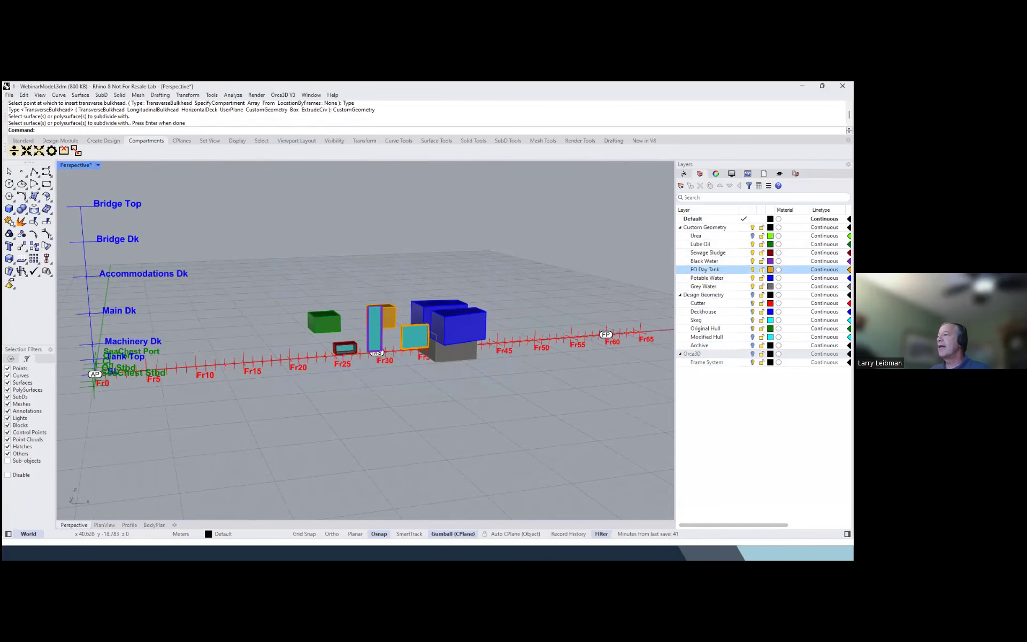
Hide the Custom Geometry layer, show the Orca3D layer again and inspect the new tank compartments inside the hull
click(752, 227)
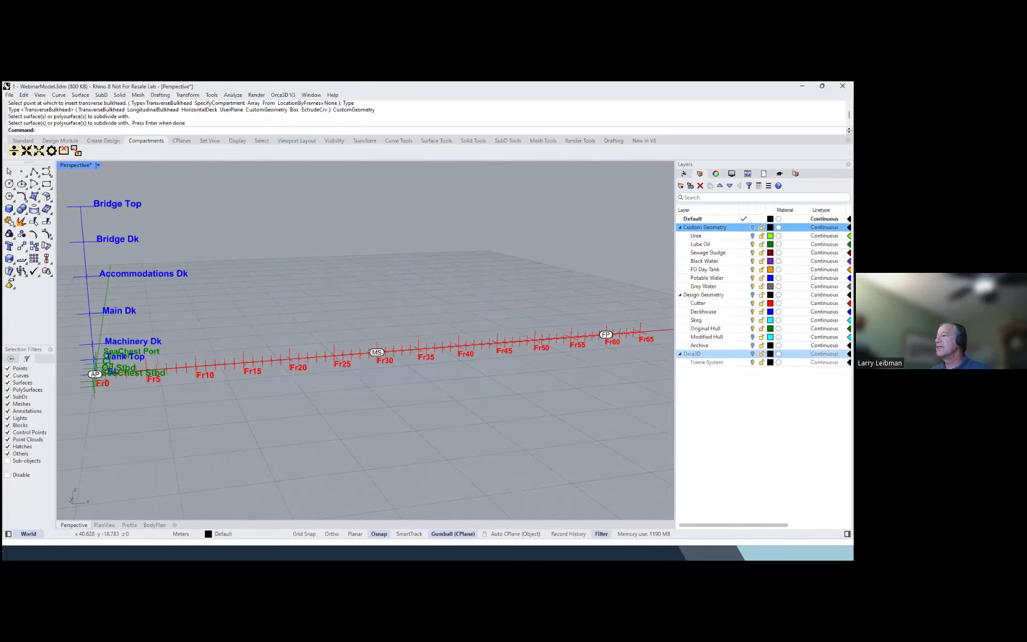
click(752, 354)
right_drag(486, 348, 511, 344)
scroll(465, 316, up, 6)
mouse_move(423, 342)
right_down()
mouse_move(399, 349)
mouse_move(423, 355)
right_up()
right_drag(397, 356, 349, 355)
scroll(342, 355, down, 3)
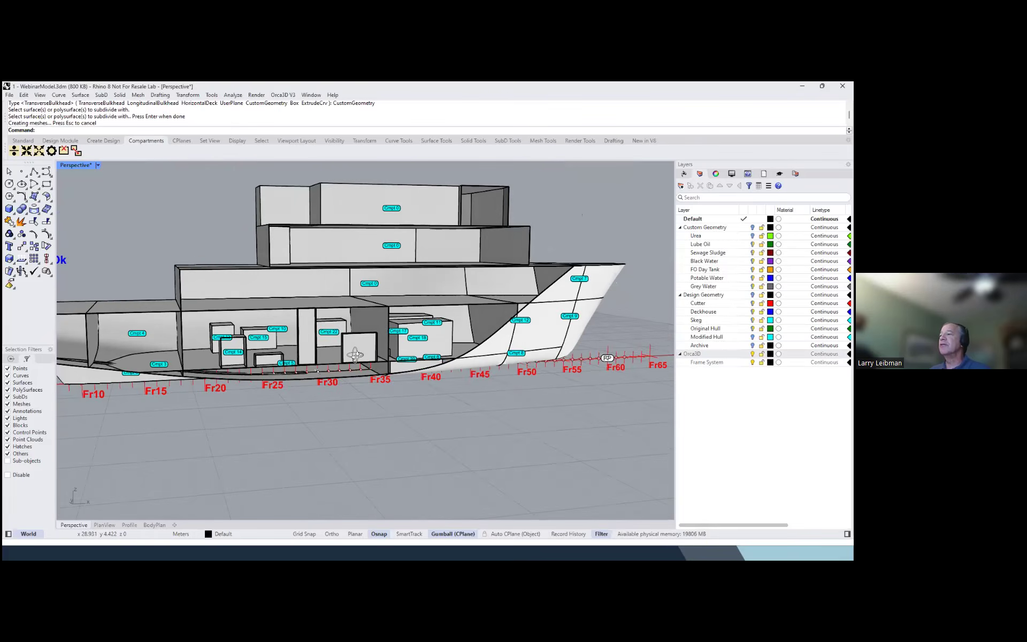
scroll(331, 357, down, 3)
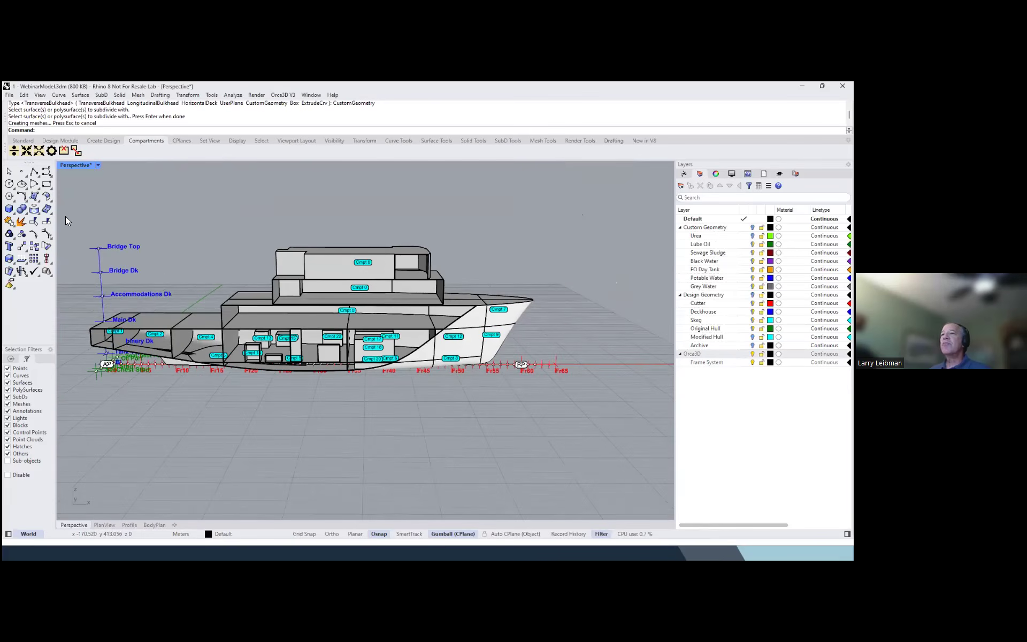
mouse_move(305, 300)
right_down()
mouse_move(351, 234)
mouse_move(299, 289)
right_up()
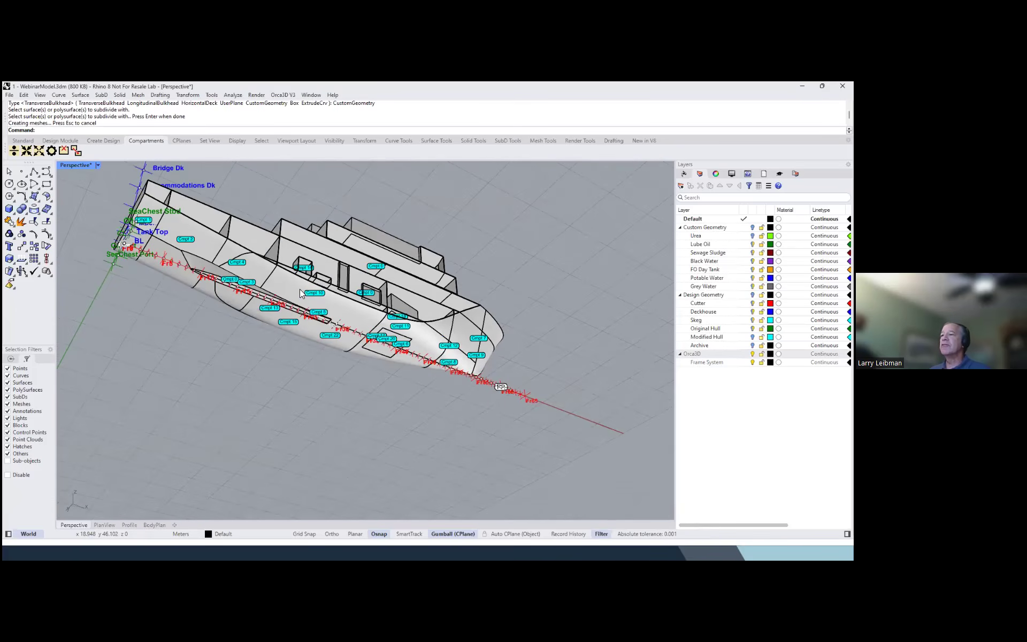
right_drag(257, 213, 279, 273)
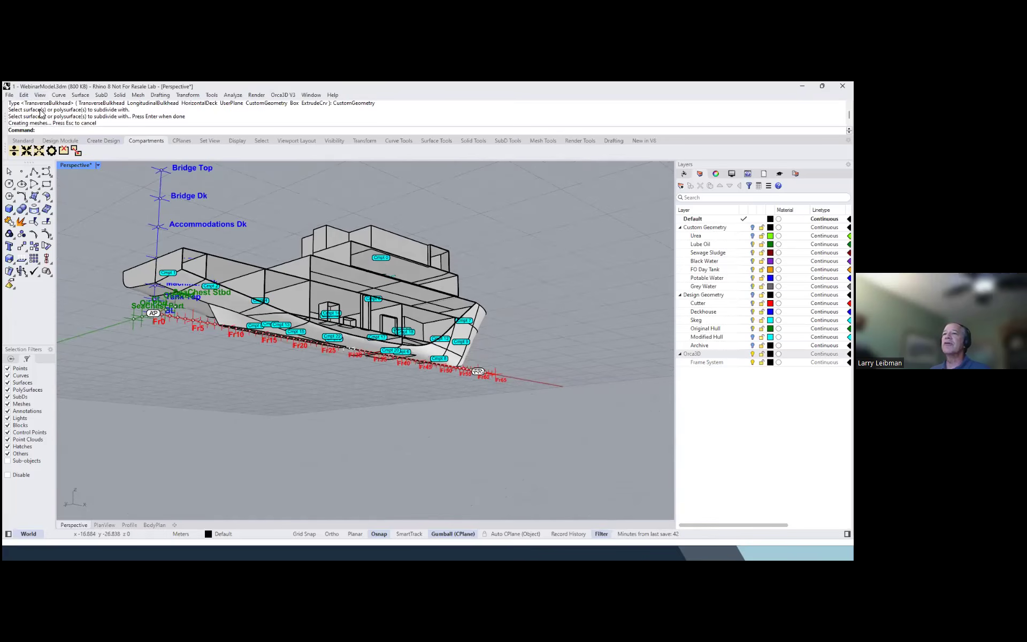
Open the recent file 5 - SubdividedFinal.3dm, discarding the changes to 1 - WebinarModel.3dm
click(9, 95)
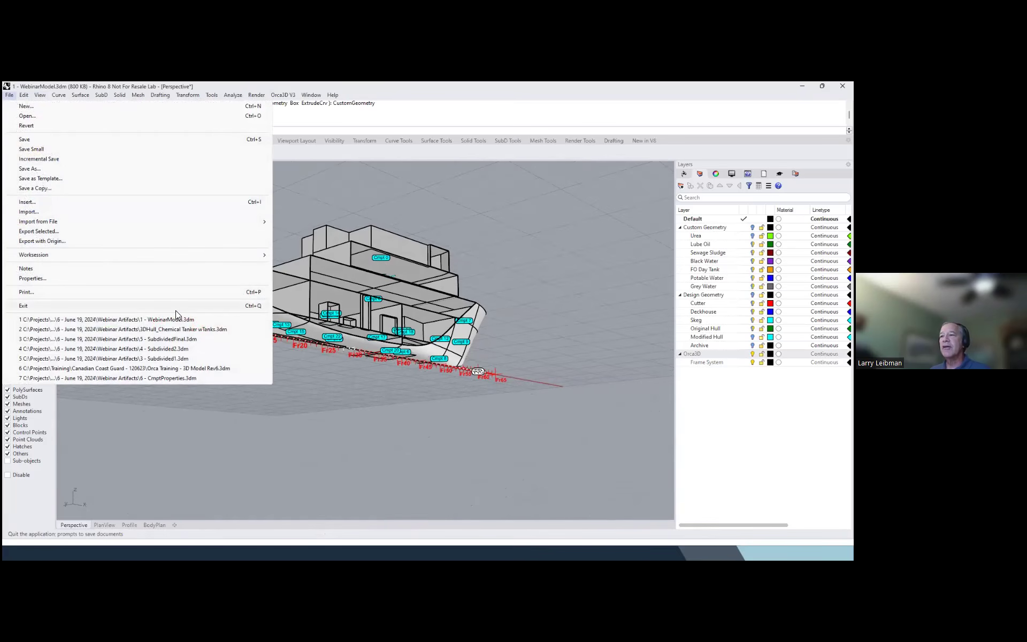
click(190, 338)
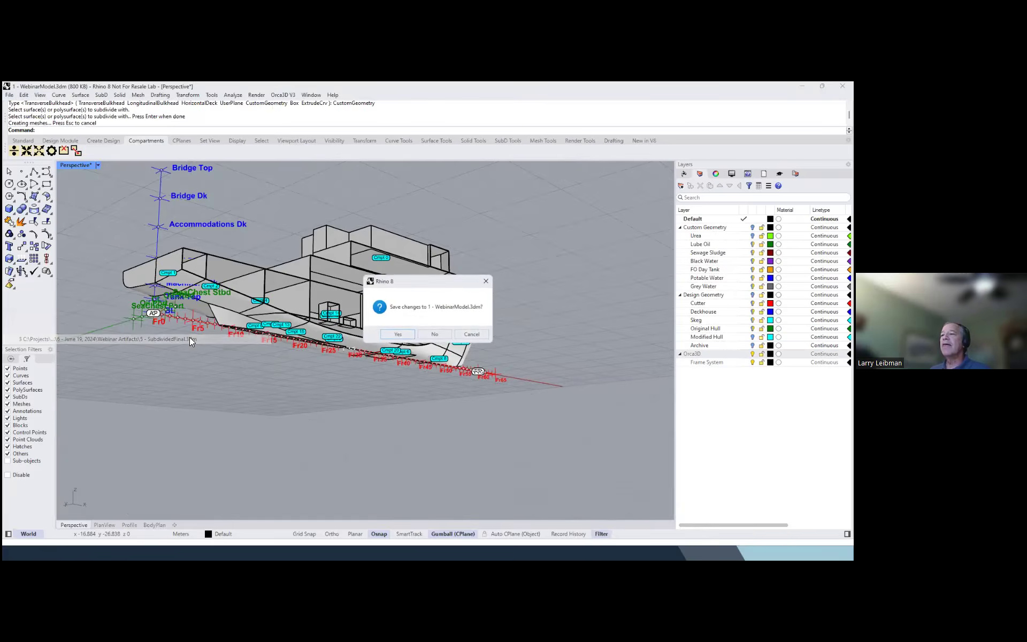
click(440, 334)
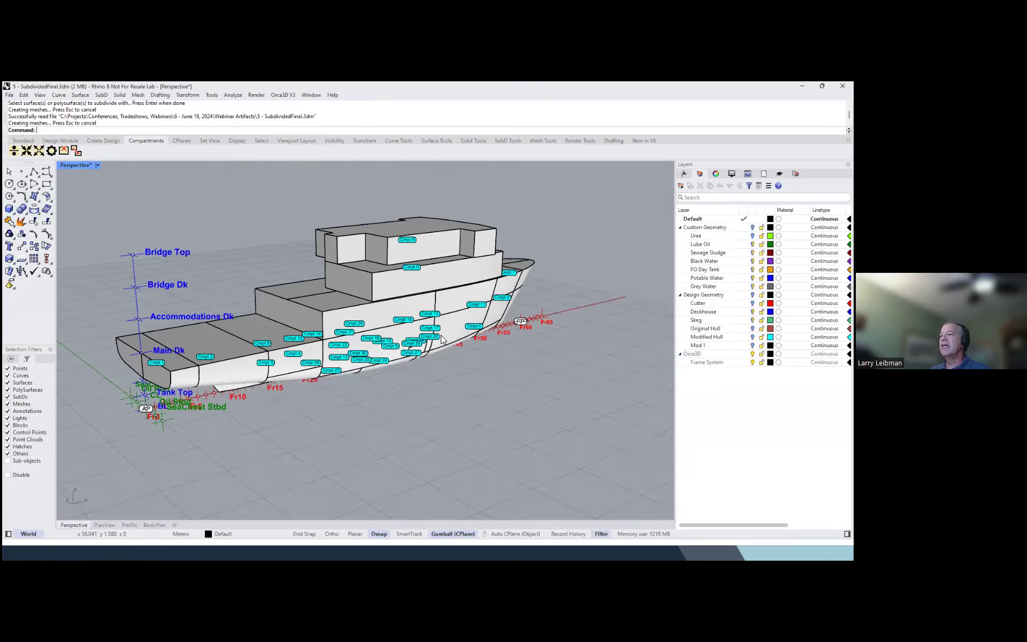
right_drag(441, 339, 321, 367)
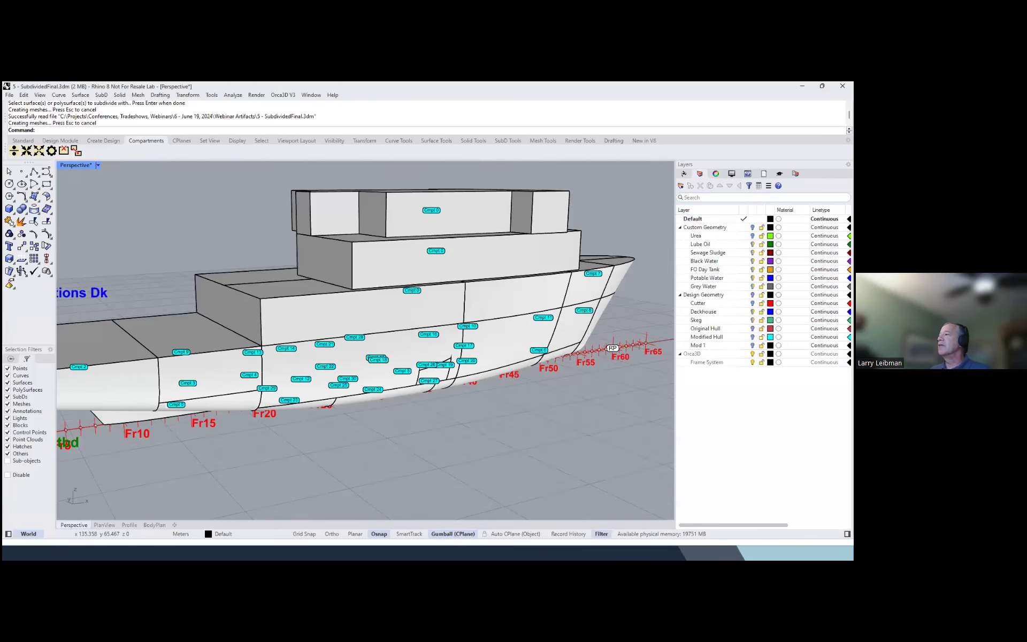
Enable the clipping box, move its starboard limit inboard and inspect the ship's internal compartments
click(695, 175)
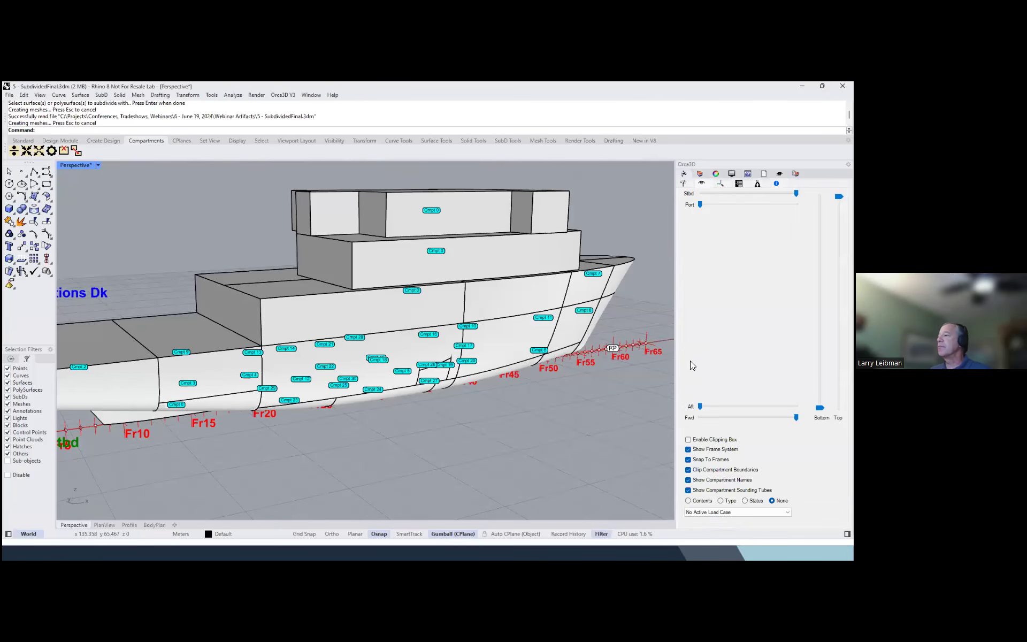
click(688, 439)
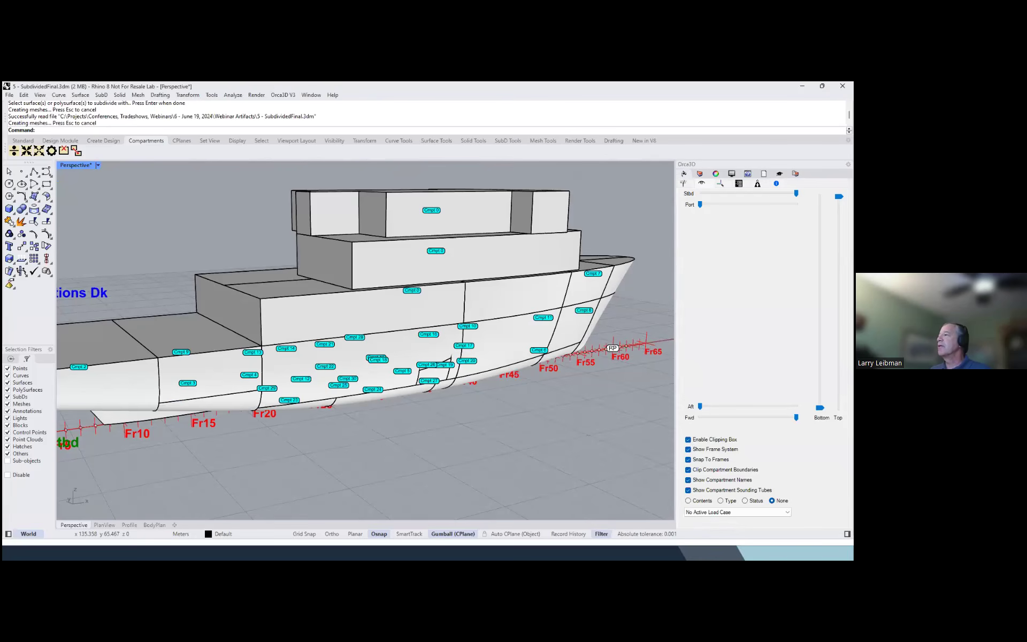
drag(793, 193, 783, 193)
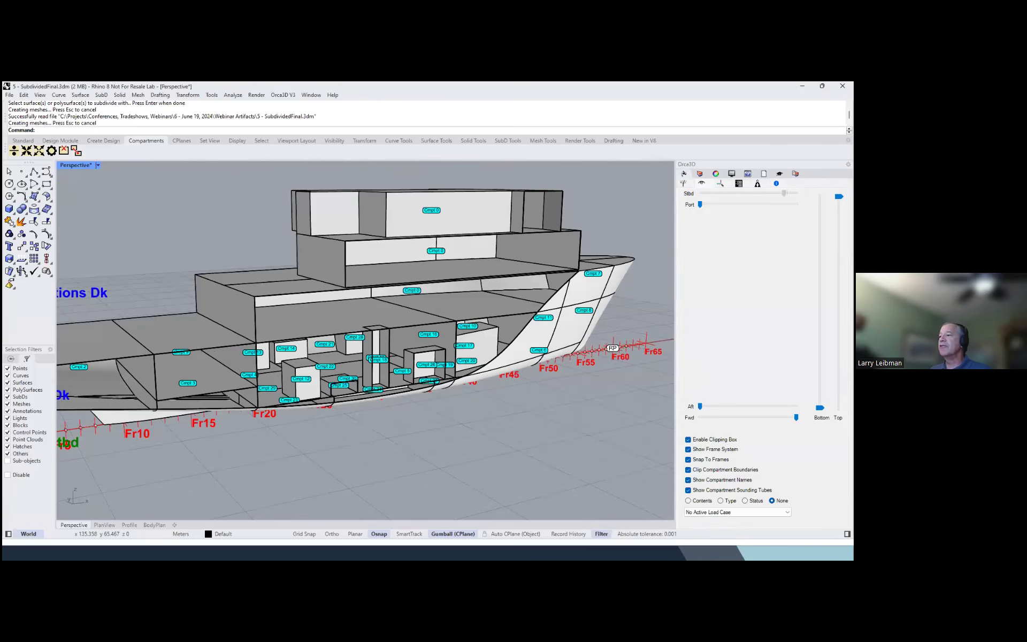
right_drag(459, 296, 399, 372)
scroll(401, 339, down, 2)
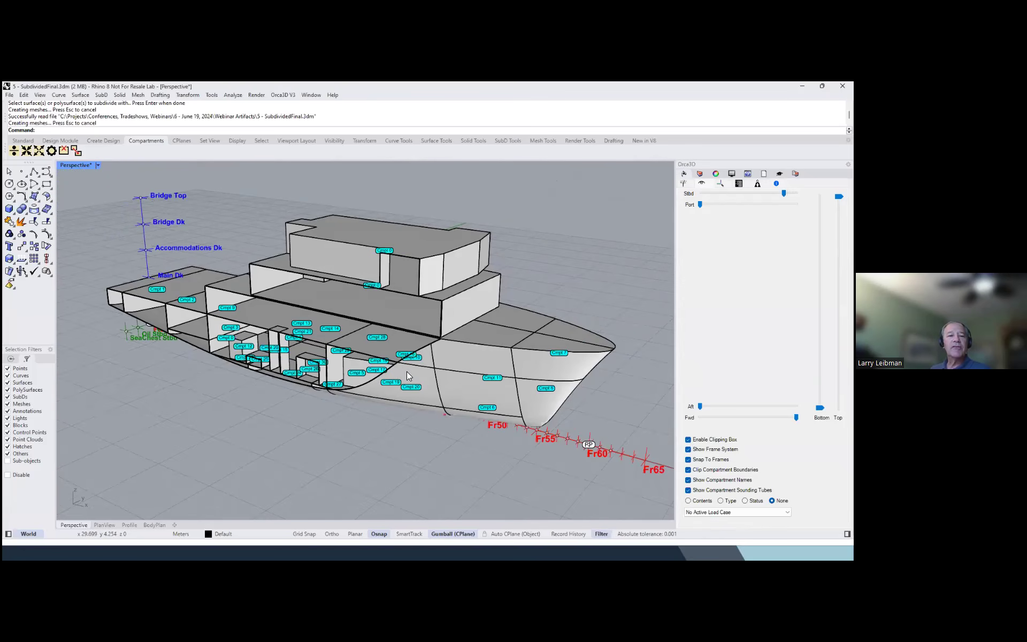
right_drag(443, 370, 477, 355)
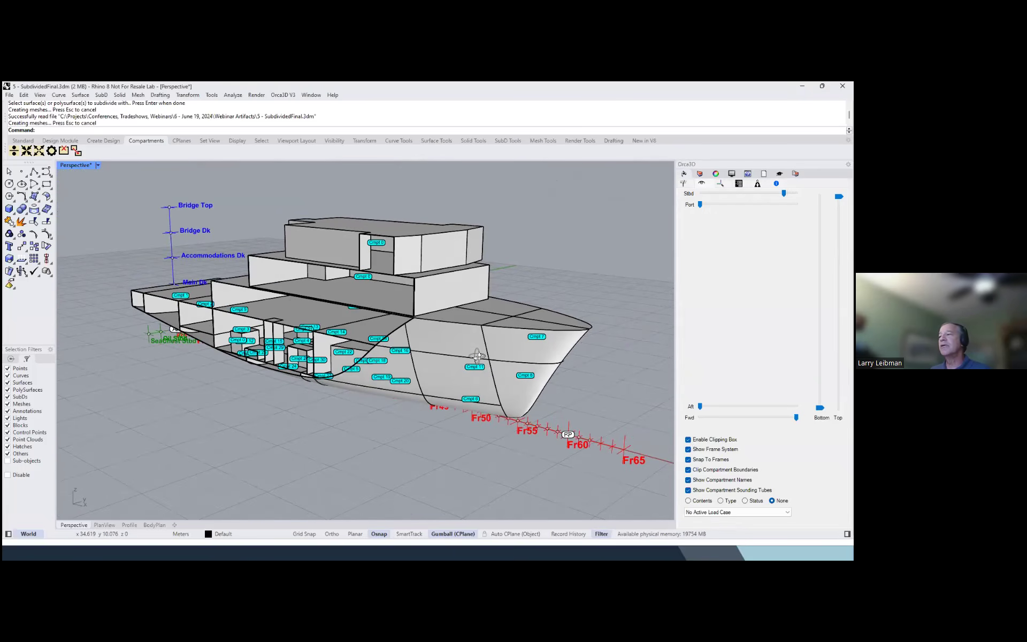
right_drag(477, 356, 489, 355)
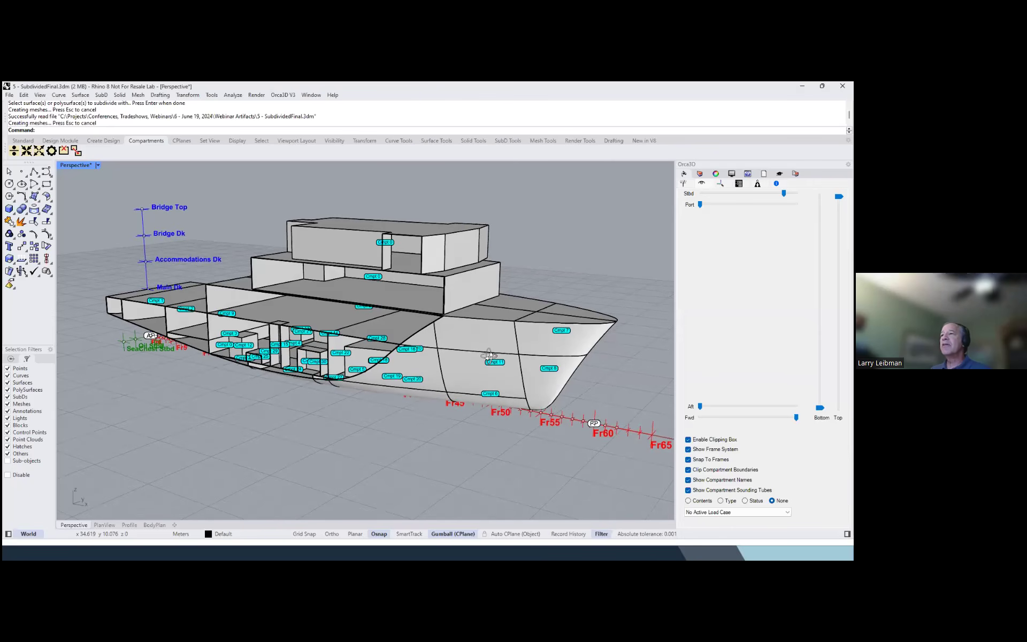
Review the fluids in the Orca3D Fluid Library, with its window enlarged to show the densities and display colors, then close it
click(284, 99)
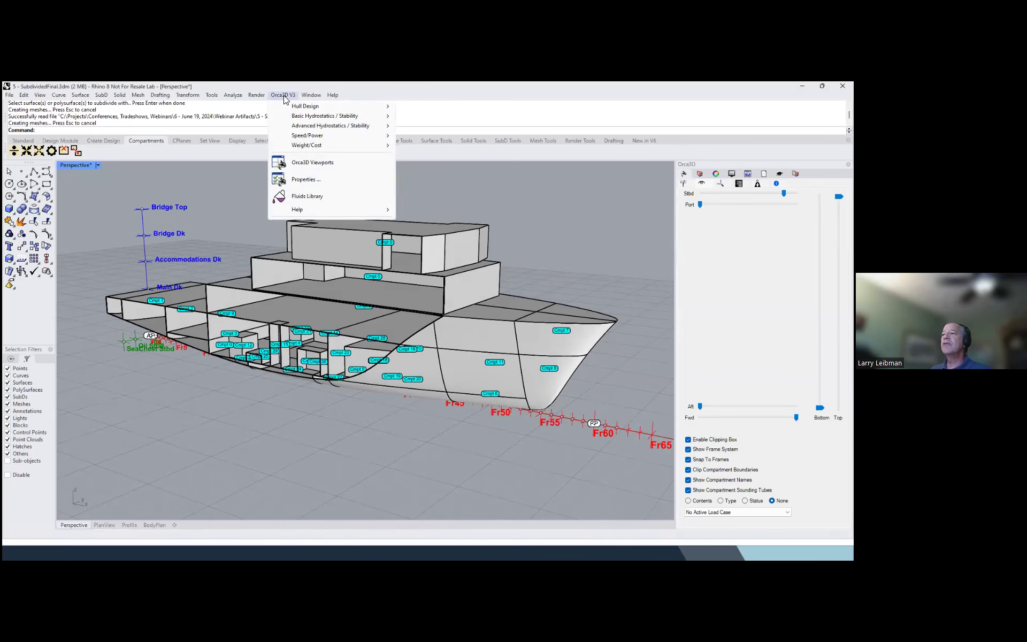
click(302, 197)
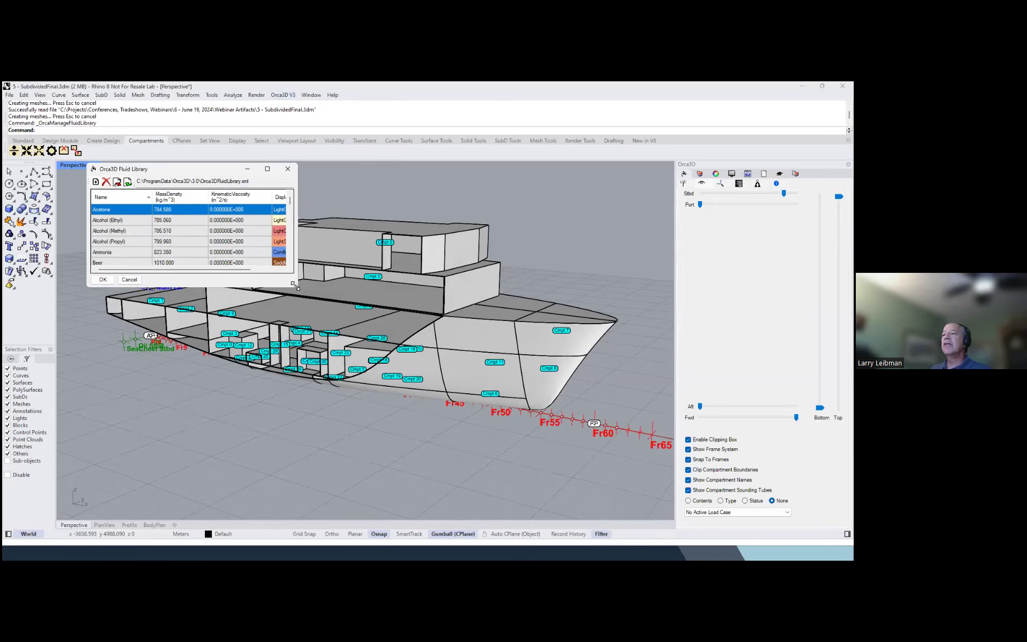
drag(294, 285, 410, 482)
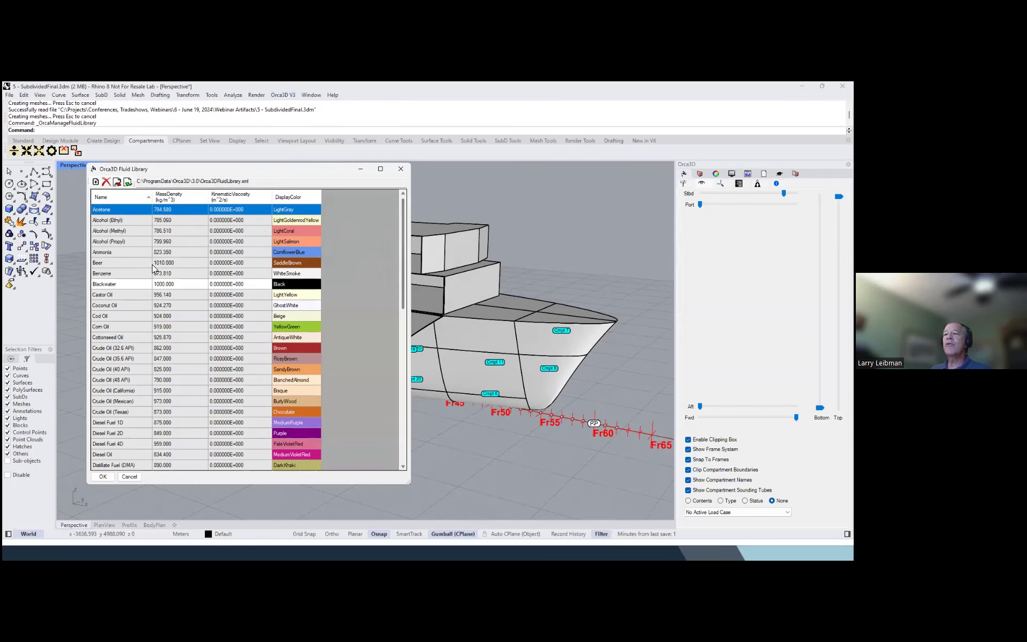
mouse_move(400, 234)
mouse_down()
mouse_move(392, 395)
mouse_move(390, 228)
mouse_up()
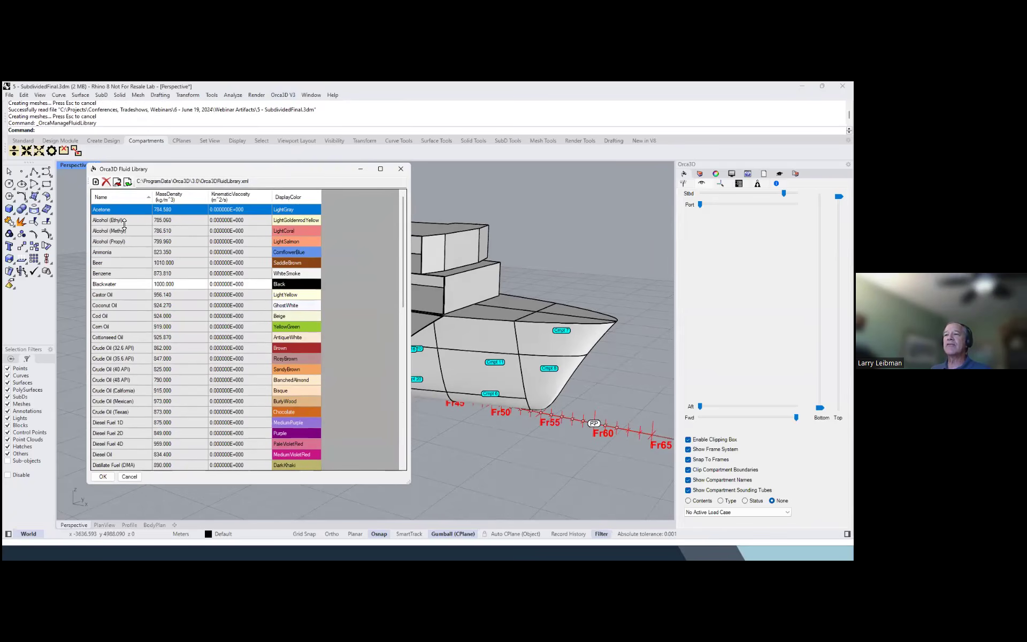
click(401, 170)
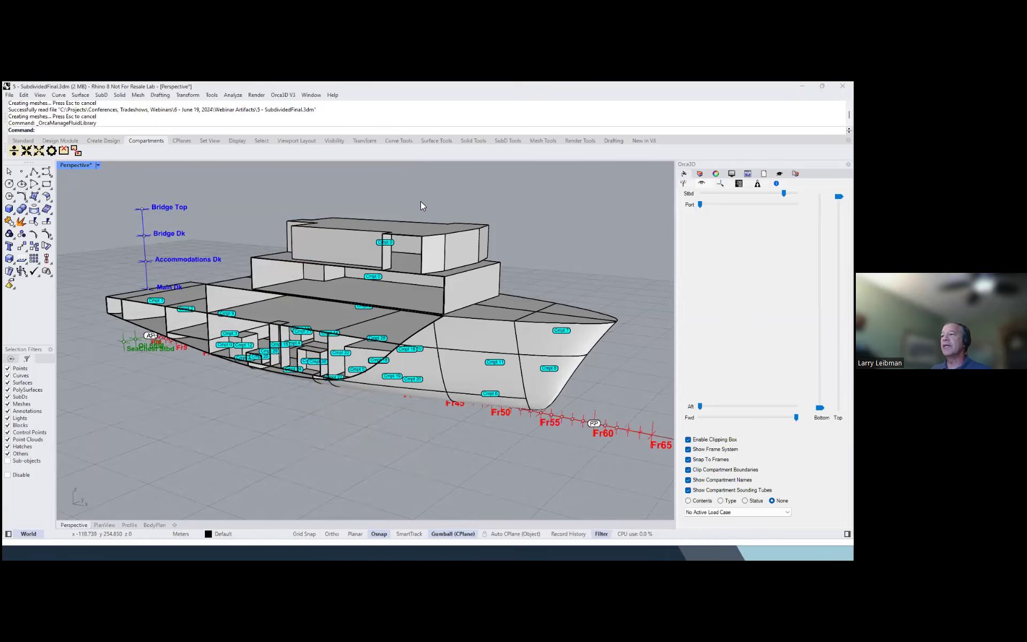
Open the compartment properties of the forward bow compartment below the main deck, name it Fwd Ballast and set its default permeability to 0.98
right_drag(470, 205, 465, 195)
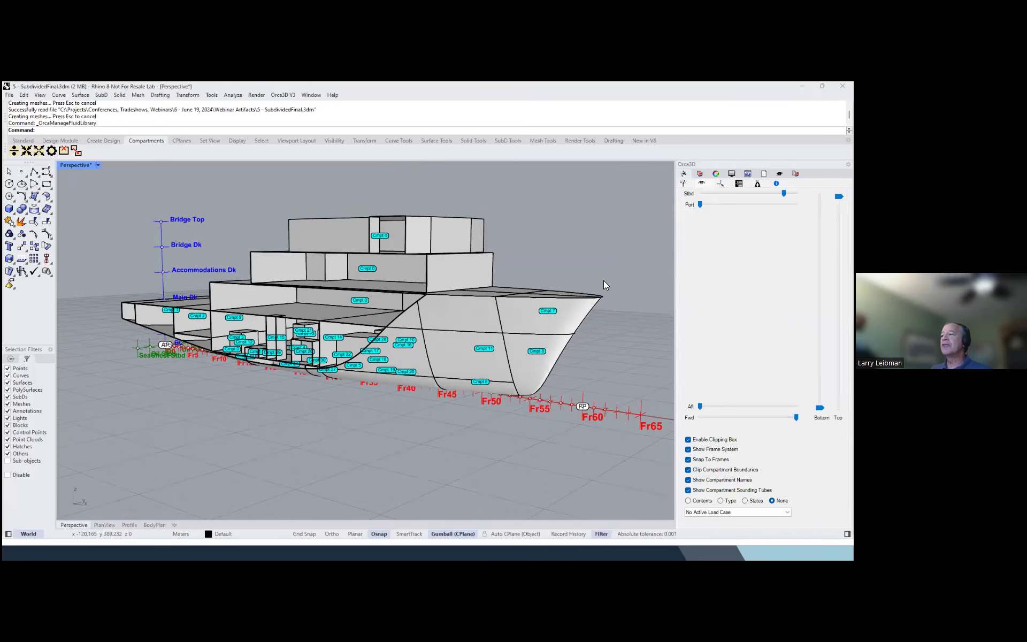
scroll(603, 280, up, 2)
right_drag(591, 279, 564, 290)
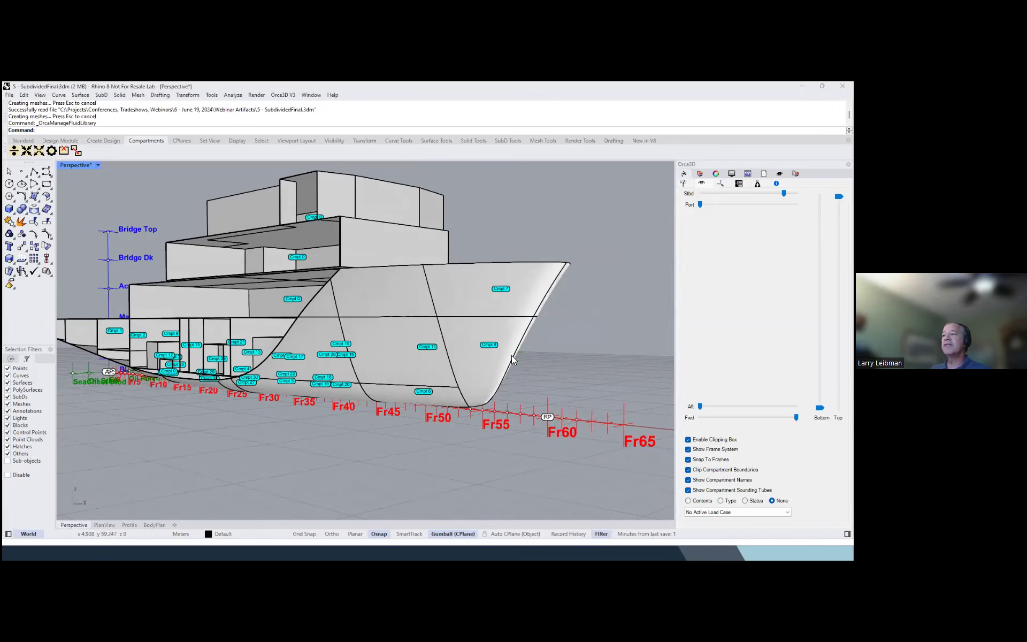
click(52, 151)
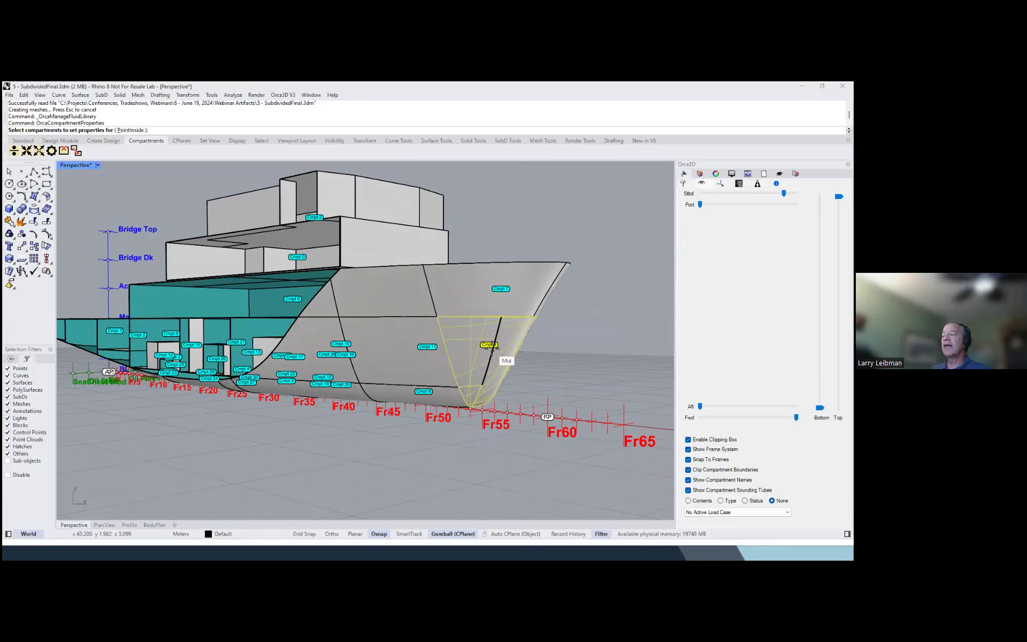
click(491, 346)
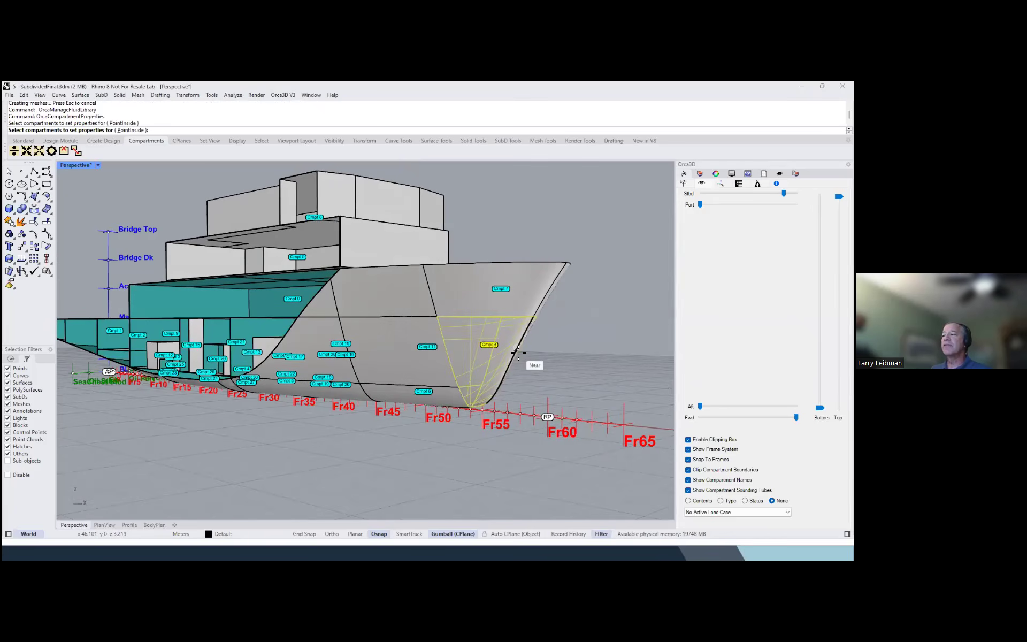
right_click(518, 351)
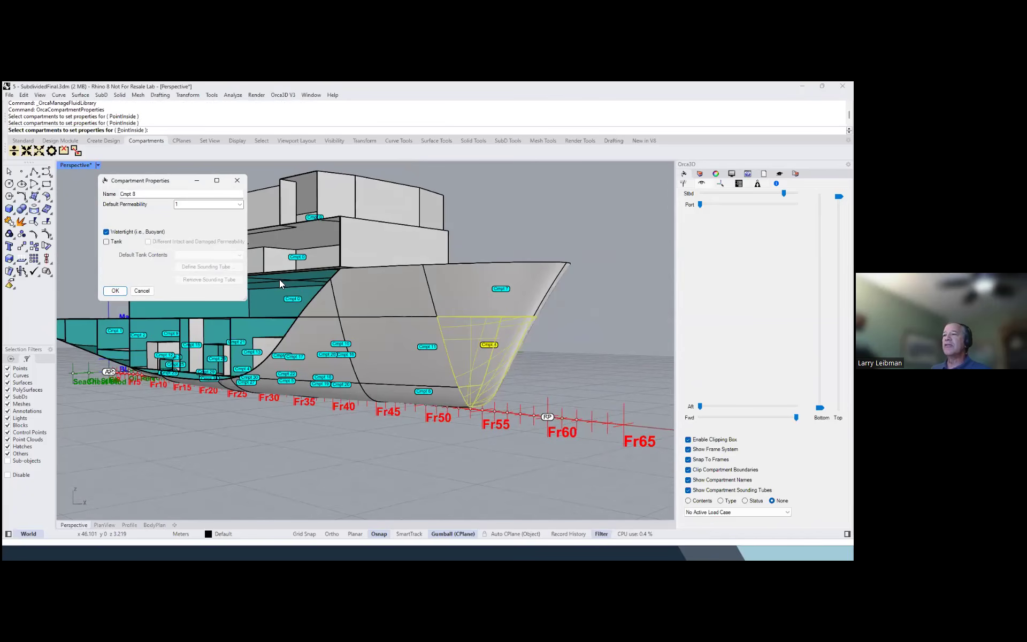
drag(145, 195, 75, 188)
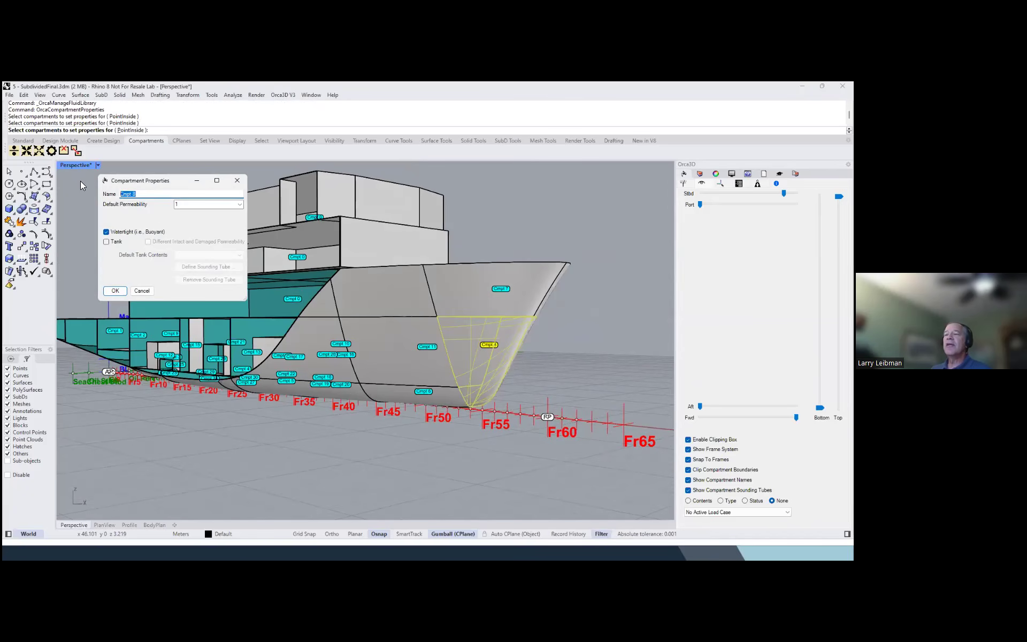
text(Fwd Ballast)
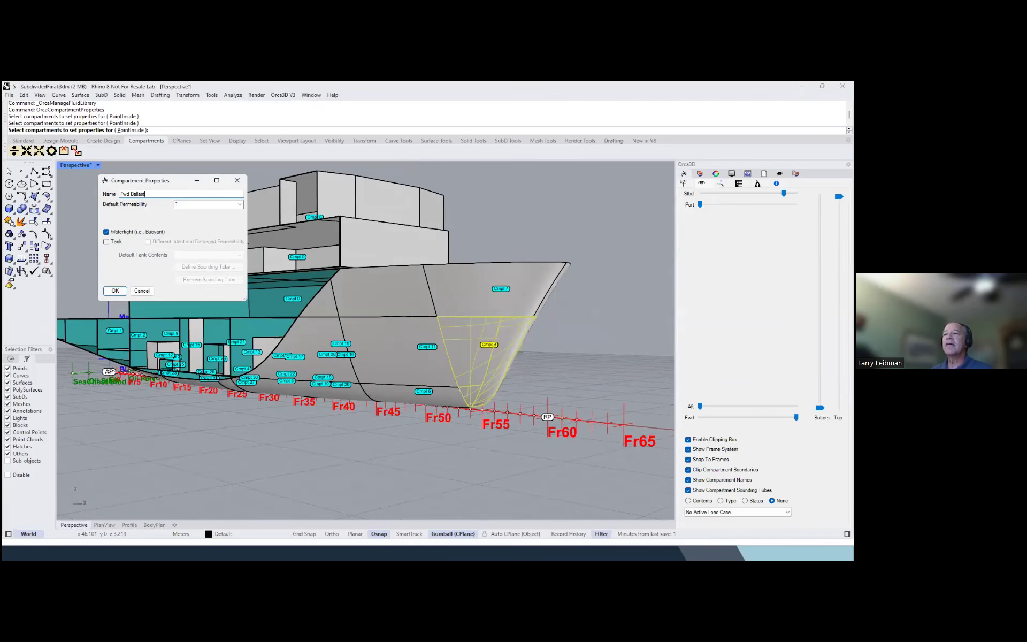
key(Tab)
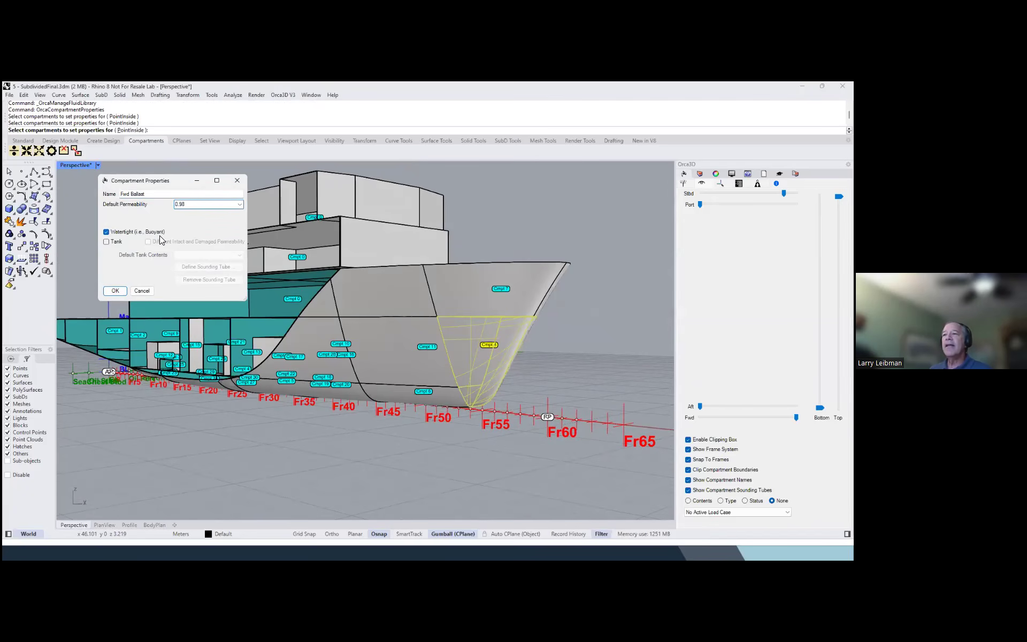
Define the Fwd Ballast compartment as a tank with Seawater as its default contents and apply the properties
click(106, 242)
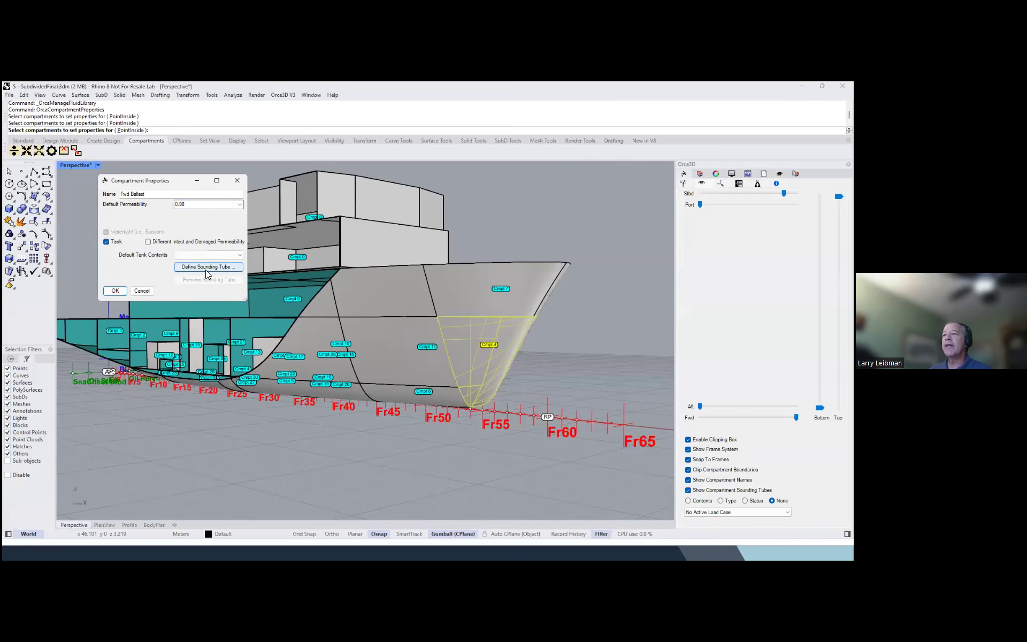
click(226, 255)
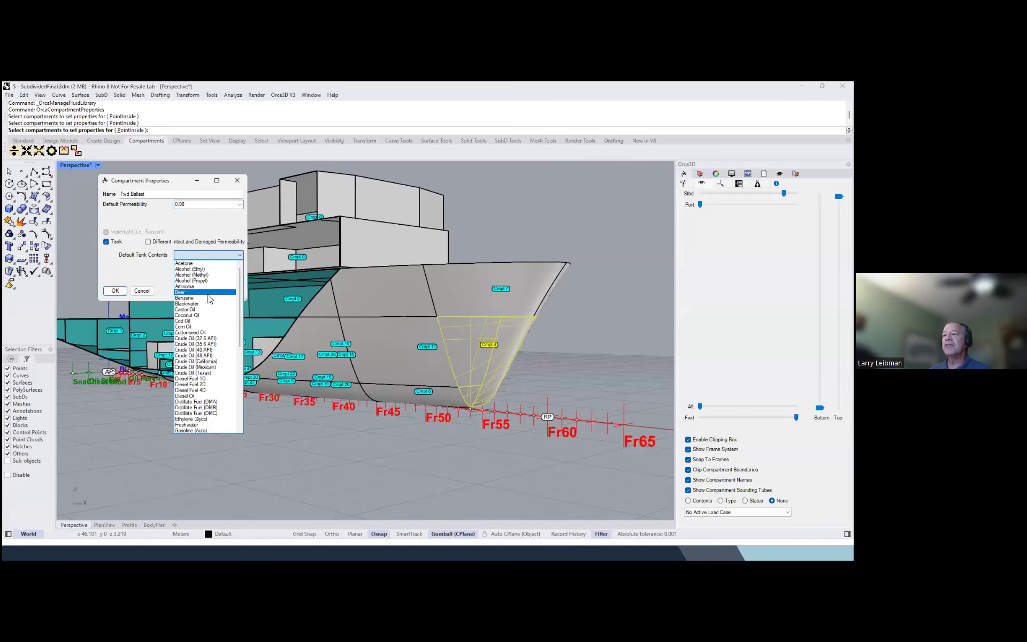
scroll(218, 320, down, 10)
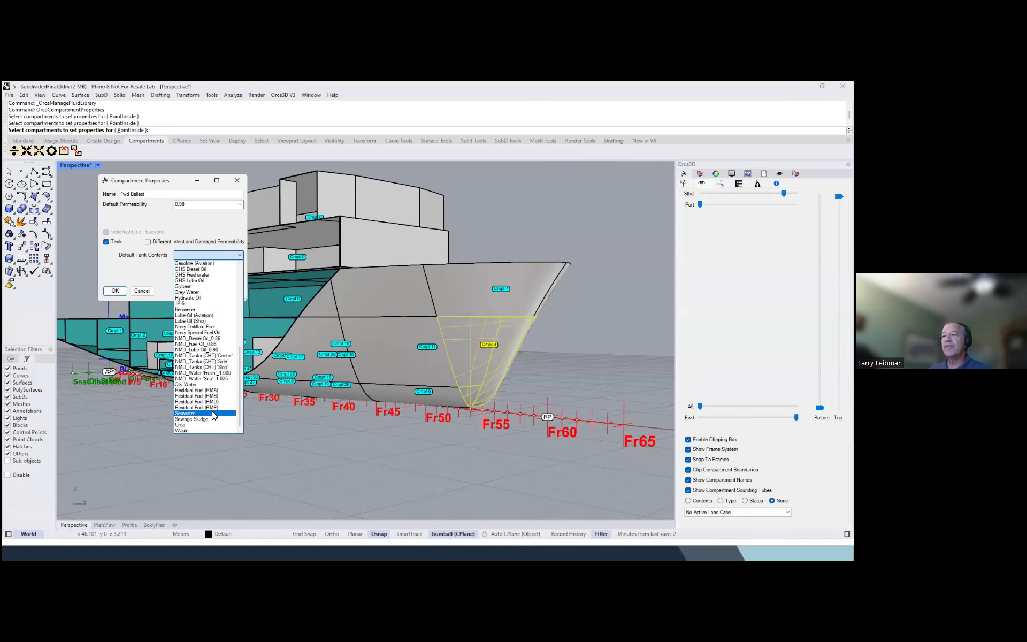
click(210, 415)
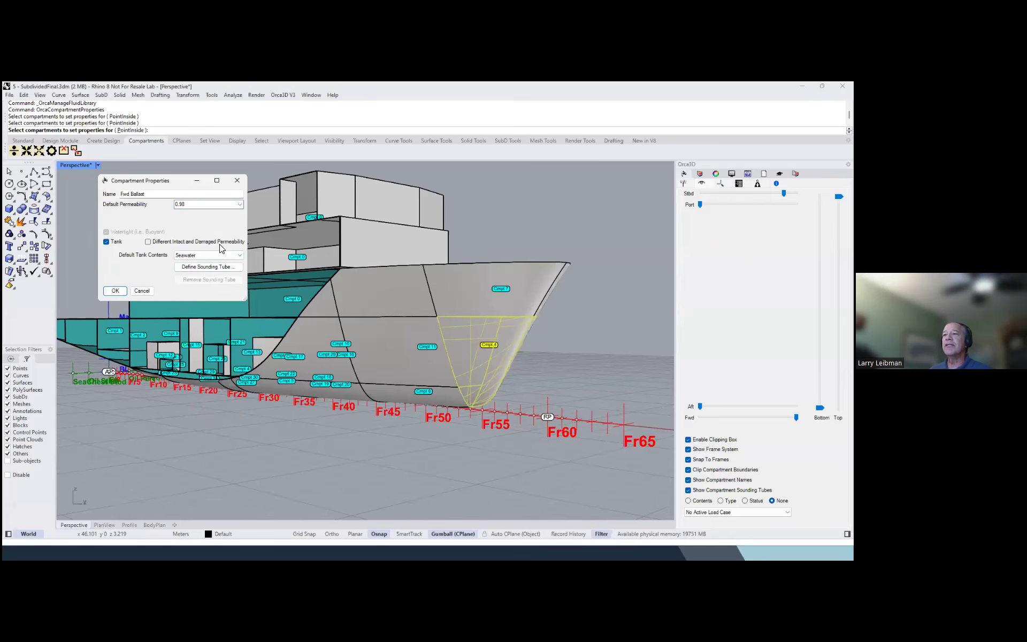
click(115, 290)
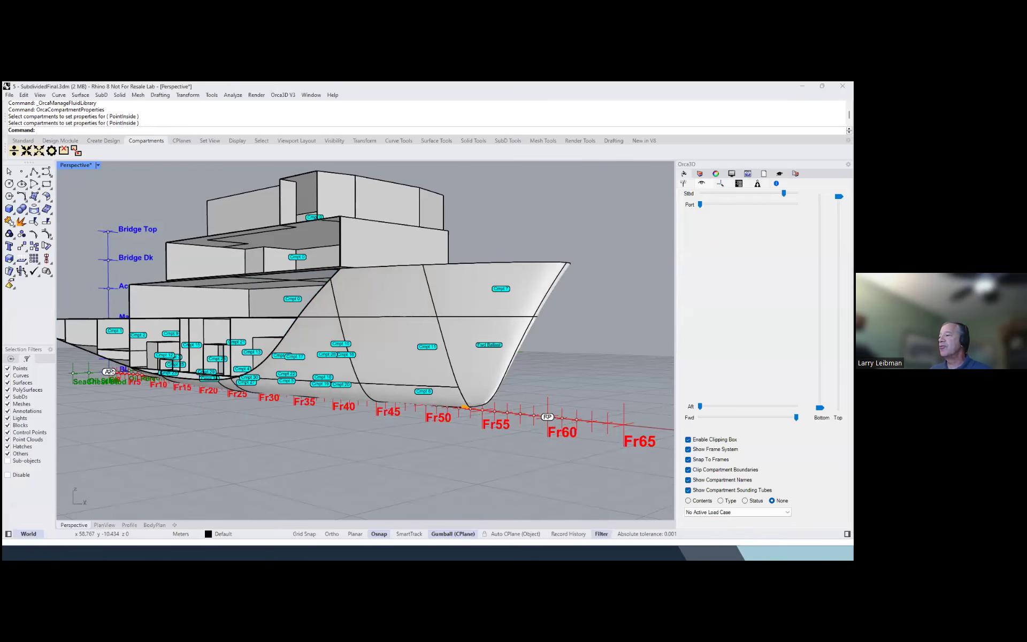
Color the compartments by contents and inspect the forward ballast tank in the bow
click(688, 501)
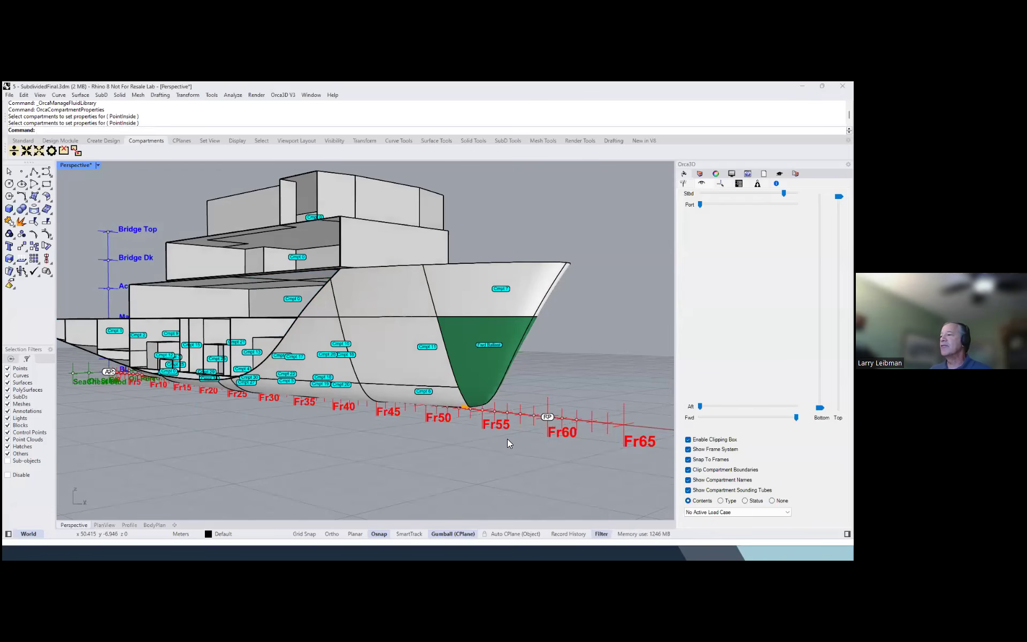
scroll(464, 411, down, 3)
right_drag(465, 413, 459, 416)
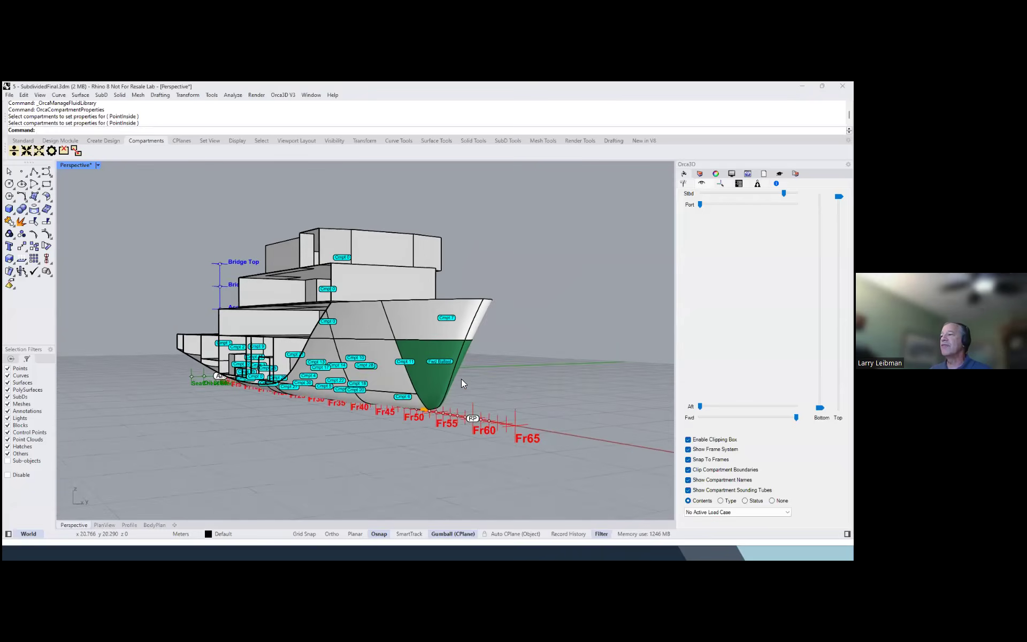
scroll(462, 381, up, 6)
scroll(462, 380, down, 3)
right_drag(367, 397, 385, 405)
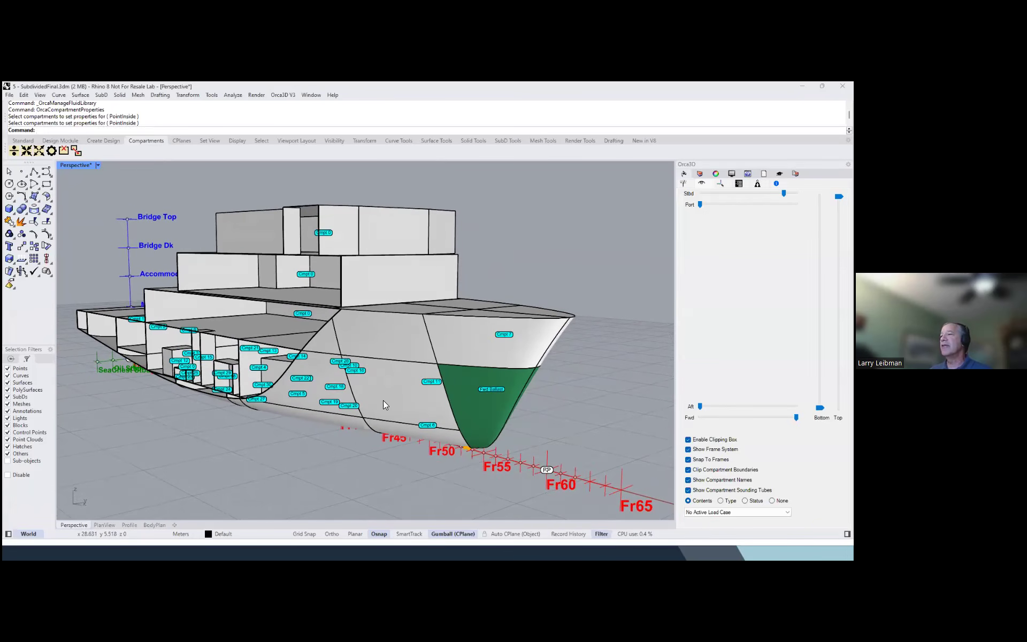
Set the two upper superstructure compartments to a default permeability of 0.98 and make them non-watertight
click(51, 150)
click(323, 266)
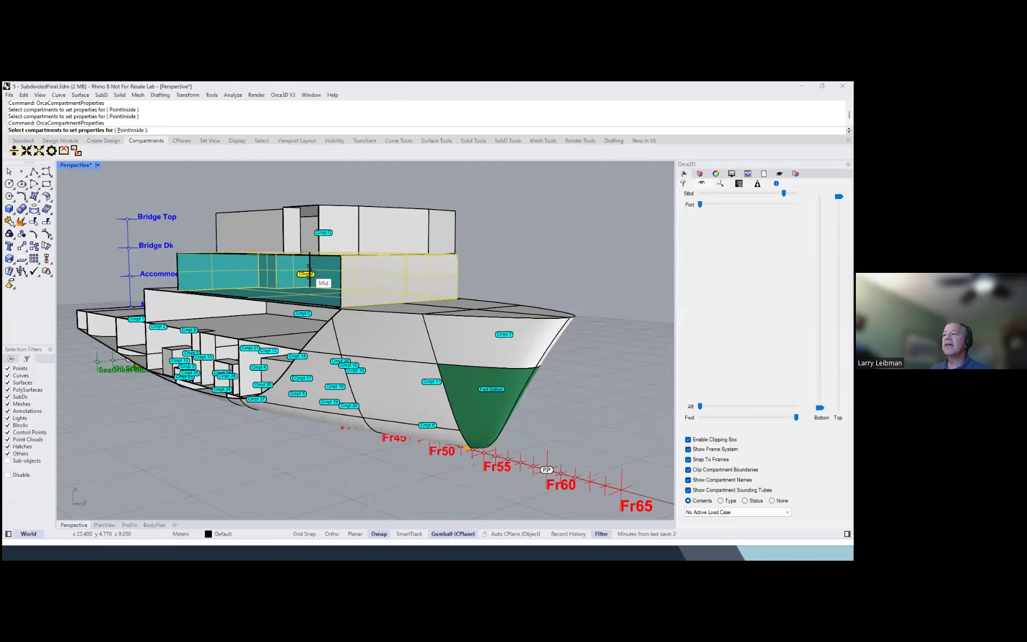
click(323, 233)
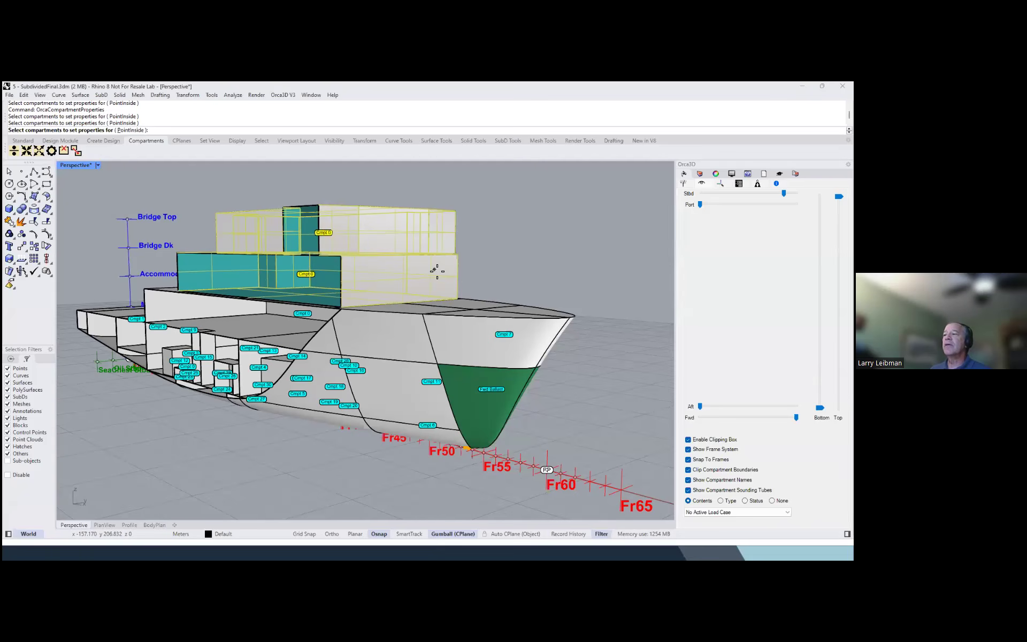
right_click(498, 254)
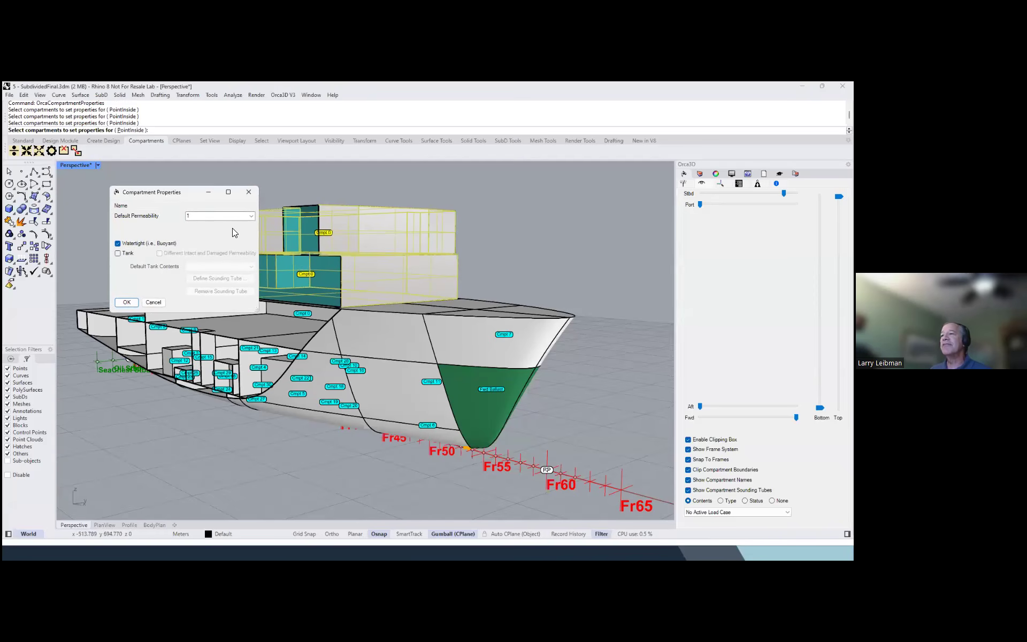
text(0.98)
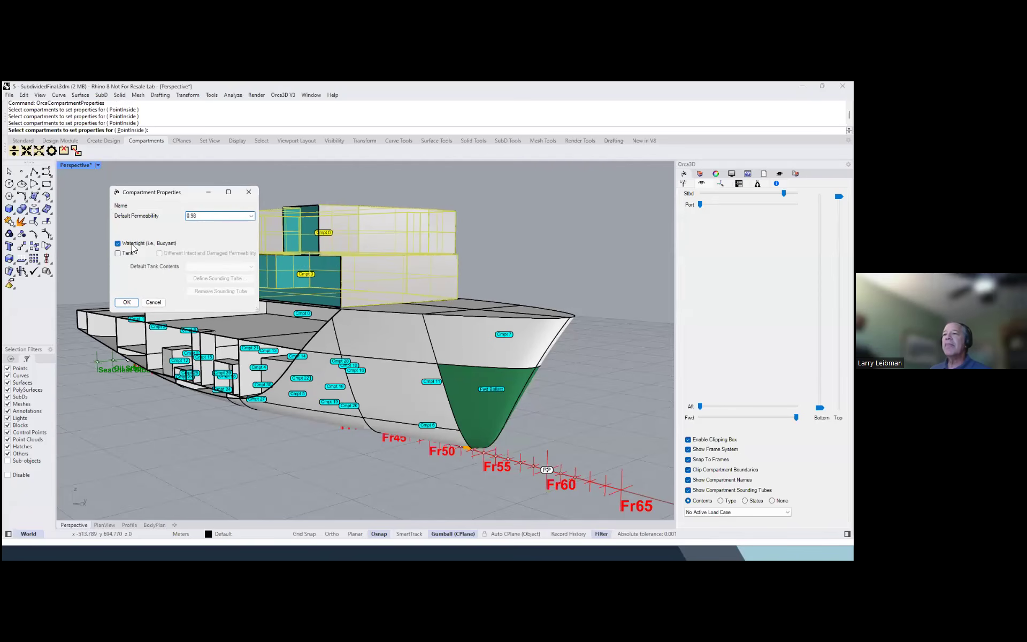
click(134, 246)
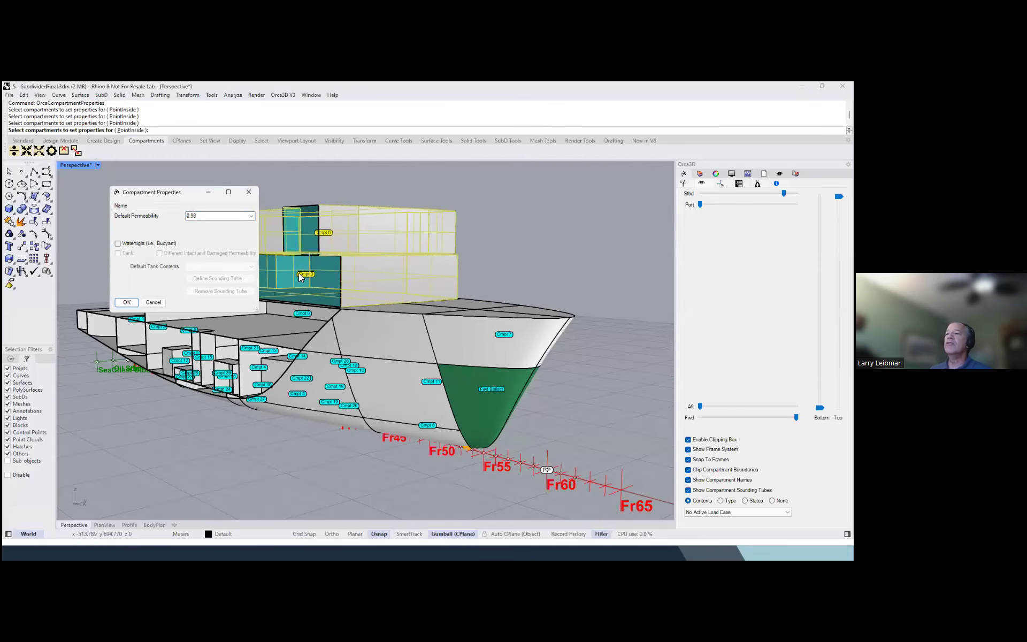
click(128, 301)
right_drag(354, 299, 469, 294)
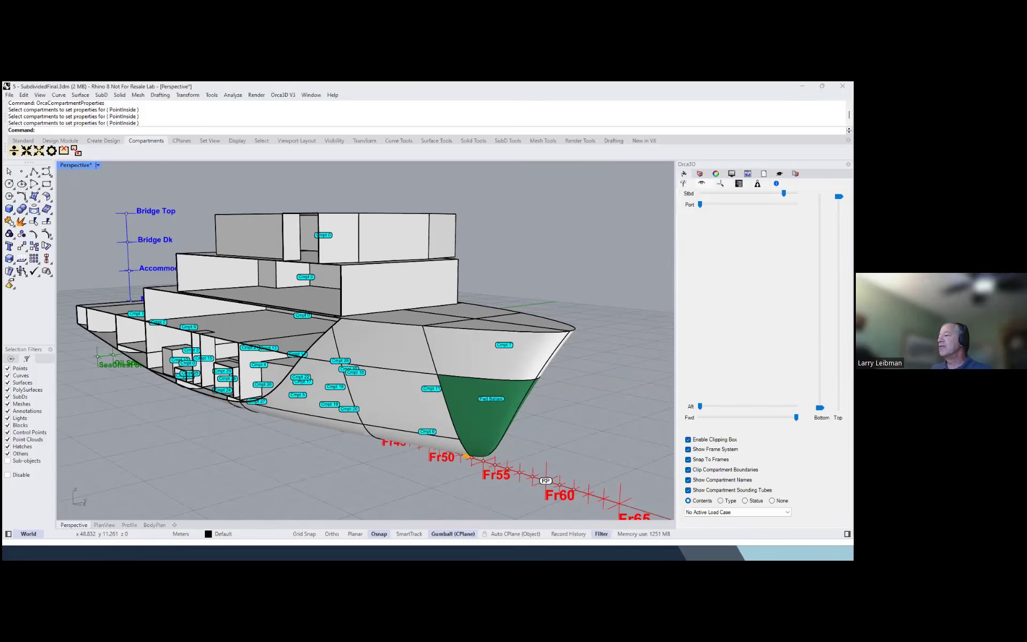
Color the compartments by type and inspect the tank, non-watertight and watertight compartments
click(720, 500)
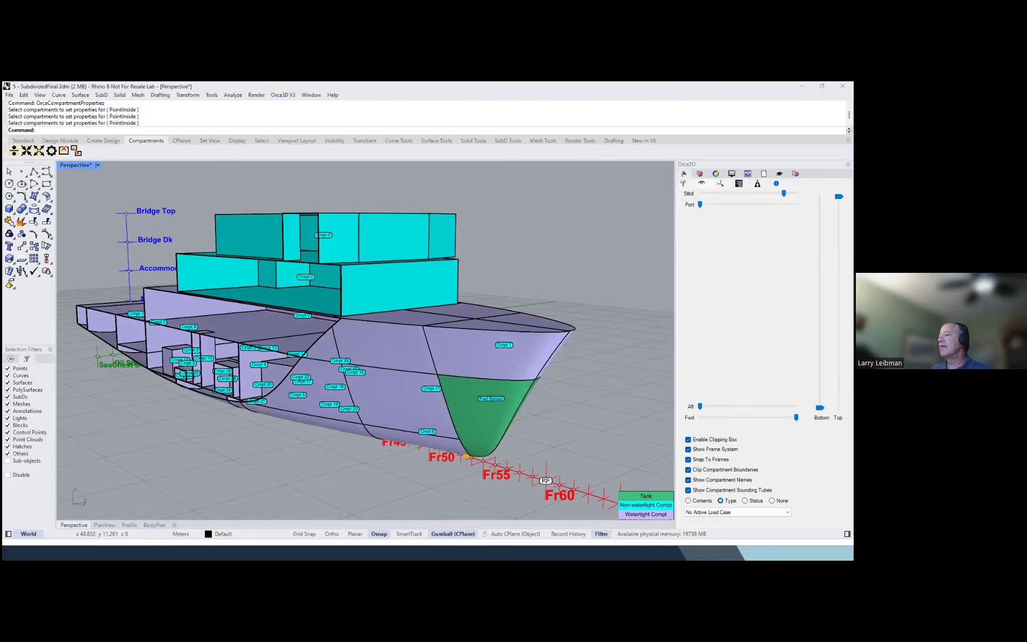
right_drag(603, 442, 569, 423)
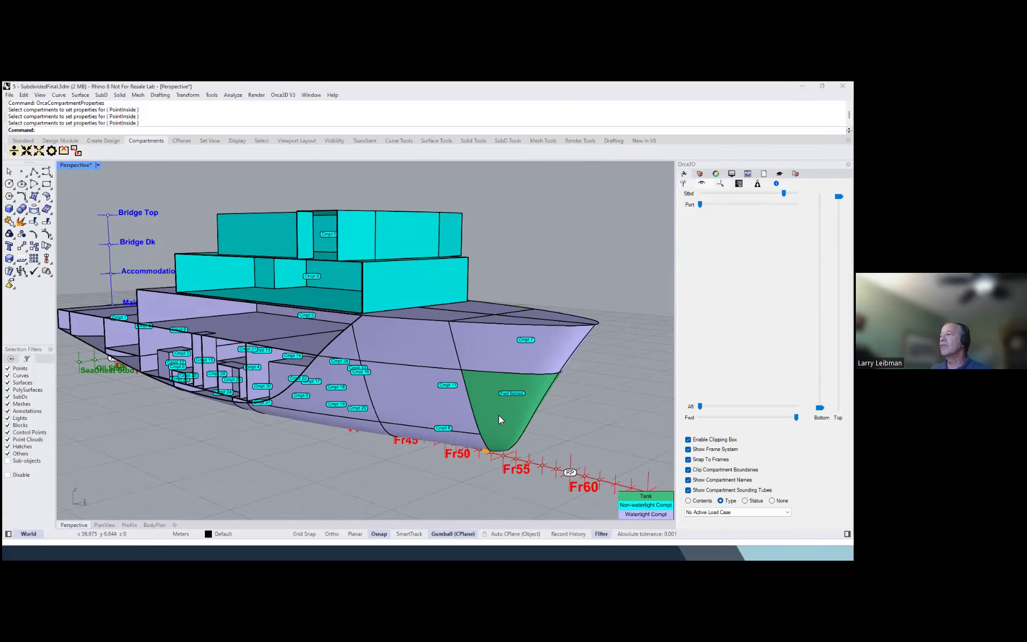
right_drag(490, 367, 276, 357)
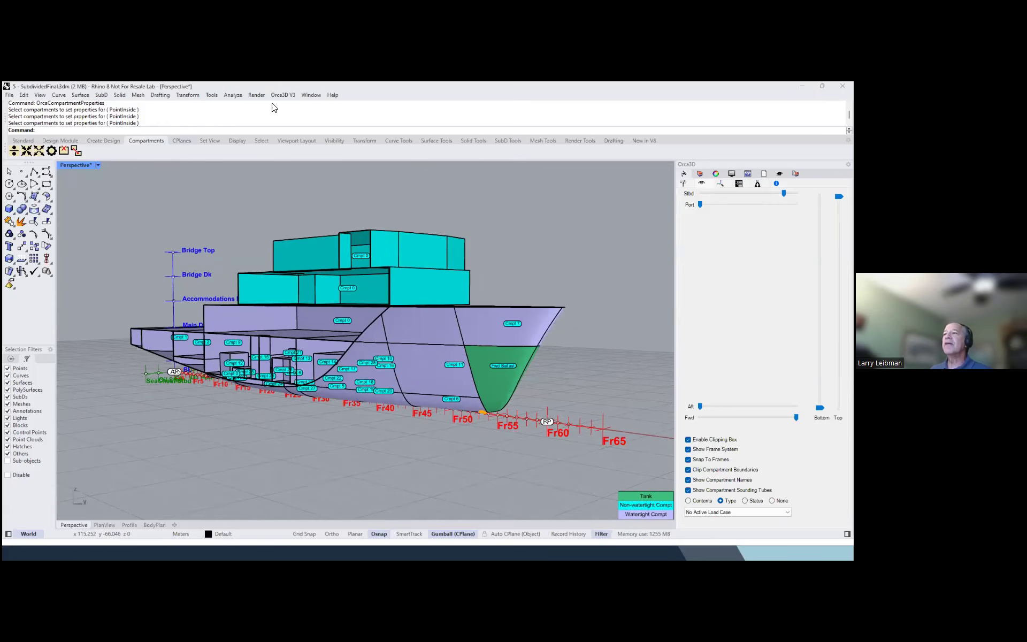
Run the SetComptProperties RhinoScript subroutine to assign properties to the ship's compartments
click(283, 95)
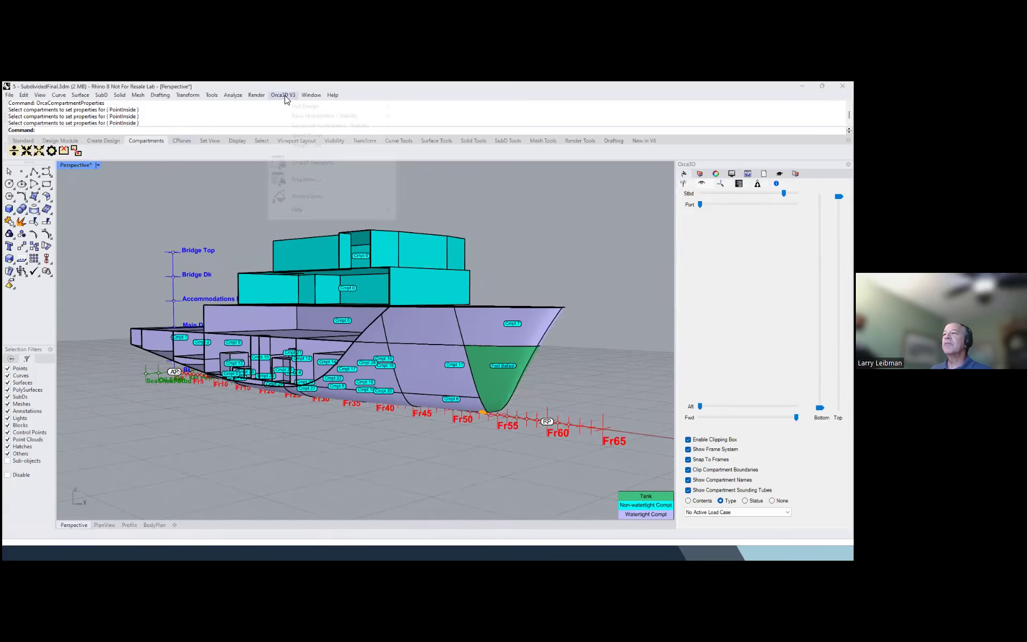
click(212, 95)
mouse_move(226, 155)
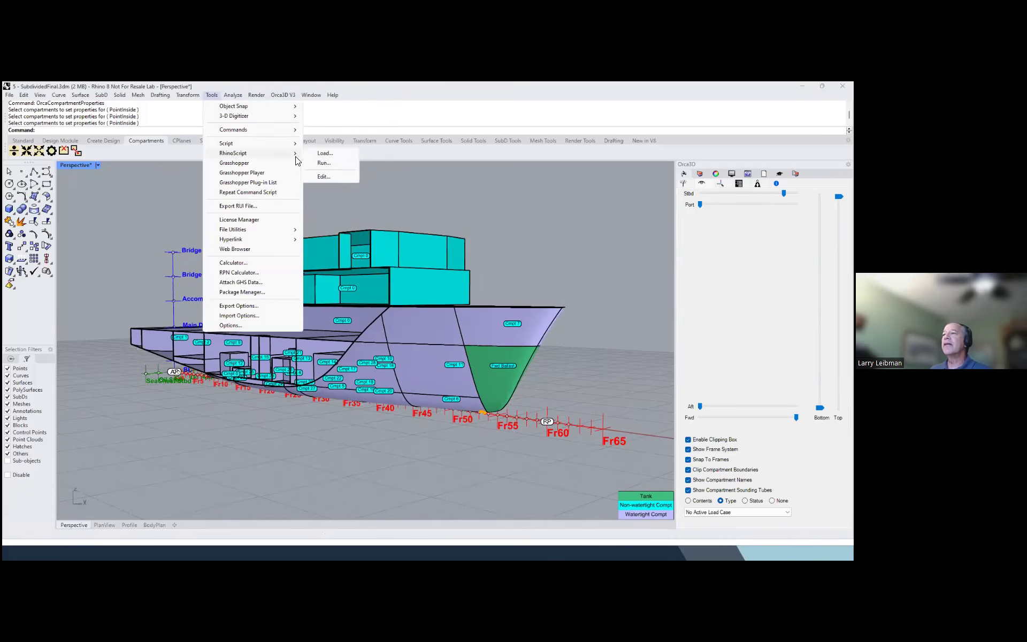
click(314, 163)
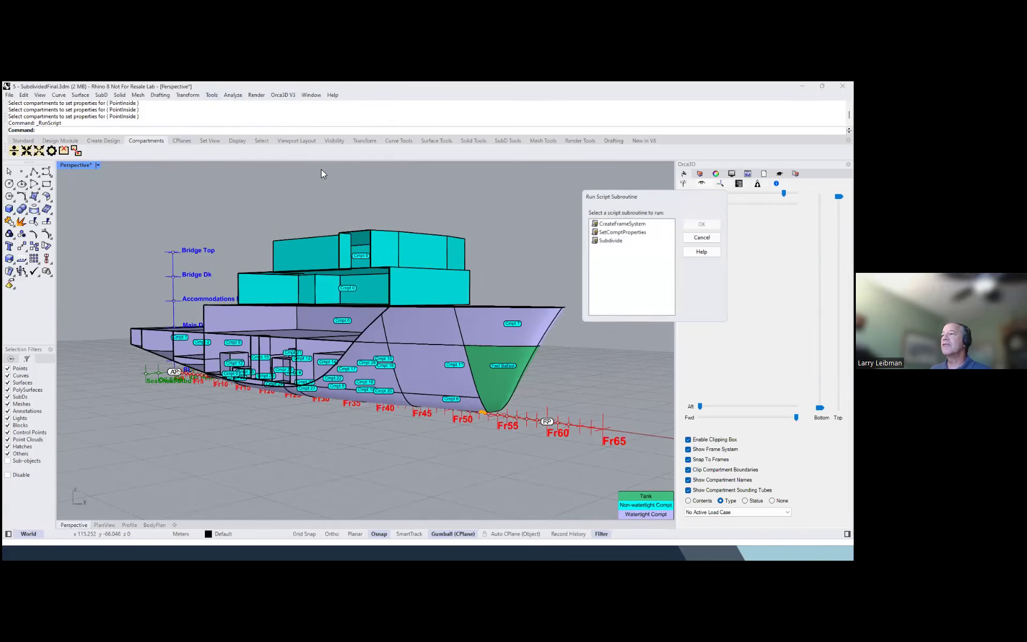
click(629, 232)
click(702, 224)
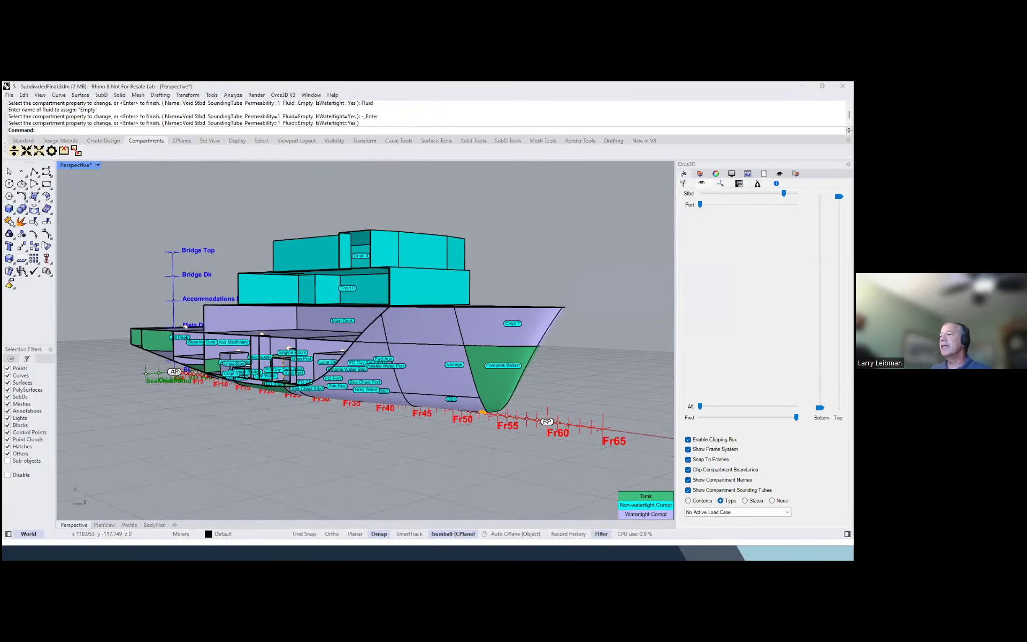
Switch the compartment coloring back to contents and inspect the named tanks from below the hull
right_drag(513, 238, 552, 230)
click(688, 500)
right_drag(535, 385, 458, 373)
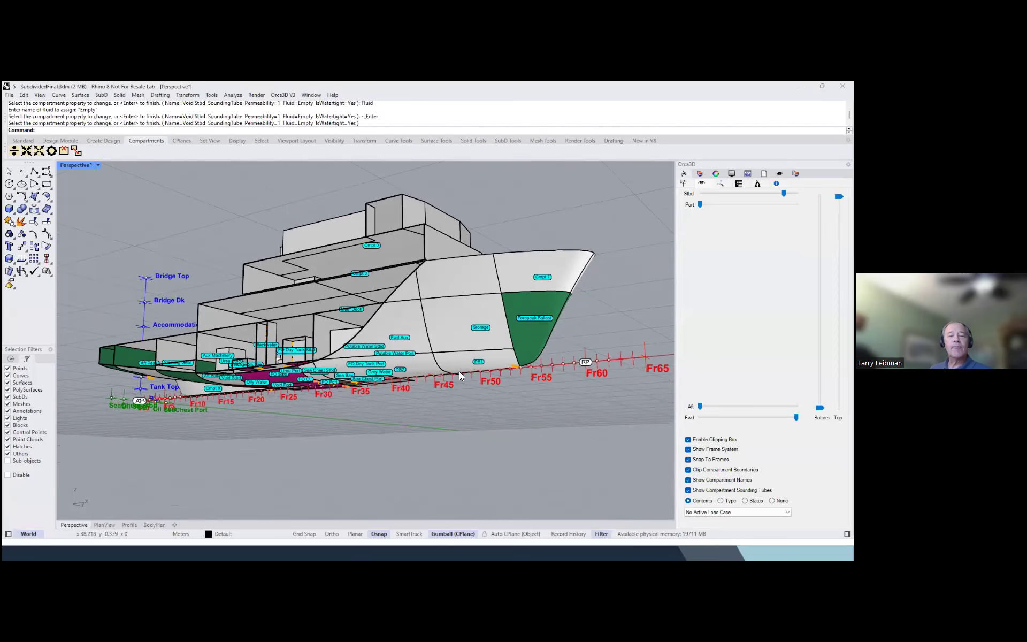
right_drag(520, 341, 479, 335)
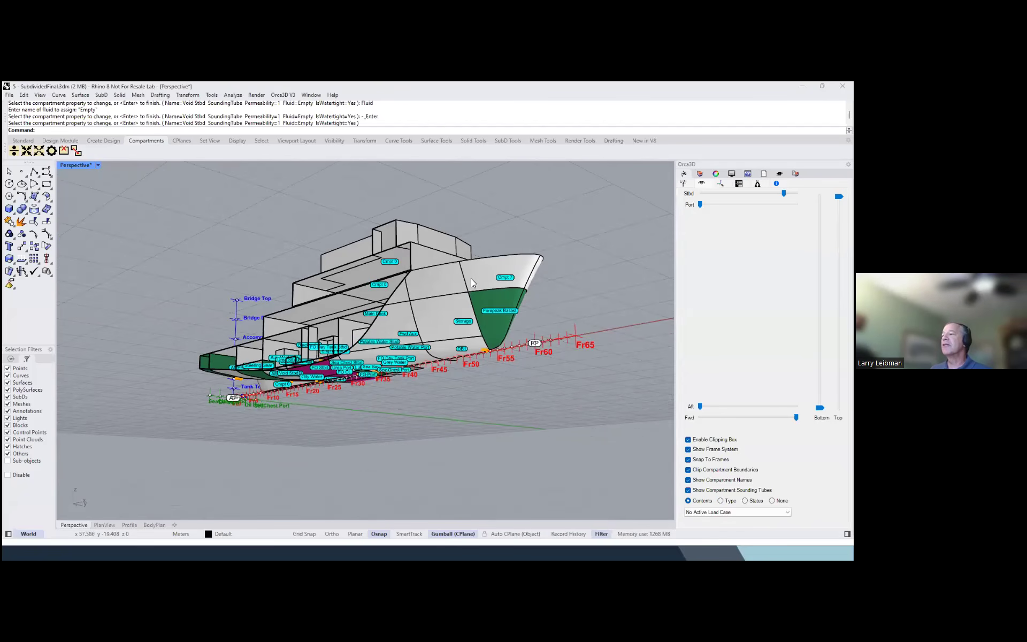
right_drag(471, 269, 458, 286)
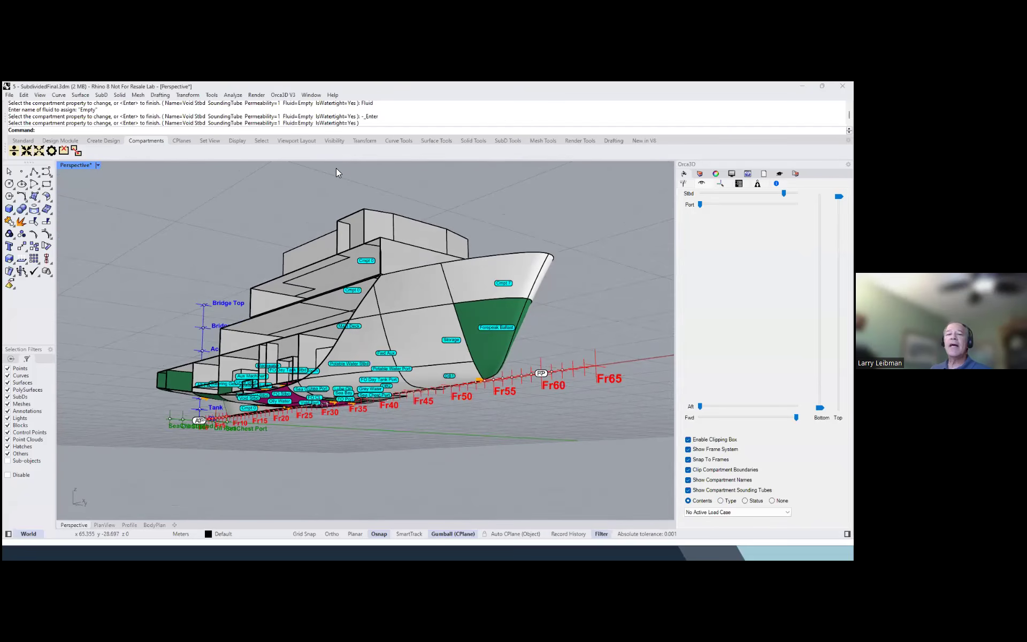
Compute tank capacity tables for all tanks from 0 to 100 percent full in 10 percent increments, at zero trim and heel
click(284, 95)
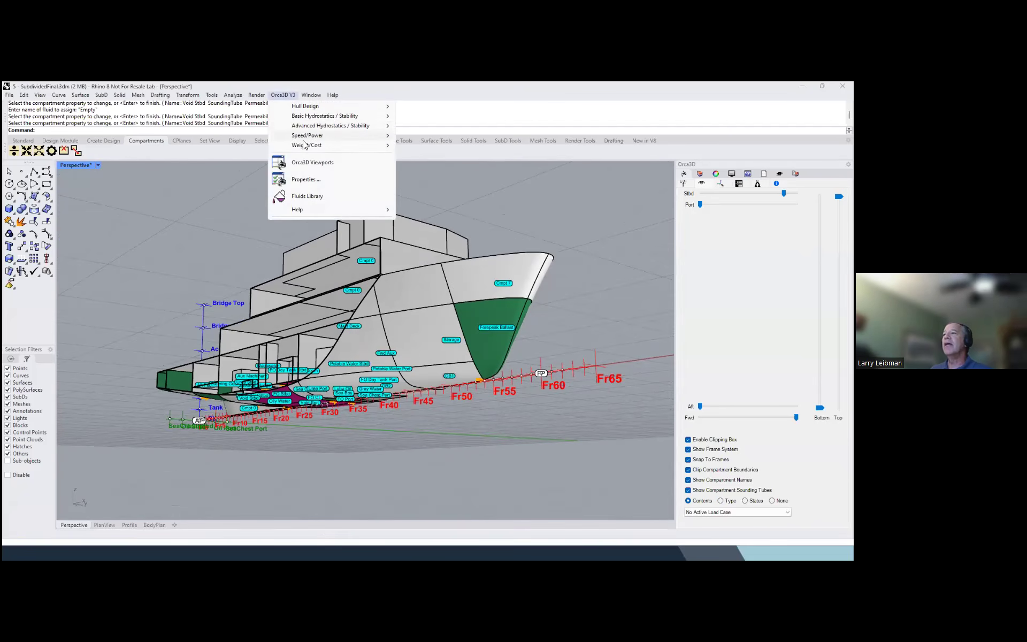
mouse_move(351, 126)
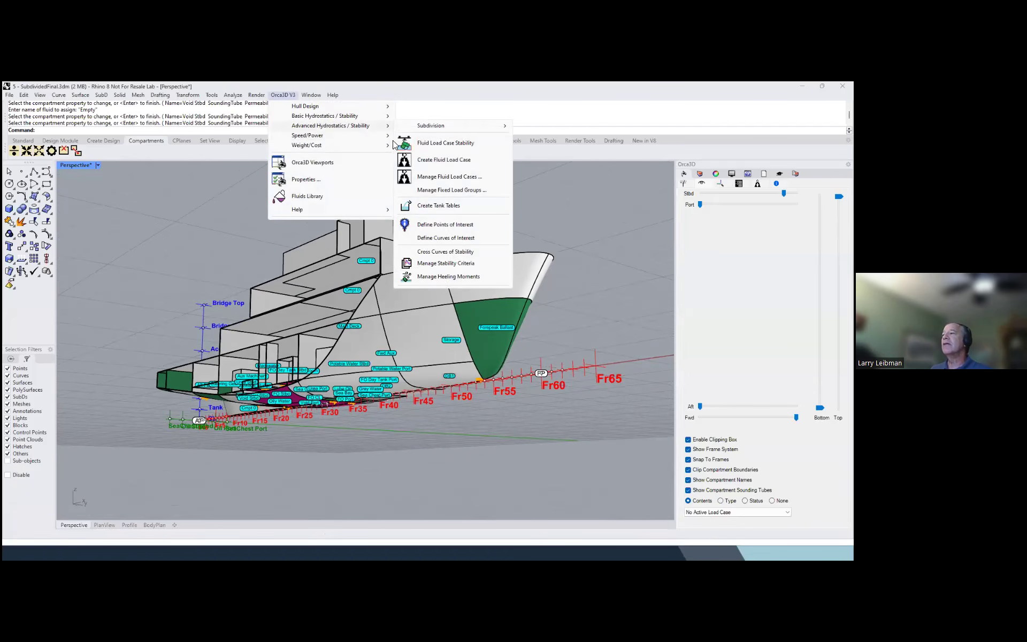
click(438, 205)
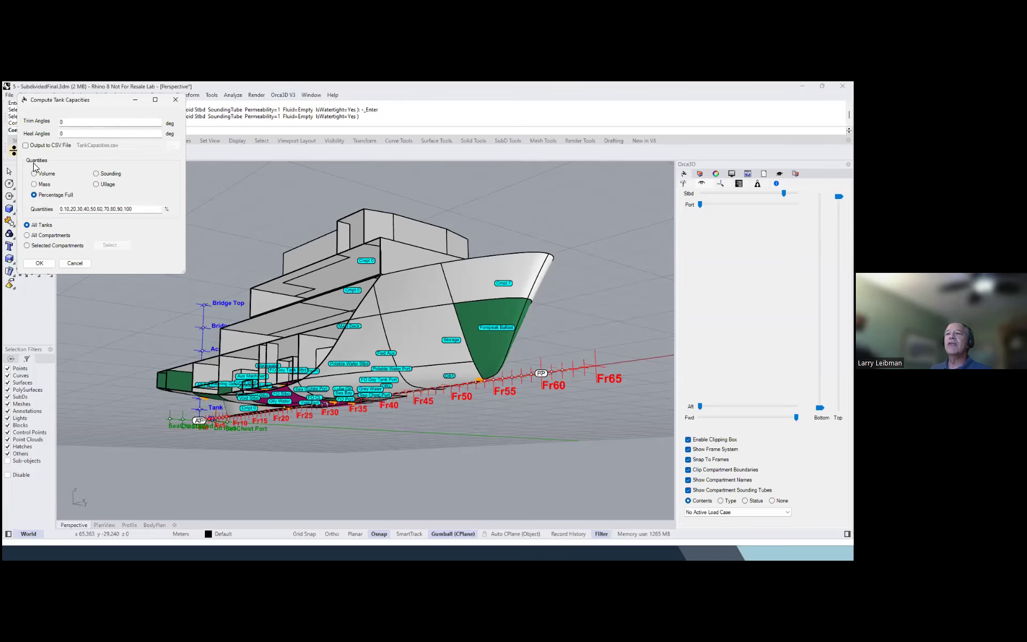
click(59, 199)
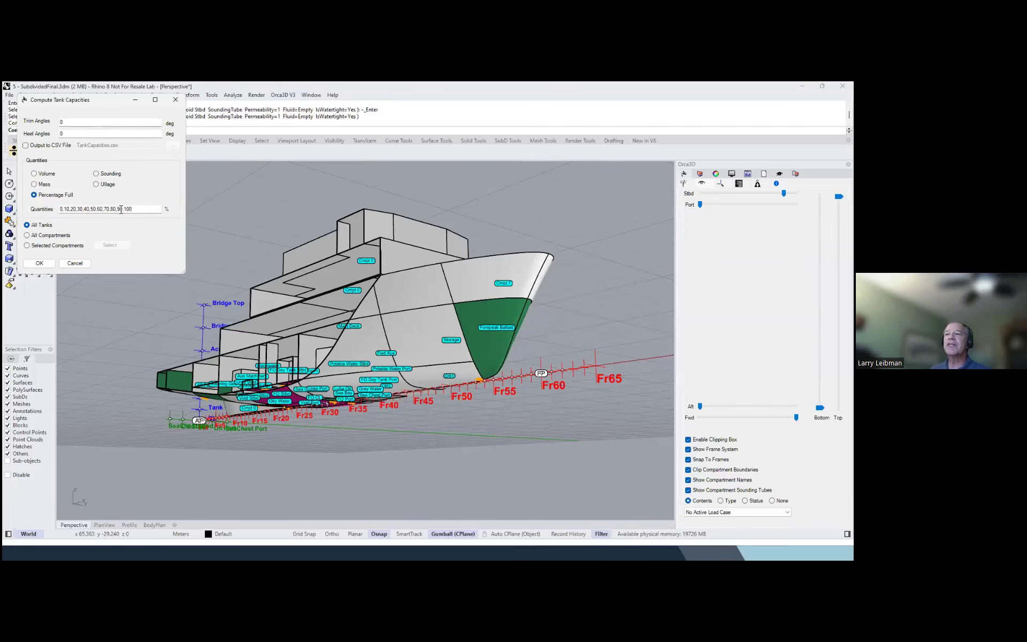
click(39, 263)
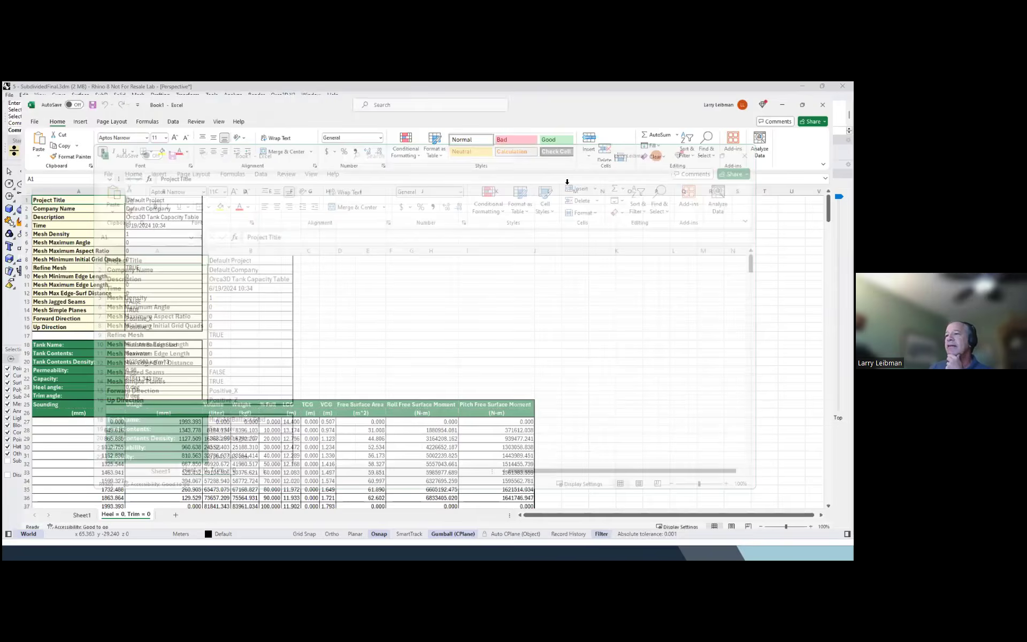
Review the tank capacity tables and their percent-full values in the Excel workbook, and close it without saving
double_click(573, 159)
scroll(428, 228, down, 1)
scroll(428, 229, down, 3)
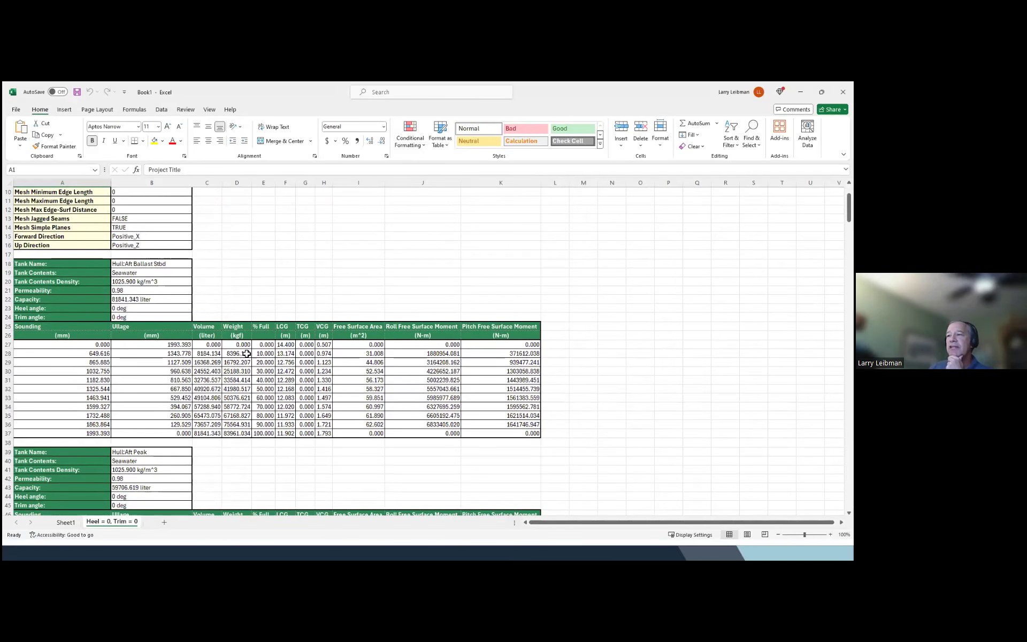
drag(265, 344, 268, 430)
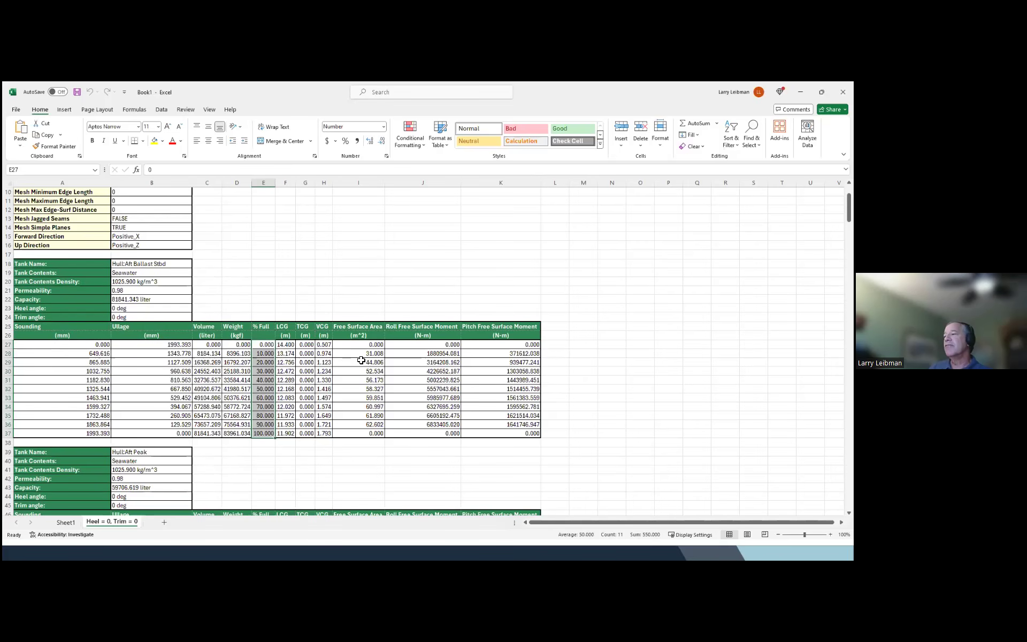
scroll(594, 284, down, 20)
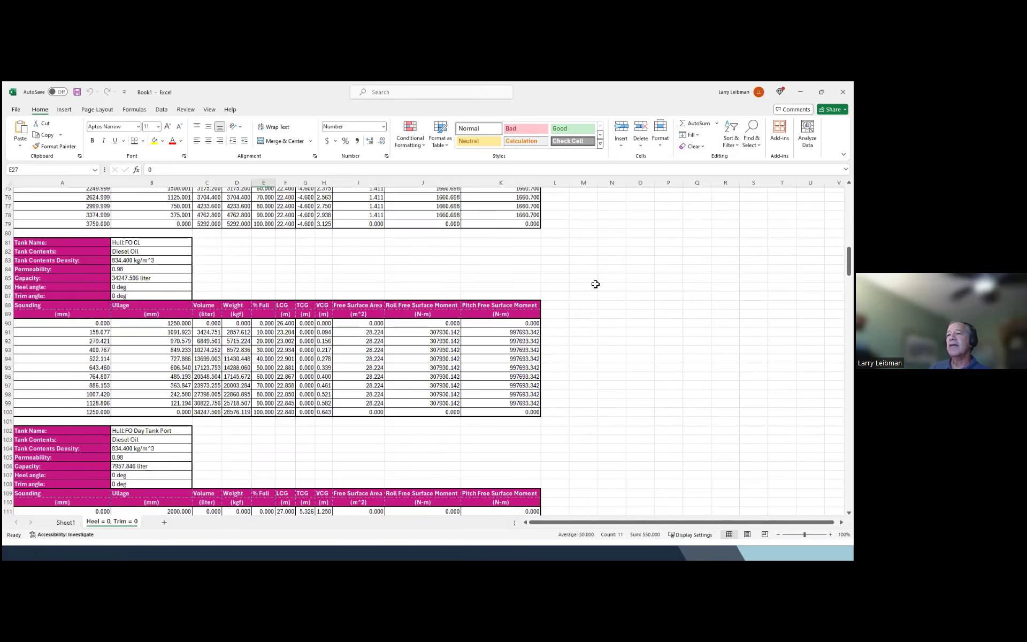
scroll(595, 284, down, 16)
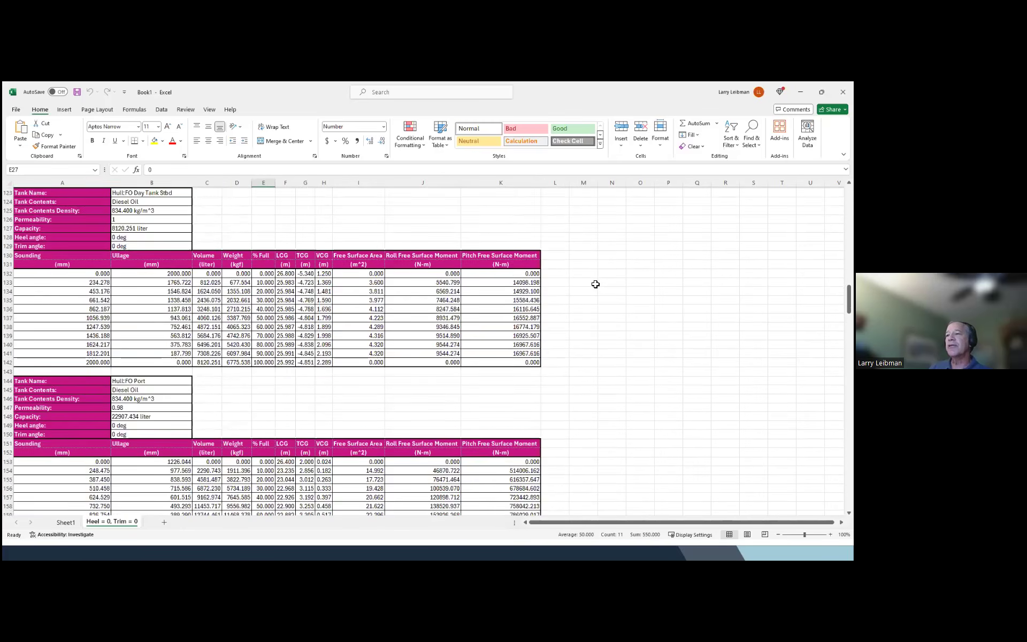
scroll(595, 284, down, 2)
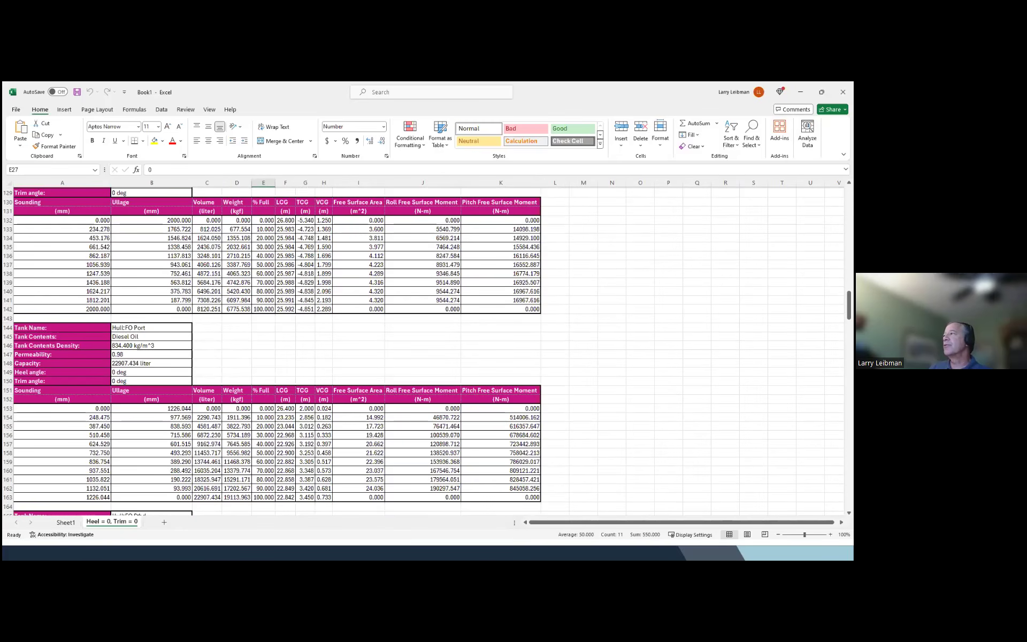
click(843, 92)
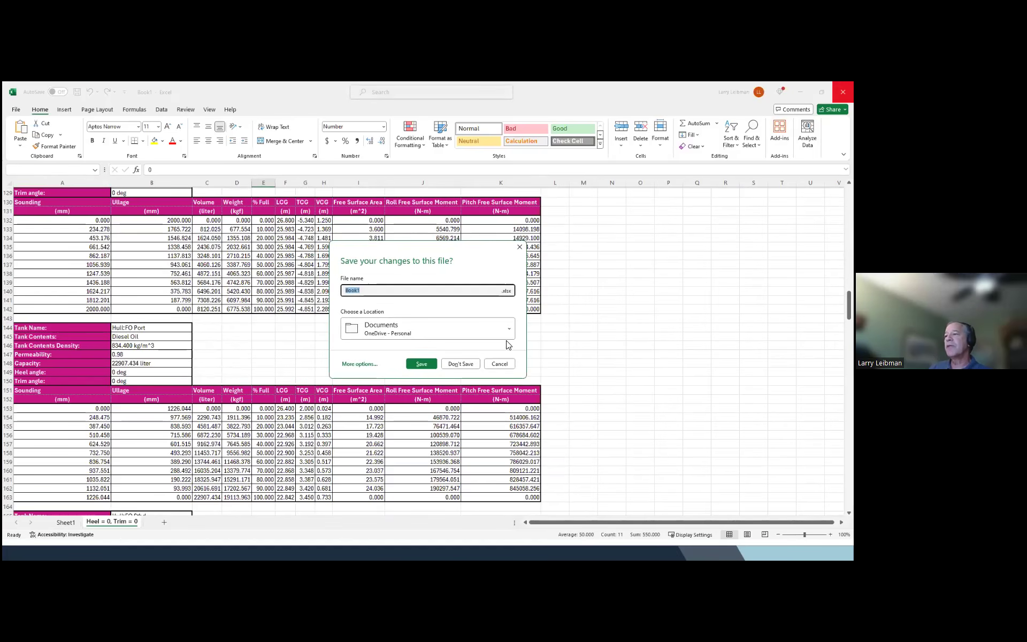
click(473, 362)
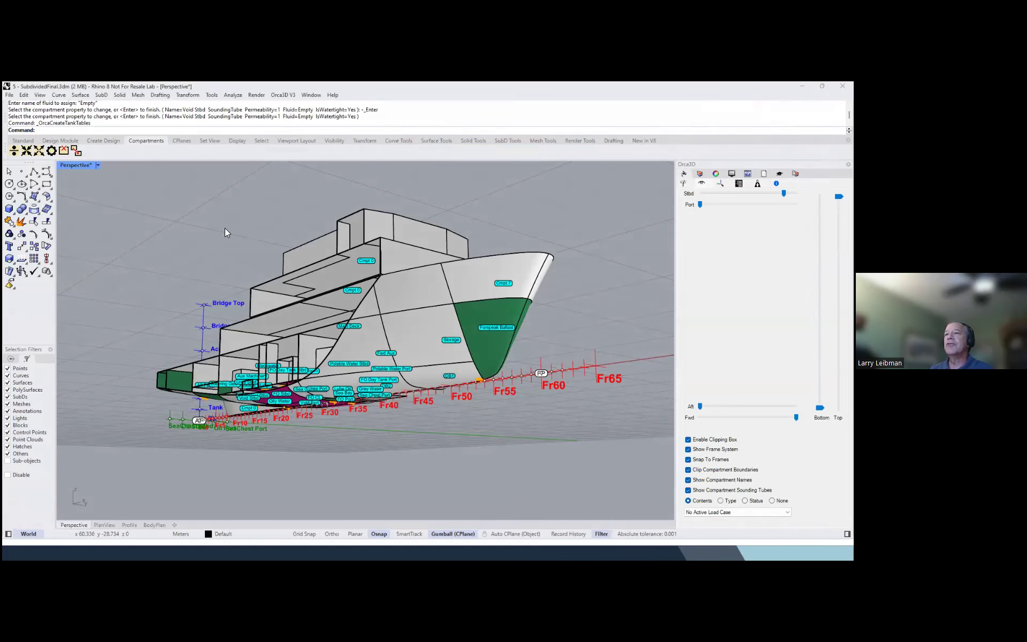
Create an area and volume report in meters for the current design with OrcaReportAreaVolume
text(OrcaReportAreaVolume)
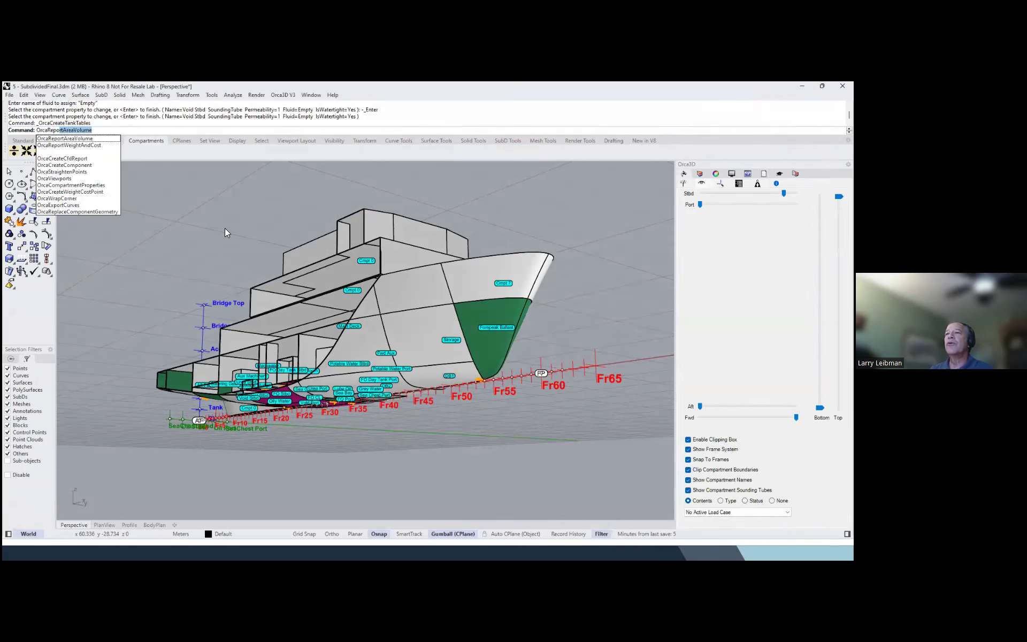
key(Return)
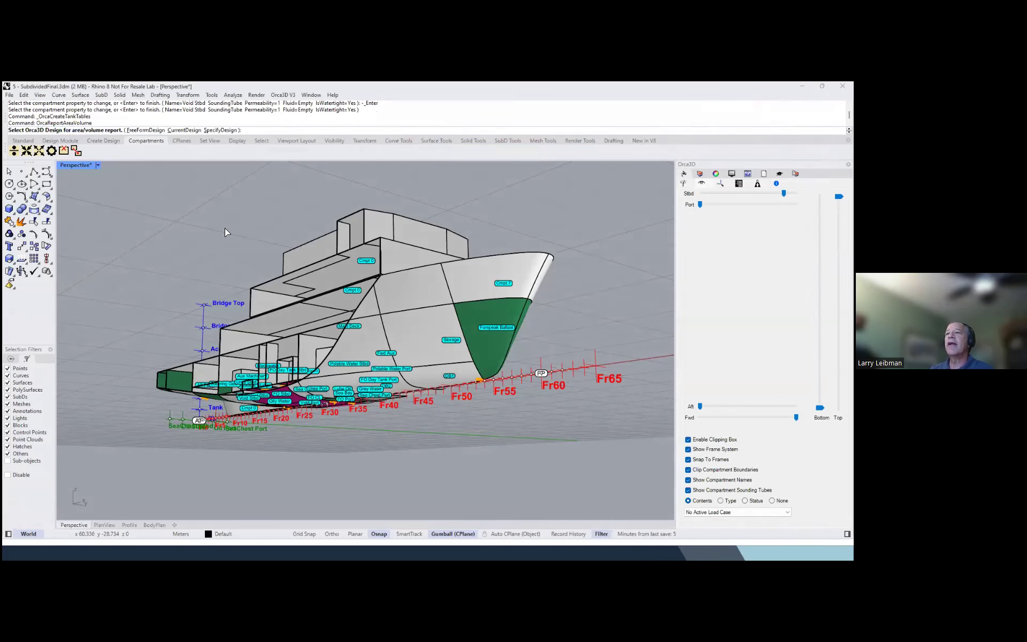
click(182, 130)
key(Return)
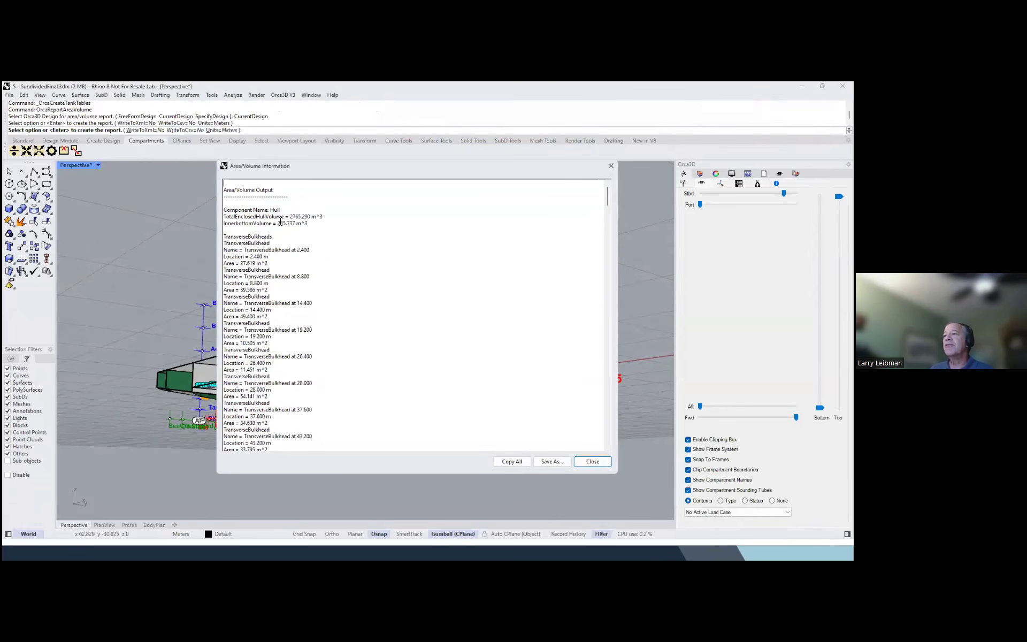
Examine the bulkhead, deck, subdivision and compartment entries in the area and volume report, and close it
scroll(278, 233, down, 6)
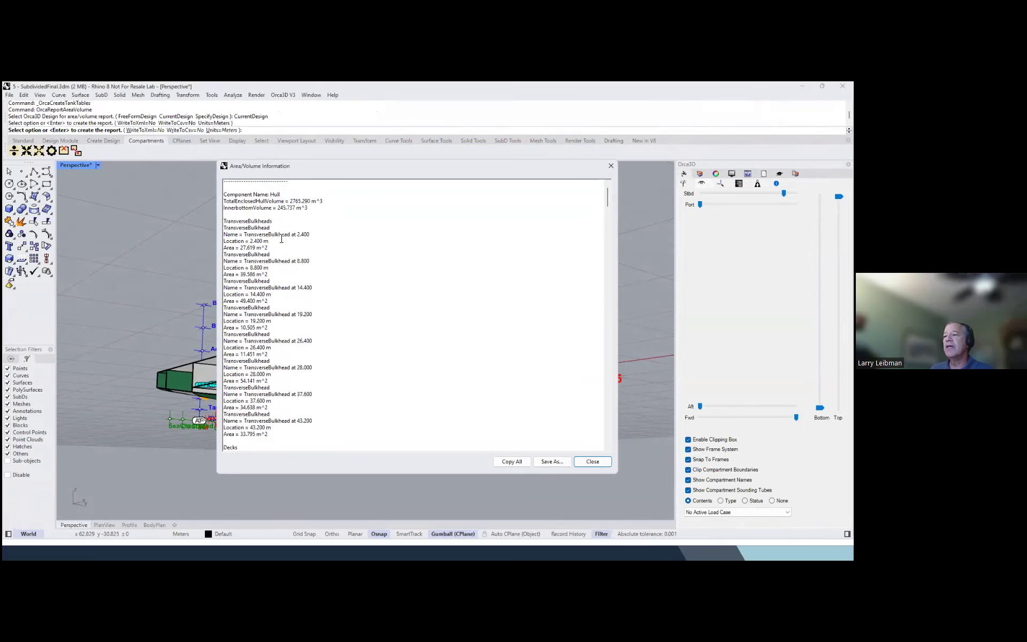
scroll(281, 239, down, 10)
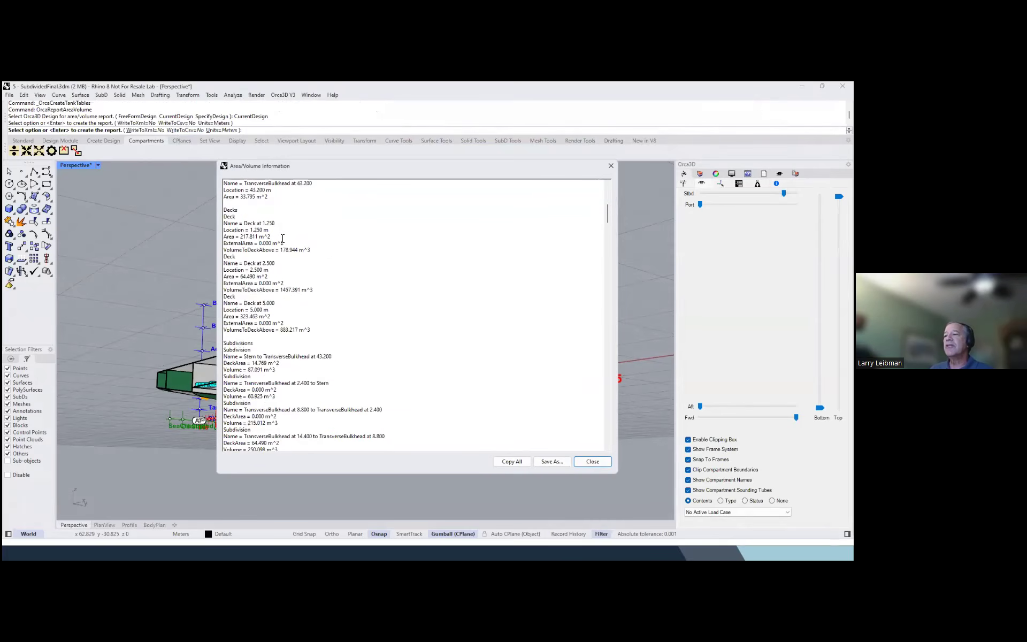
scroll(282, 237, down, 10)
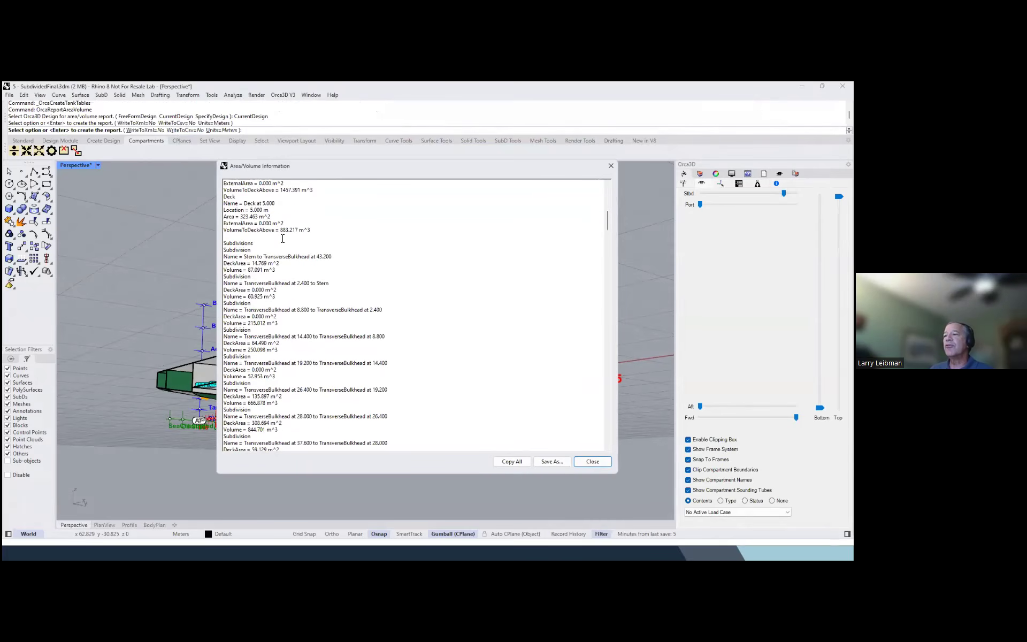
scroll(282, 238, down, 6)
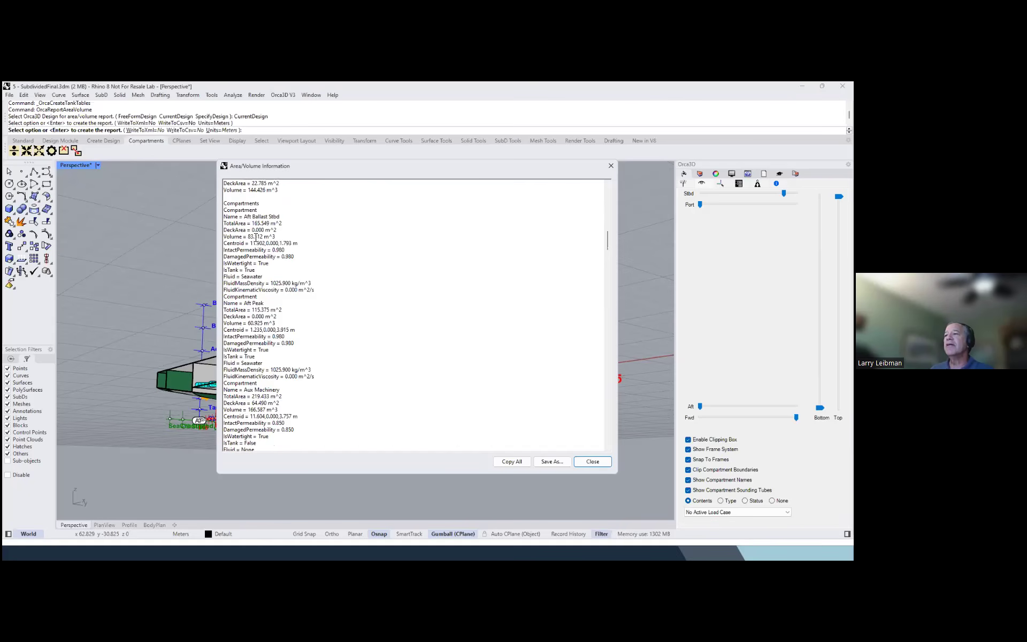
scroll(298, 239, down, 1)
scroll(297, 241, down, 4)
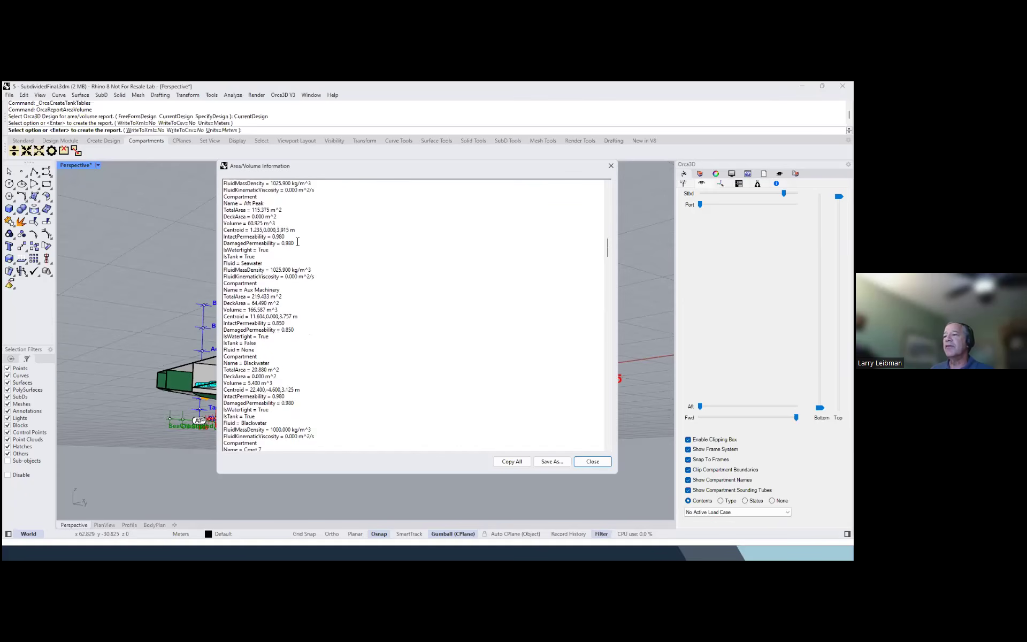
scroll(297, 241, down, 1)
scroll(297, 242, down, 4)
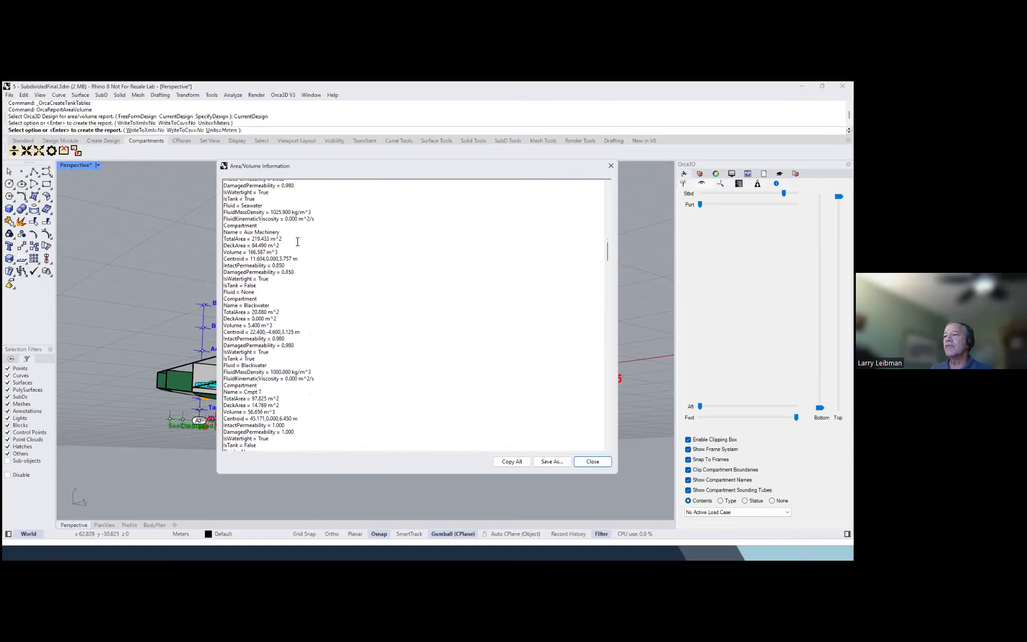
scroll(298, 243, down, 1)
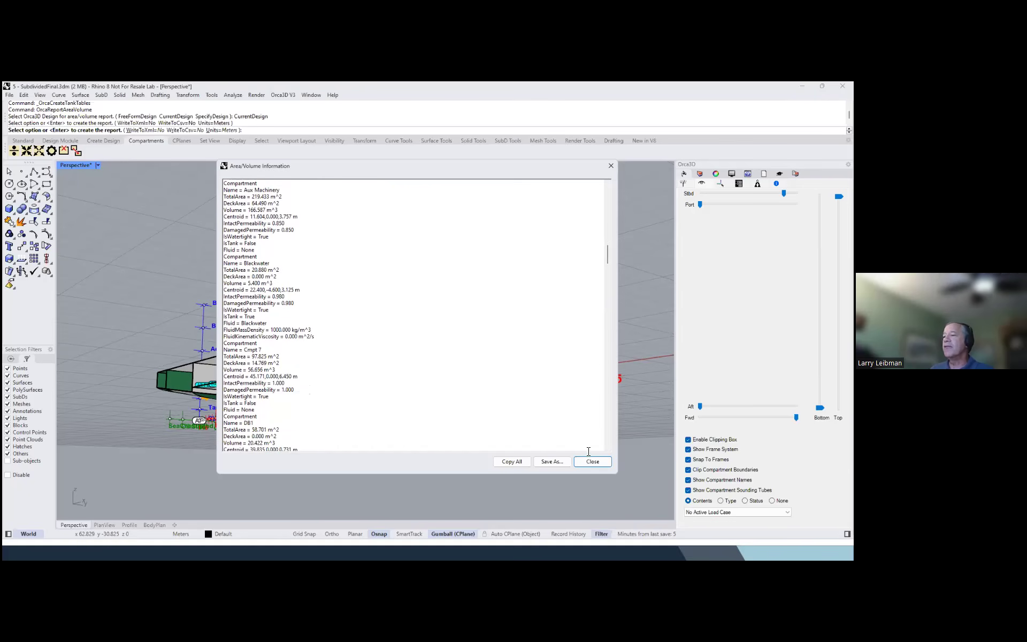
click(592, 463)
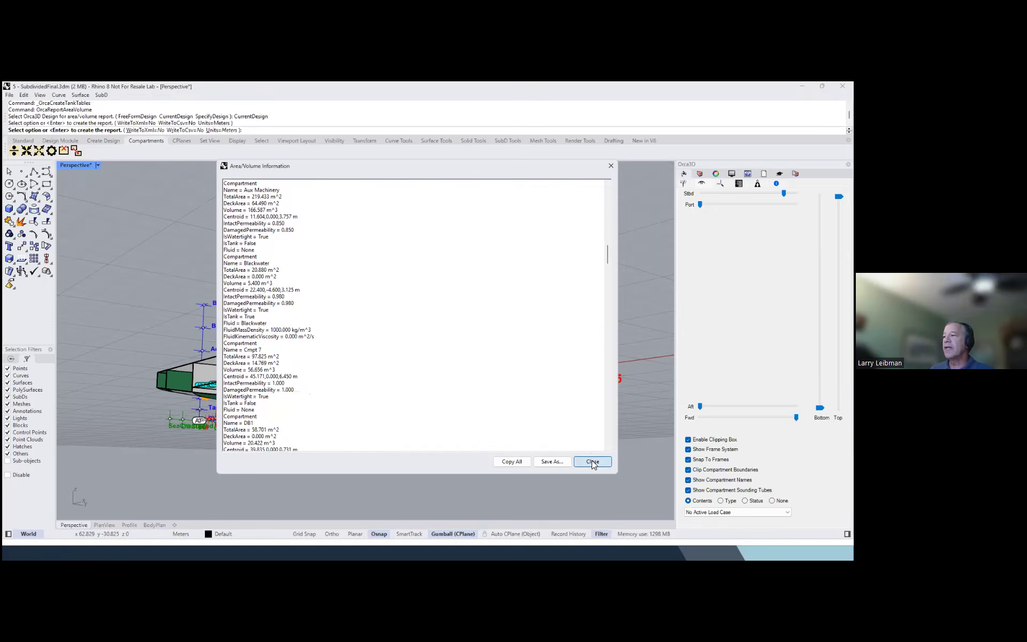
Make the Design Geometry layer and its Modified Hull sublayer visible
scroll(376, 395, down, 3)
mouse_move(370, 416)
right_down()
mouse_move(369, 440)
mouse_move(377, 400)
mouse_move(398, 402)
mouse_move(391, 431)
mouse_move(390, 402)
mouse_move(379, 405)
right_up()
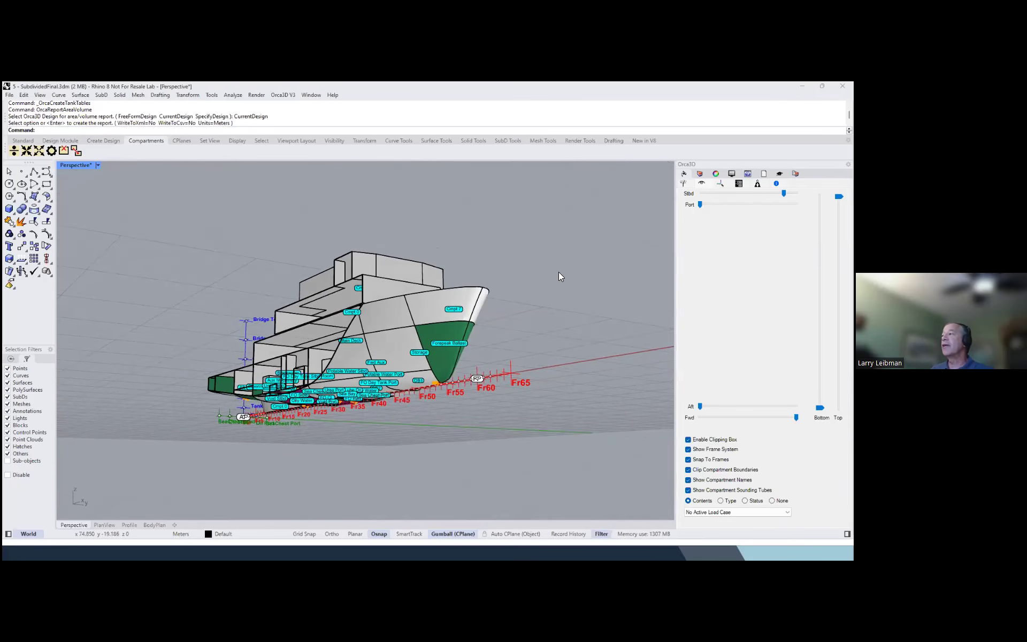
click(684, 174)
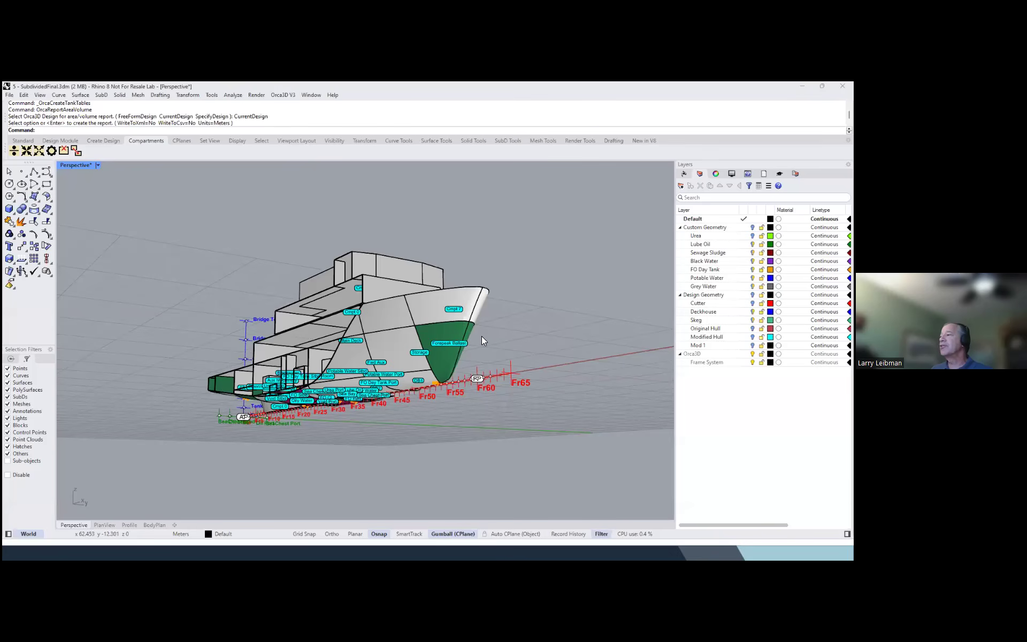
click(703, 295)
click(752, 294)
click(752, 312)
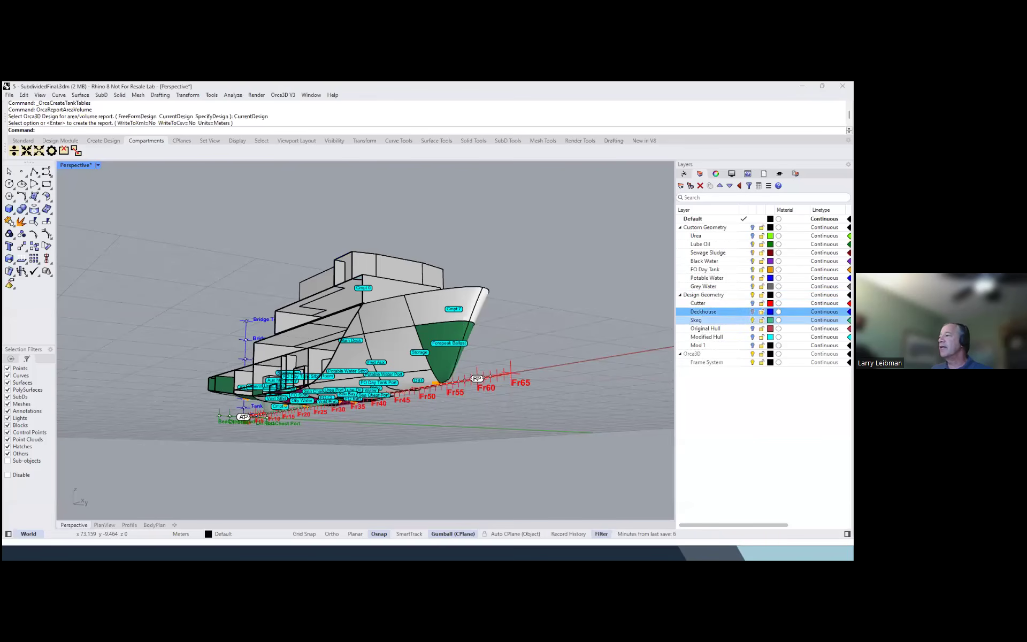
click(752, 319)
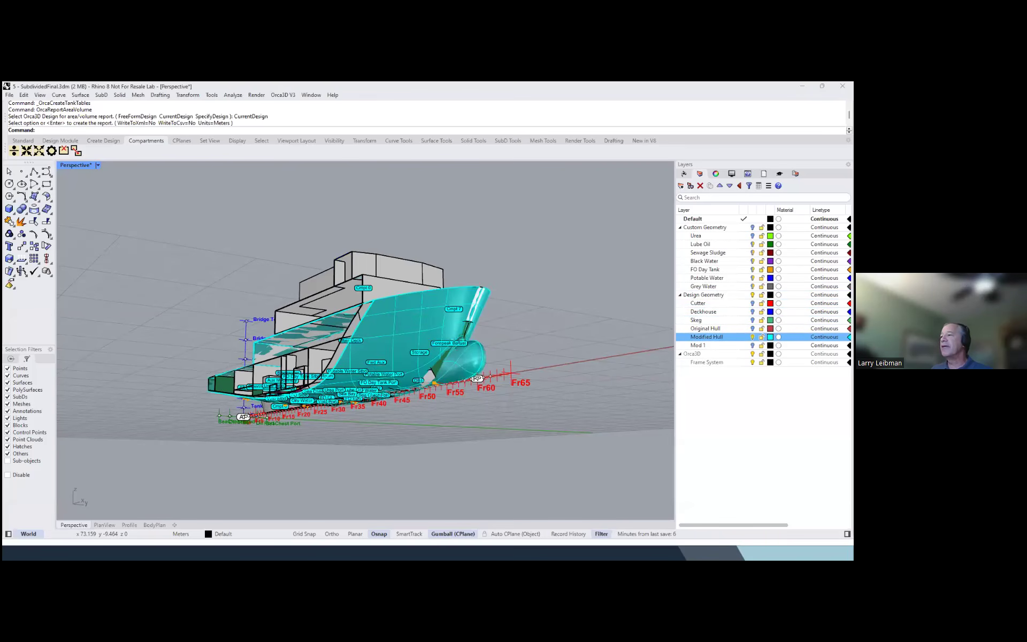
Examine the modified hull's stern and bulbous bow relative to the existing subdivided model
right_drag(522, 323, 414, 336)
scroll(424, 309, up, 6)
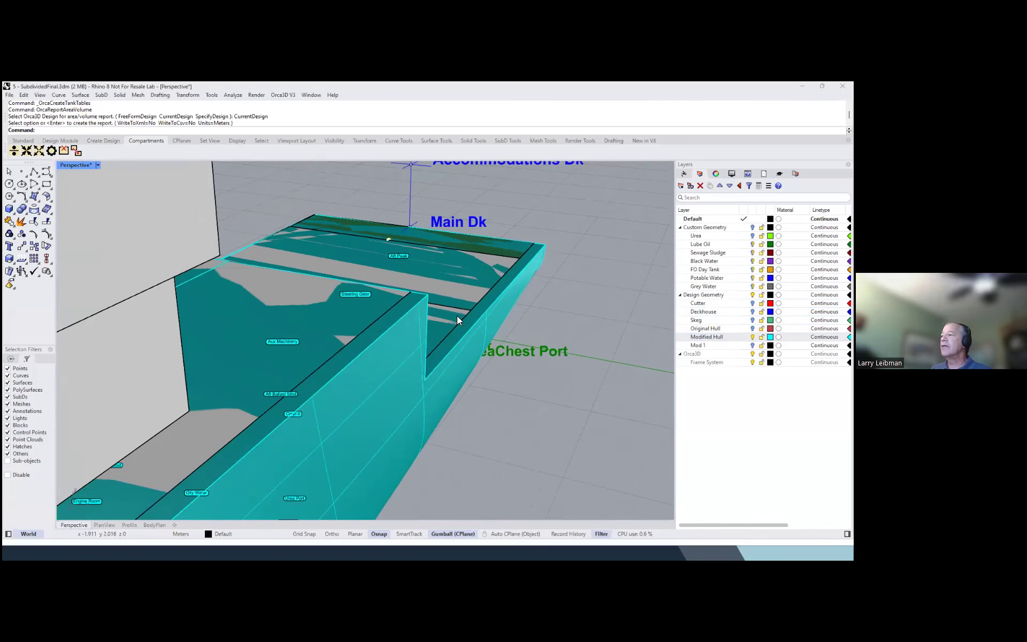
scroll(463, 314, down, 1)
scroll(463, 314, up, 1)
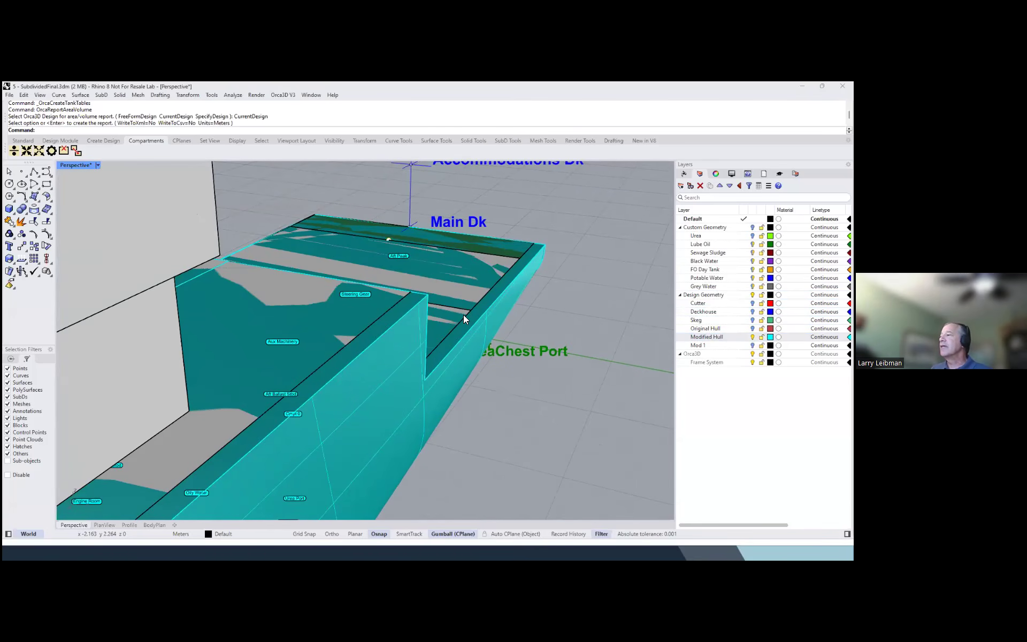
right_drag(429, 331, 437, 331)
scroll(440, 315, down, 10)
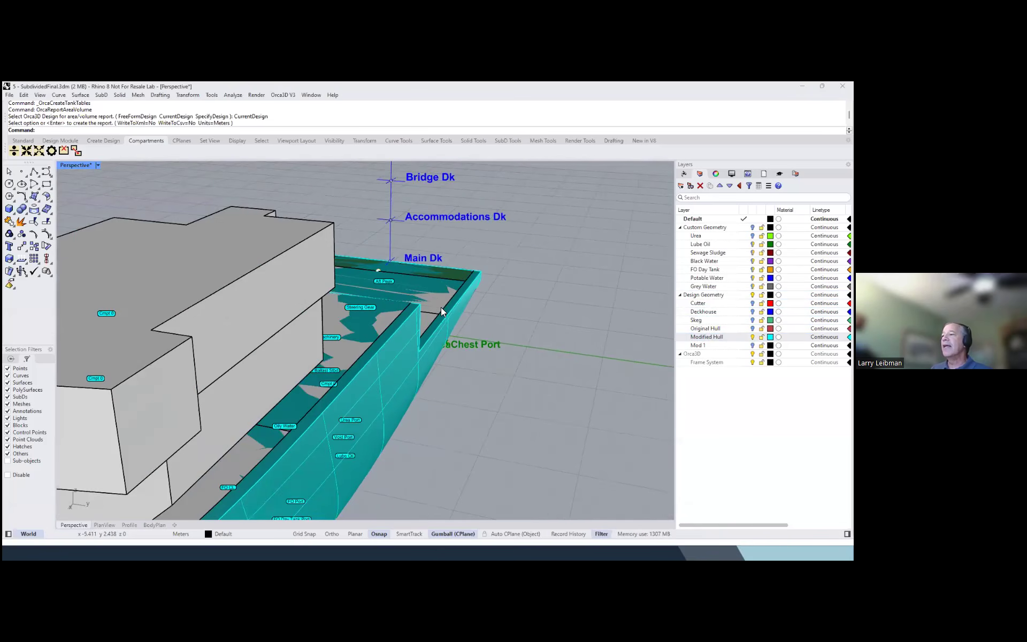
right_drag(336, 375, 466, 350)
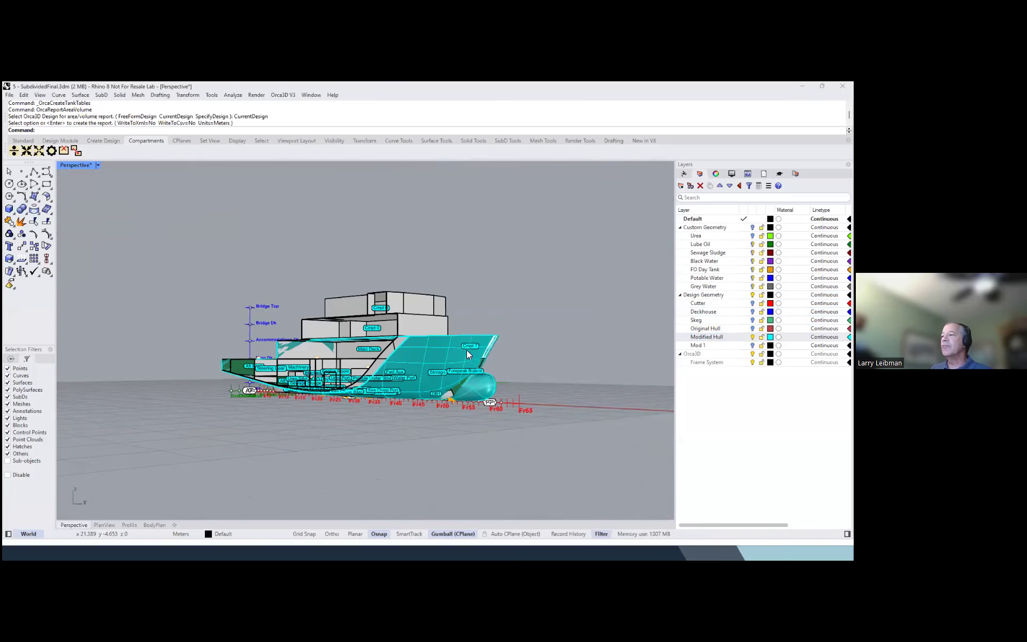
right_drag(535, 345, 472, 395)
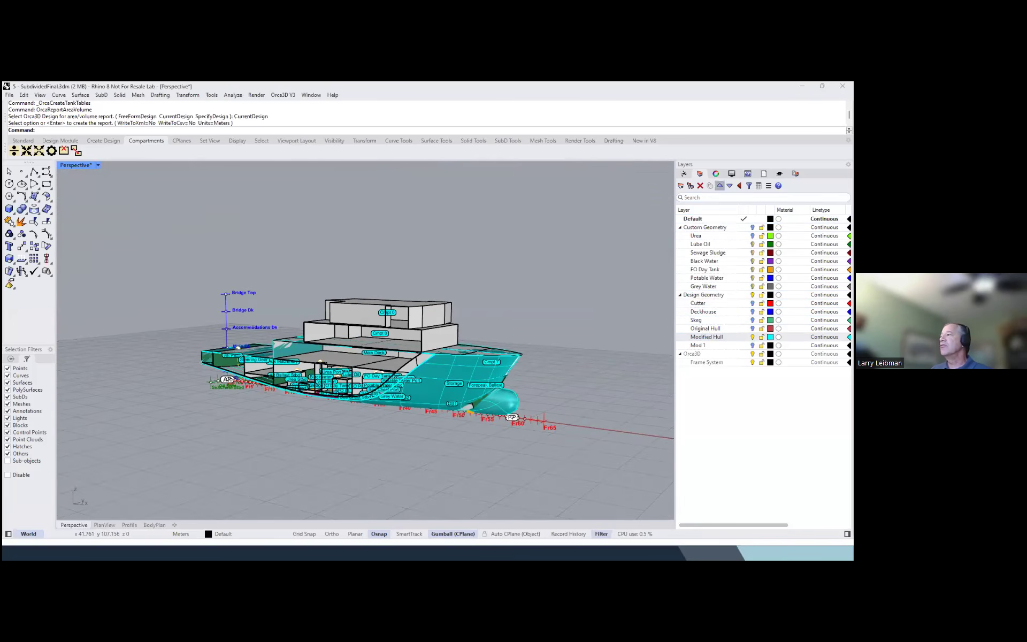
Disable the clipping box so the complete hull and superstructure are displayed
click(685, 173)
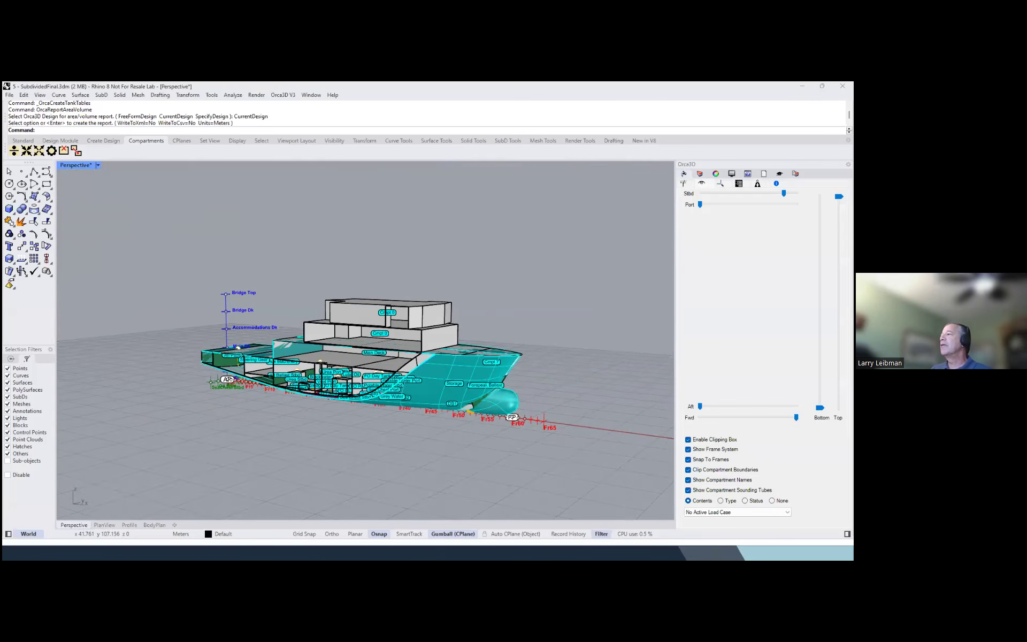
click(688, 439)
right_drag(594, 404, 553, 395)
Replace the Hull component's geometry with the modified bulbous-bow hull using OrcaReplaceComponentGeometry, keeping Join and Mirror set to No
text(OrcaRep)
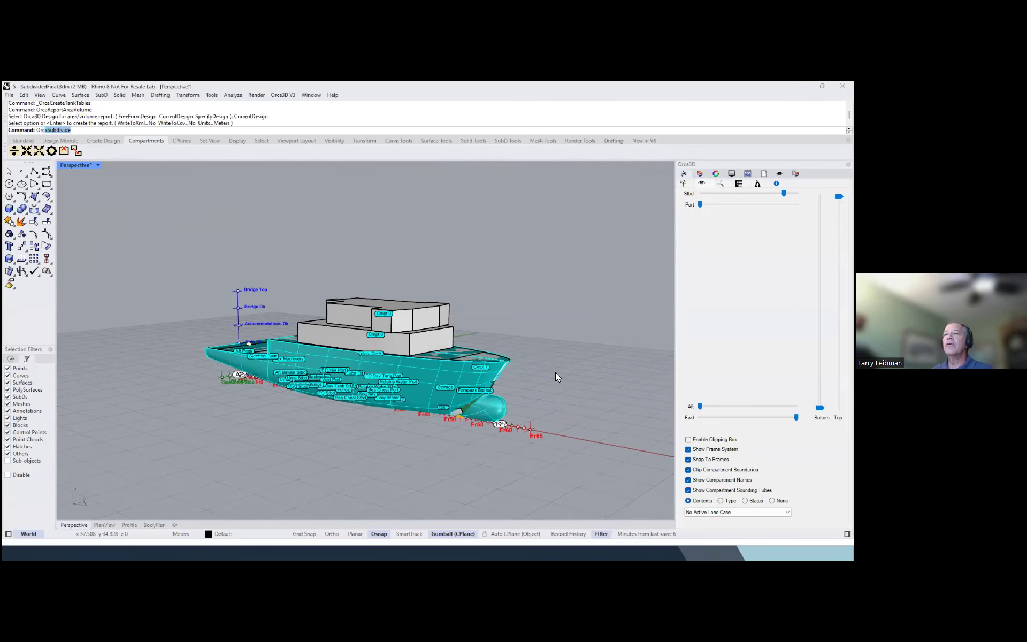
text(laceComponentGeometry)
key(Return)
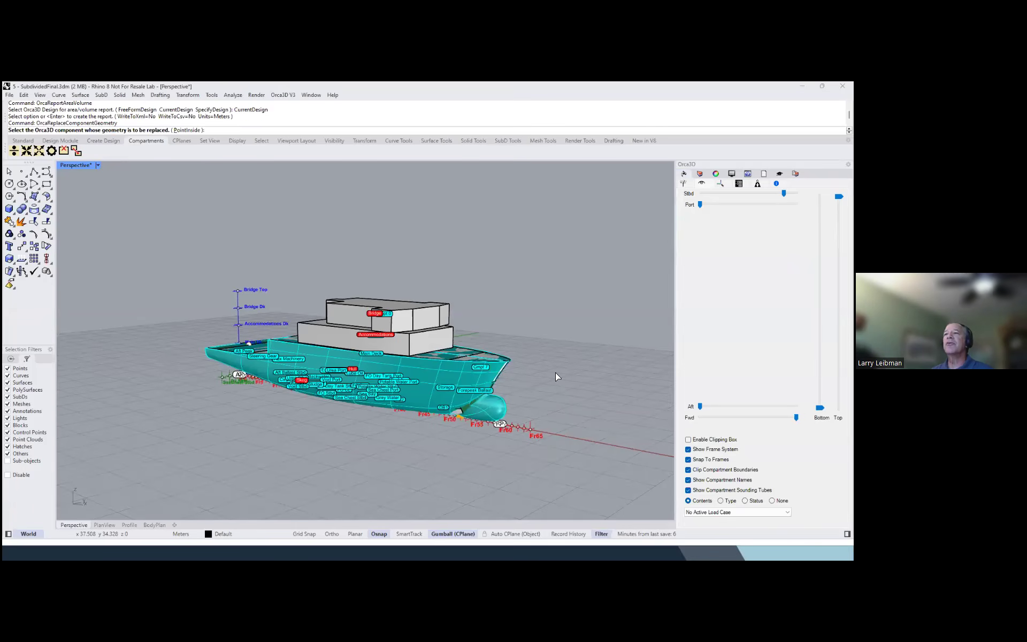
click(353, 371)
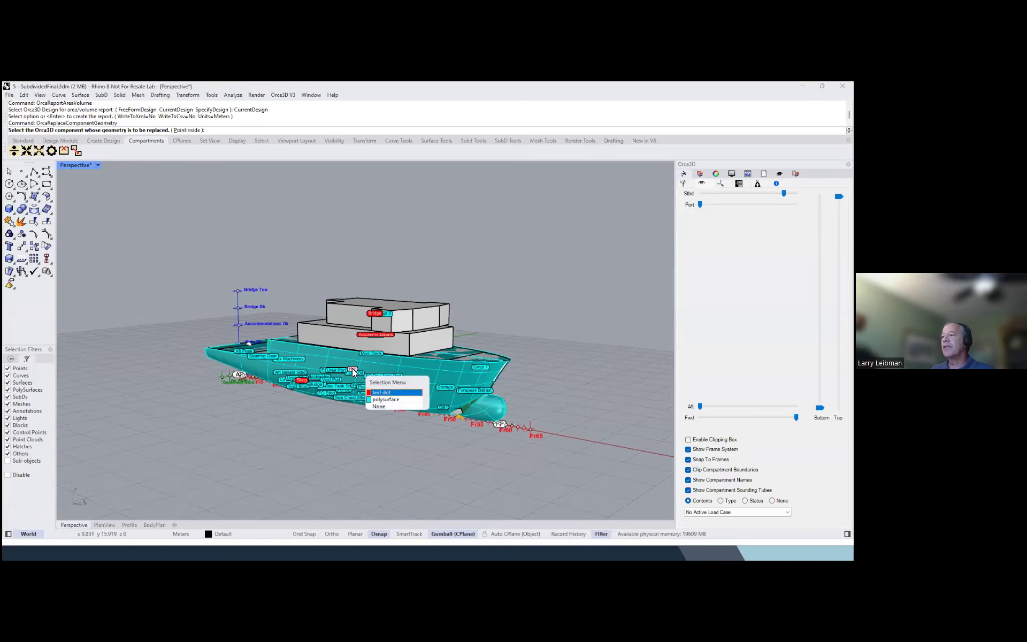
click(385, 394)
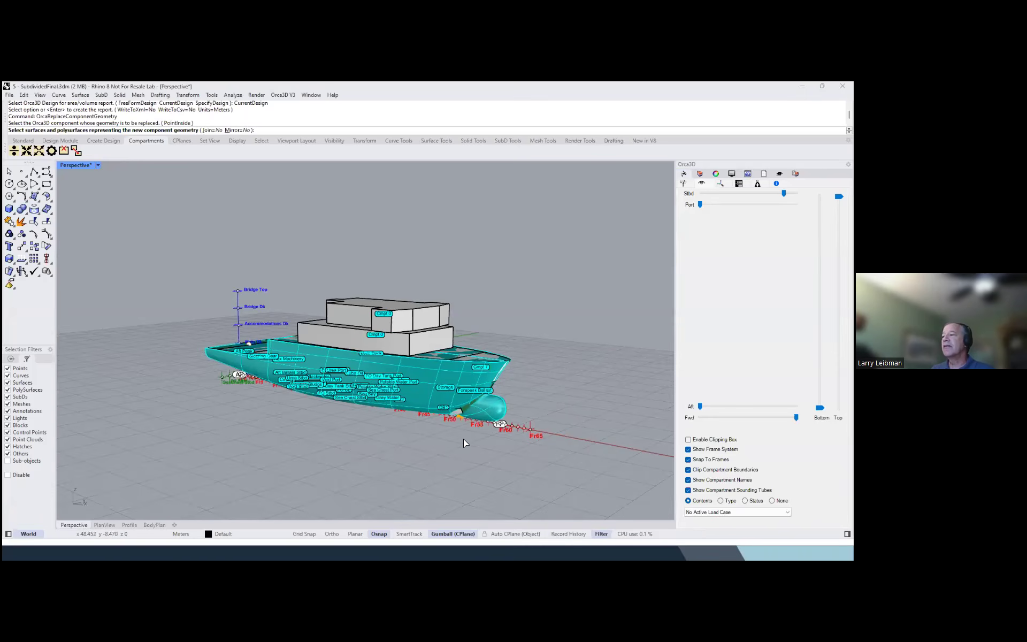
click(488, 410)
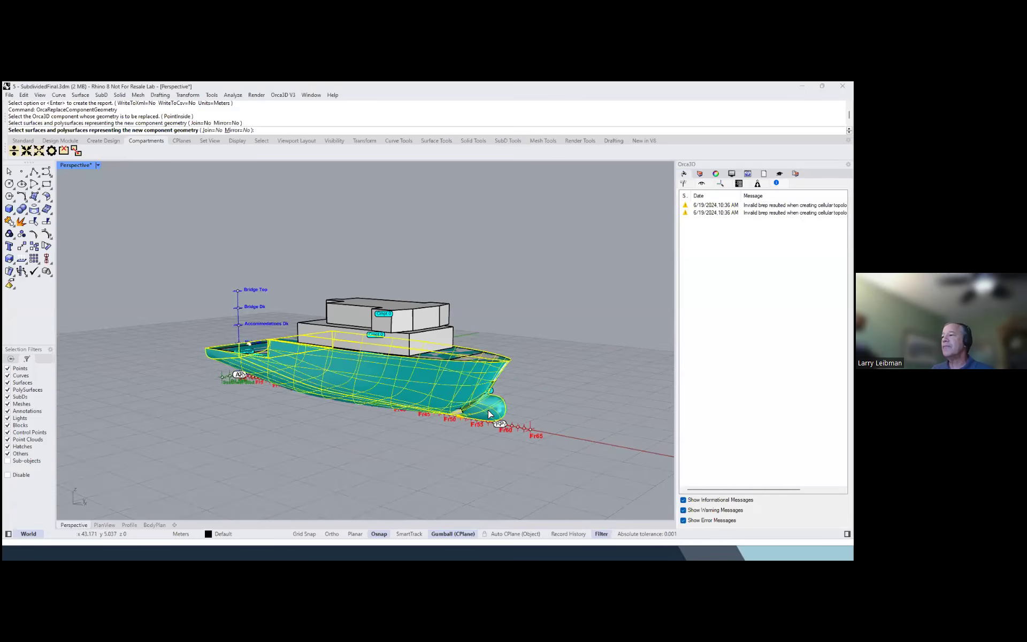
key(Return)
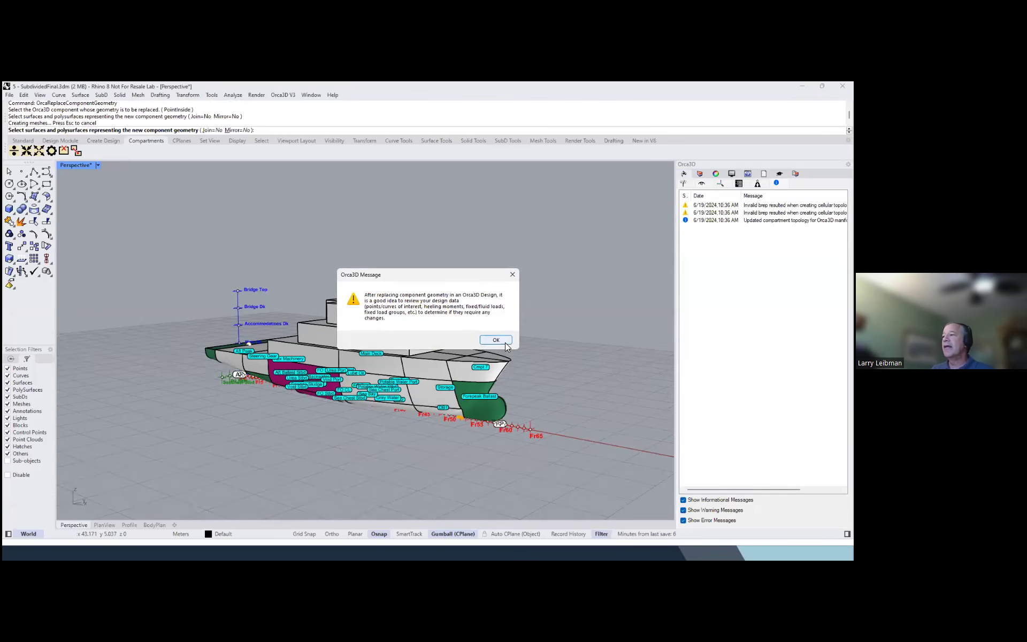
click(504, 342)
Examine the updated compartments and tanks along the replaced hull, including the forepeak ballast tank around the bulbous bow
right_drag(402, 432, 438, 409)
scroll(505, 384, up, 5)
right_drag(498, 385, 472, 378)
scroll(473, 379, down, 5)
right_drag(278, 403, 317, 379)
scroll(340, 380, up, 3)
scroll(340, 381, down, 2)
scroll(392, 353, up, 4)
right_drag(392, 354, 387, 363)
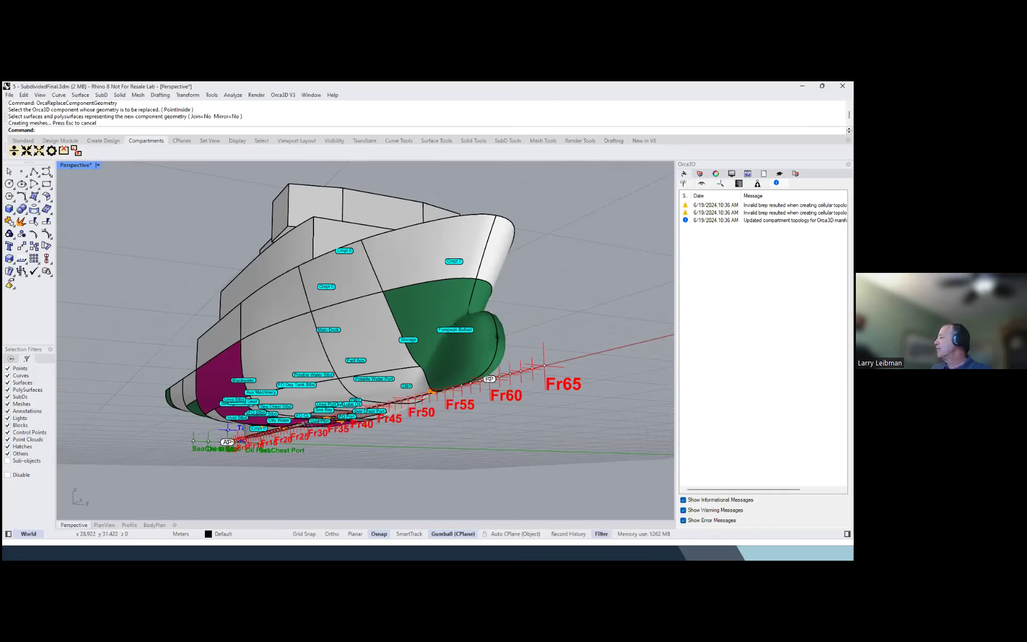
key(alt+Tab)
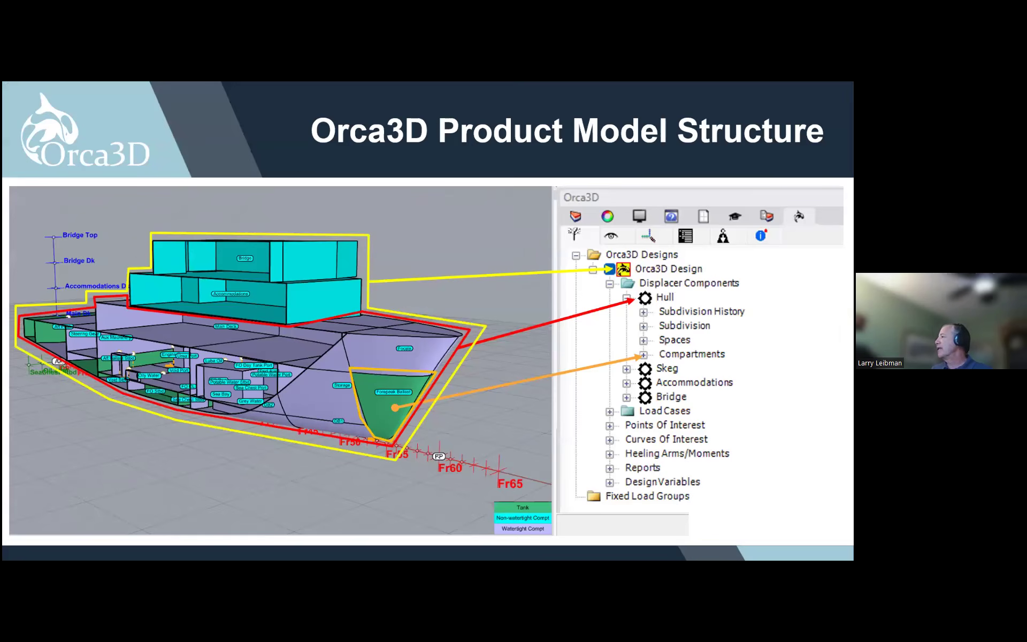
click(461, 381)
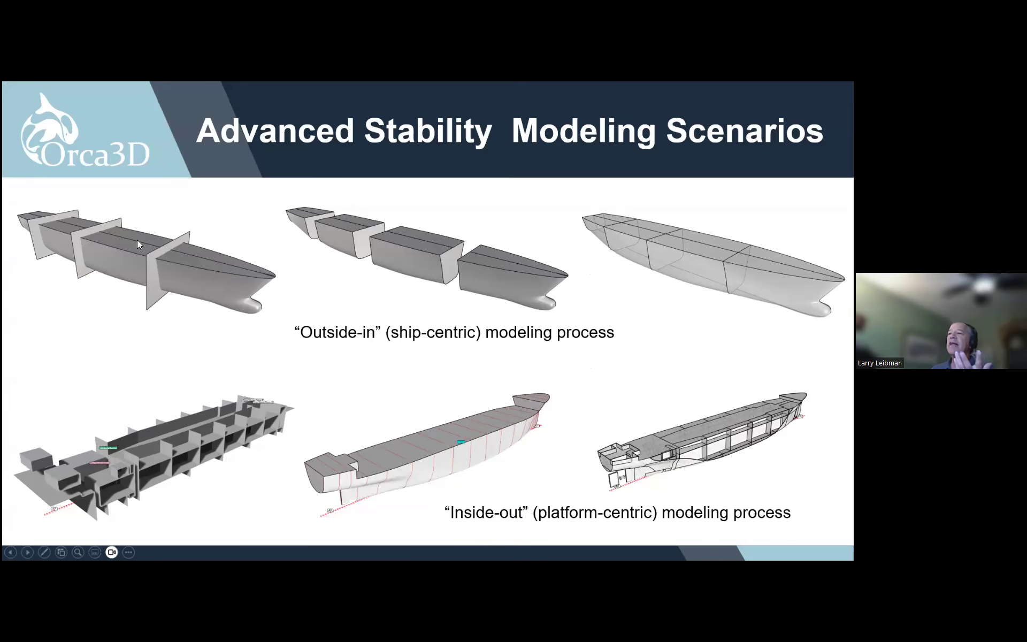
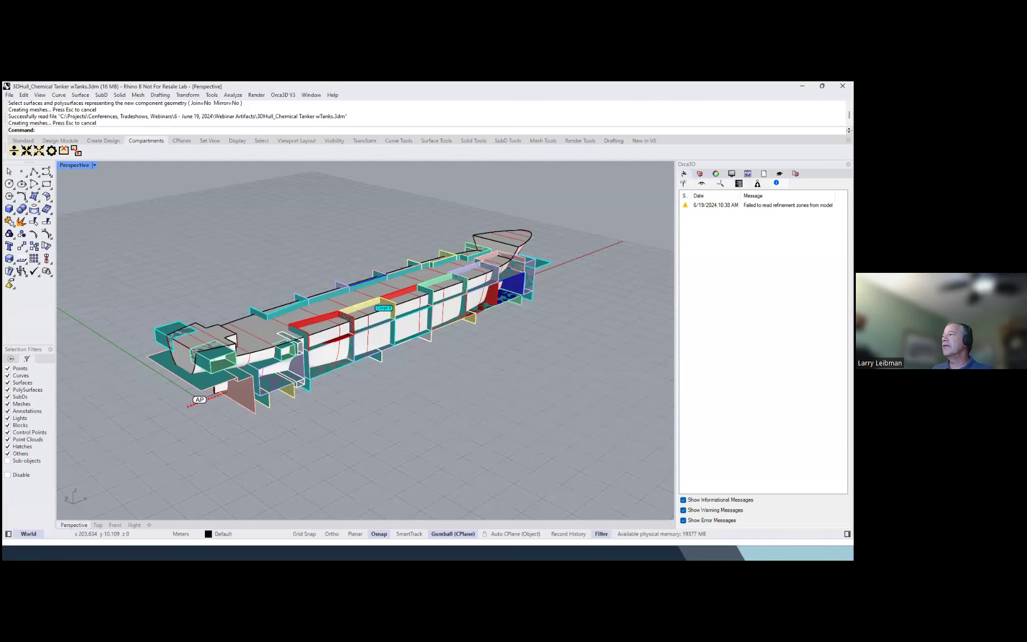
Hide the Orca3D layer to examine the Subdivision surfaces on their own, and turn the layer back on
click(699, 173)
click(752, 387)
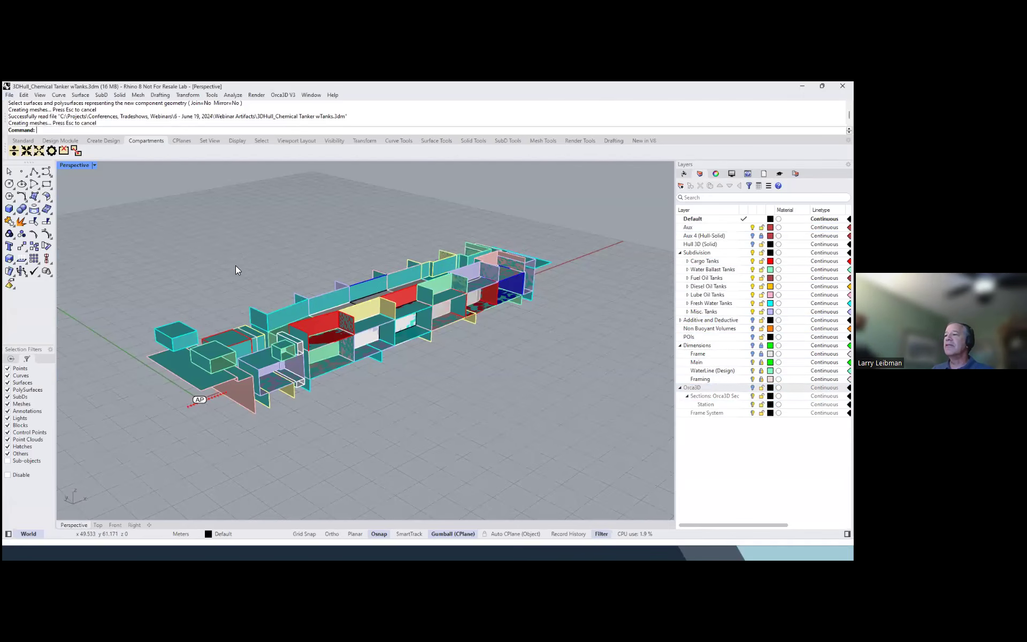
scroll(235, 266, up, 2)
mouse_move(391, 322)
right_down()
mouse_move(441, 369)
mouse_move(405, 350)
mouse_move(397, 331)
right_up()
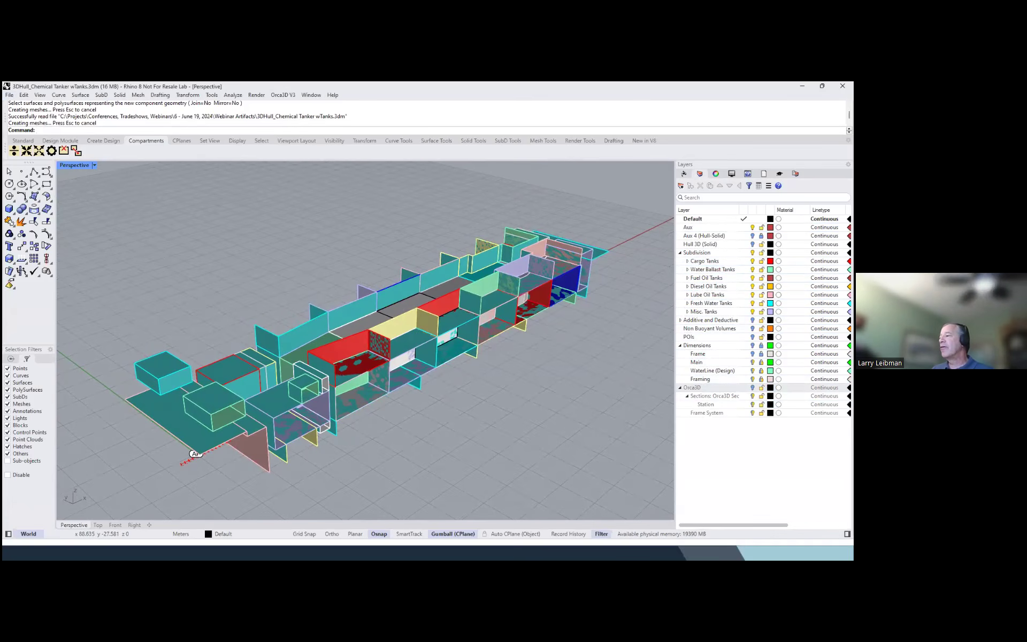
click(714, 396)
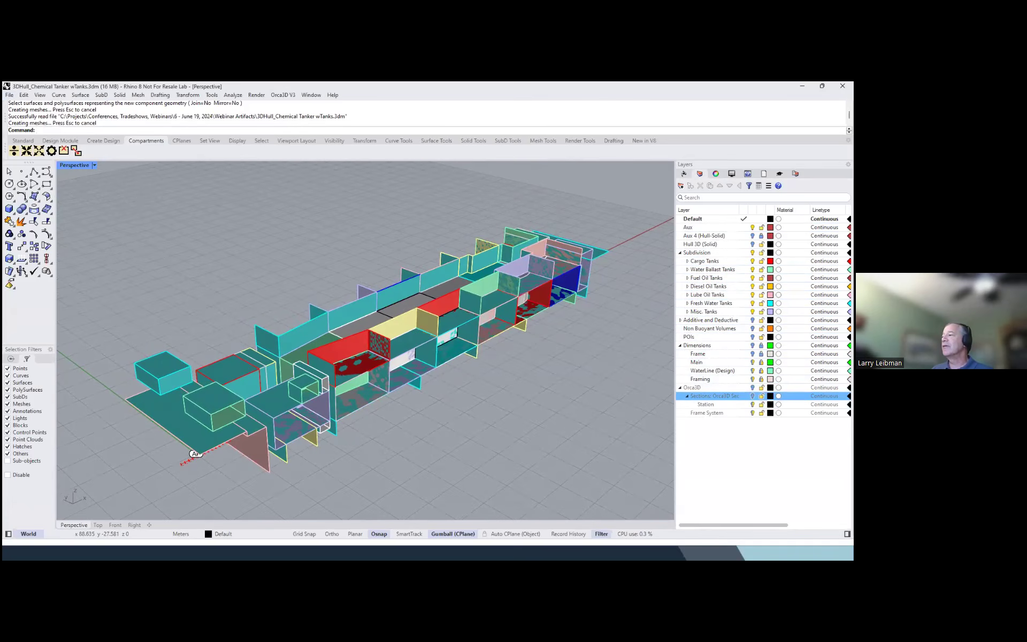
click(753, 387)
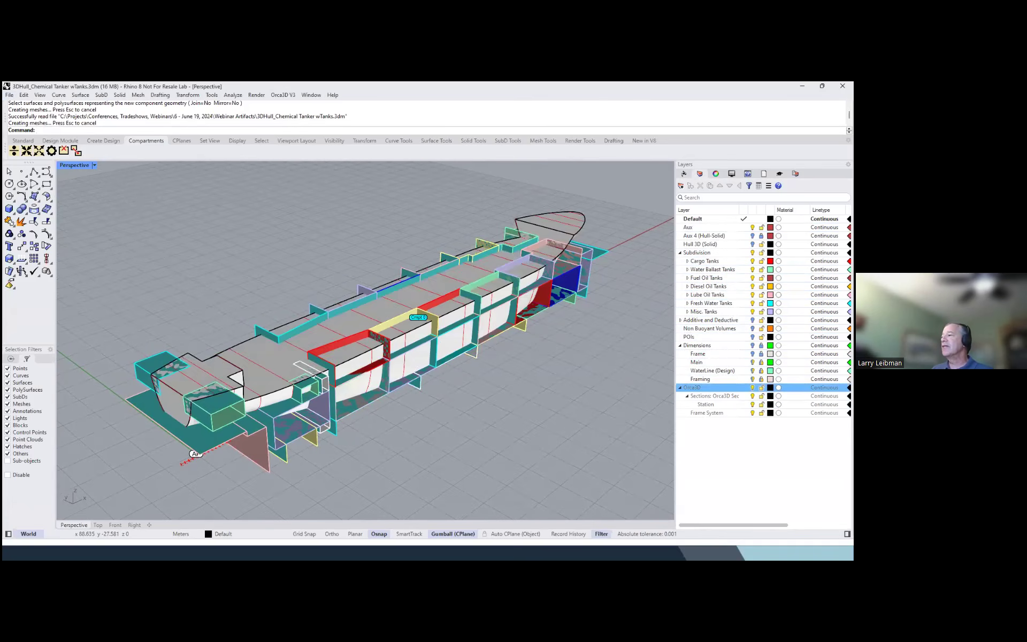
Hide the Water Ballast, Fuel Oil, Diesel Oil, Lube Oil, Fresh Water and Misc. Tanks layers, leaving the Cargo Tanks layer on
mouse_move(488, 310)
right_down()
mouse_move(479, 304)
mouse_move(571, 334)
mouse_move(430, 270)
mouse_move(480, 303)
right_up()
drag(711, 268, 703, 312)
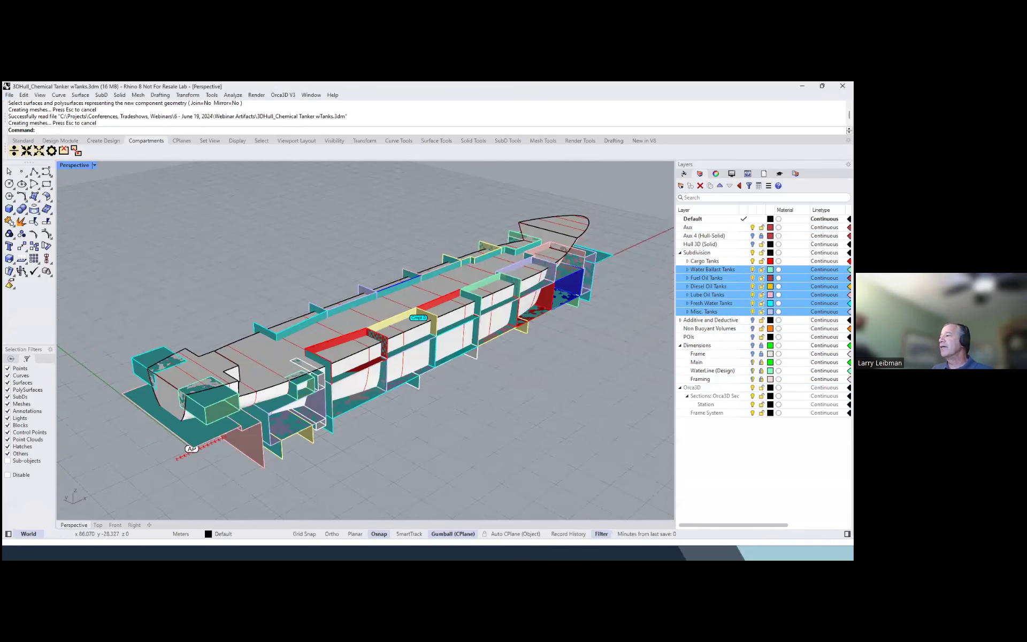
click(752, 311)
scroll(415, 343, down, 2)
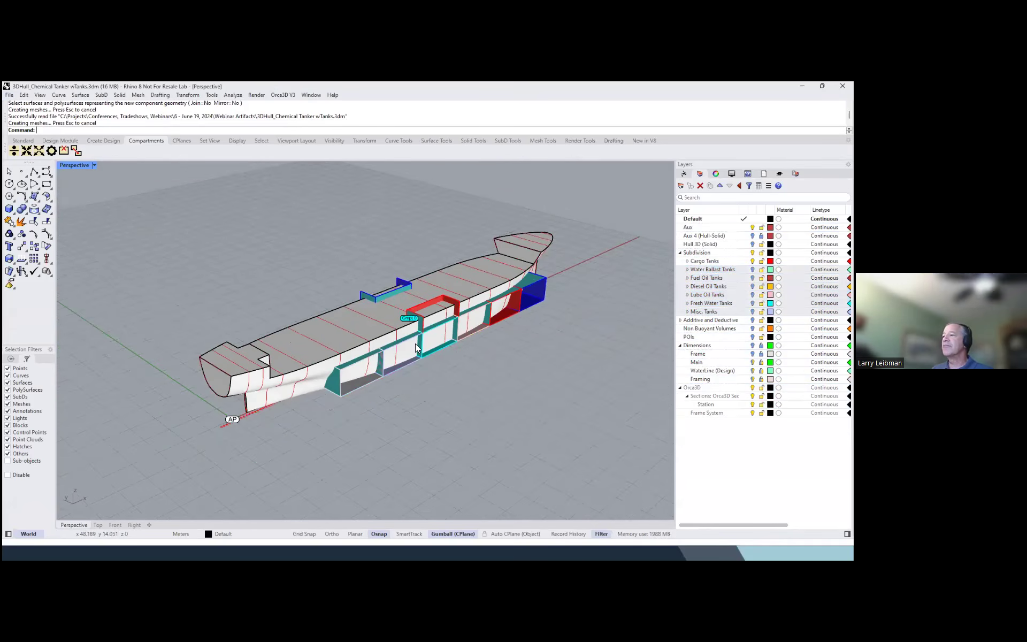
right_click(591, 353)
click(573, 351)
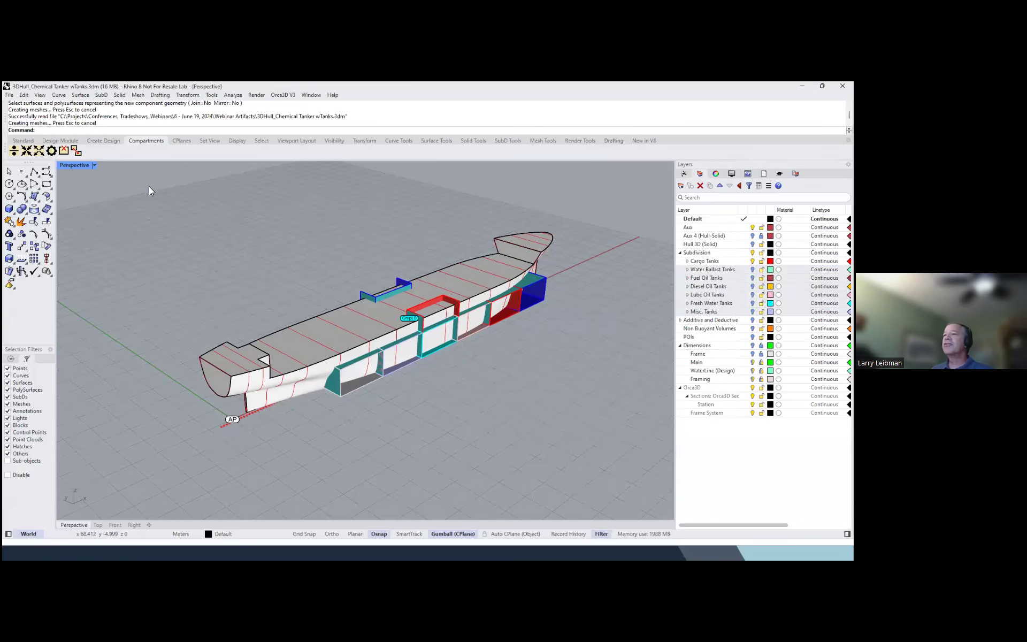
click(14, 151)
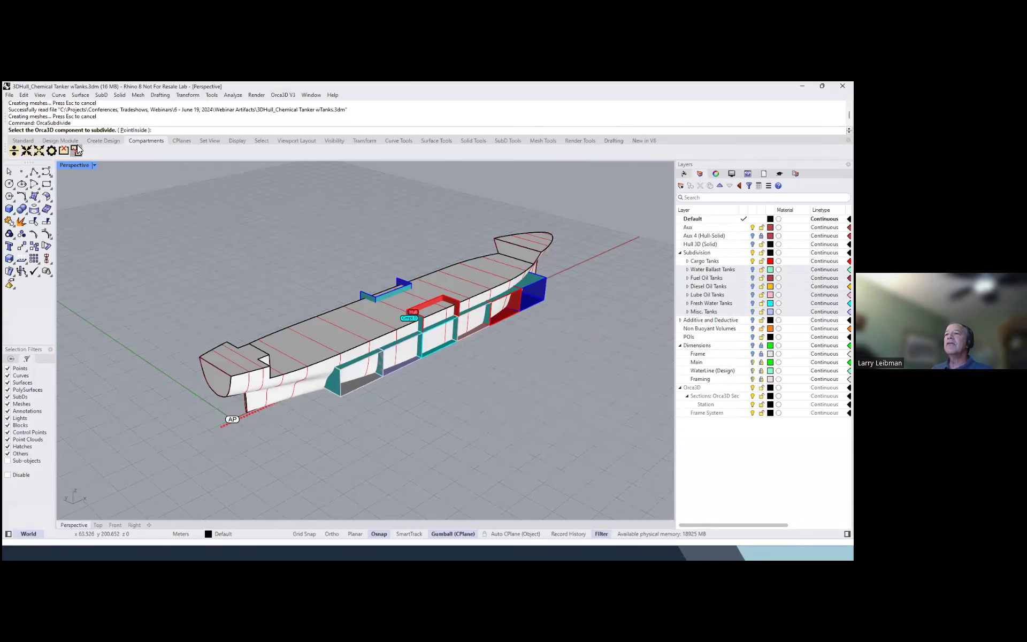
click(331, 341)
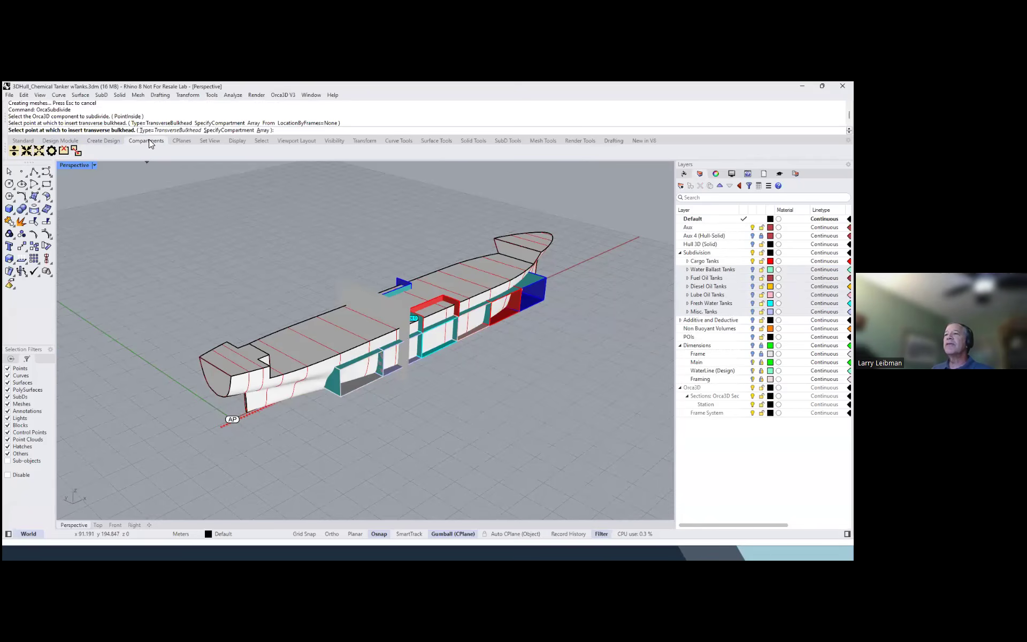
key(Escape)
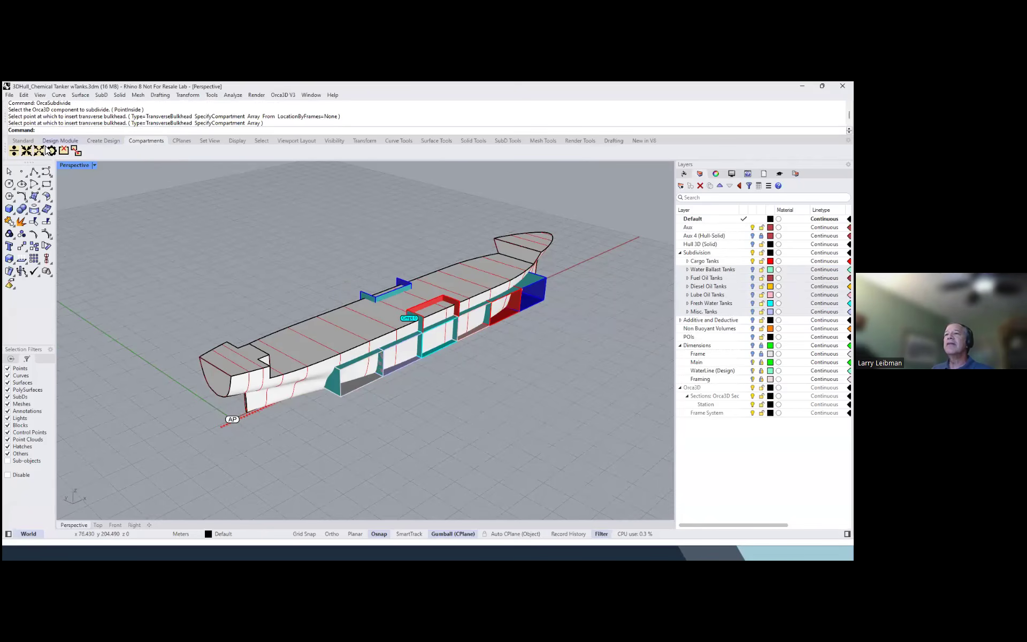
Subdivide the Hull component with OrcaSubdivide using the CustomGeometry type and all the Cargo Tanks surfaces
click(14, 152)
click(330, 311)
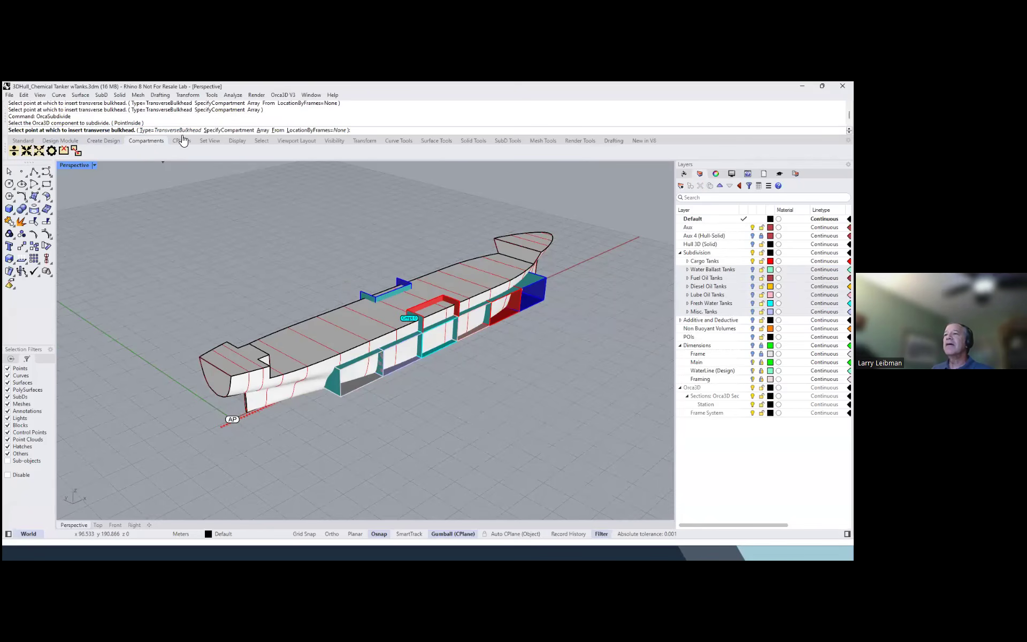
click(150, 130)
click(261, 131)
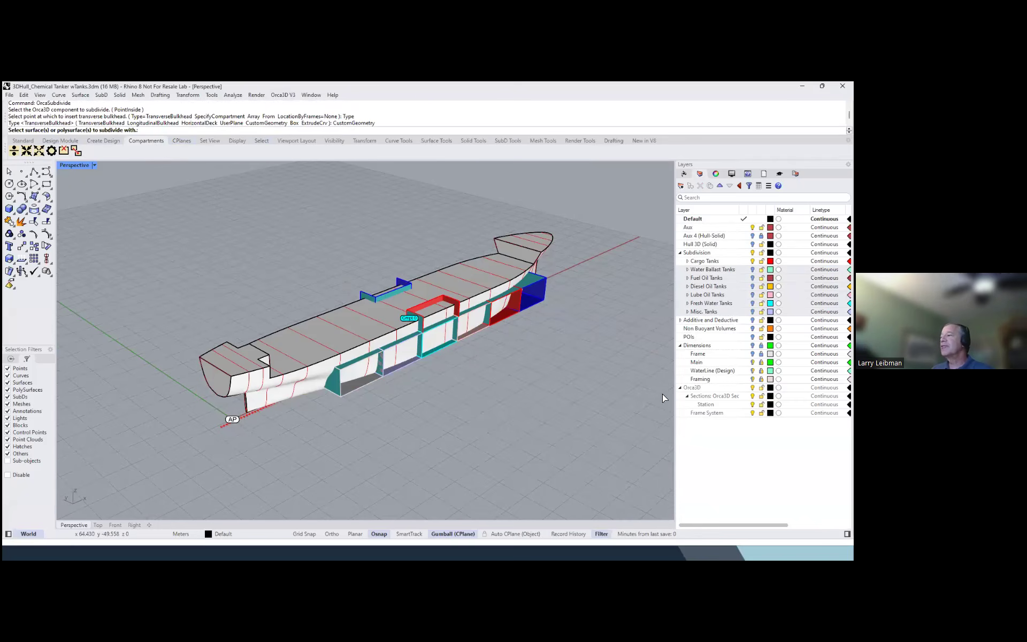
drag(215, 220, 614, 422)
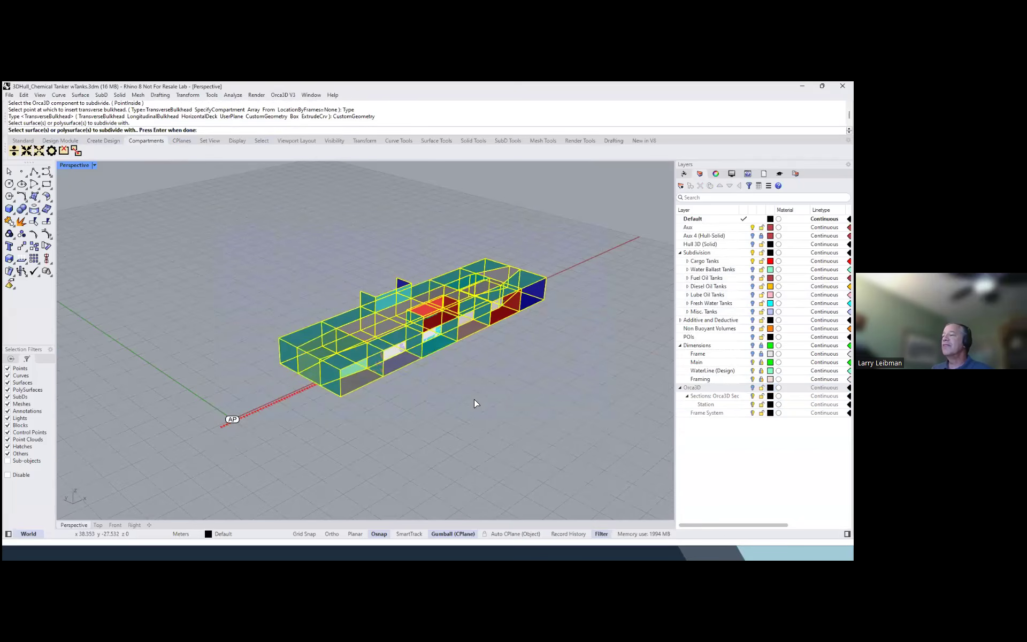
key(Return)
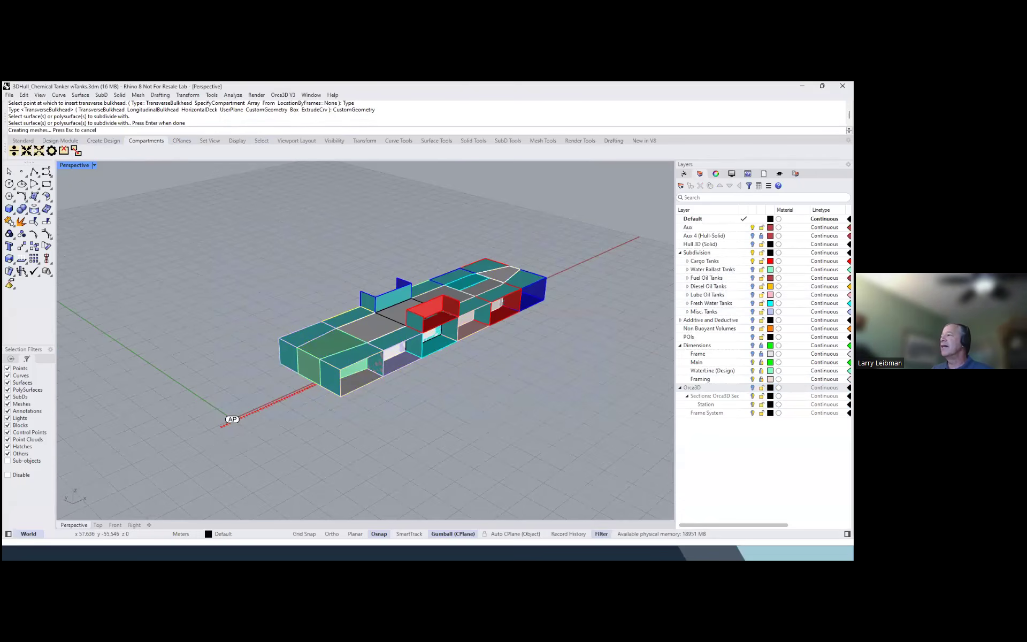
Hide the Cargo Tanks layer and examine the new compartments along the hull
click(752, 261)
mouse_move(551, 342)
right_down()
mouse_move(538, 298)
mouse_move(575, 282)
mouse_move(630, 287)
mouse_move(550, 310)
mouse_move(541, 330)
right_up()
scroll(536, 315, up, 4)
right_drag(464, 342, 514, 345)
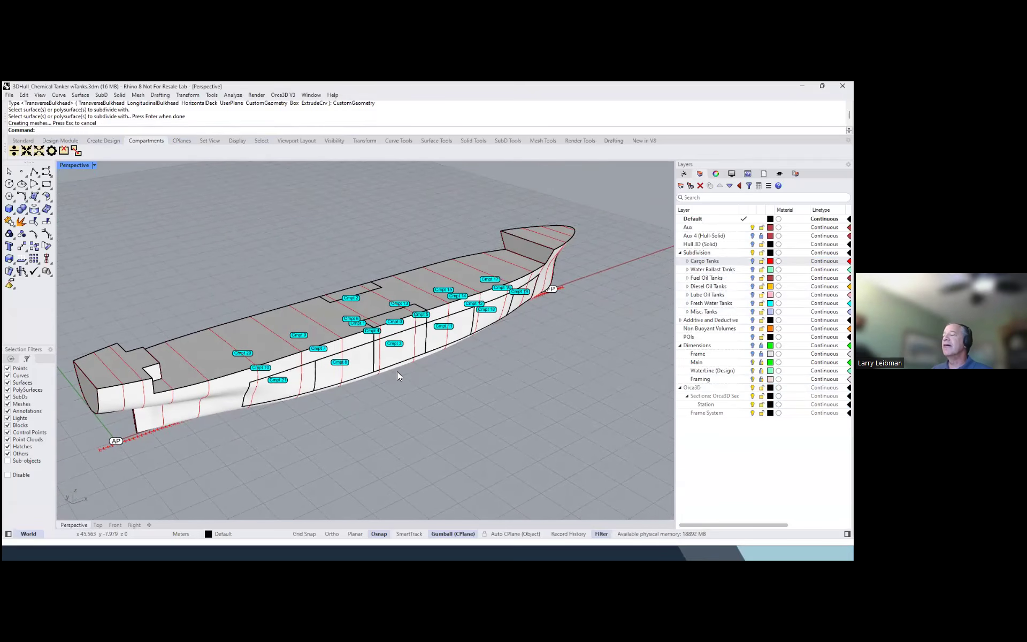
scroll(526, 364, down, 2)
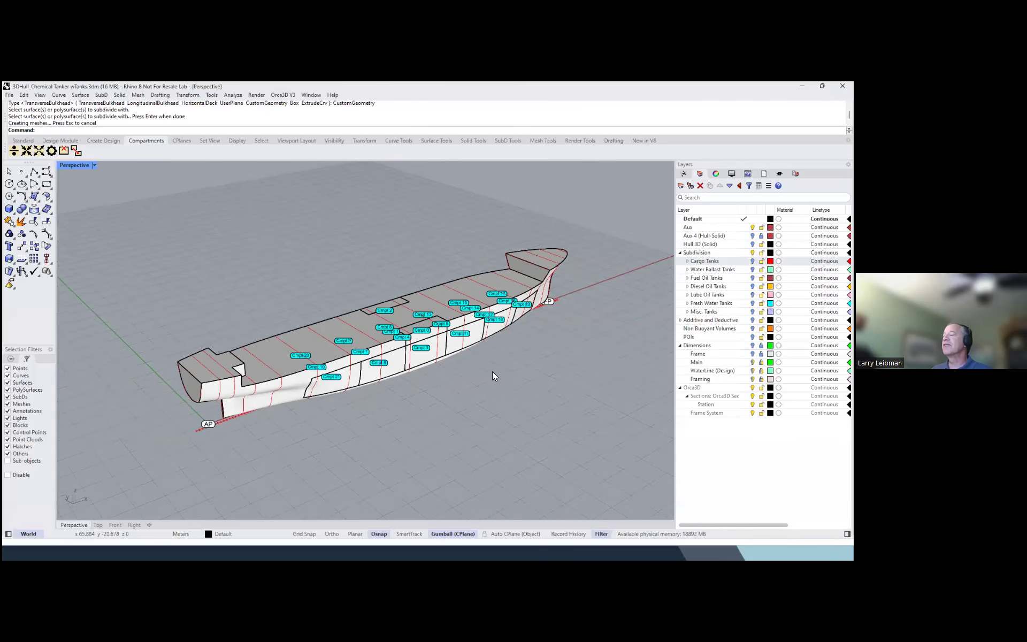
scroll(453, 364, up, 2)
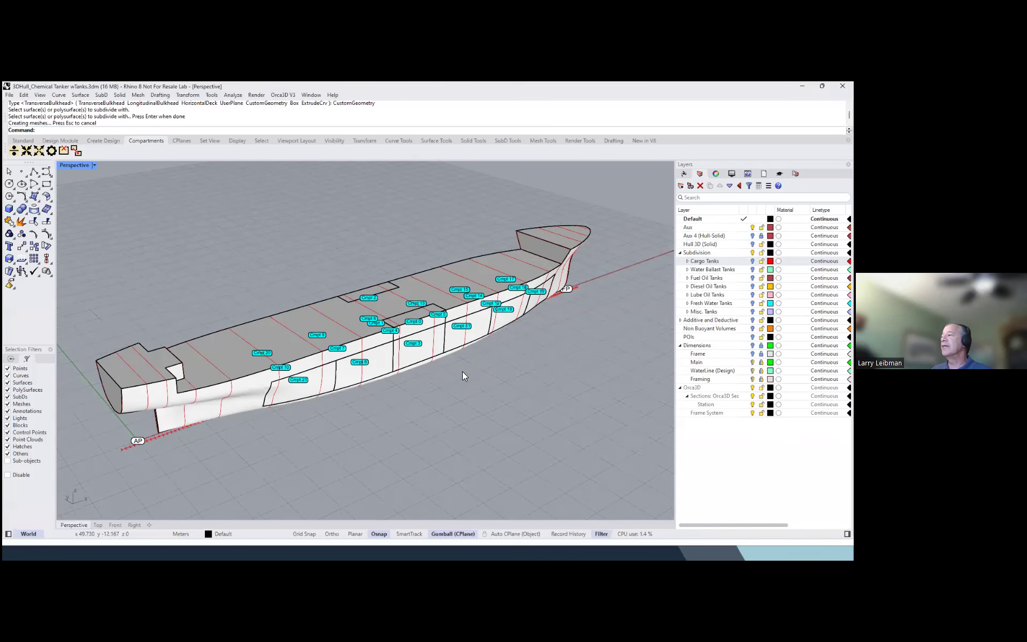
Show the Water Ballast Tanks layer and subdivide the Hull with CustomGeometry using all its surfaces, hiding the Orca3D layer for the selection
click(752, 269)
right_drag(475, 379, 477, 364)
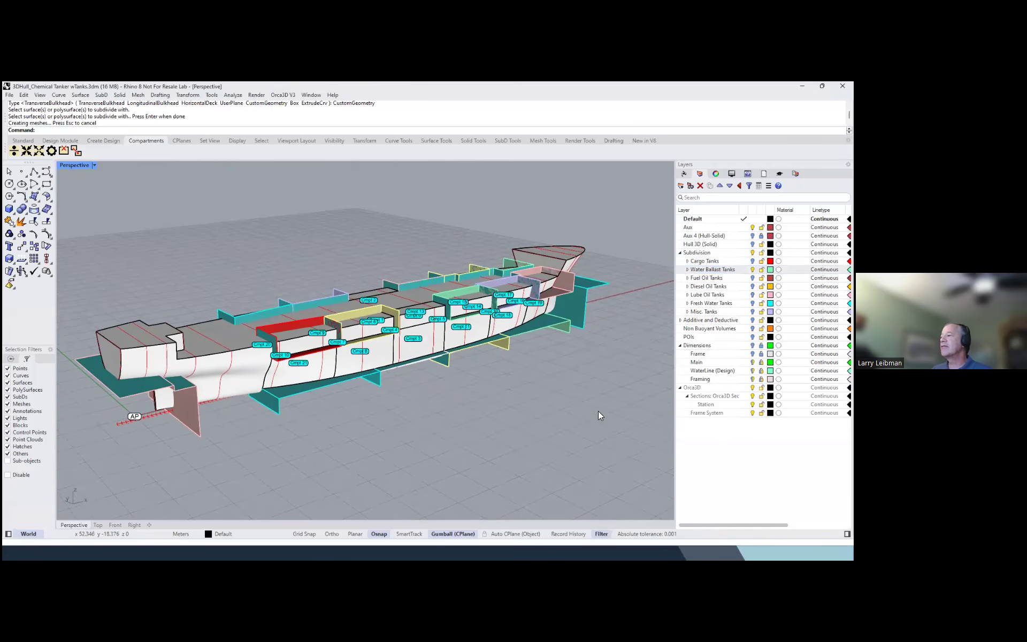
click(14, 151)
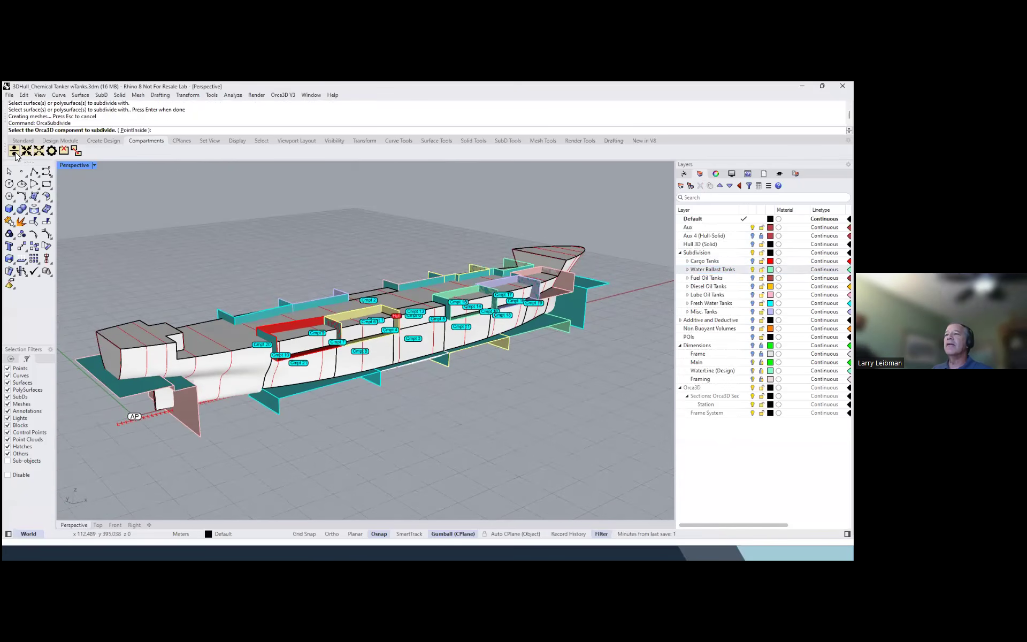
click(253, 320)
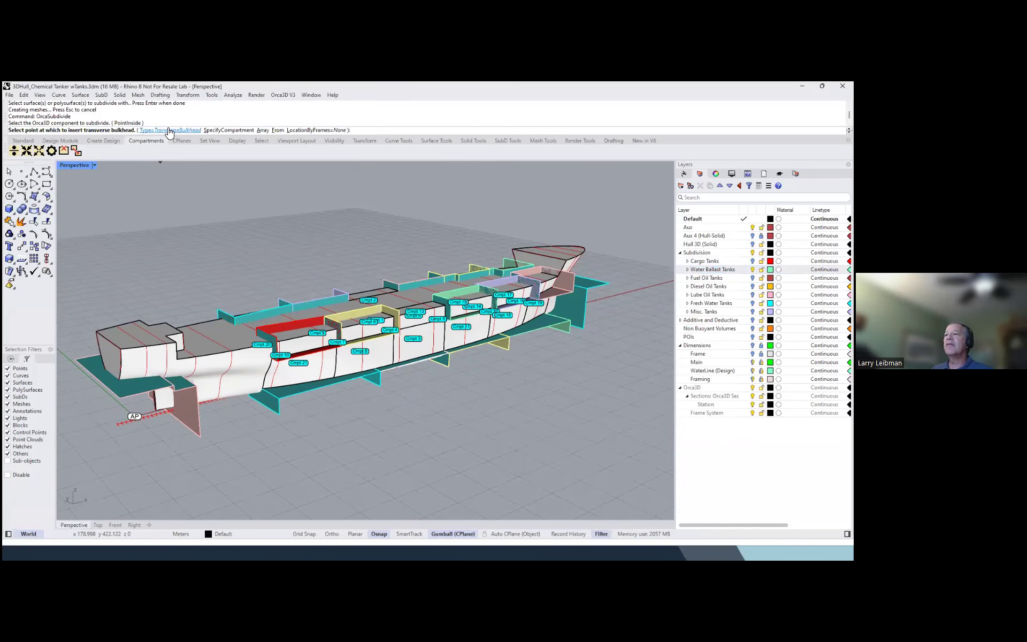
click(166, 130)
click(265, 129)
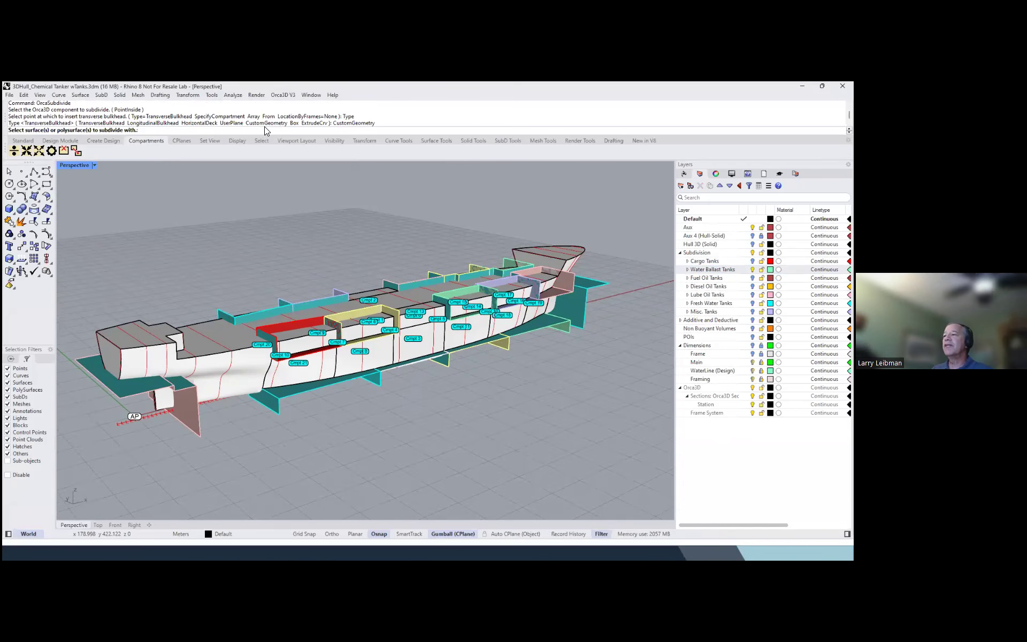
click(752, 388)
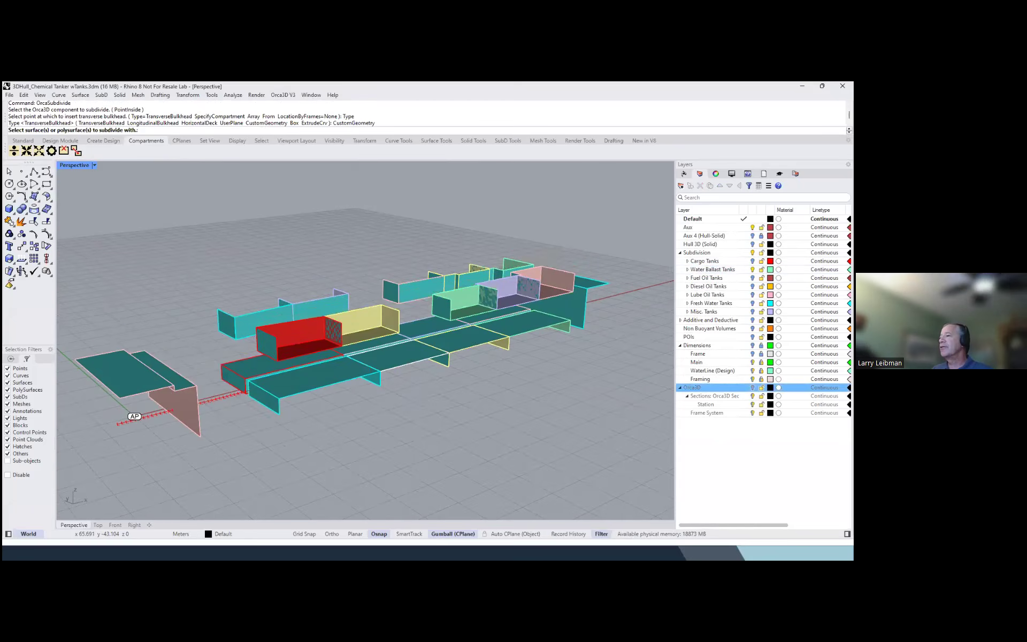
scroll(284, 257, down, 2)
drag(85, 223, 564, 416)
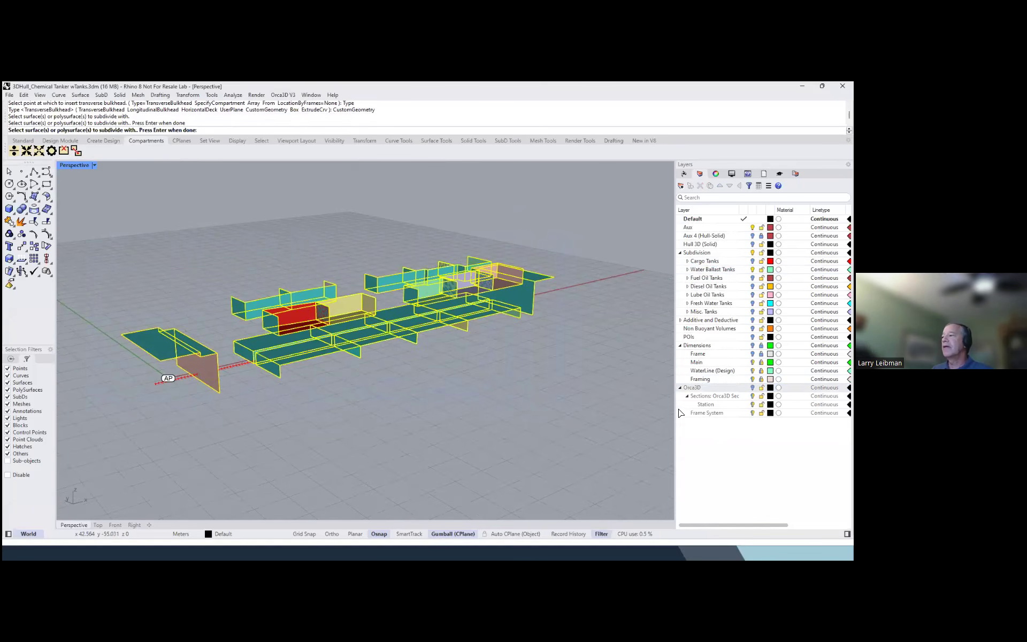
key(Return)
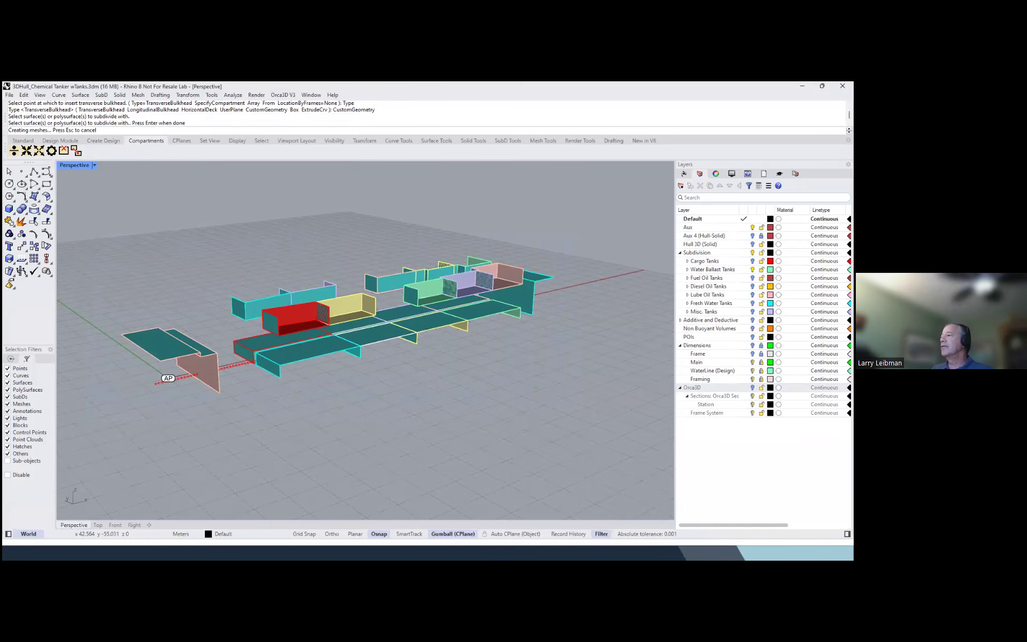
Enable the clipping box and move its starboard limit inboard to cut open the subdivided hull
mouse_move(547, 319)
right_down()
mouse_move(547, 282)
mouse_move(553, 337)
right_up()
scroll(177, 308, up, 4)
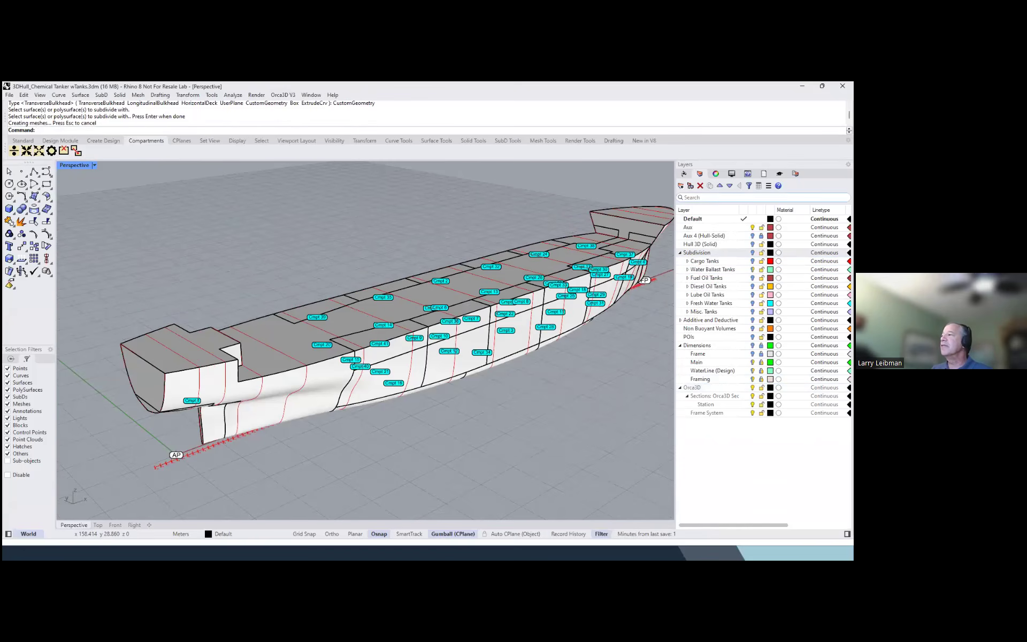
click(700, 174)
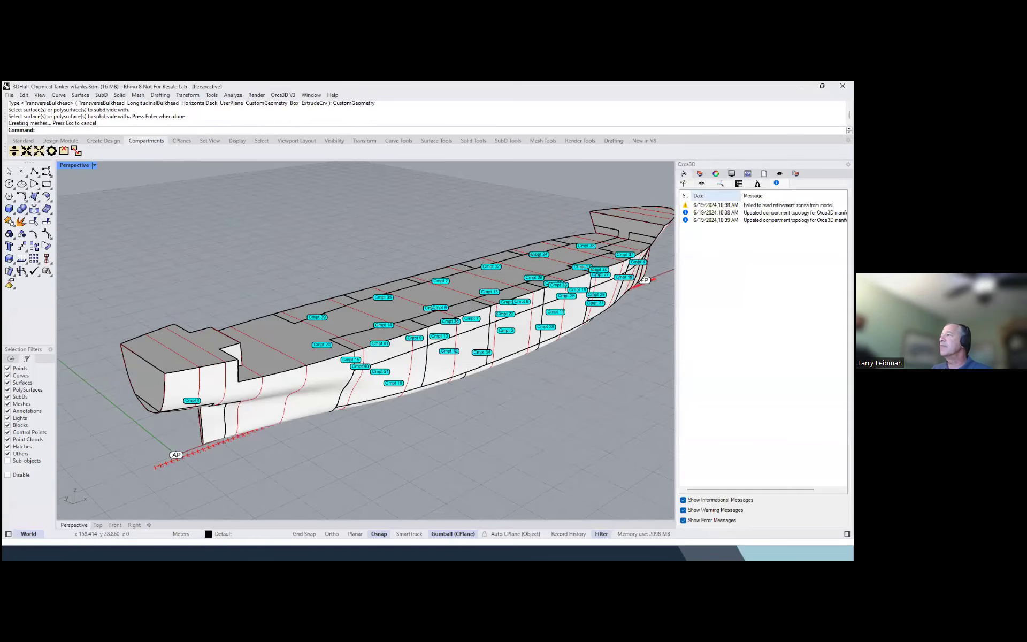
click(684, 184)
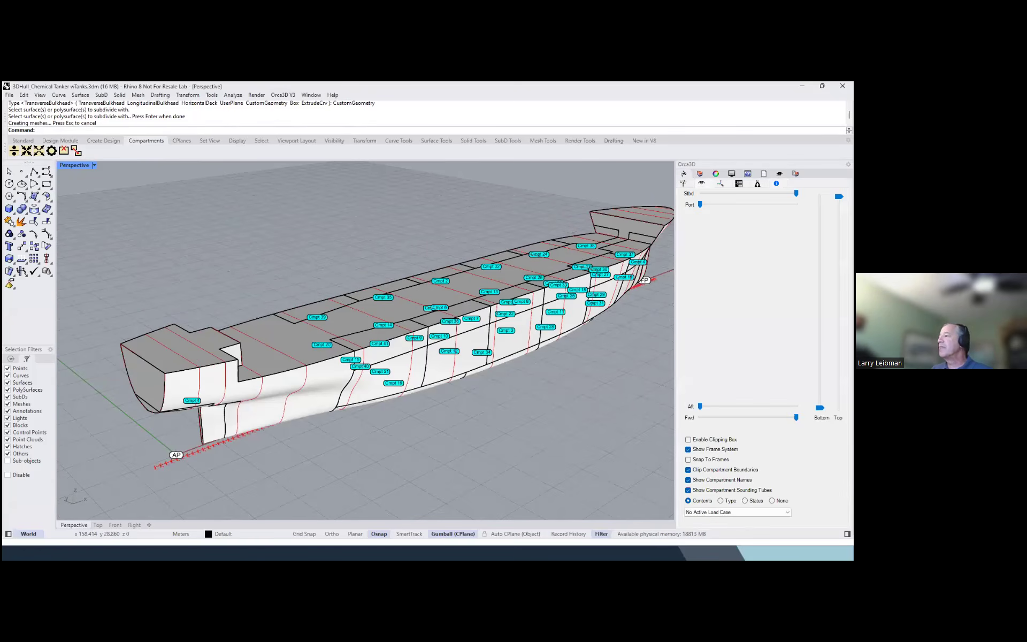
click(688, 439)
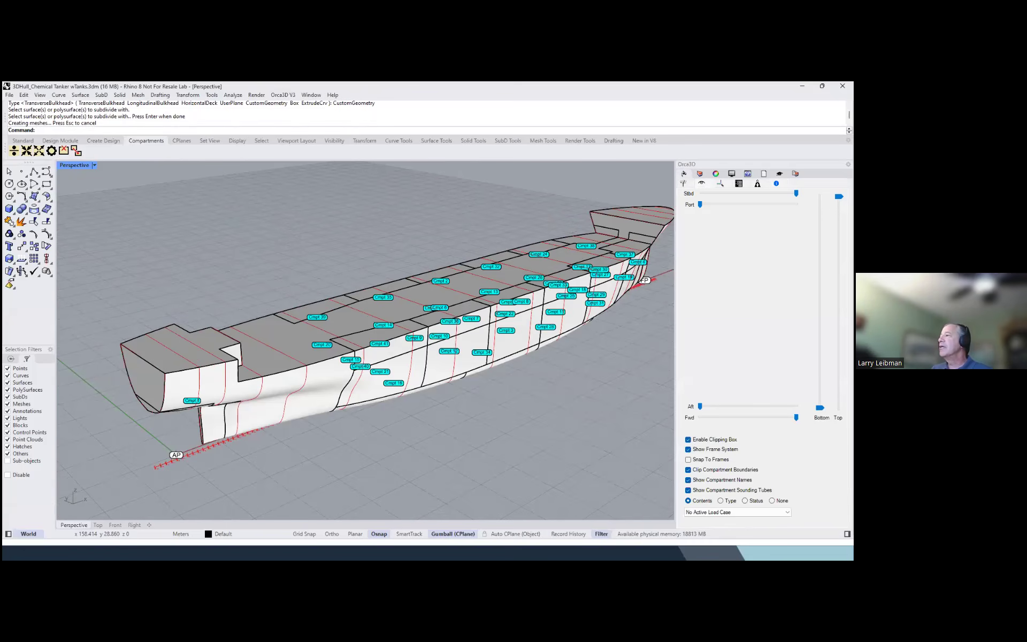
drag(795, 193, 769, 193)
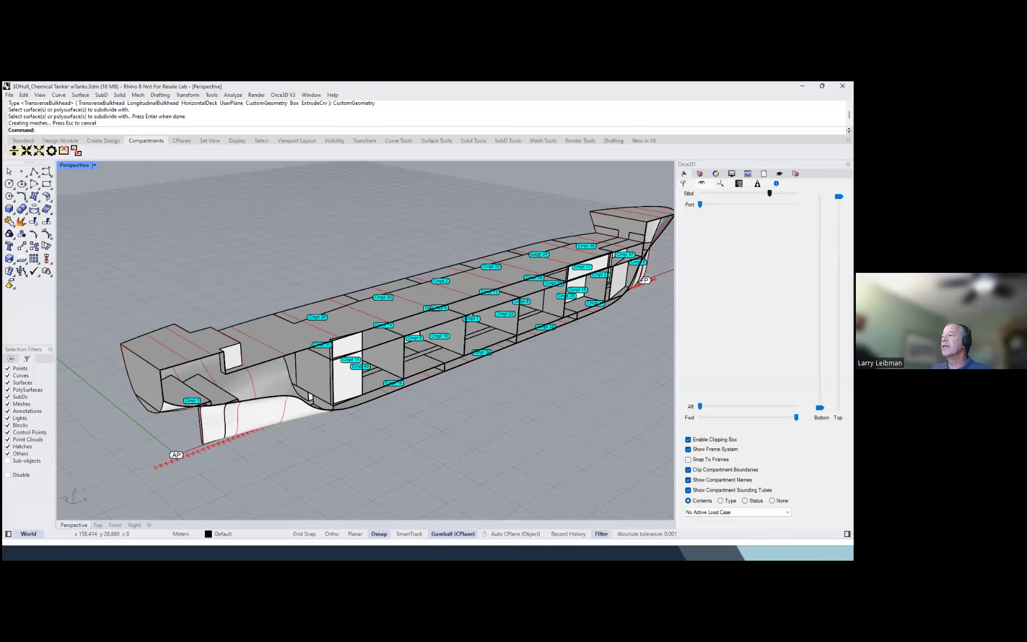
scroll(235, 331, down, 2)
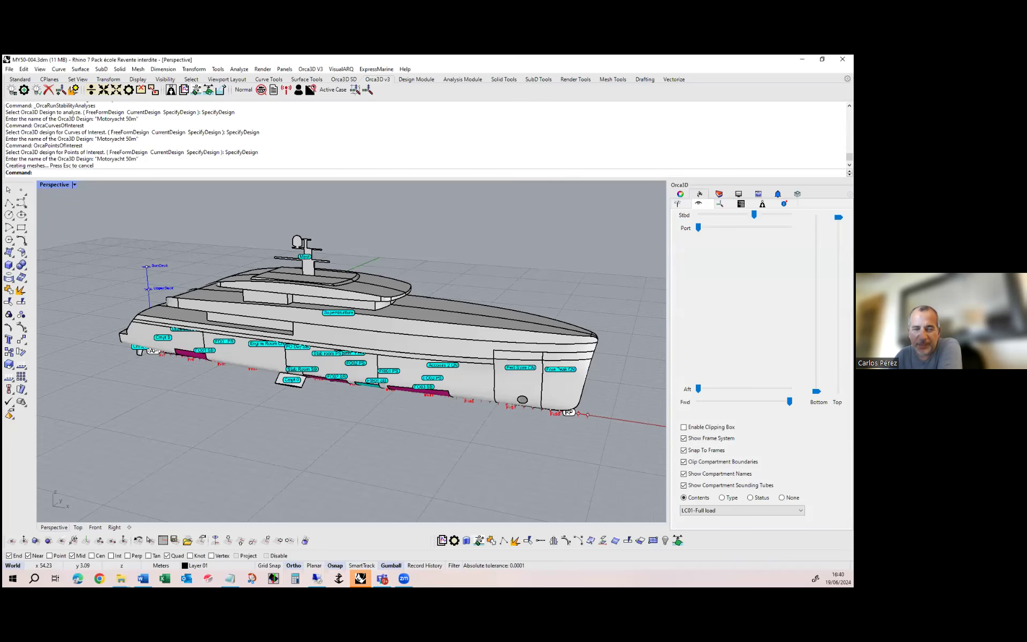
Enable the clipping box on the 50 m motor yacht model and move its starboard limit to about the centreline
right_drag(471, 422, 470, 437)
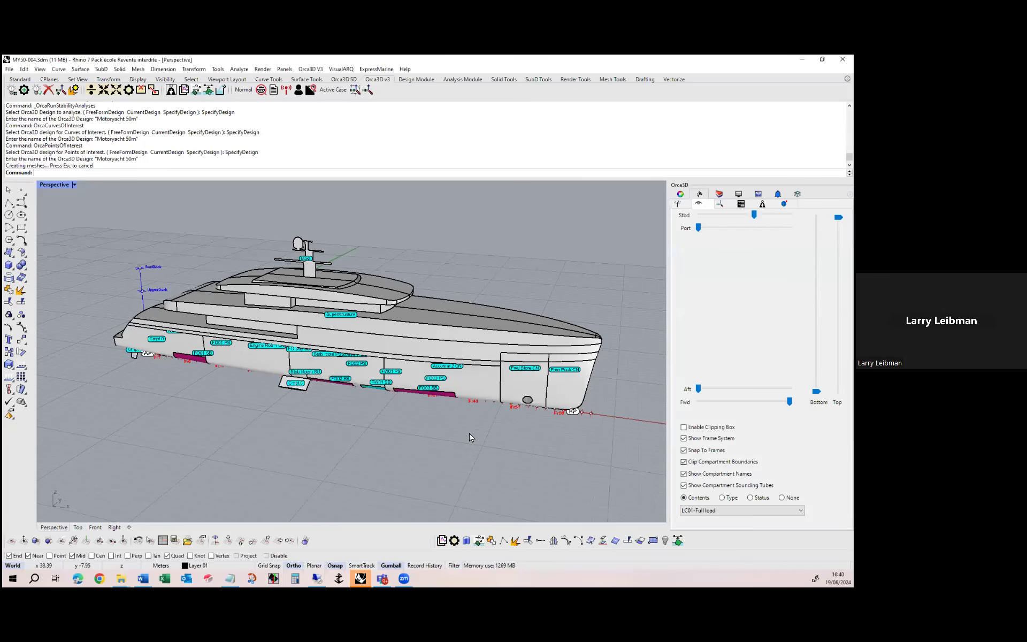
right_drag(480, 321, 490, 329)
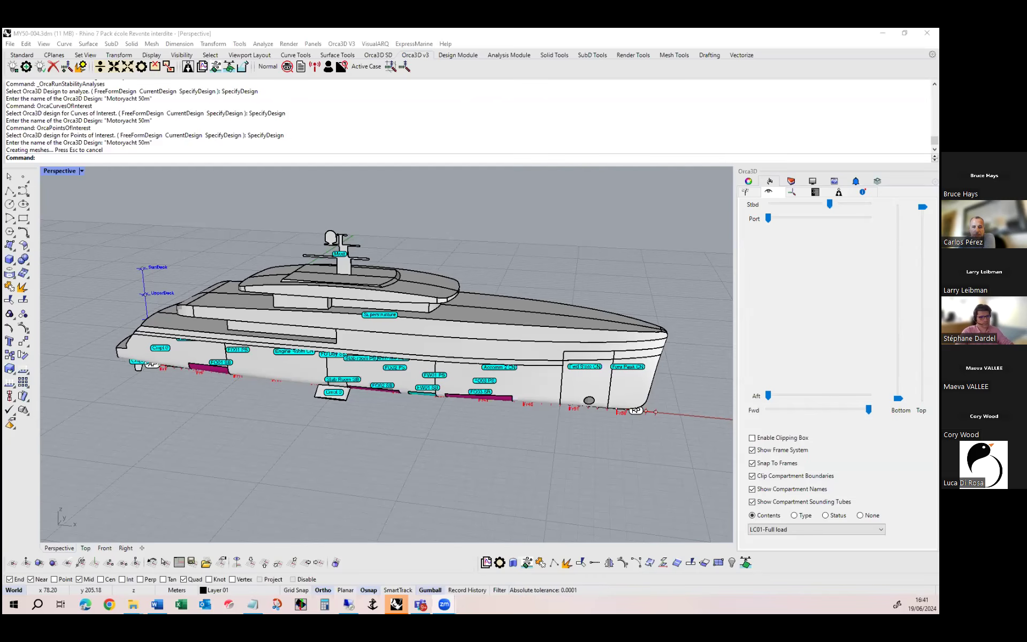
right_drag(662, 321, 674, 276)
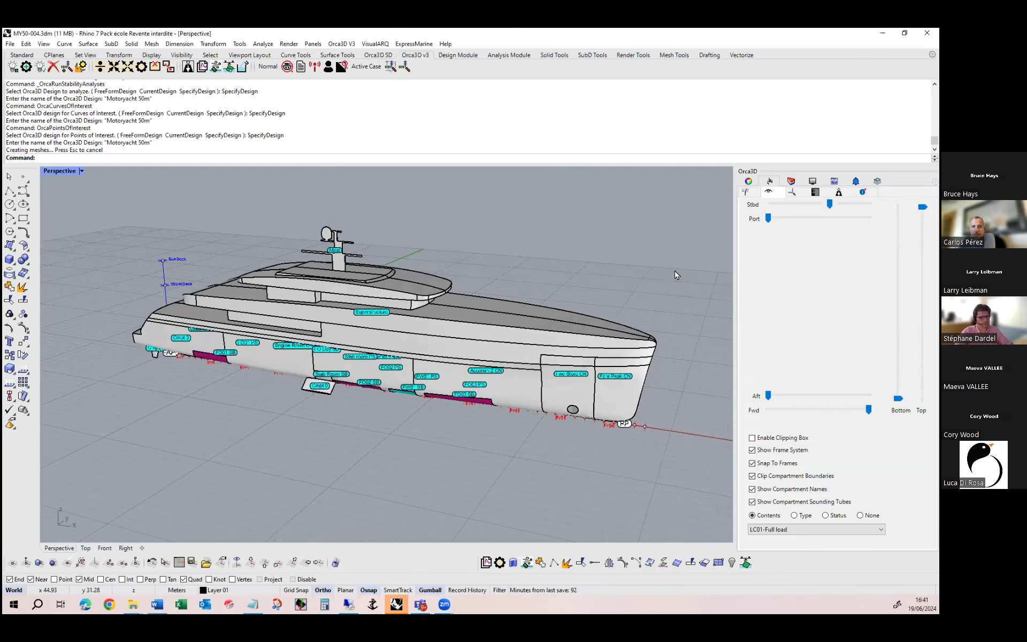
click(751, 438)
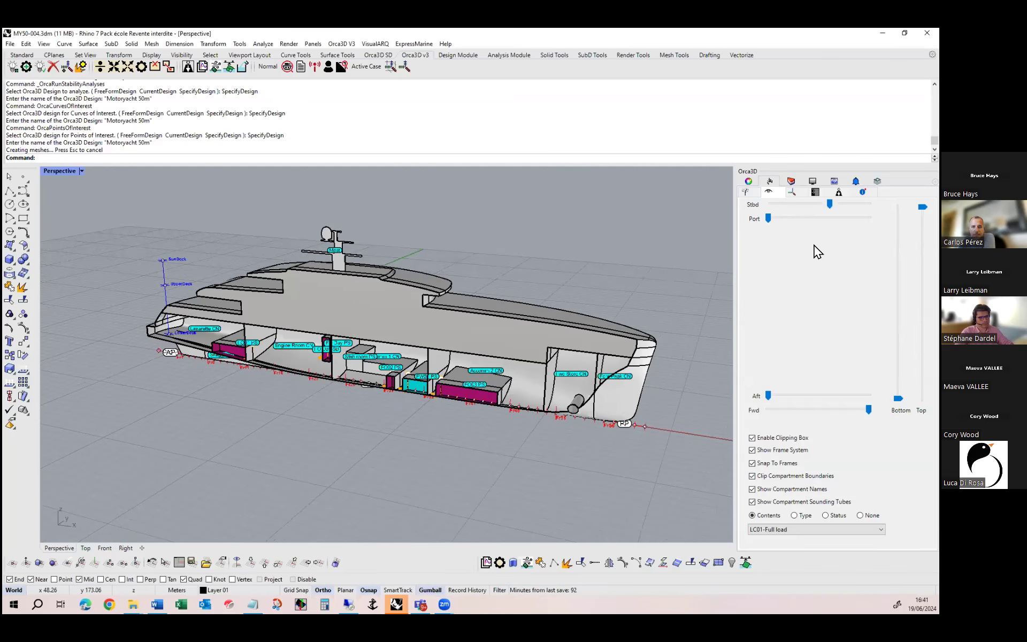
drag(829, 204, 822, 204)
Turn off the clipping plane fills in the shaded view of the sectioned yacht and return to the Orca3D visibility settings
click(813, 181)
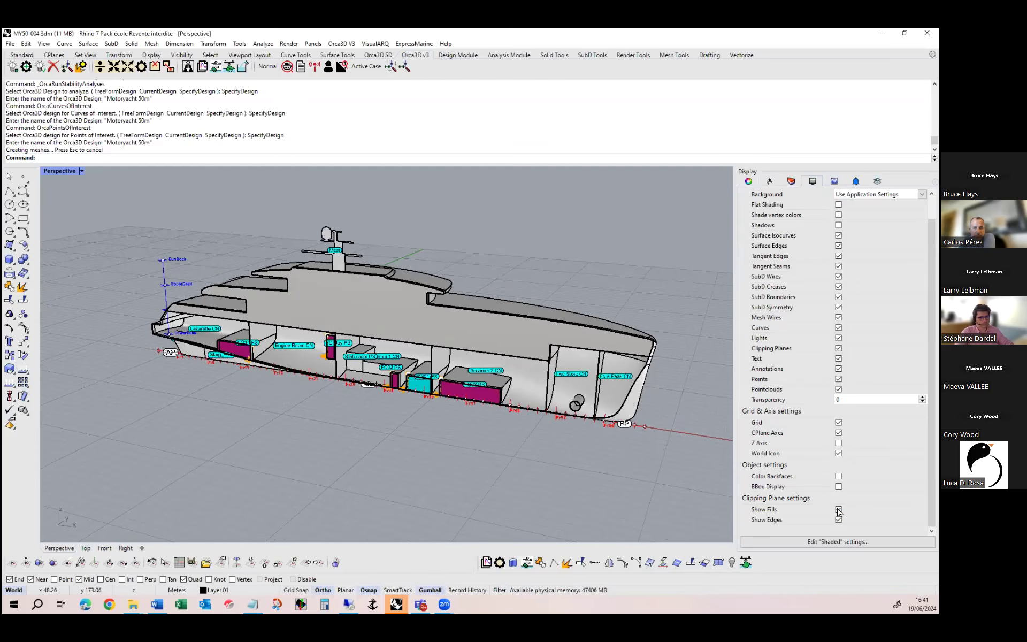
click(838, 509)
right_drag(349, 188, 351, 180)
scroll(395, 264, up, 2)
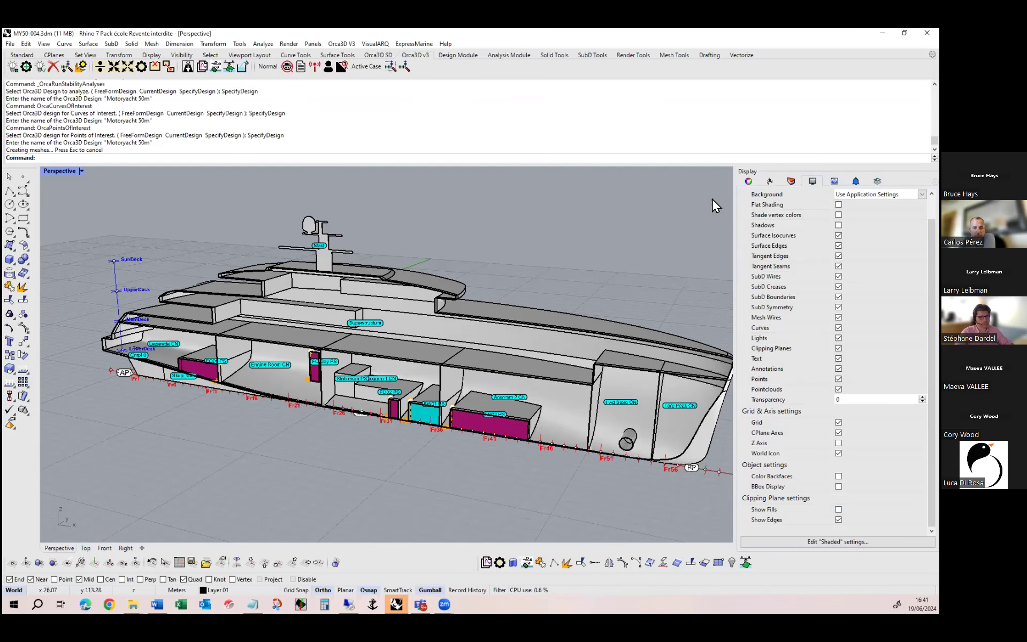
click(768, 183)
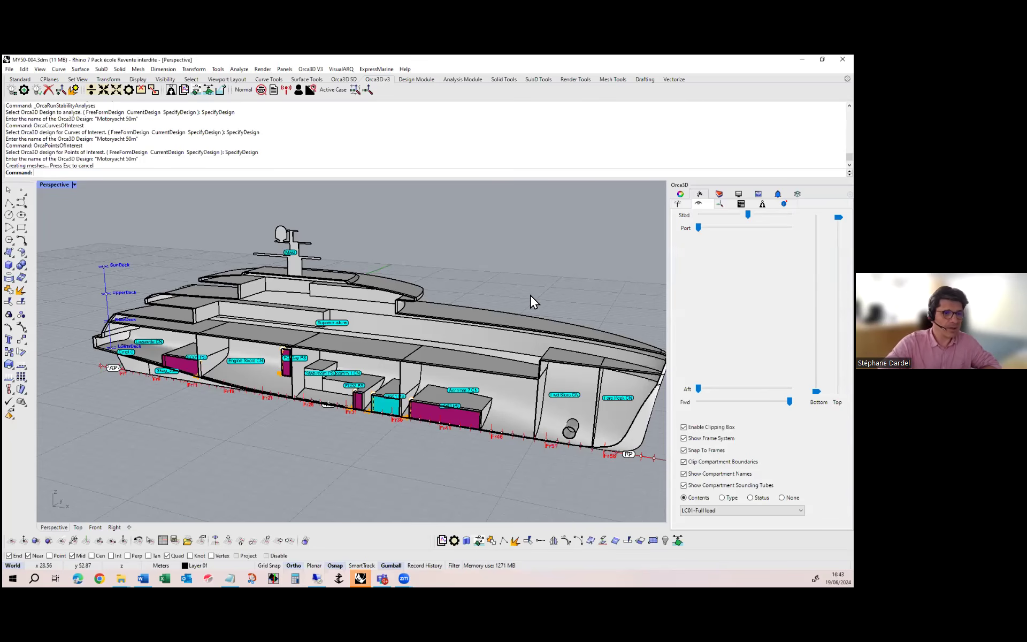
Disable the clipping box, examine the tanks and frame marks along the intact hull, and re-enable the clipping box
scroll(588, 347, down, 2)
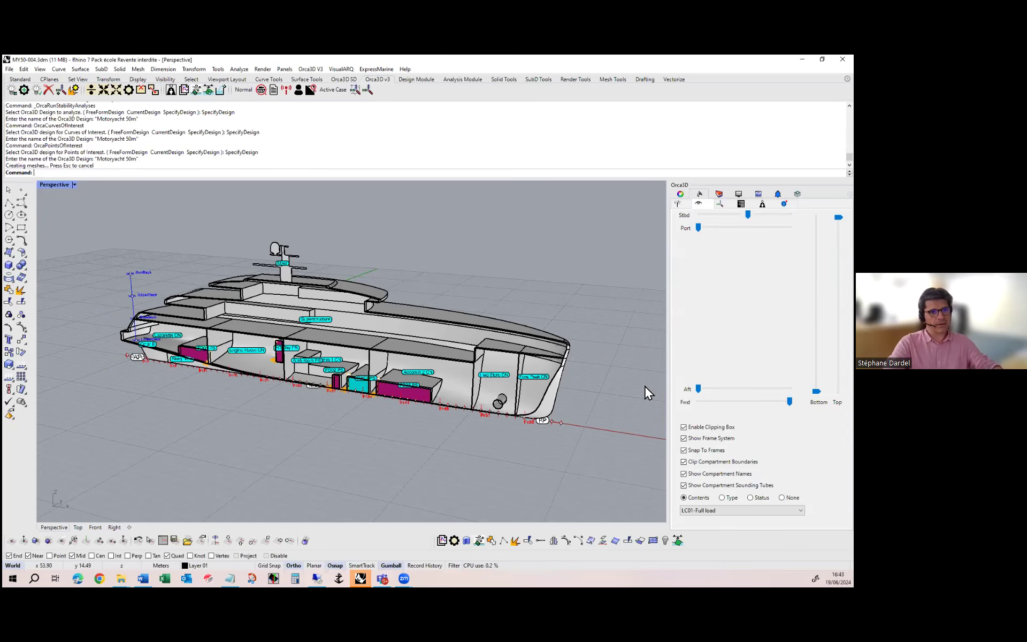
right_drag(396, 323, 387, 338)
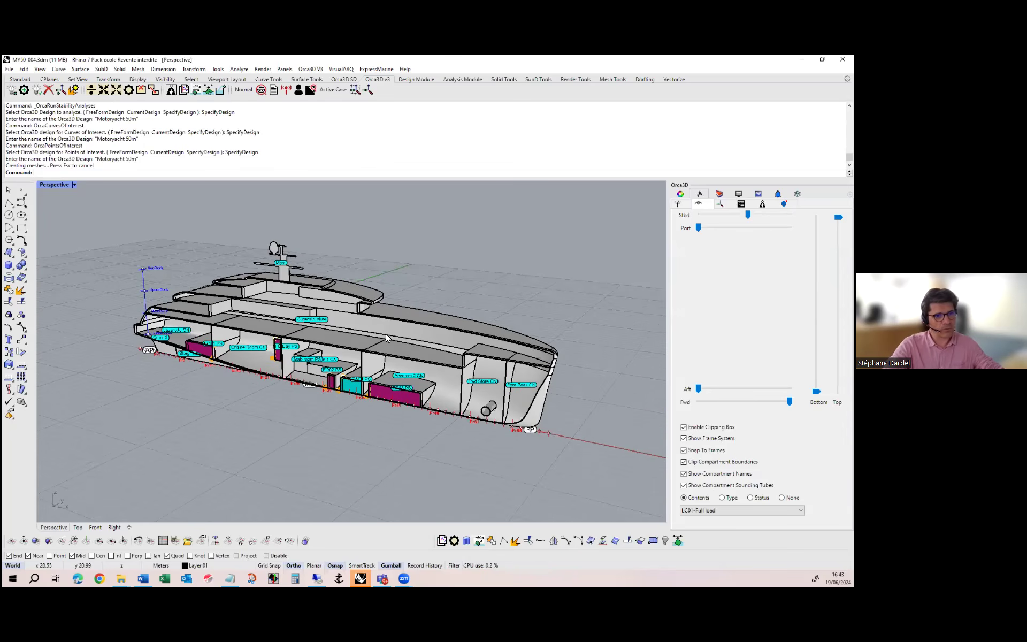
click(684, 427)
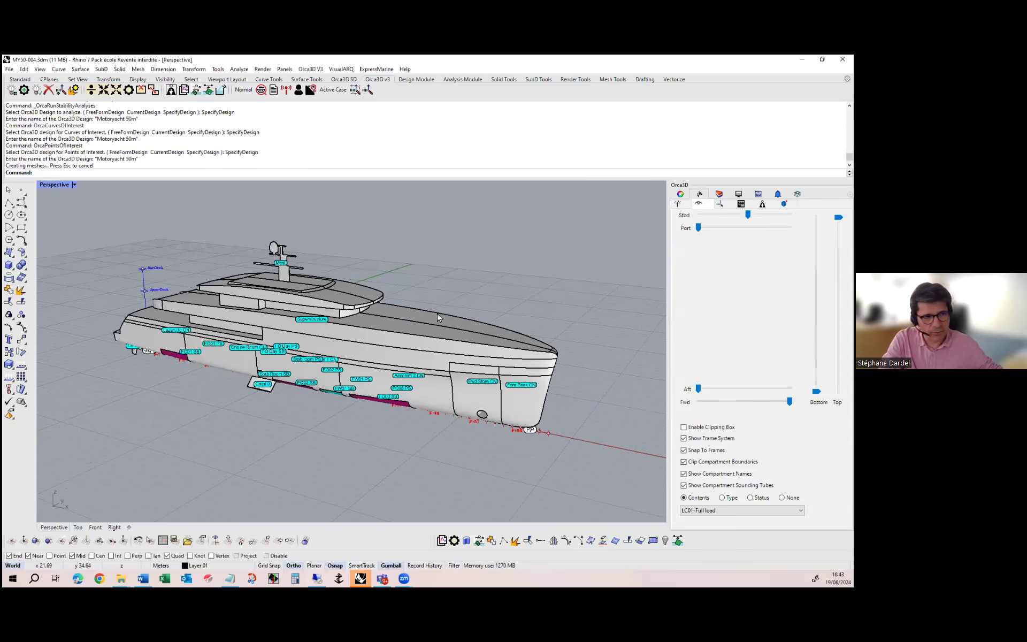
right_drag(270, 352, 355, 320)
scroll(414, 363, up, 3)
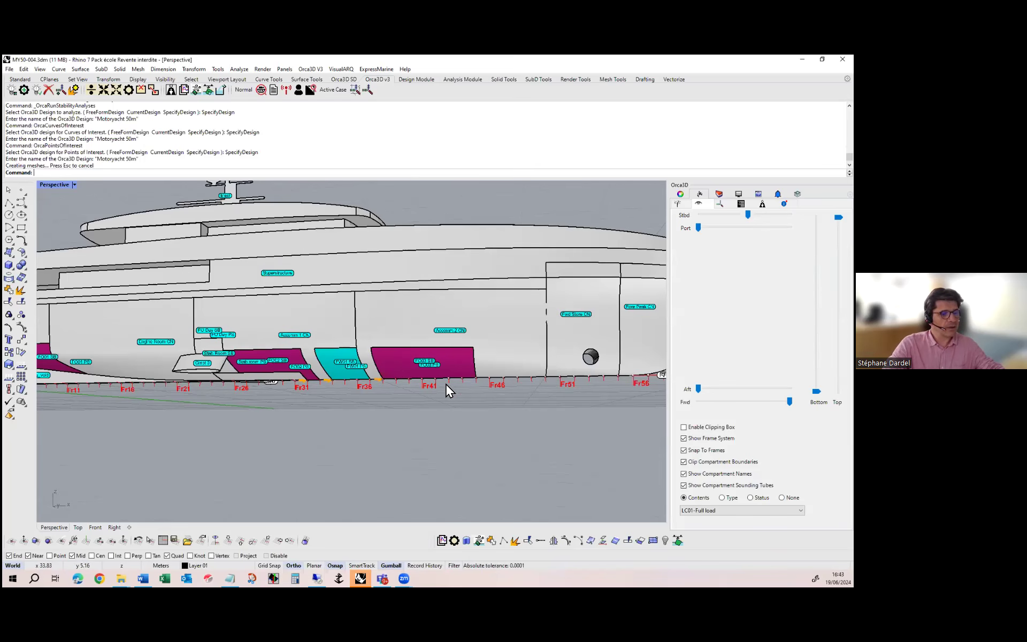
scroll(436, 364, up, 3)
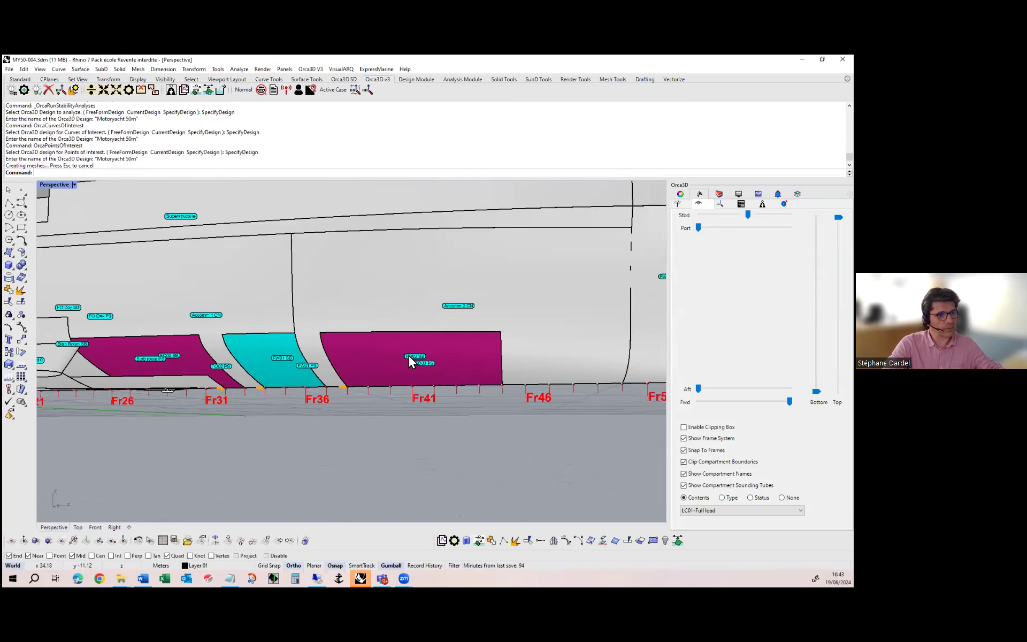
scroll(422, 363, up, 3)
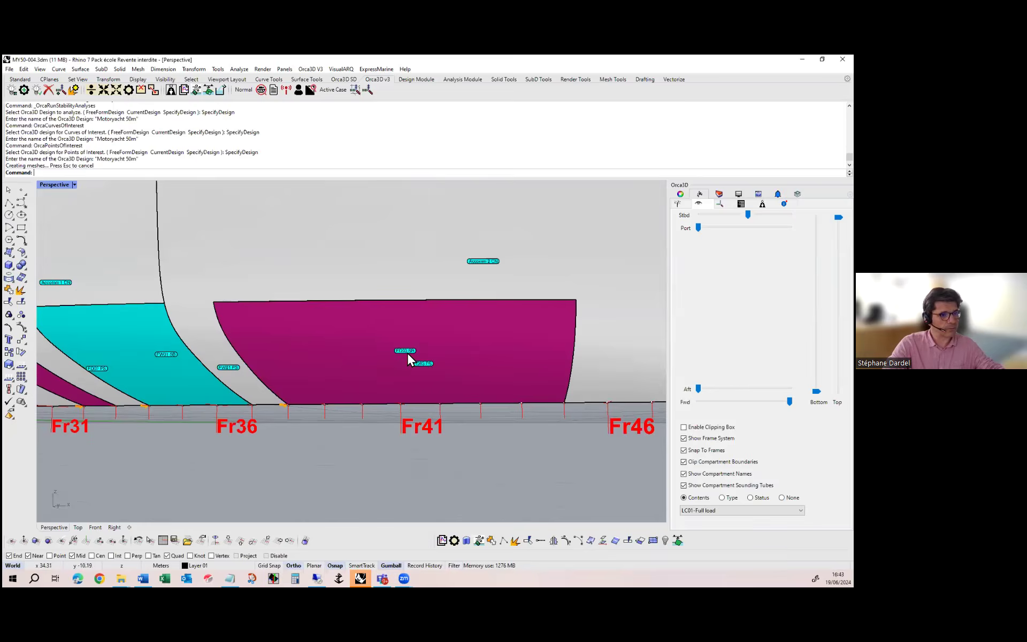
scroll(406, 352, down, 5)
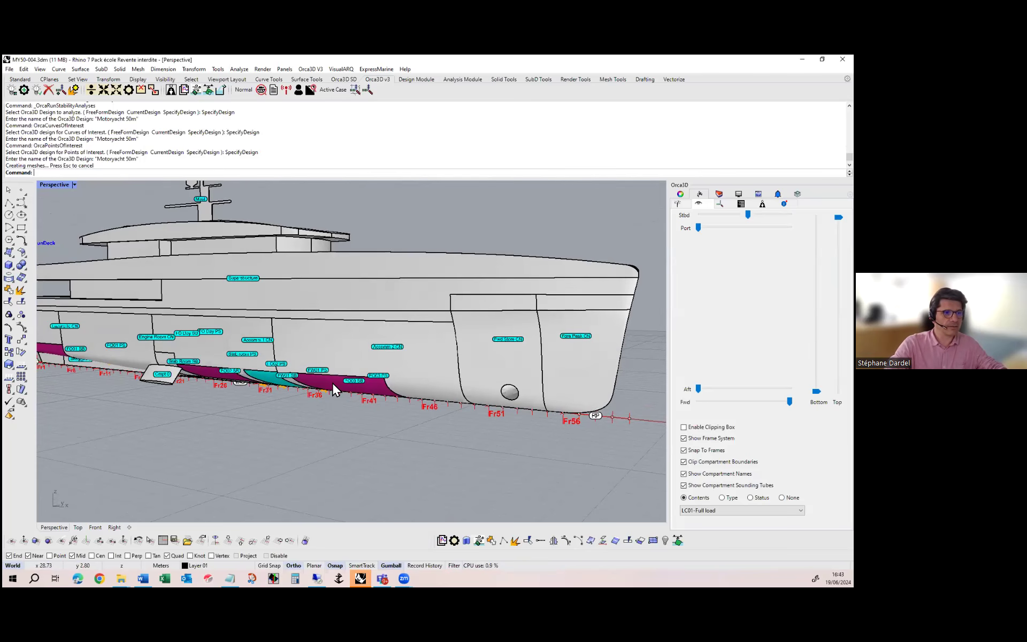
scroll(507, 403, down, 3)
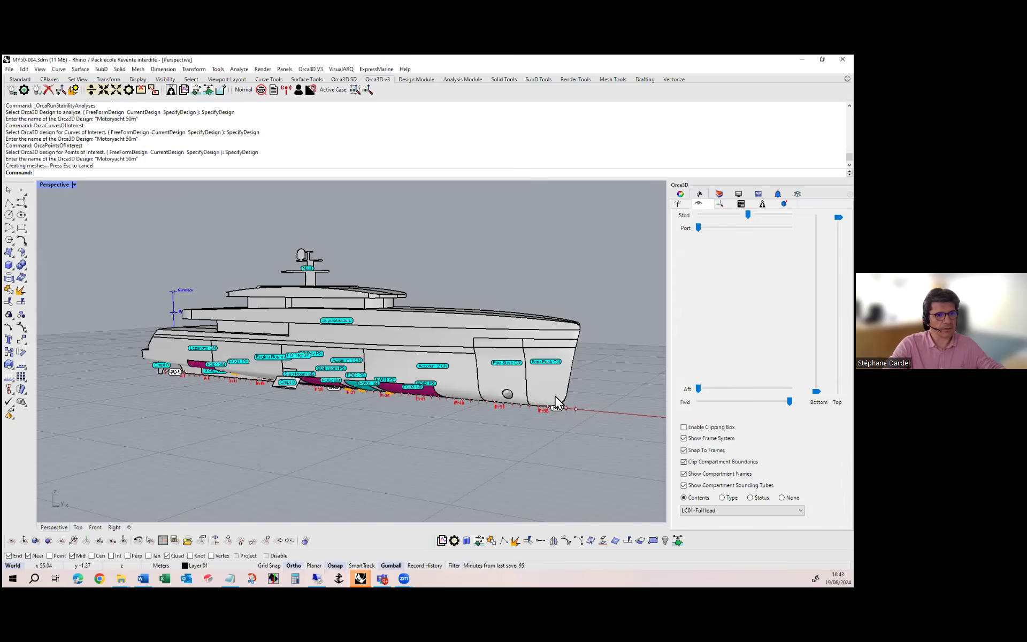
right_drag(546, 405, 540, 422)
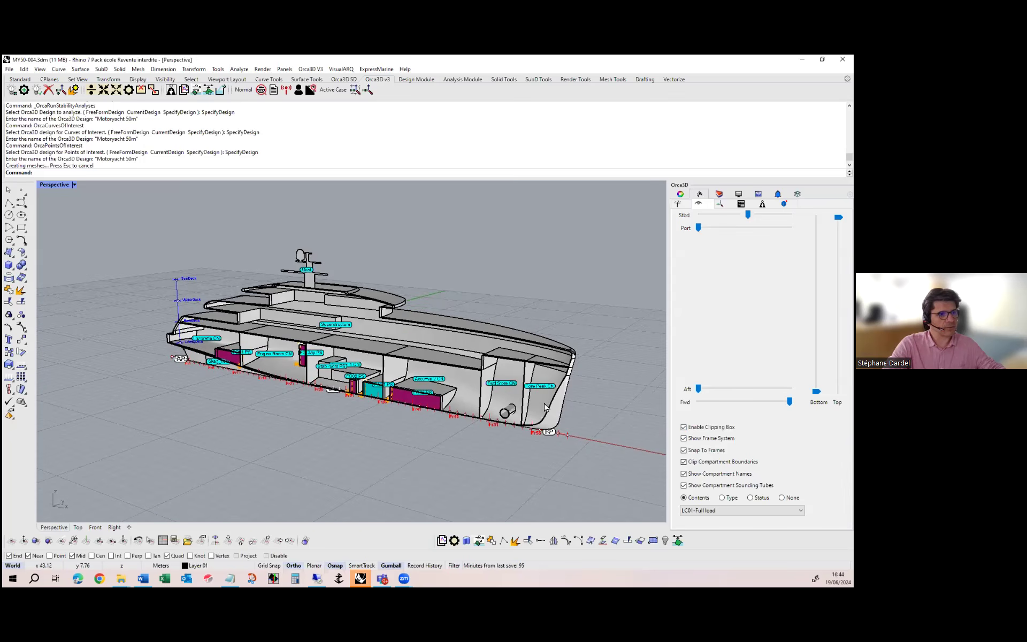
Expand the Motoryacht 50m design and the Fixed Load Groups folder in the Orca3D product model tree
click(678, 206)
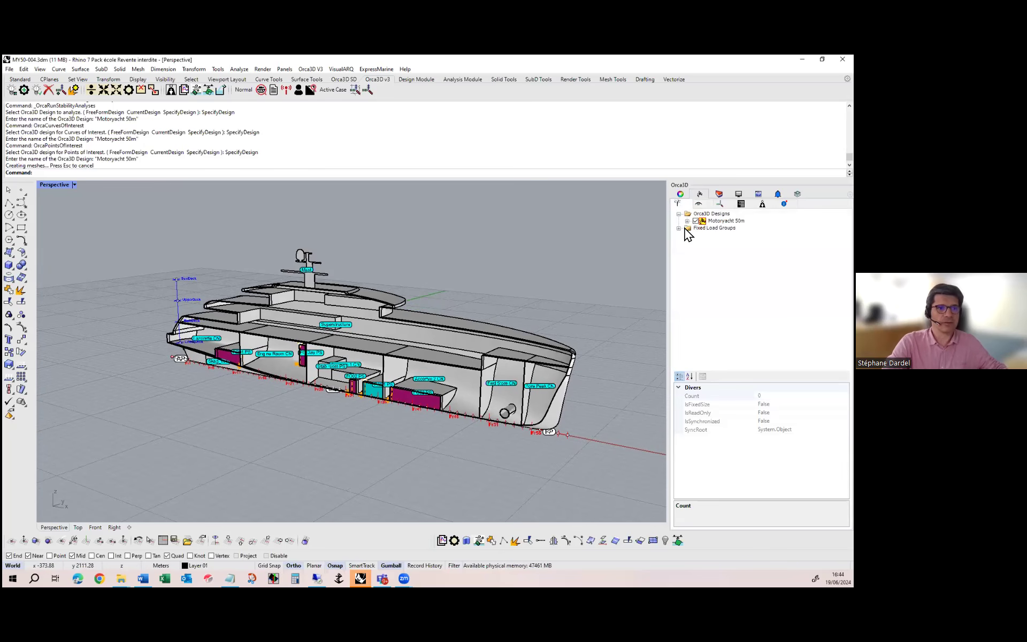
click(687, 221)
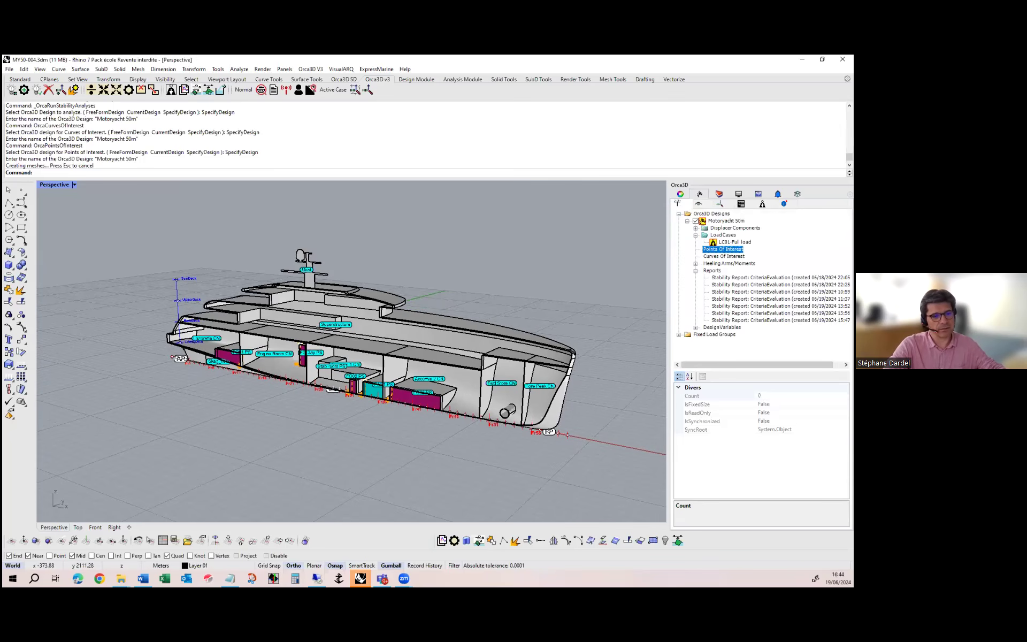
click(315, 71)
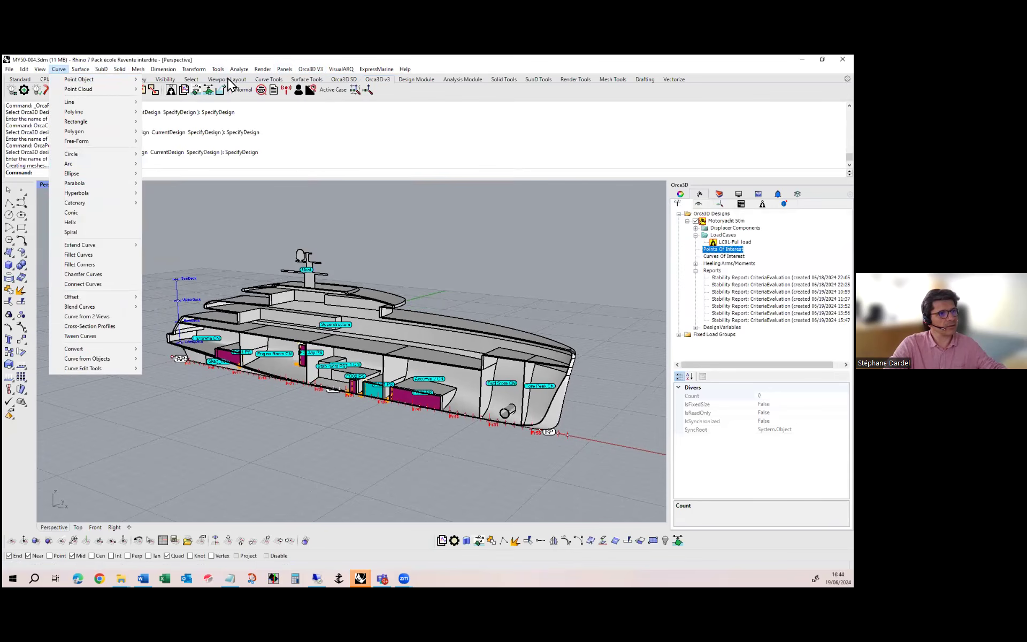
click(401, 98)
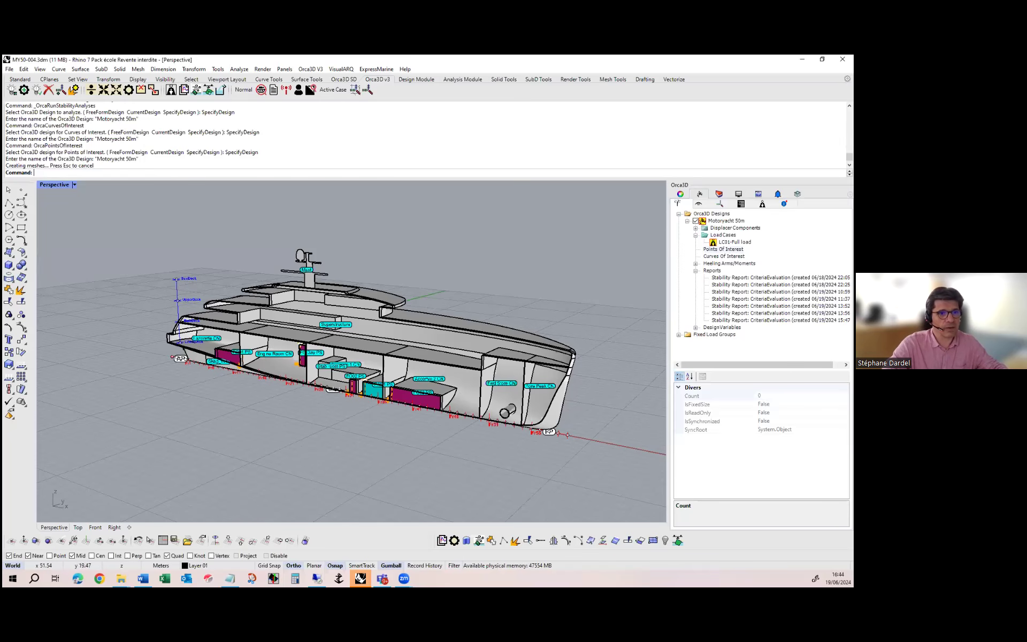
click(723, 235)
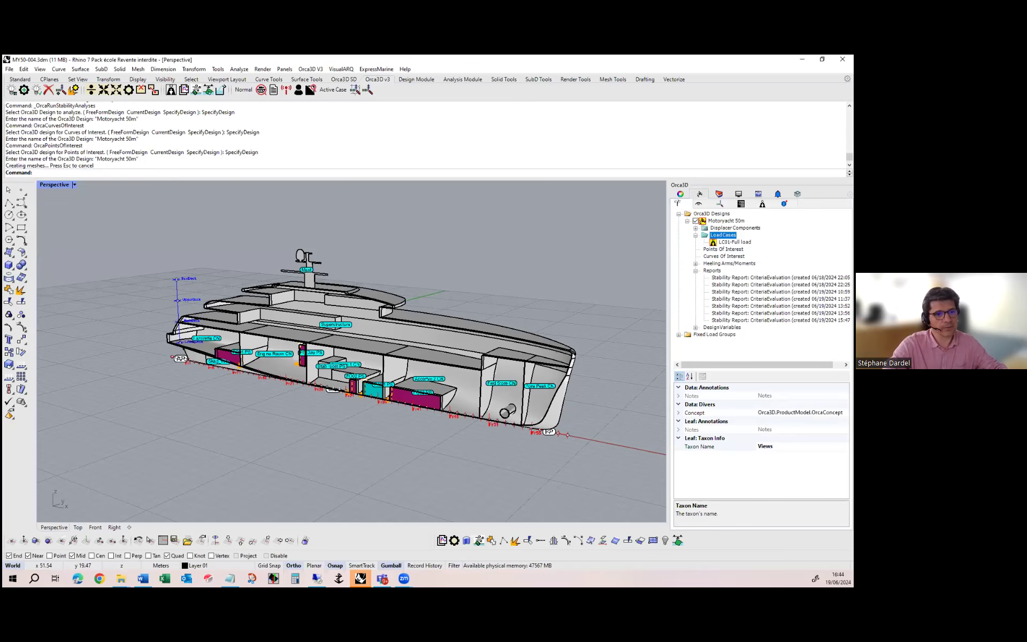
click(678, 335)
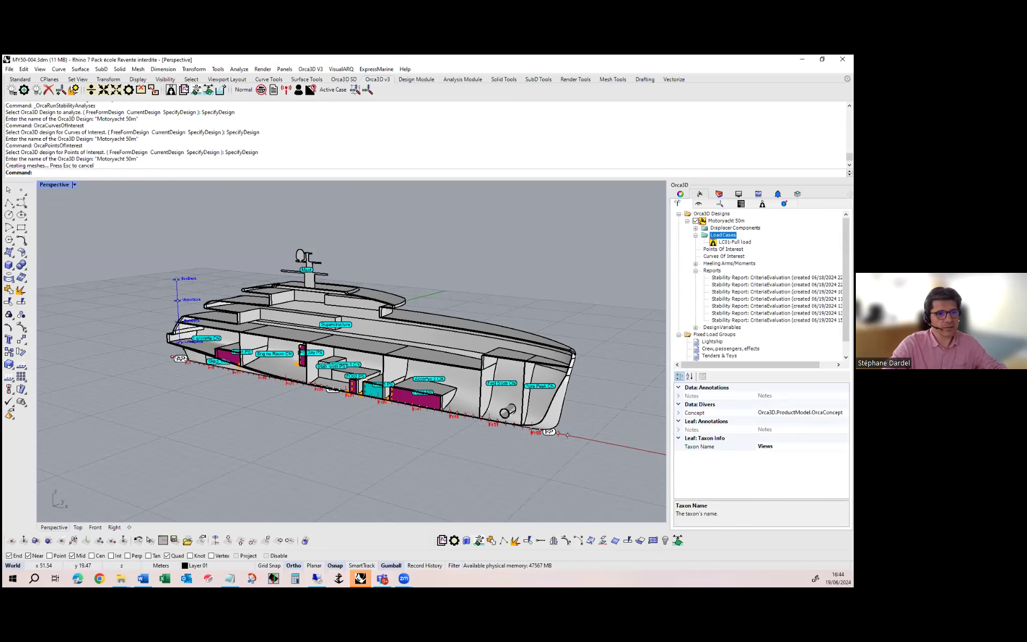
Open the fixed load group manager and inspect the weight and centre of gravity items of the Crew, passengers, effects group
double_click(713, 334)
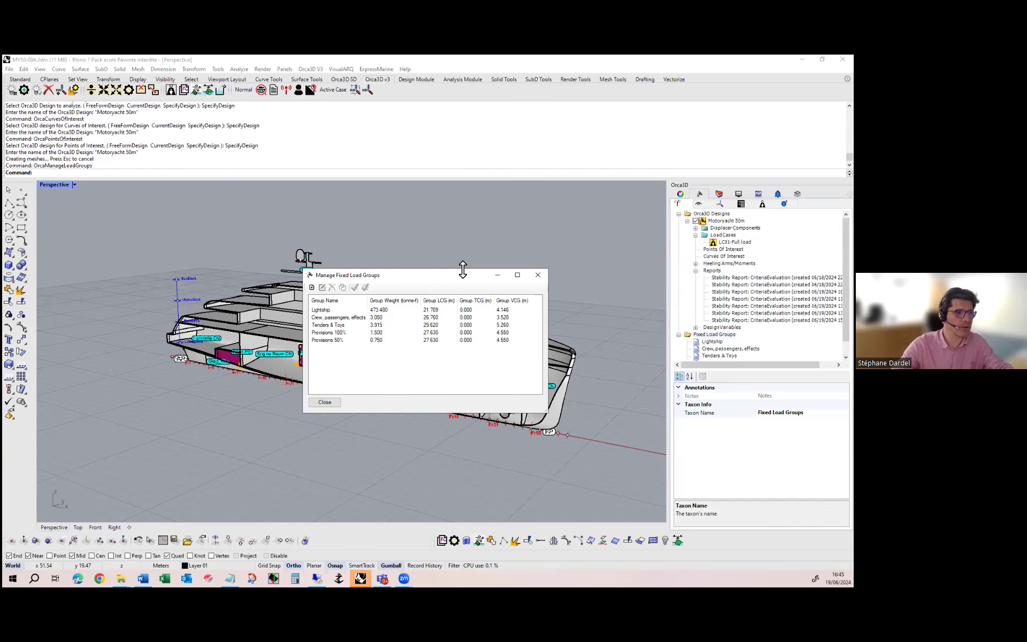
click(323, 318)
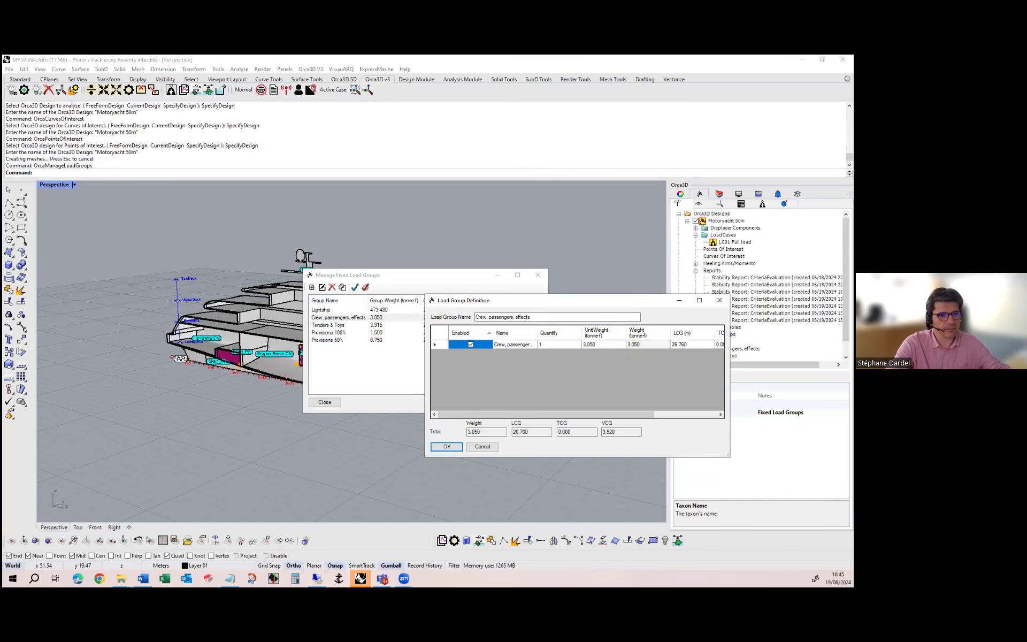
drag(730, 369, 840, 369)
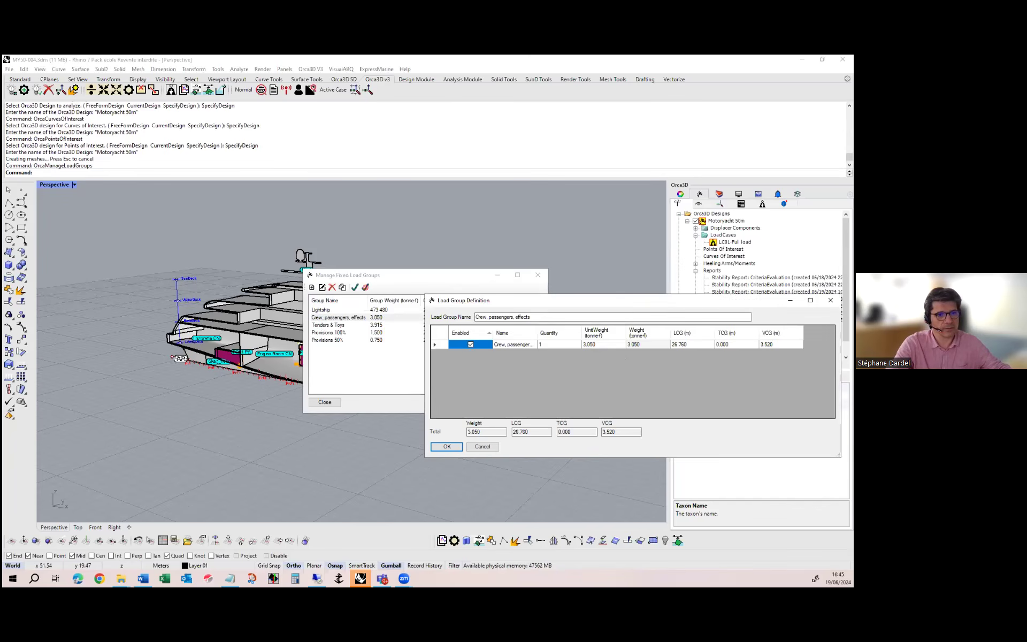
click(483, 446)
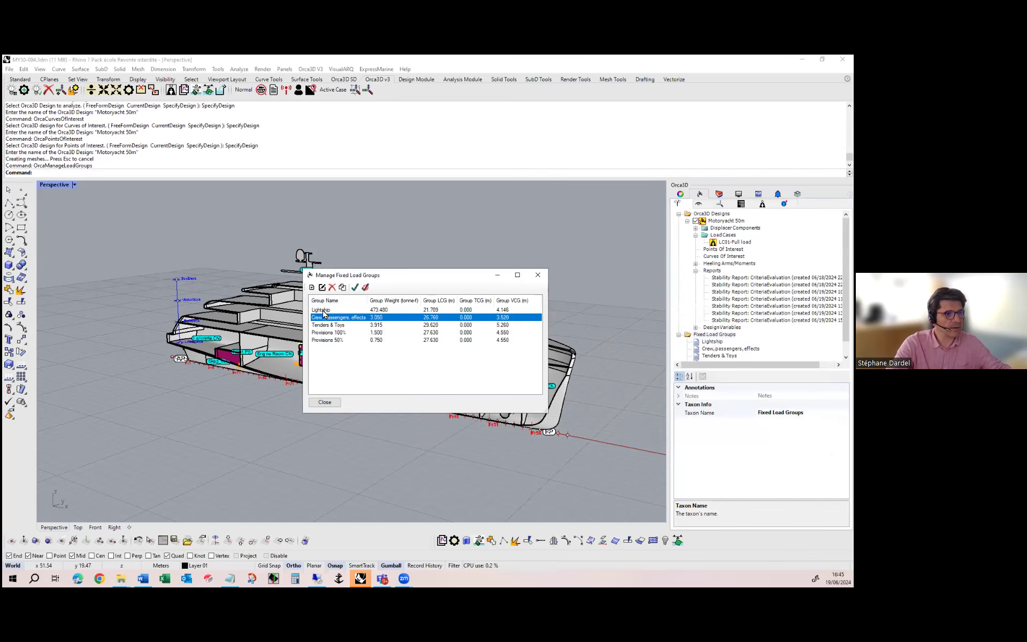
Review the weight items of the Lightship load group in an enlarged window and close the fixed load group manager
double_click(322, 309)
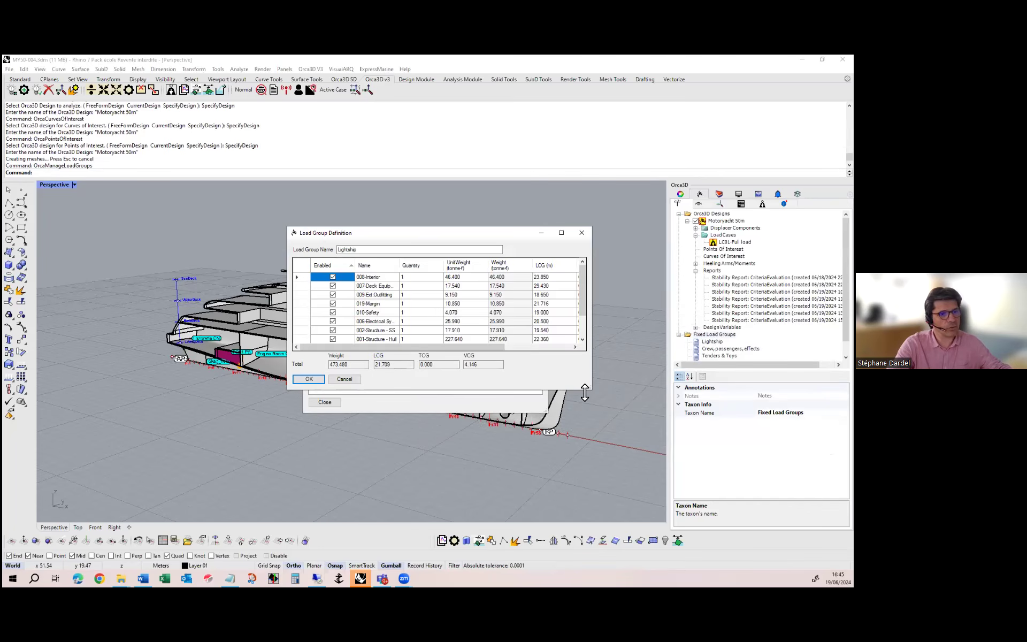
drag(590, 393, 644, 456)
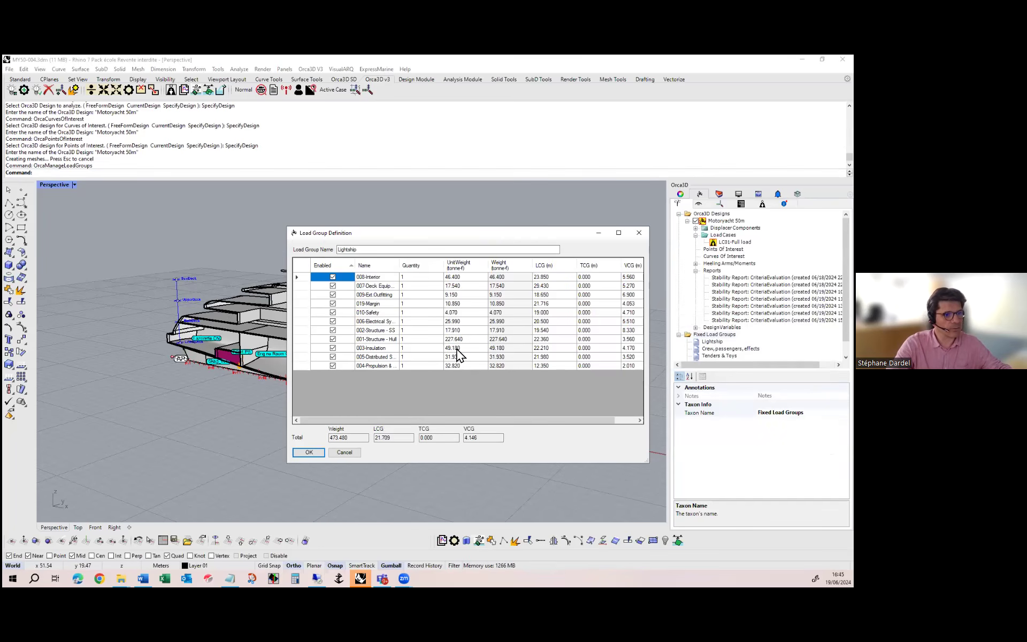
click(339, 453)
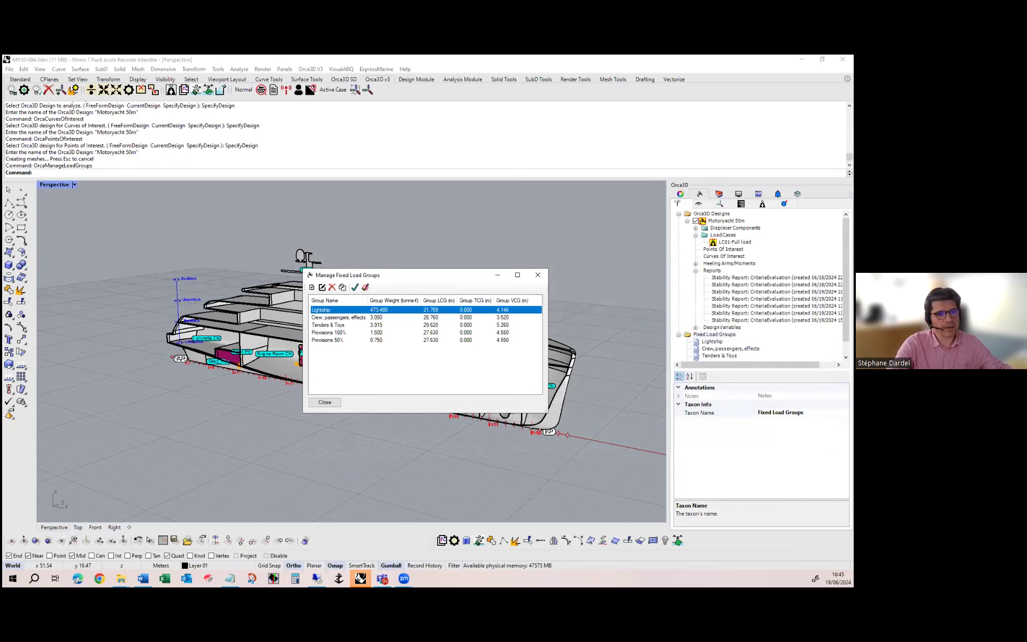
click(544, 278)
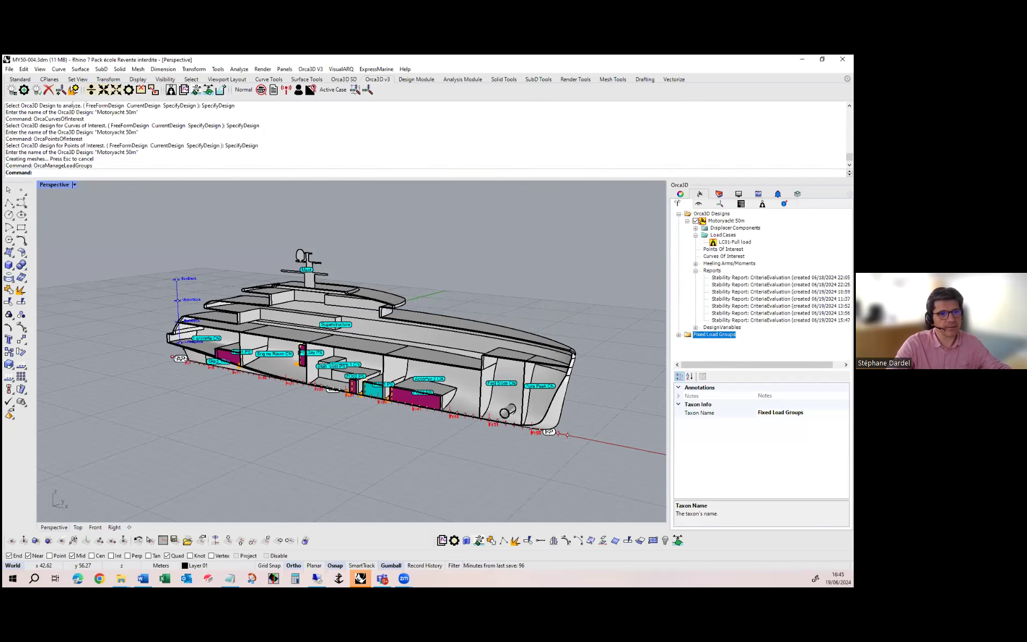
Review the fluid and fixed loads of the LC01-Full load case and close its definition
double_click(734, 243)
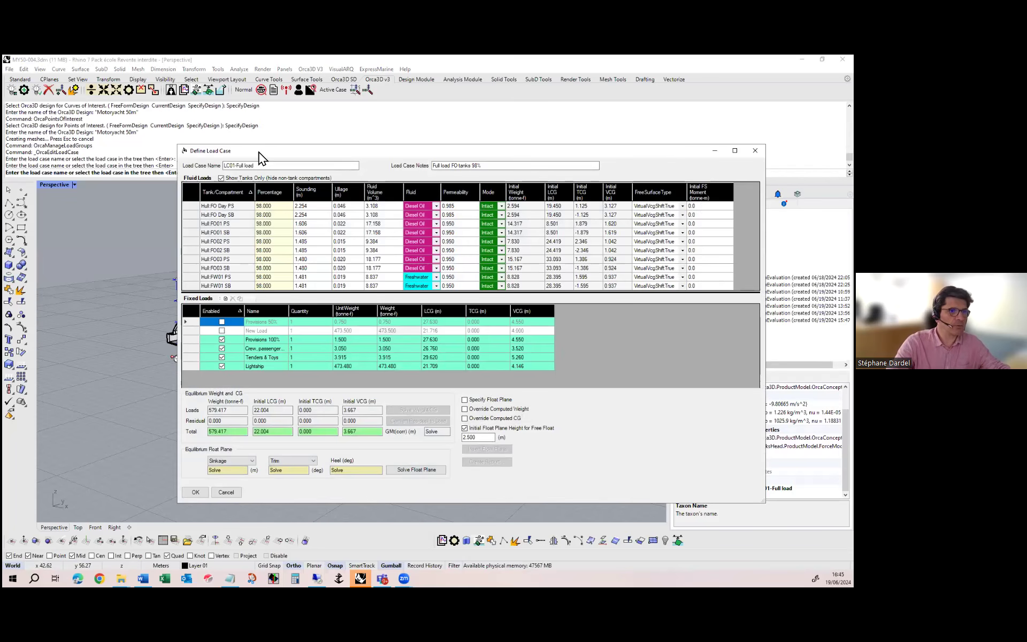
click(755, 150)
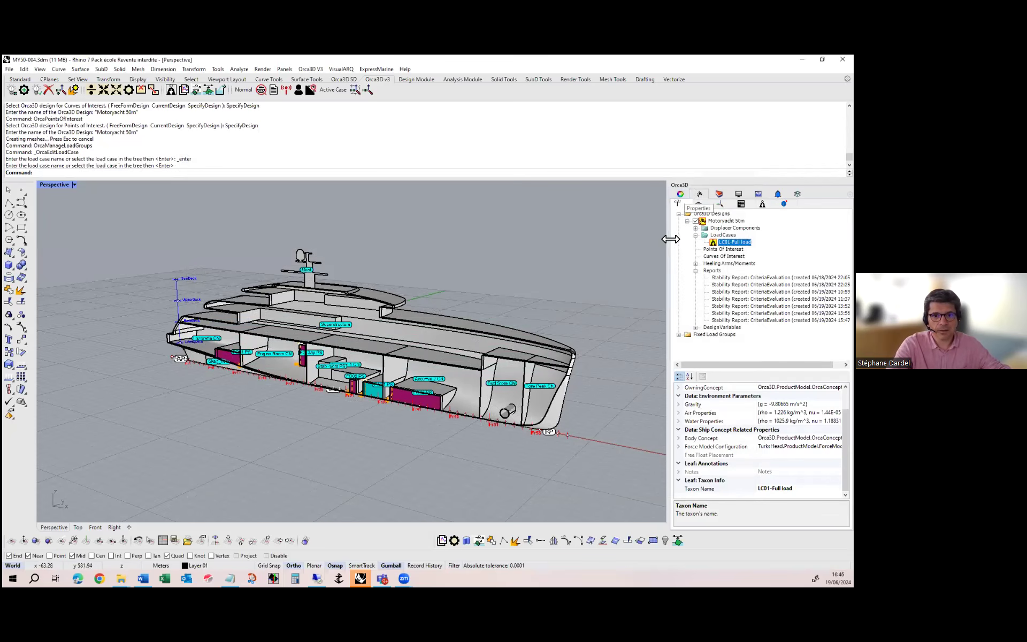
Start a new fluid load case for the Motoryacht 50m design and name it "LC02 - midvoyage"
right_click(723, 234)
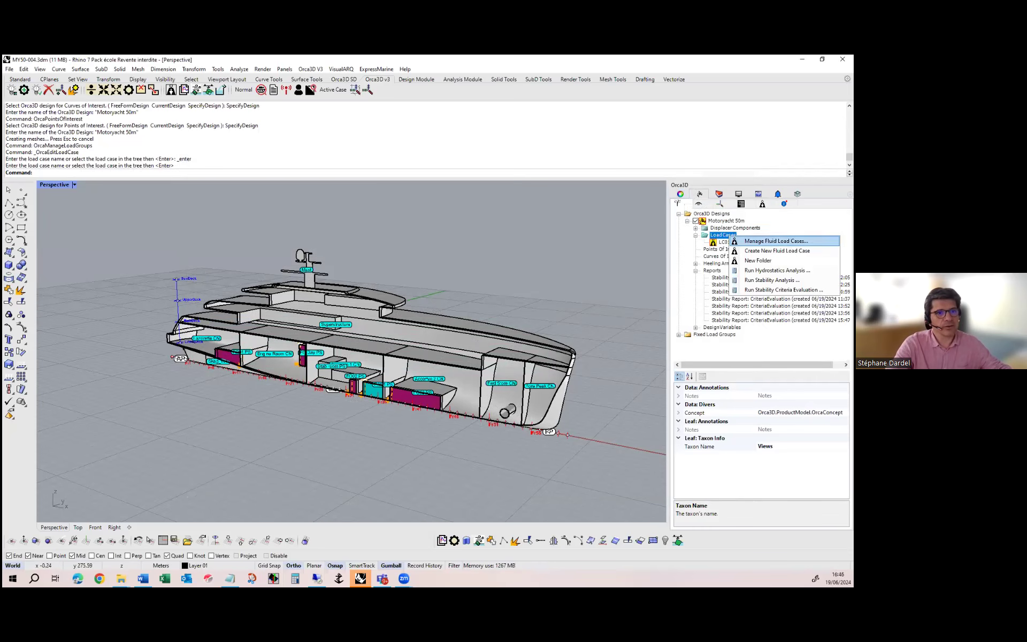
click(778, 250)
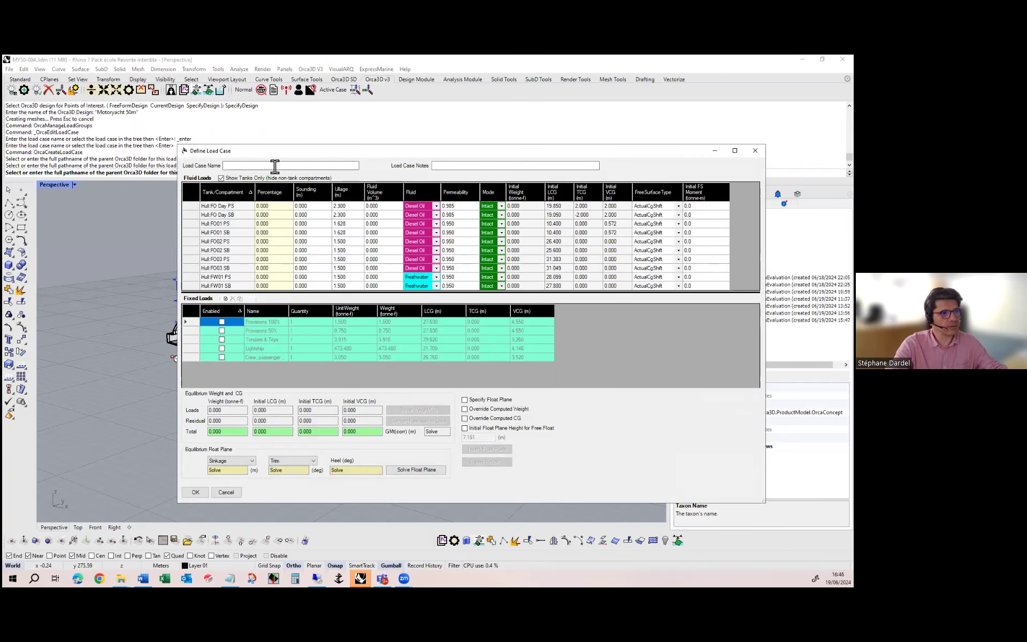
click(437, 167)
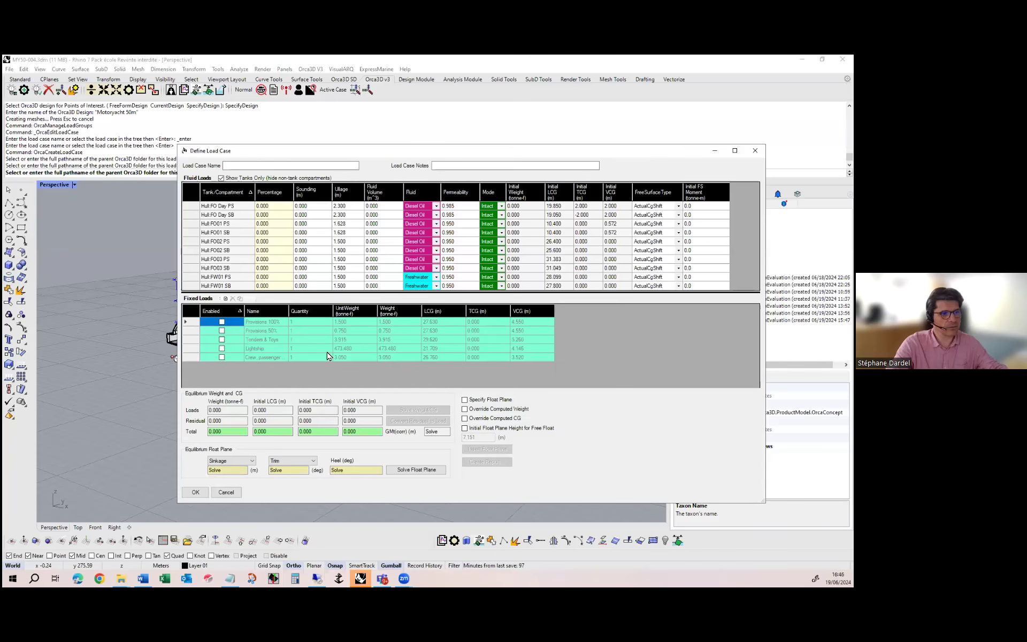
click(243, 165)
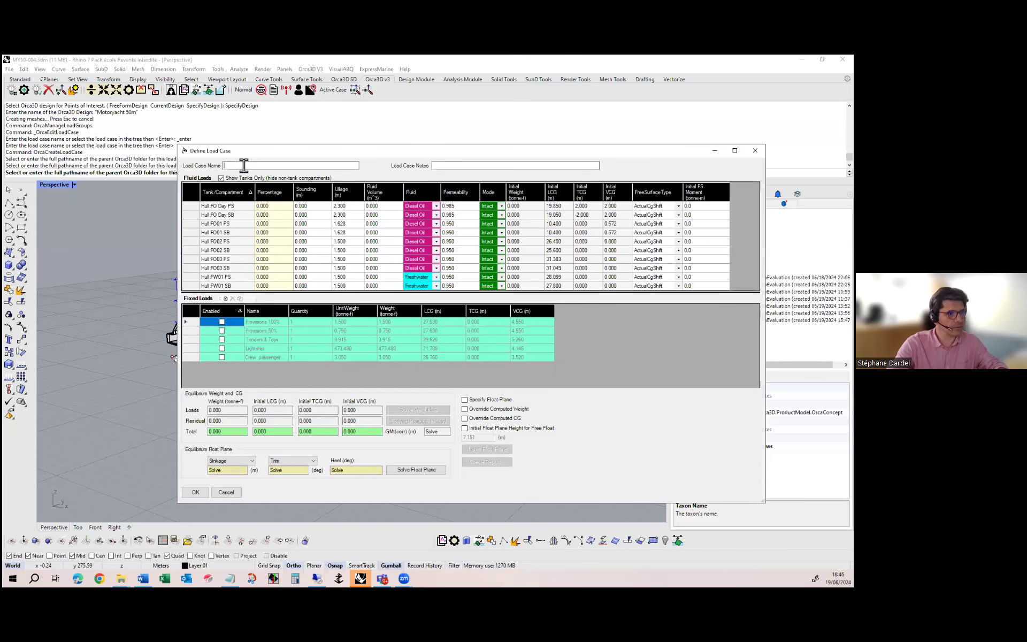
text(LC02)
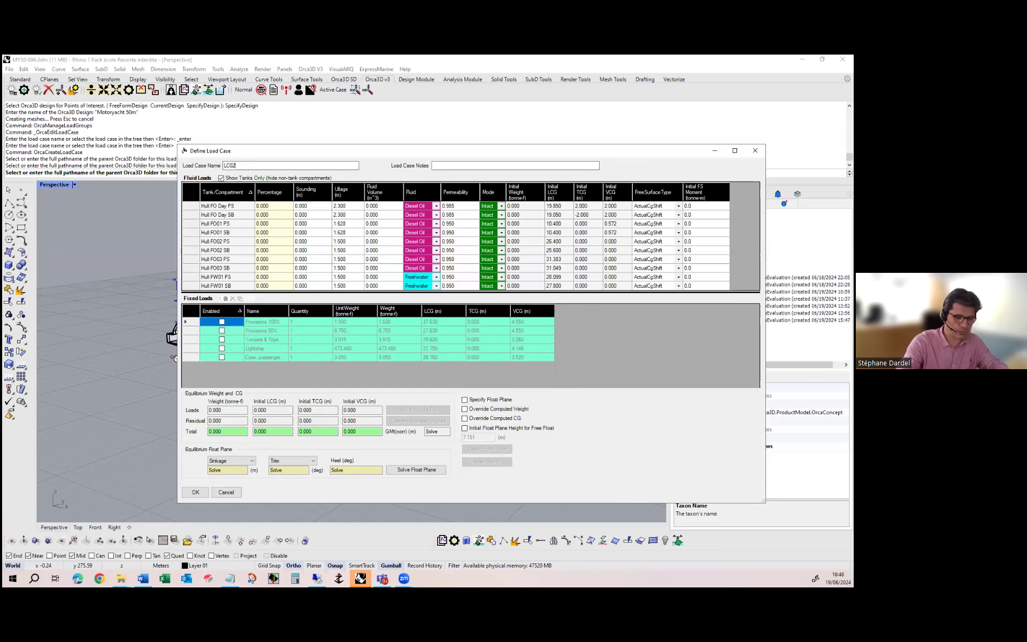
text( - midvo)
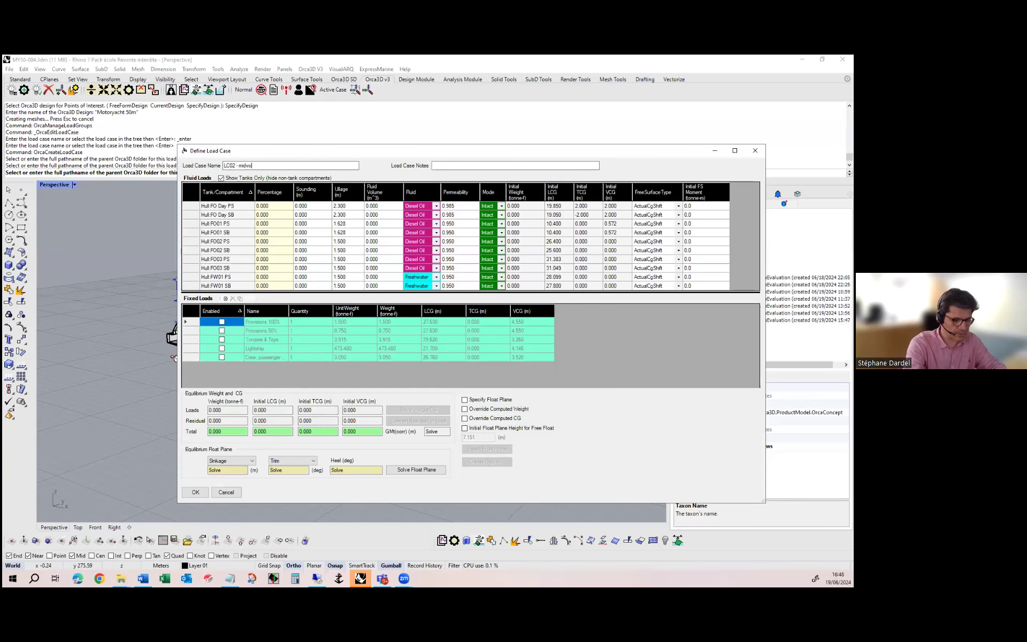
text(yage)
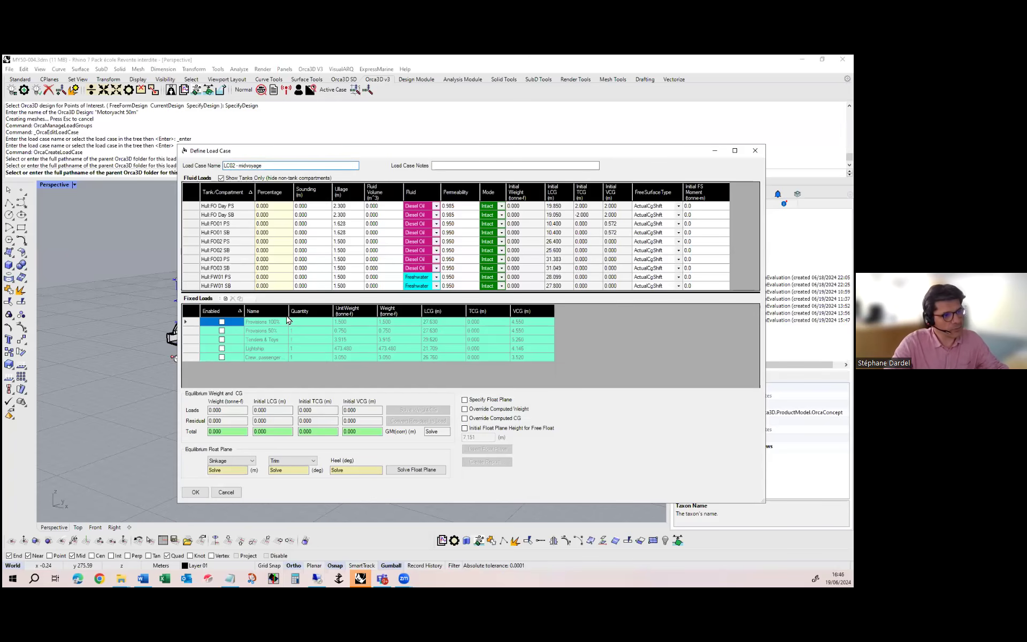
Enable the Lightship, Tenders & Toys, Provisions 50% and crew and passengers fixed loads in the LC02 - midvoyage load case
click(222, 348)
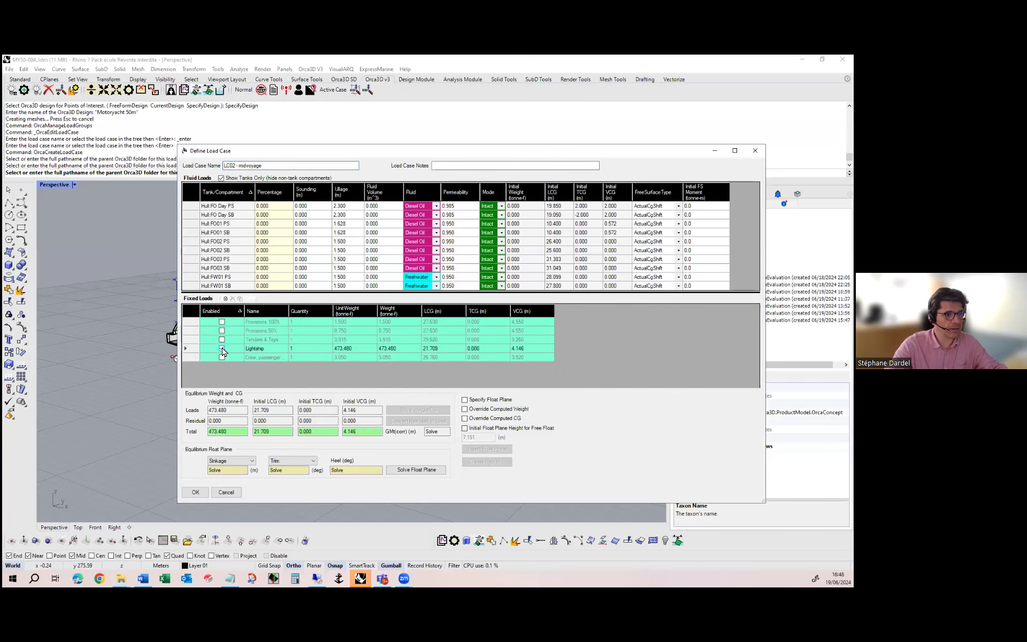
click(222, 338)
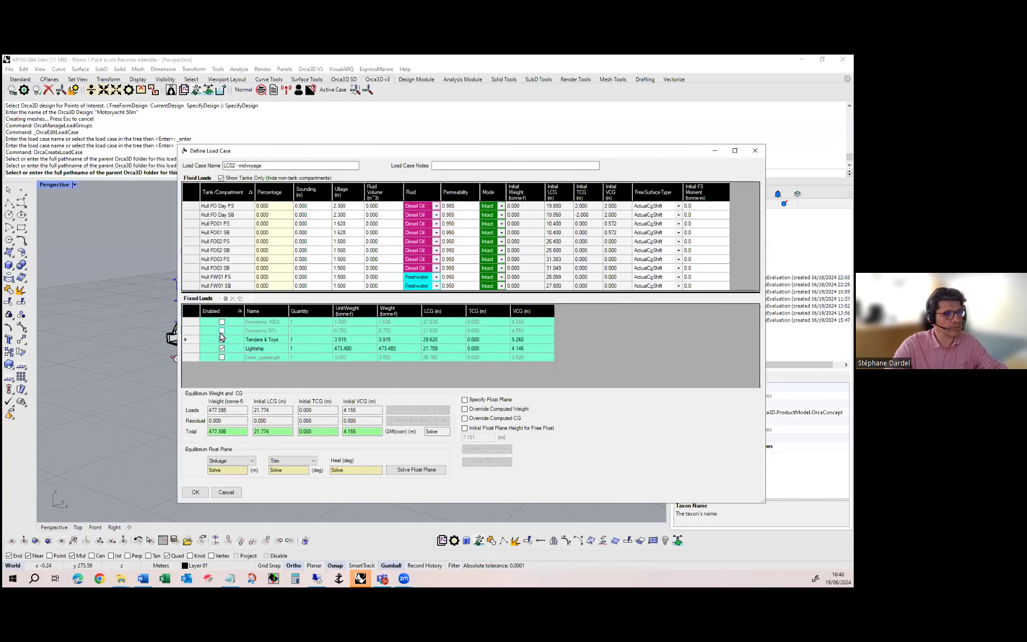
click(222, 331)
click(223, 357)
click(222, 357)
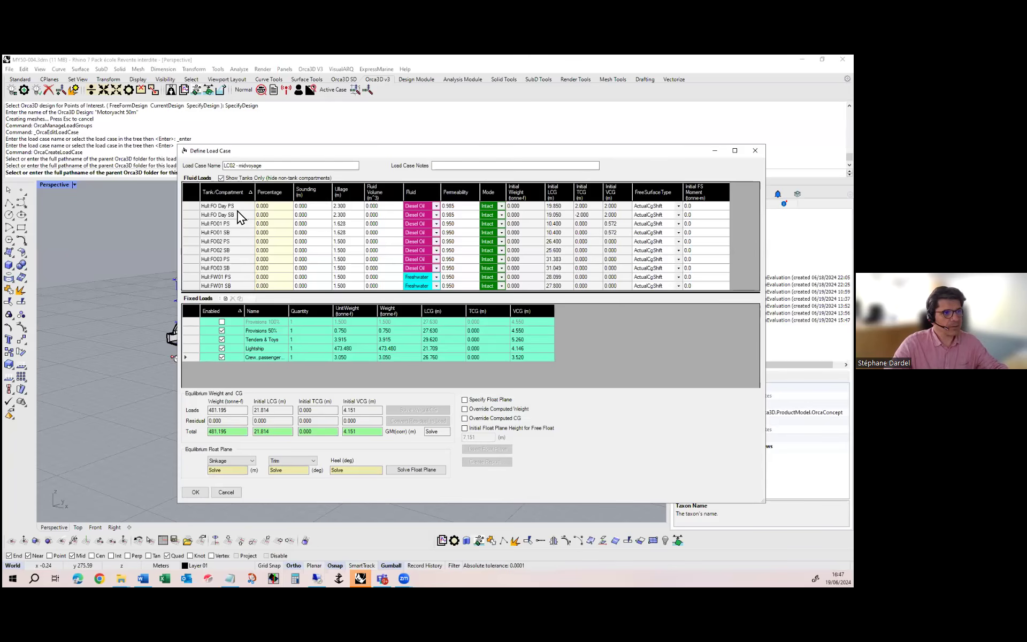
Set the fill percentage of both Hull FO Day tanks, PS and SB, to 90%
click(279, 207)
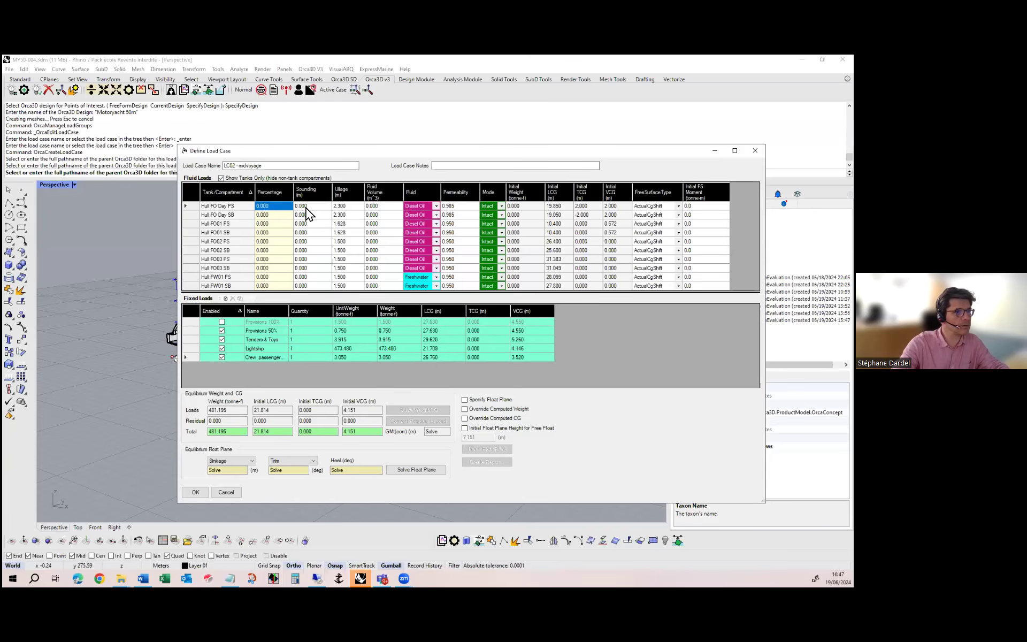
text(90)
click(285, 215)
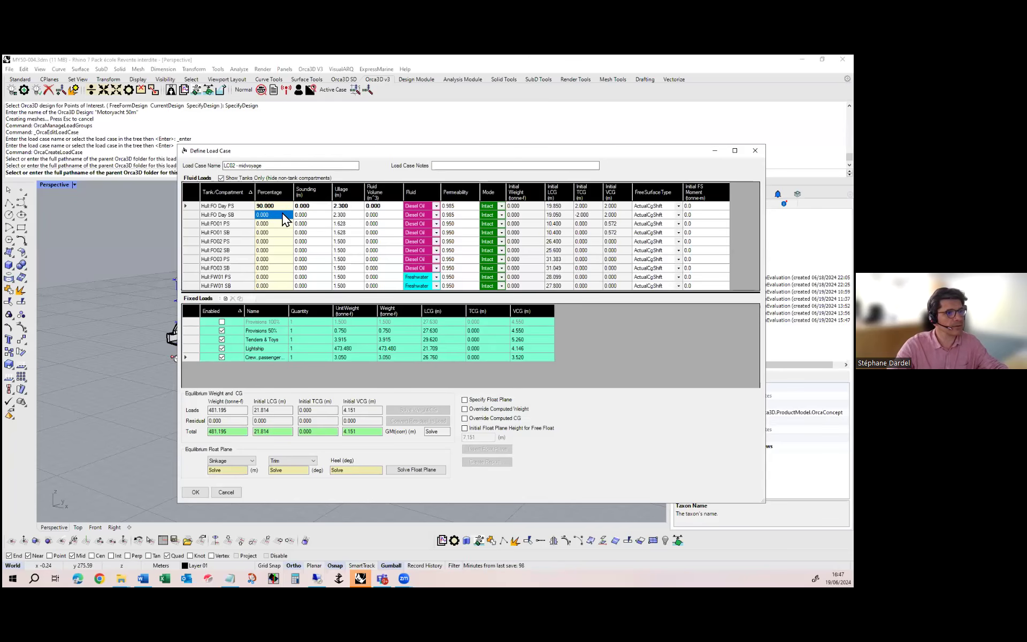
text(90)
click(305, 213)
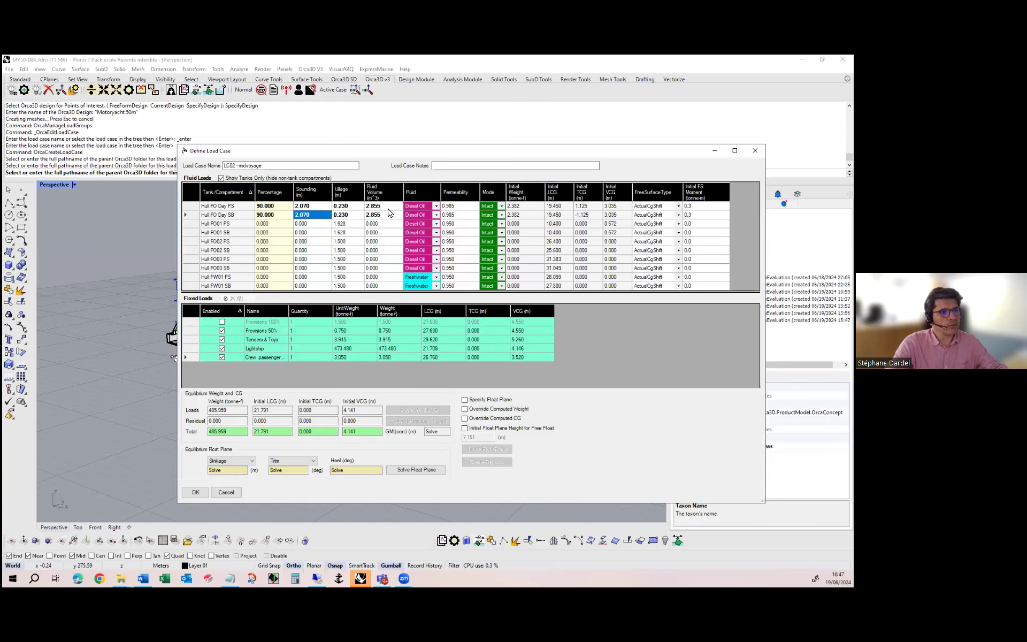
Look through the fluid choices available for the Hull FO Day PS tank, keeping Diesel Oil
click(436, 206)
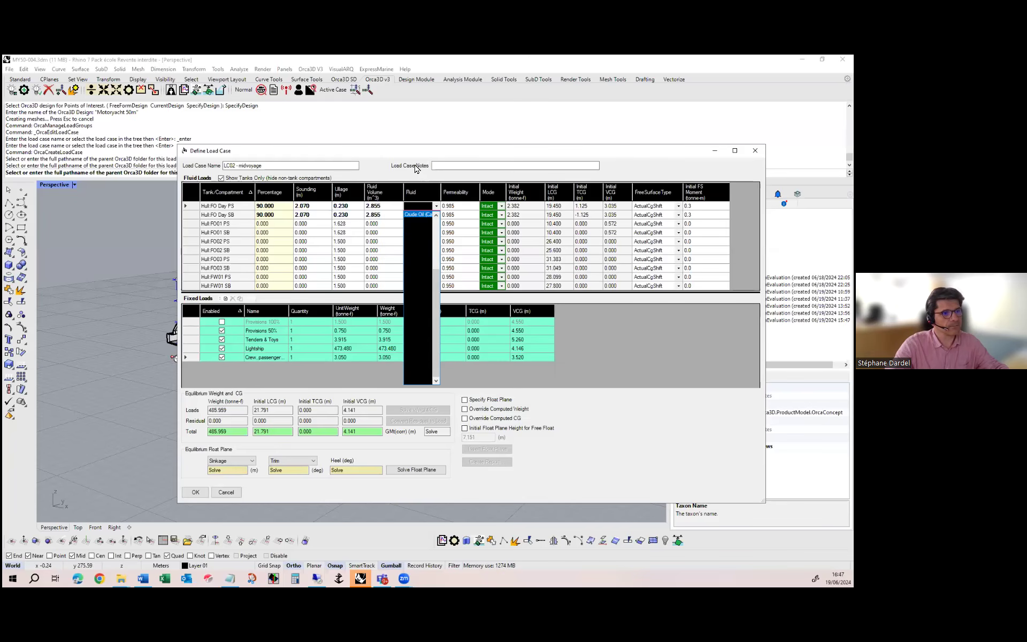
click(415, 165)
click(474, 208)
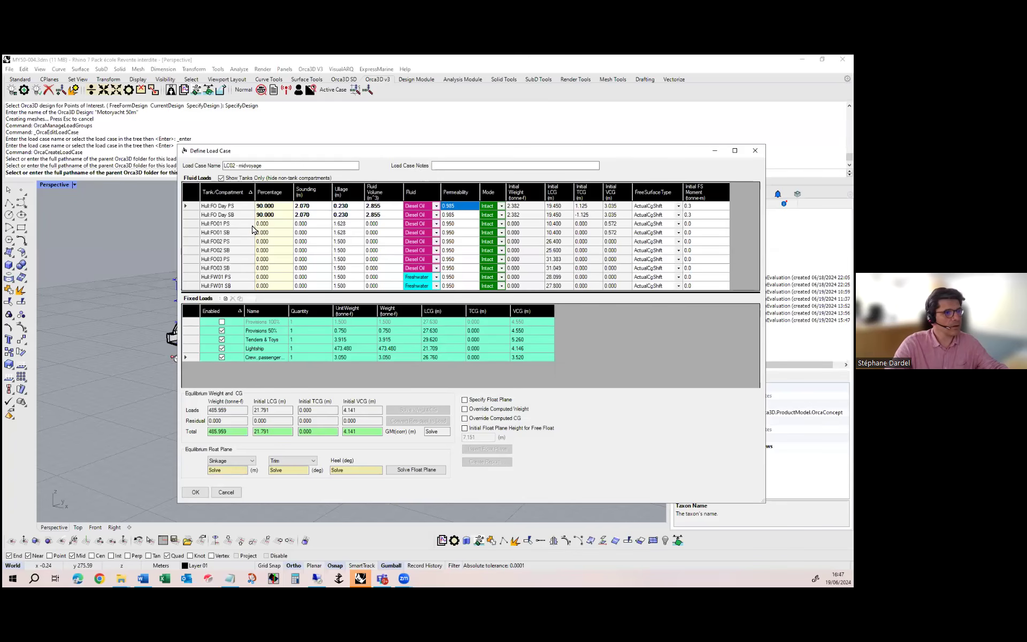
Set the port and starboard FO01, FO02, FO03 and FW01 tanks to a fill percentage of 50%
click(277, 225)
text(50)
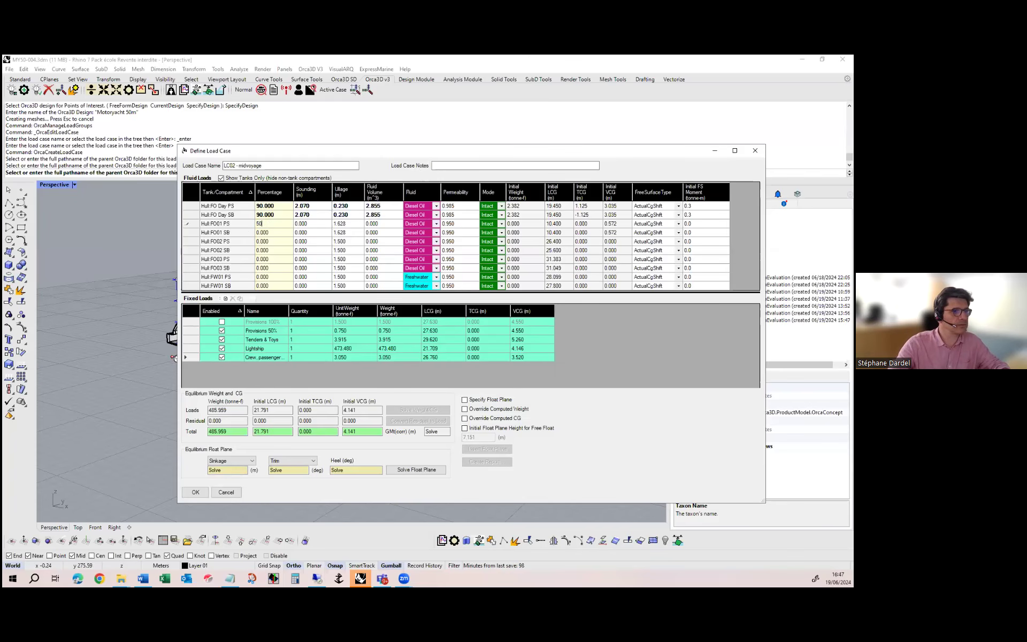
key(Return)
text(50)
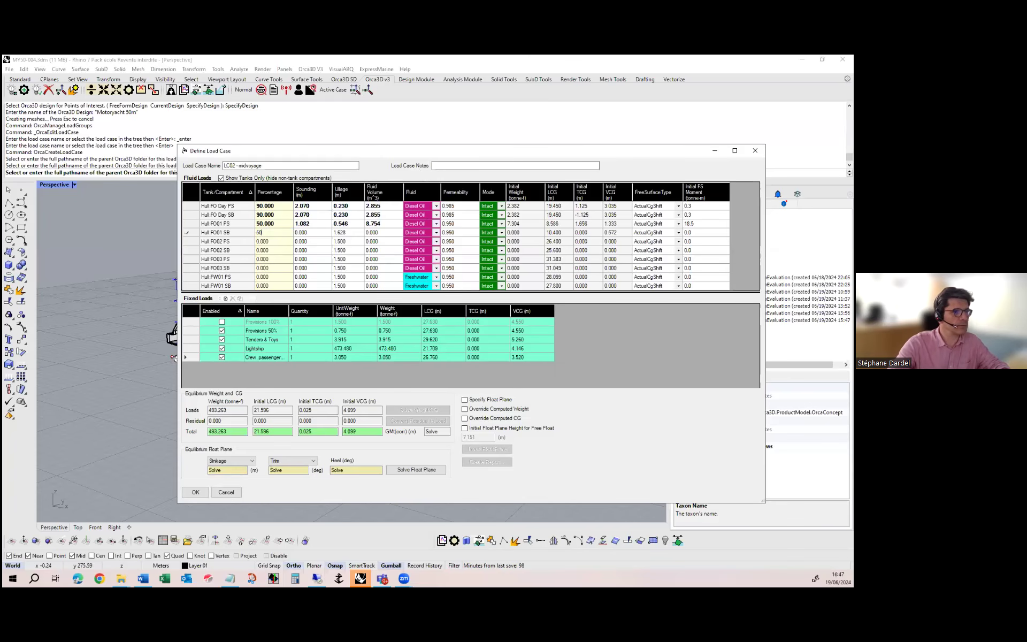
key(Return)
text(50)
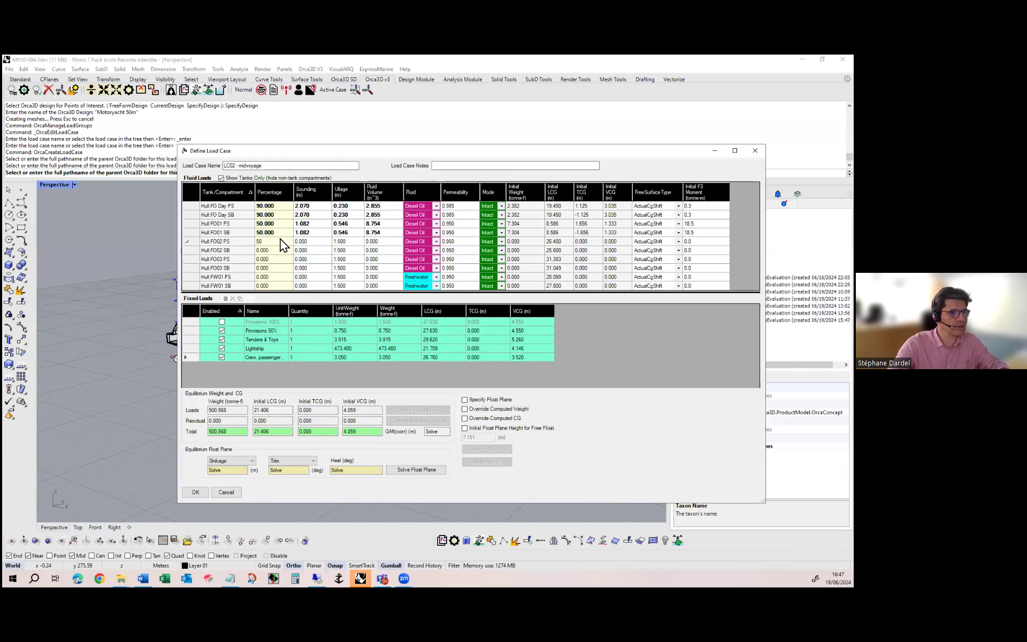
key(Return)
text(50)
key(Return)
text(50)
key(Return)
text(50)
key(Return)
text(50)
key(Return)
text(50)
click(287, 277)
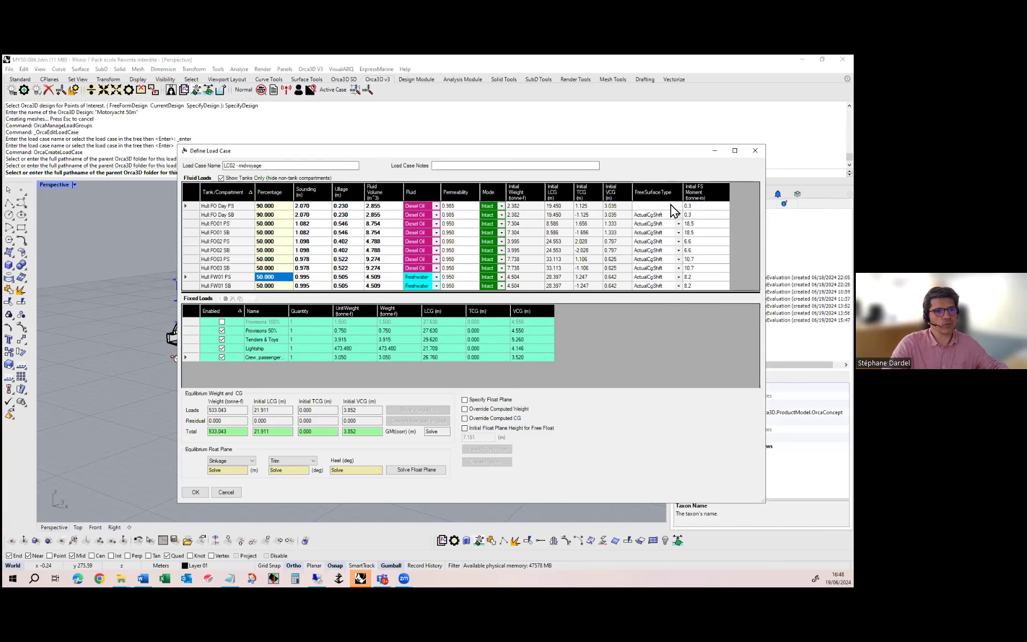
Try the VirtualVcgShift free surface types on the Hull FO Day PS tank and restore ActualCgShift
click(671, 204)
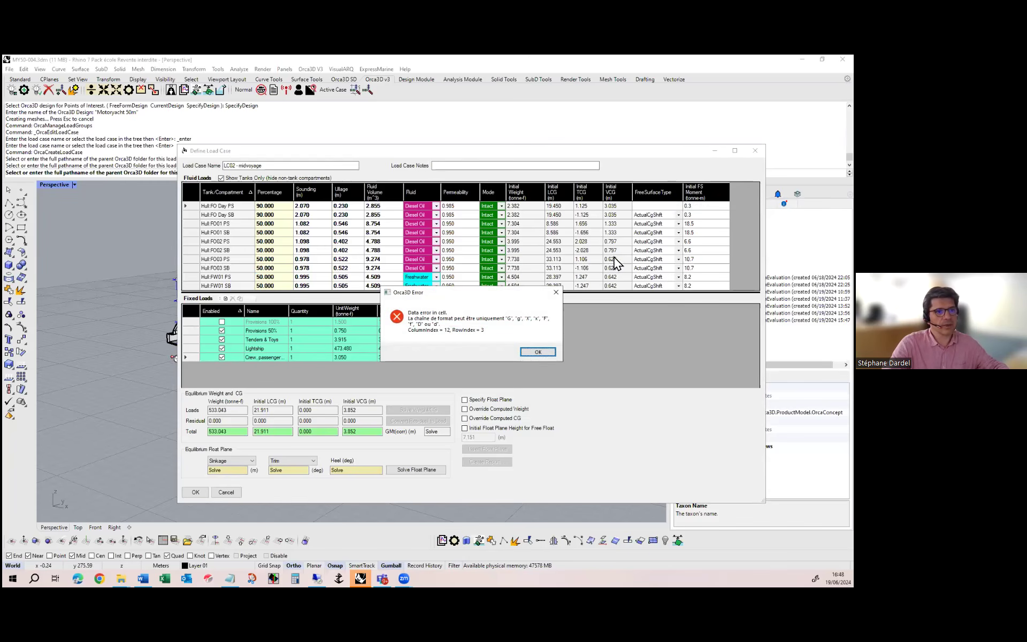
click(537, 352)
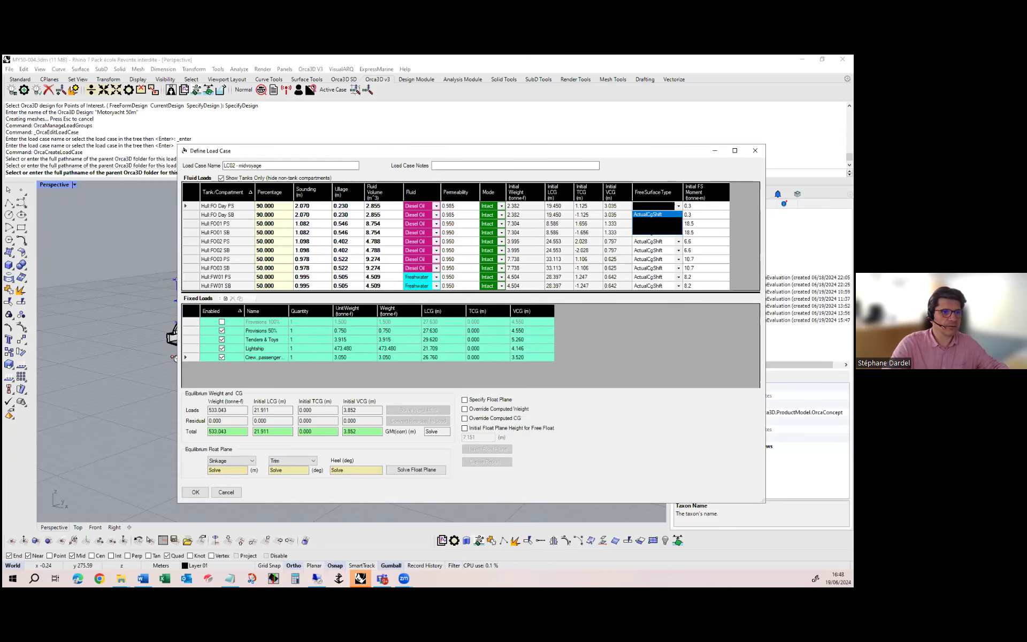
click(663, 213)
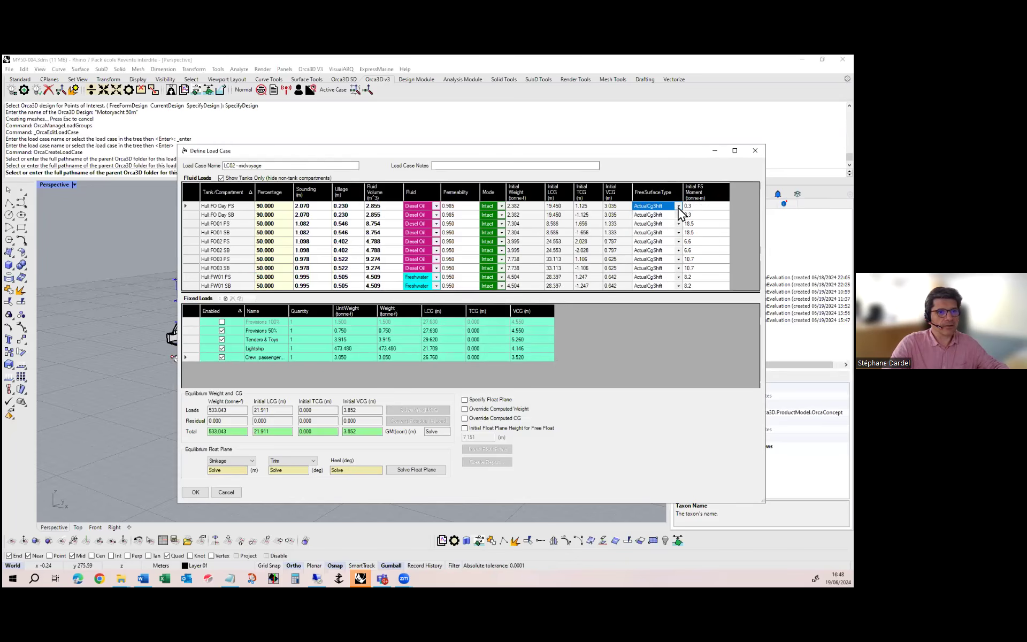
click(673, 208)
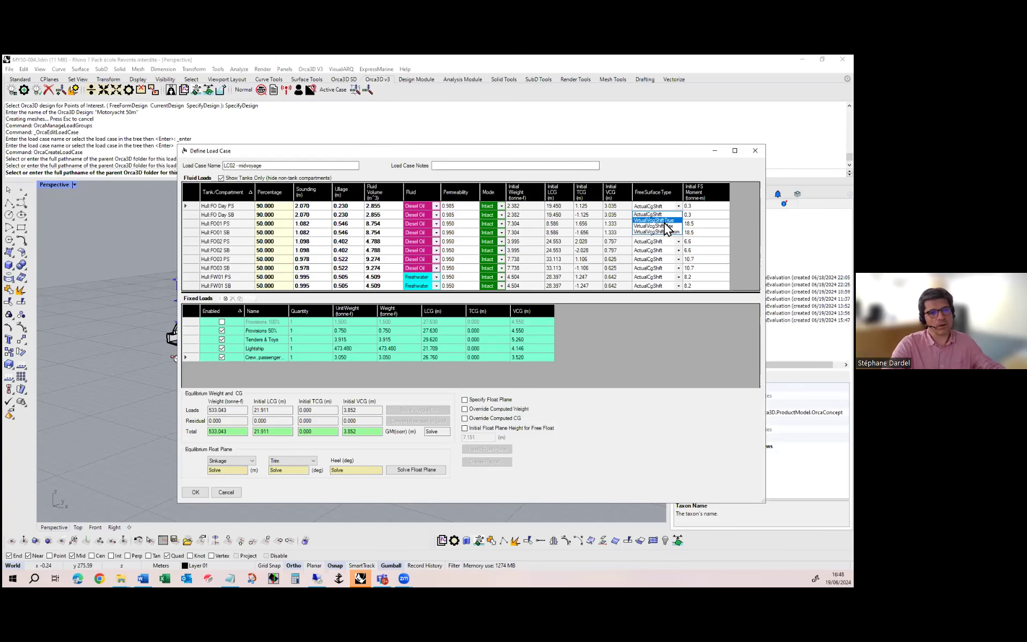
click(665, 221)
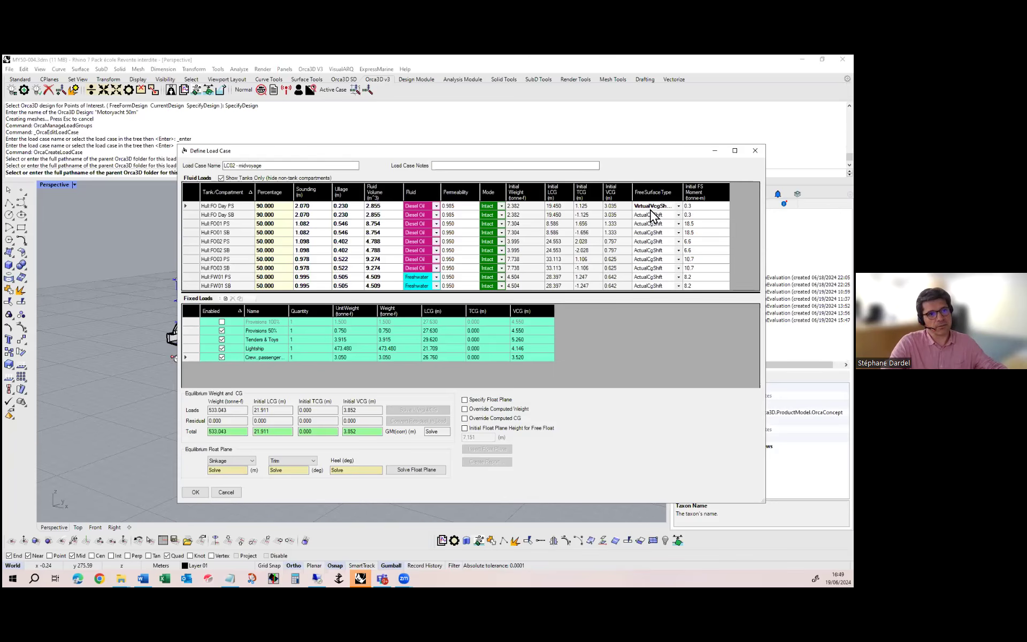
click(678, 206)
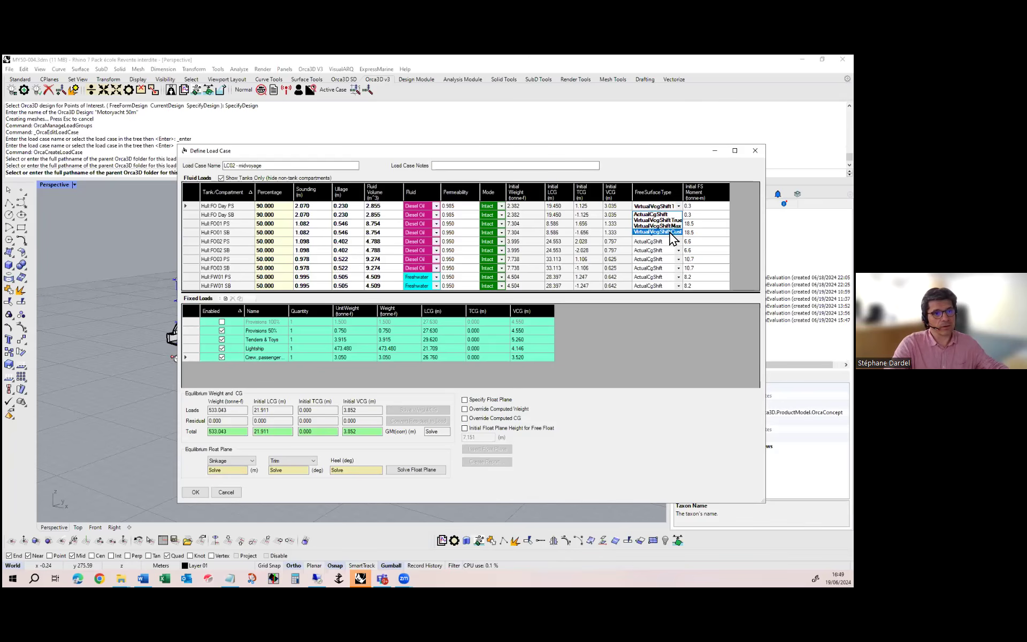
click(670, 233)
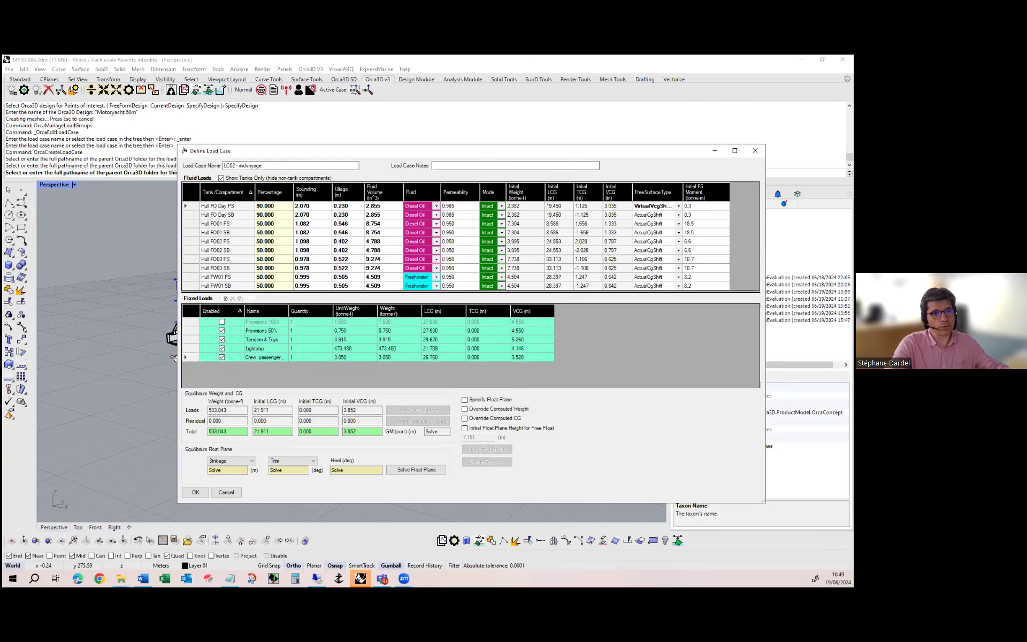
click(671, 215)
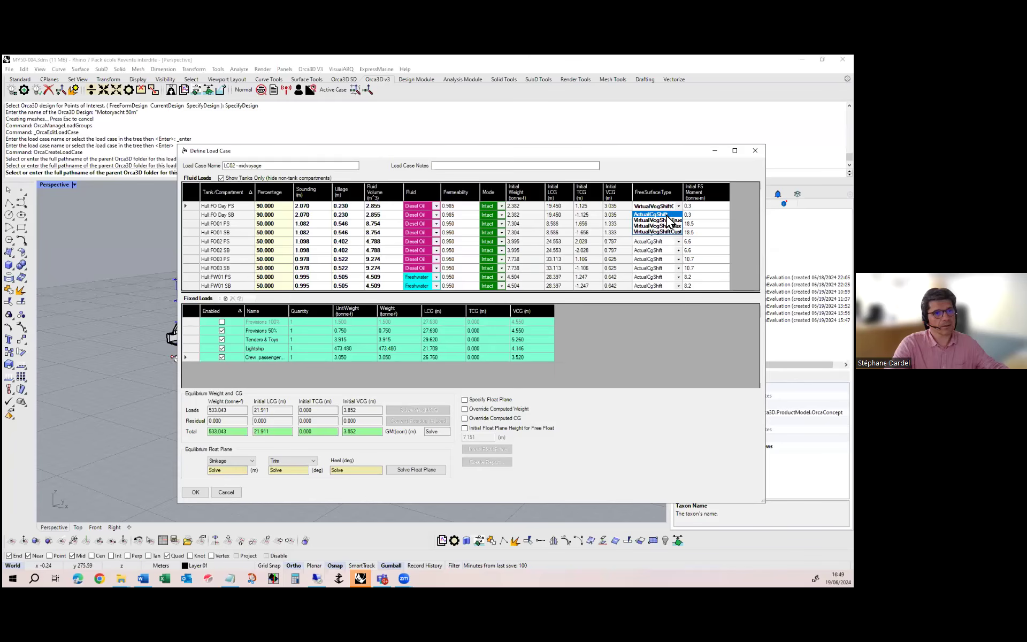
click(669, 215)
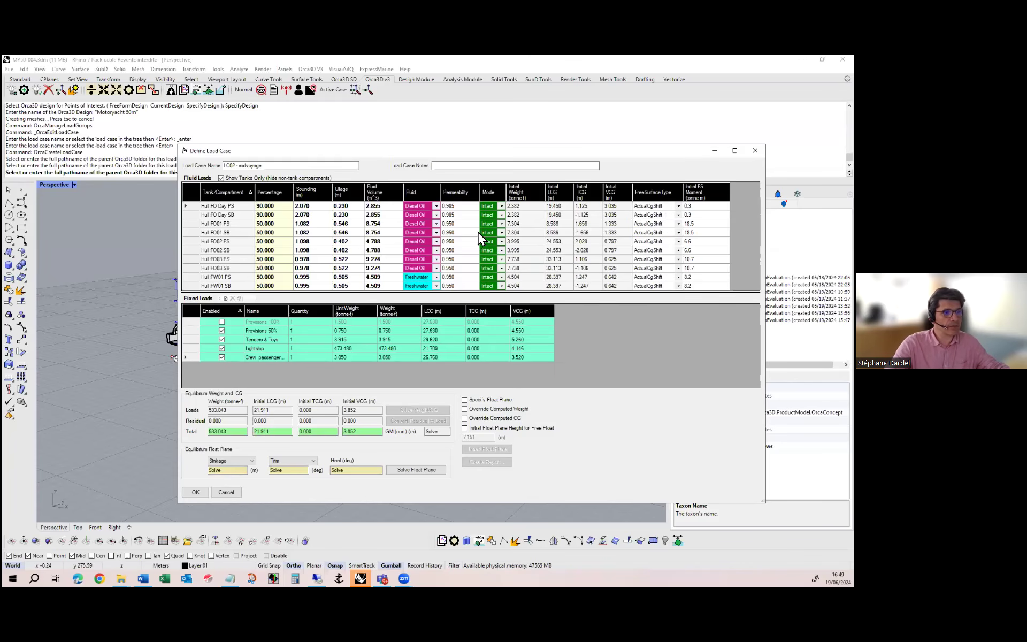
Express the equilibrium float plane as Twp@FP and Twp@AP and solve it
click(237, 459)
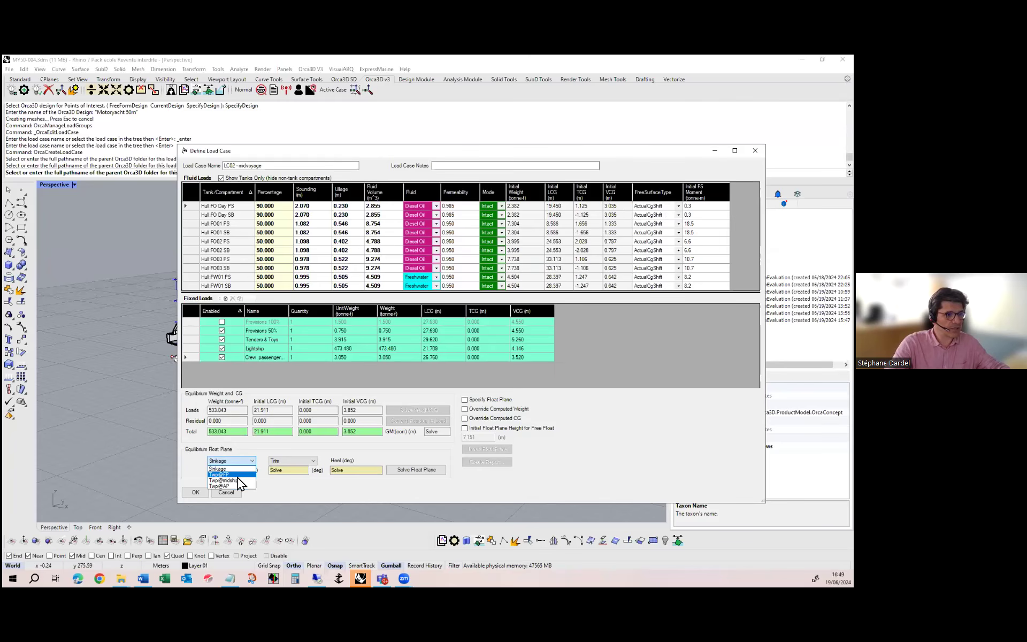
click(237, 475)
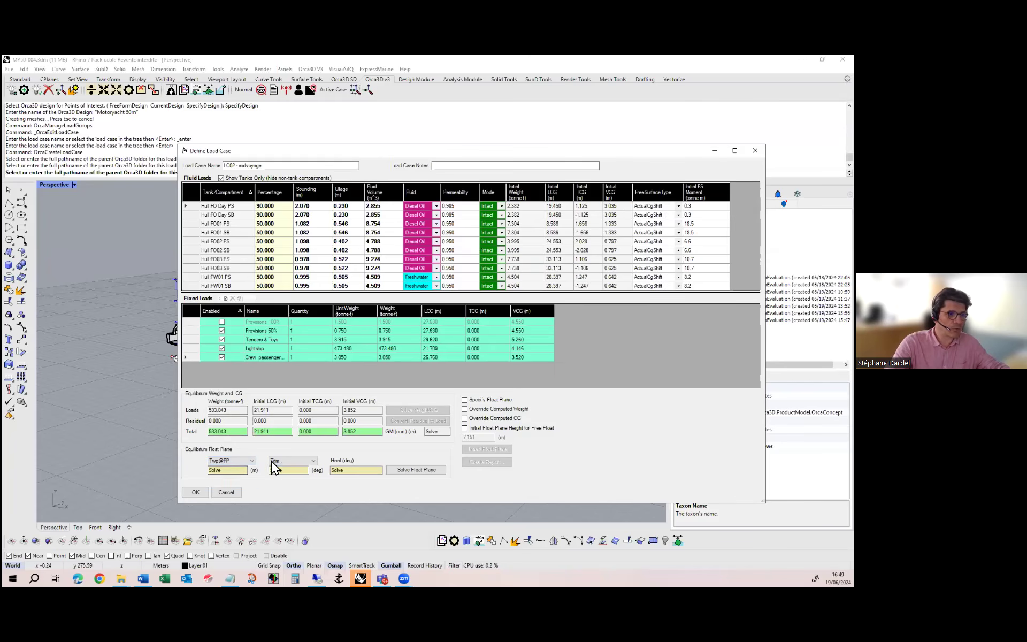
click(272, 461)
click(291, 480)
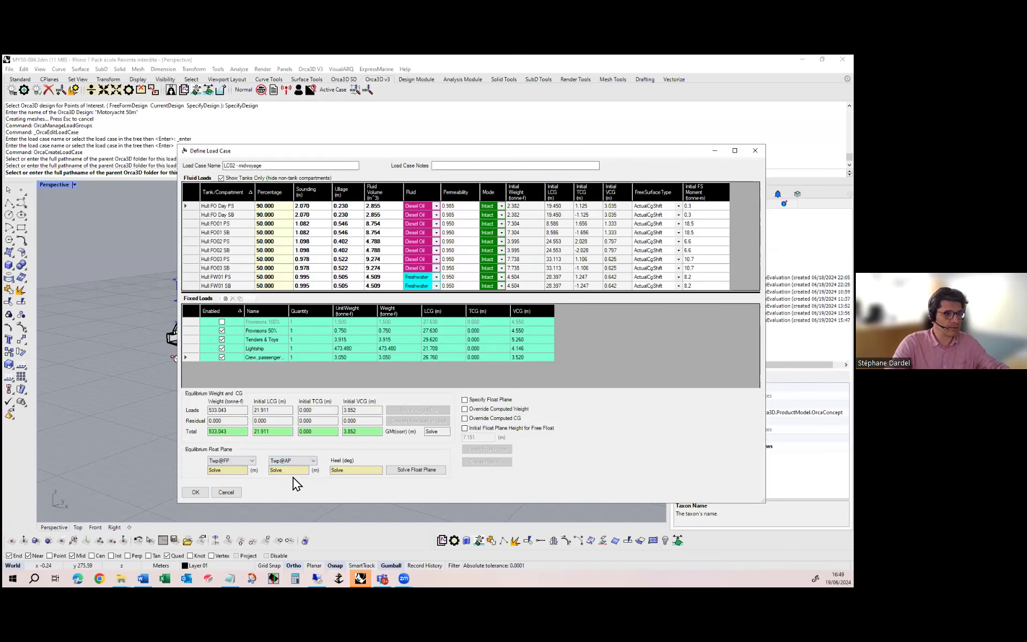
click(421, 470)
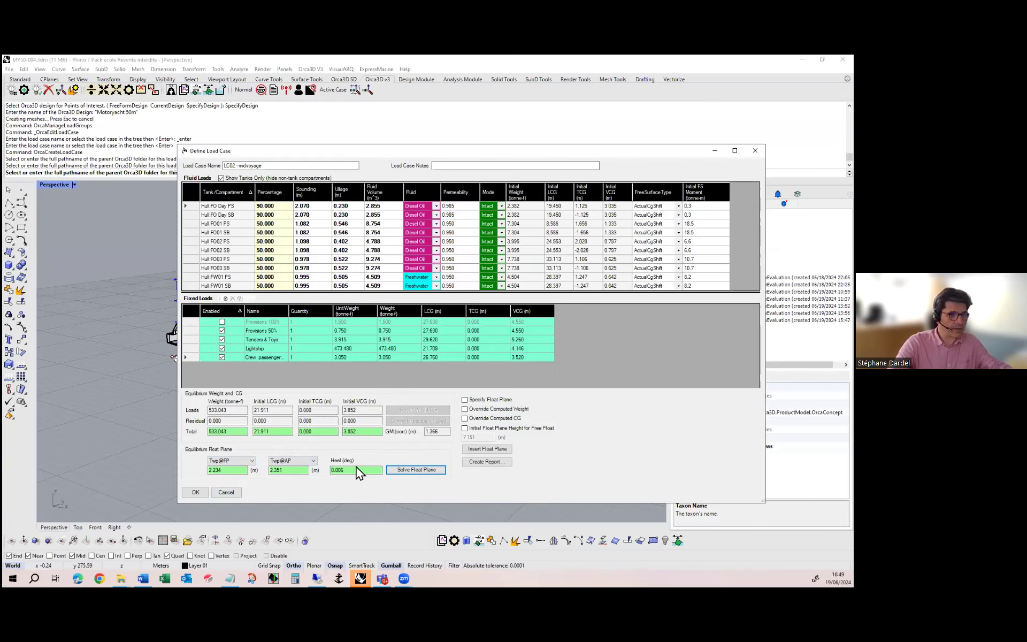
Create and skim the upright equilibrium stability report for LC02 - midvoyage, and accept the load case definition
click(289, 166)
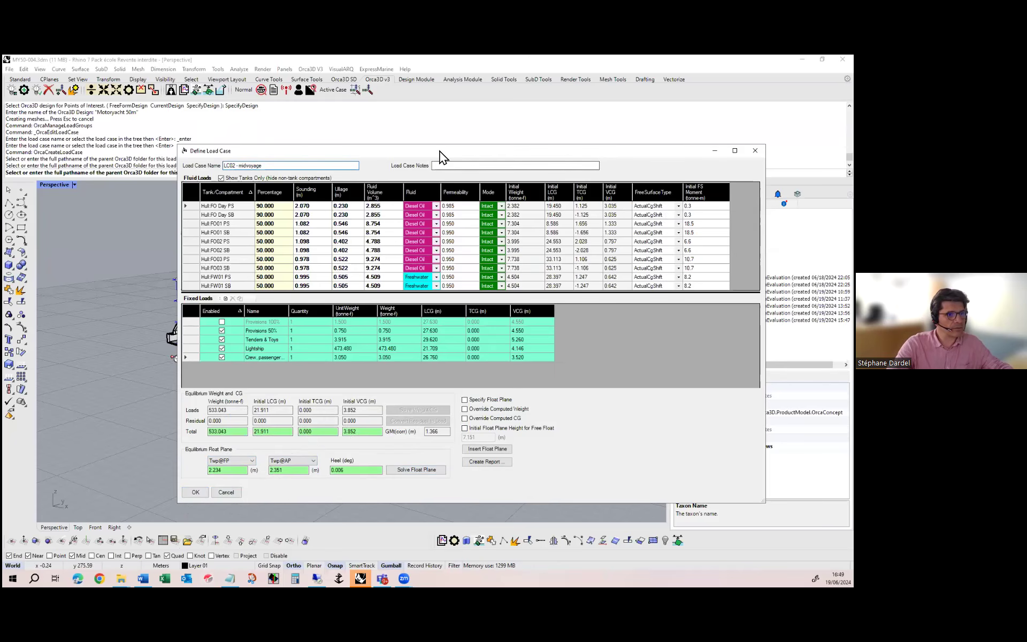
drag(439, 155, 313, 89)
click(373, 383)
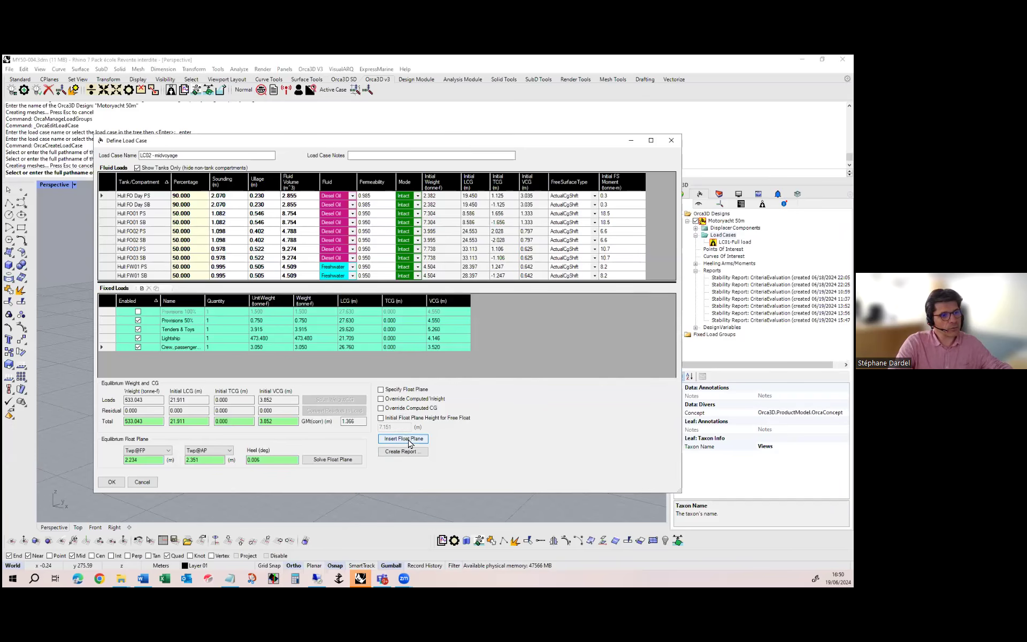
click(399, 453)
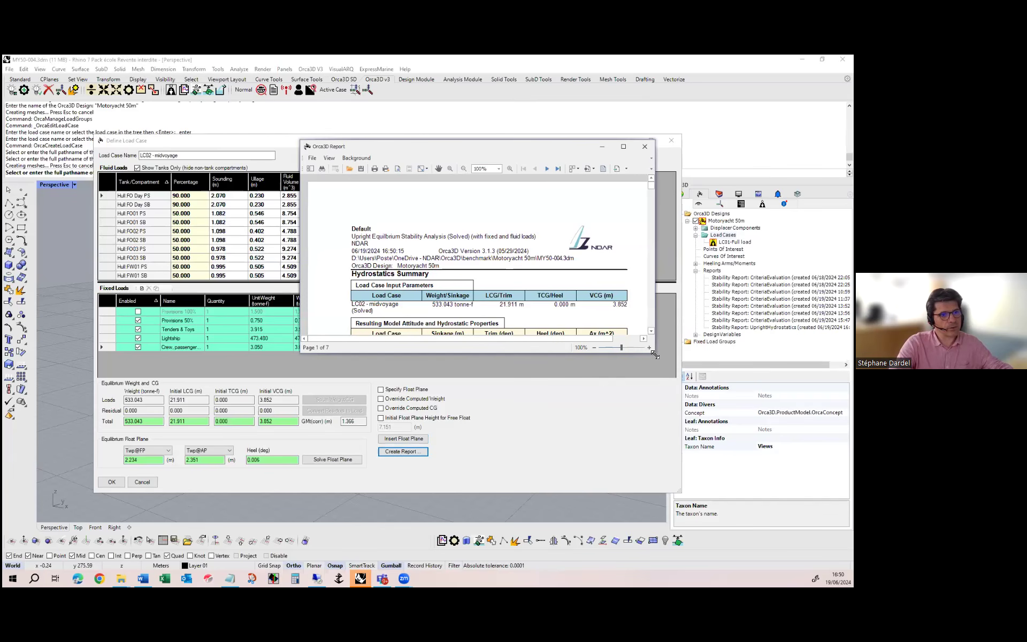
drag(654, 355, 721, 507)
scroll(611, 435, down, 10)
scroll(611, 435, down, 5)
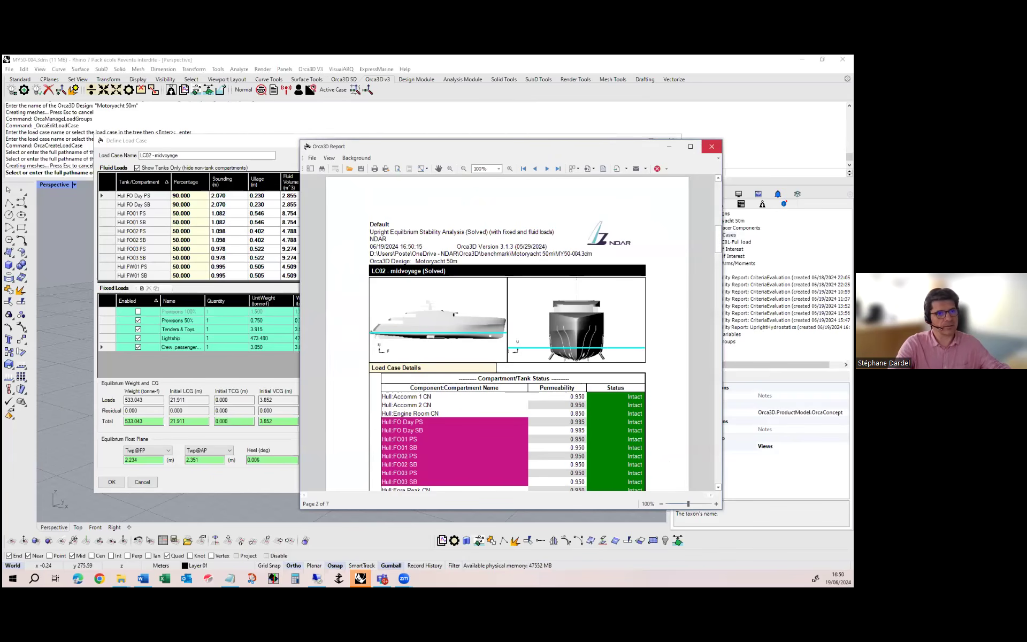
click(711, 146)
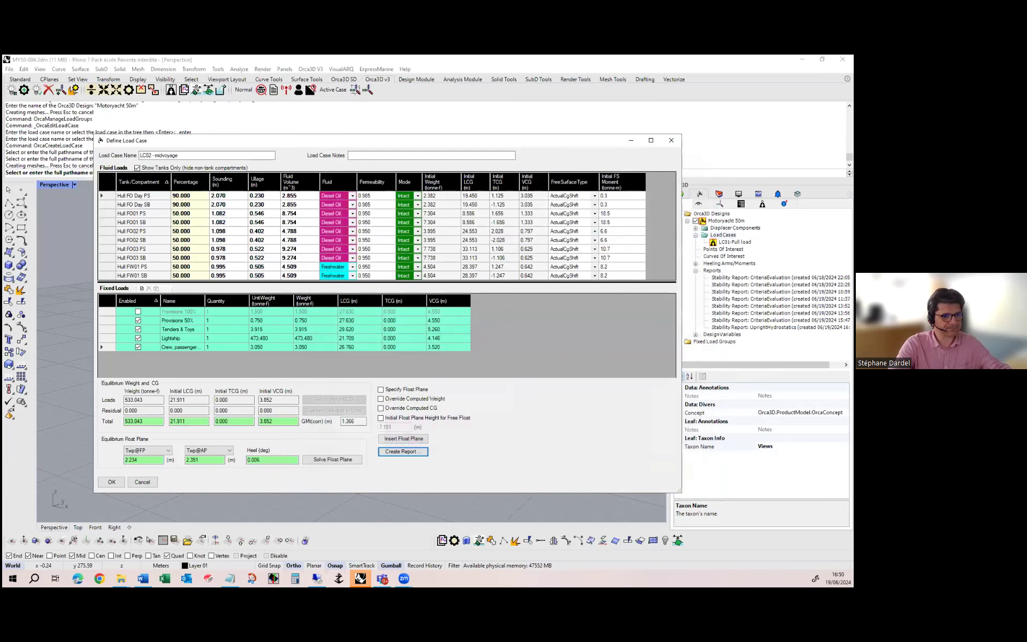
click(107, 482)
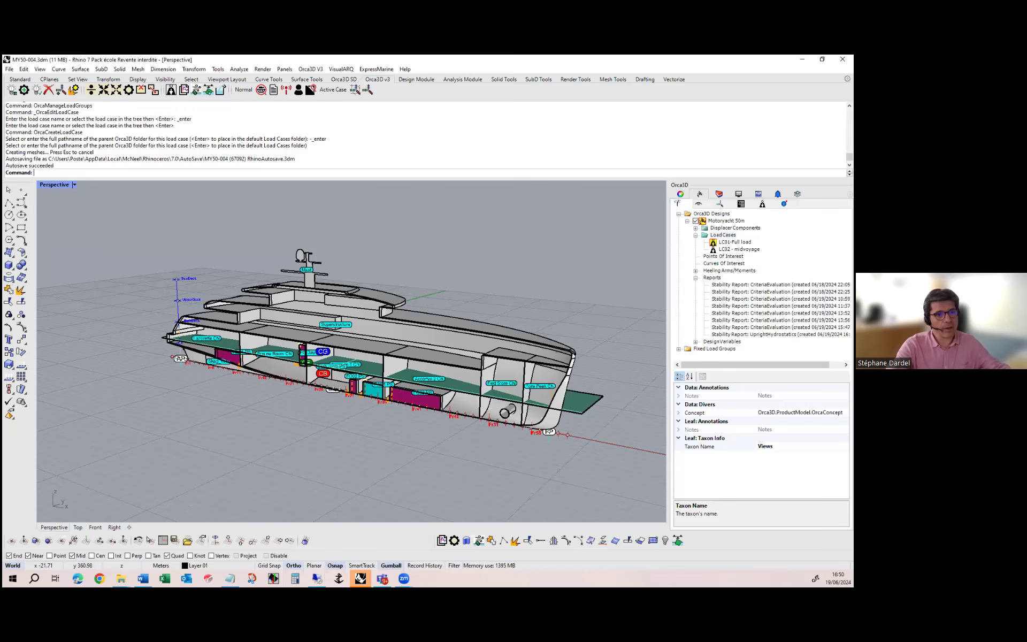
Open the load case manager for the Motoryacht 50m design and add a new folder under Load Cases
click(723, 234)
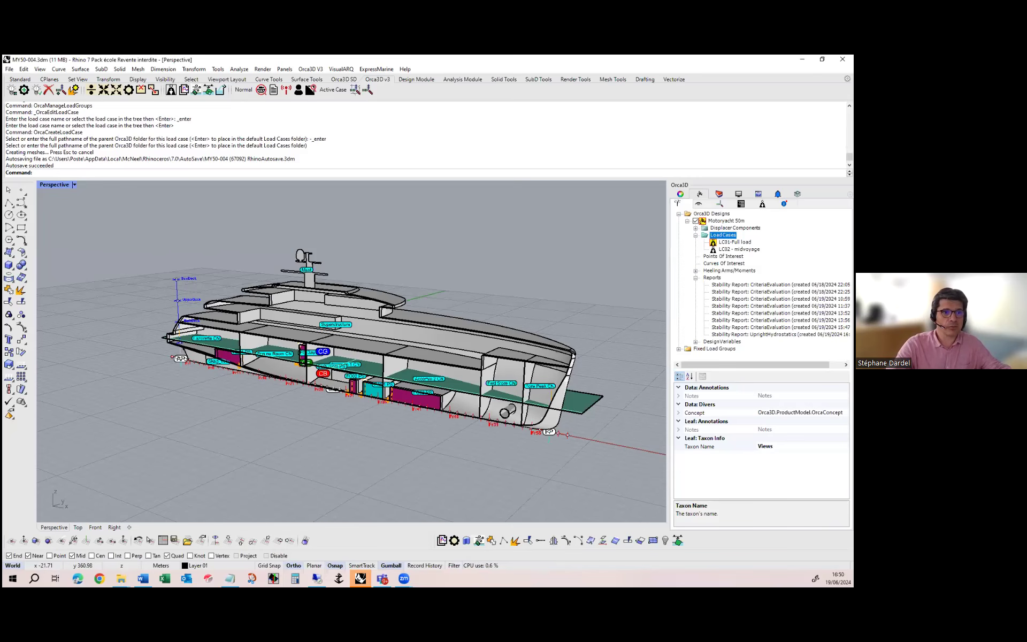
right_click(726, 235)
click(774, 240)
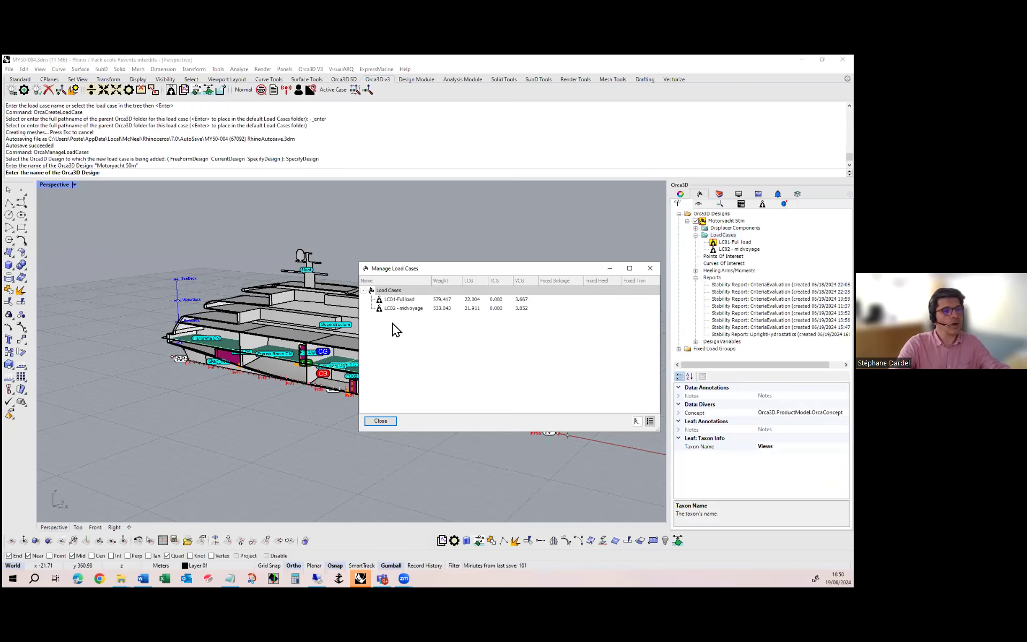
right_click(389, 292)
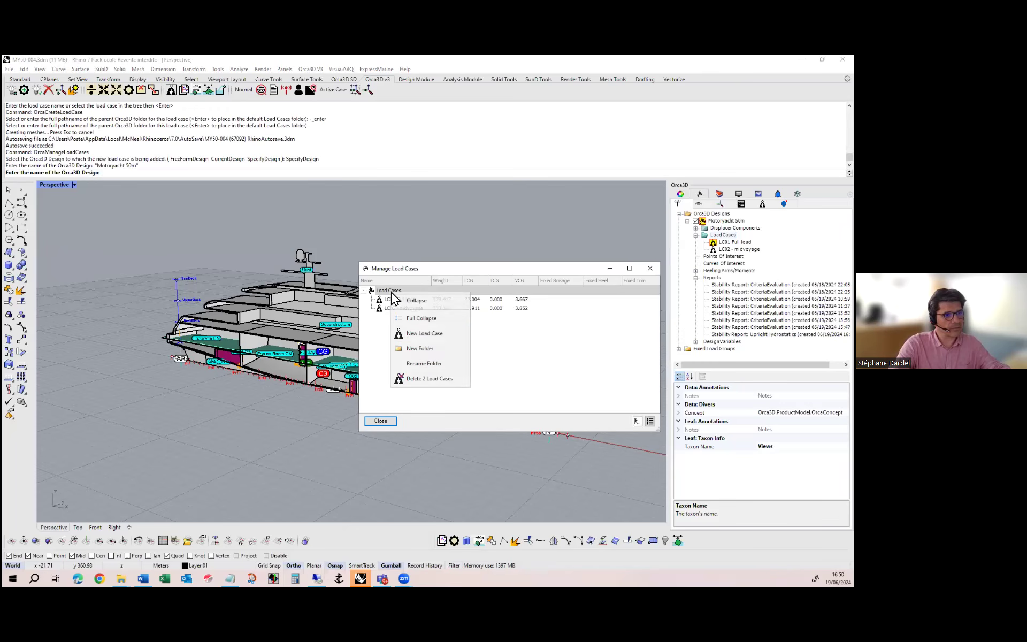
click(435, 346)
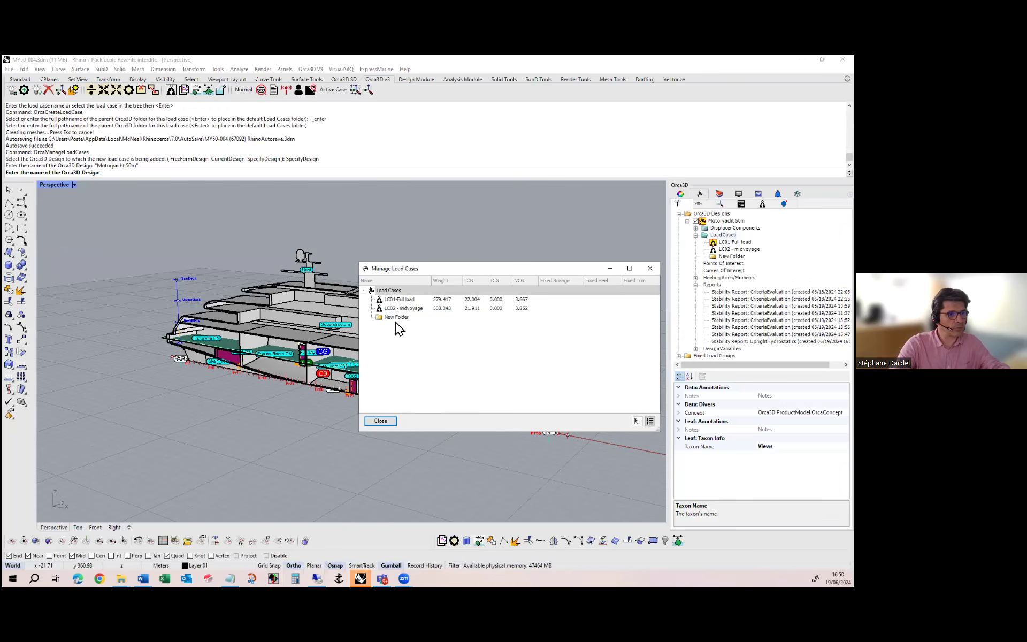
Name the new load case folder Intact
text(Intact)
key(Return)
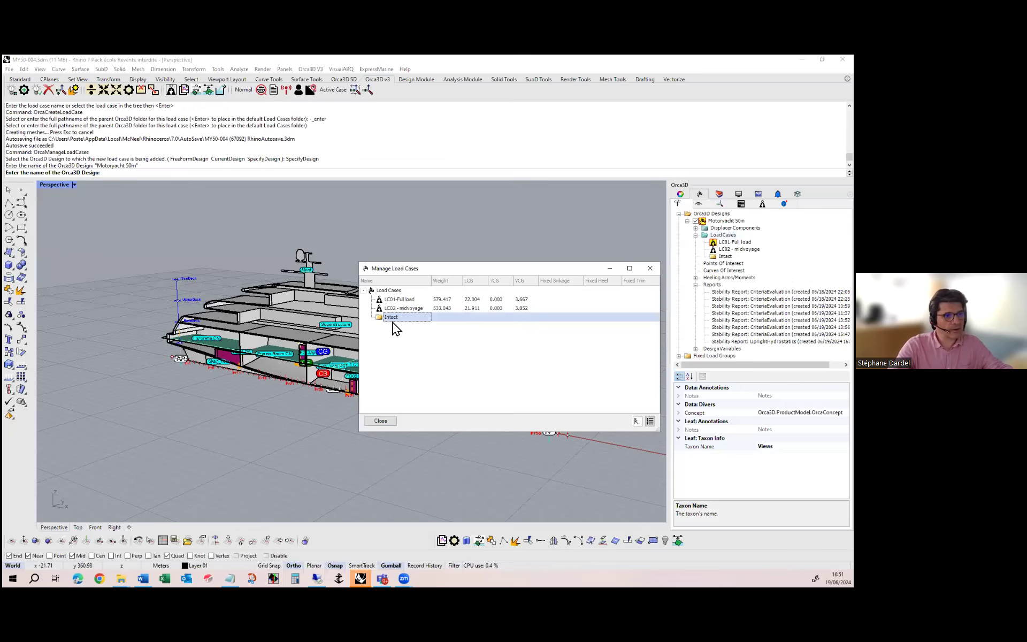
Add a second folder named Damaged under Load Cases
click(391, 291)
right_click(391, 290)
click(423, 346)
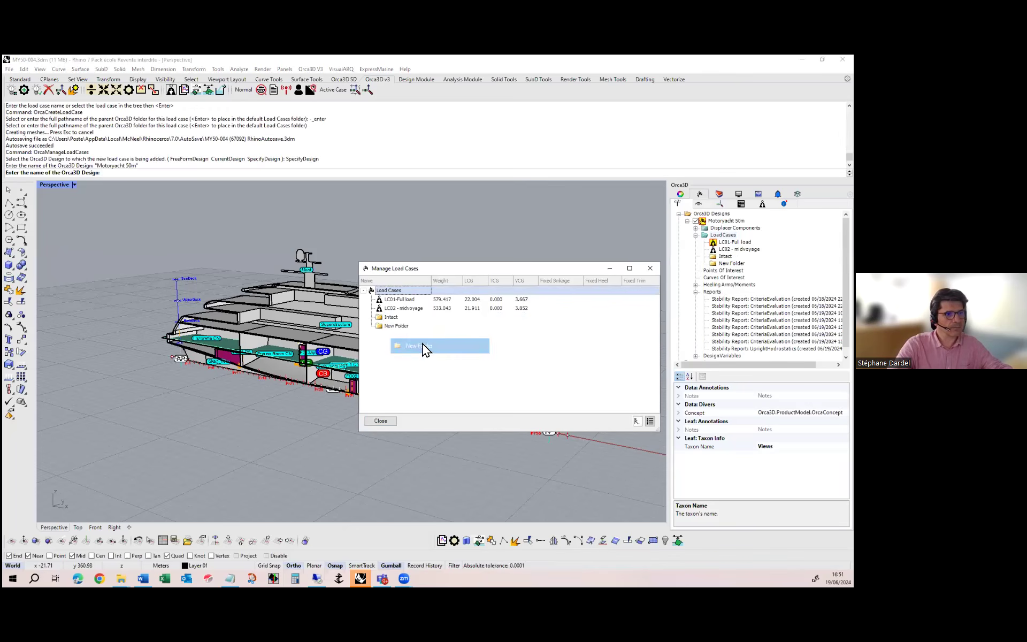
text(Damaged)
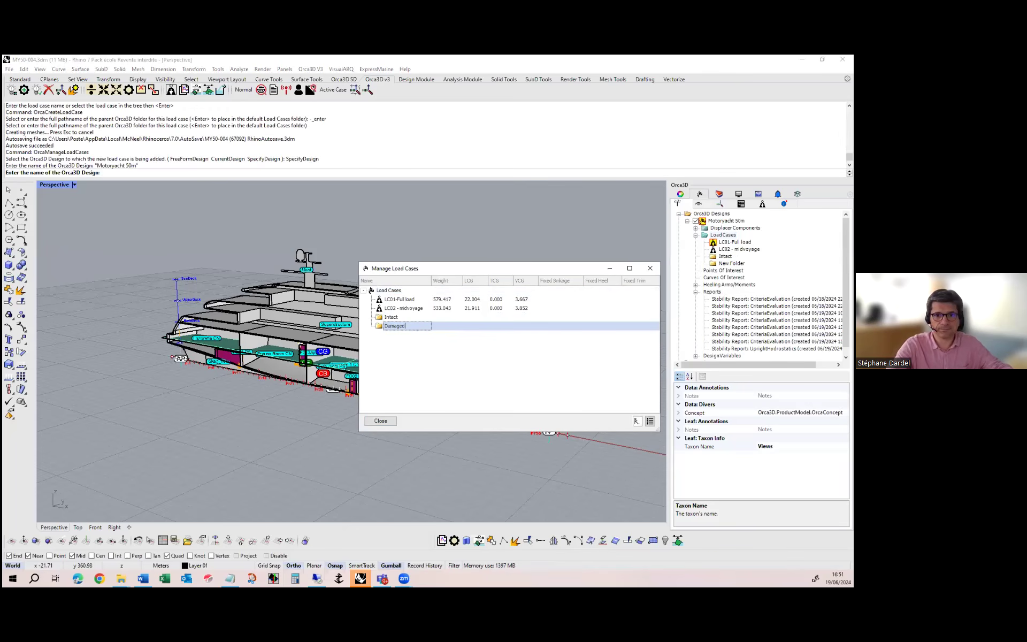
key(Return)
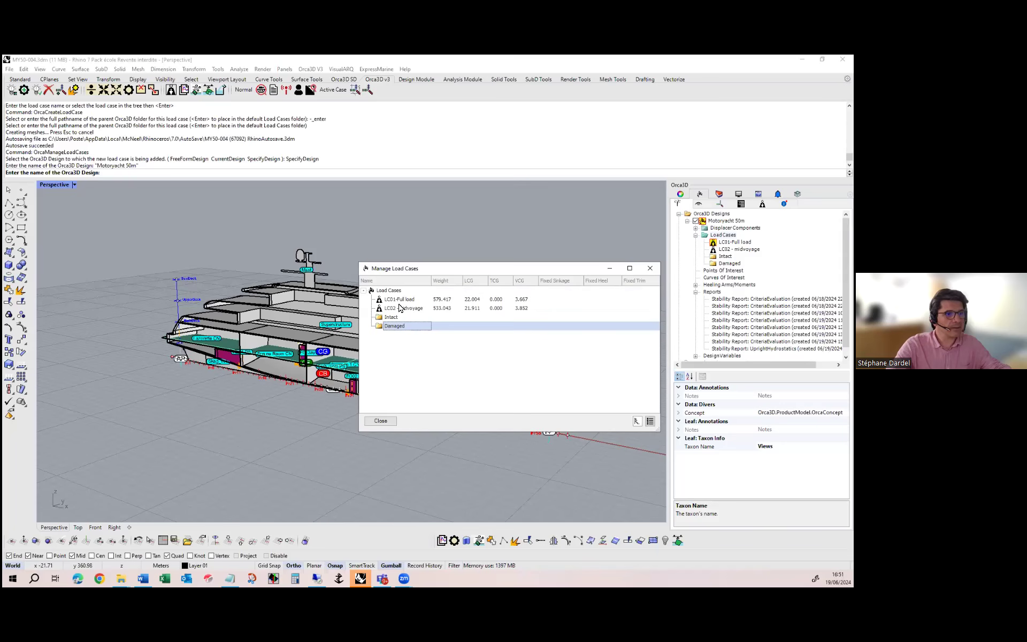
Move LC01-Full load and LC02 - midvoyage into the Intact folder, and place a copy of LC01-Full load in the Damaged folder
drag(401, 300, 400, 314)
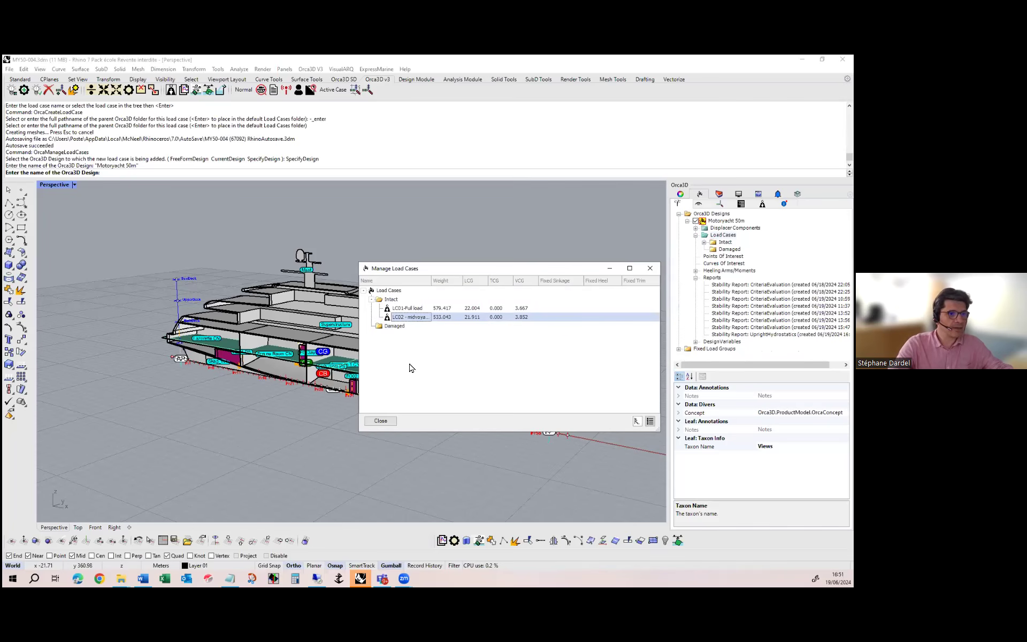
click(409, 310)
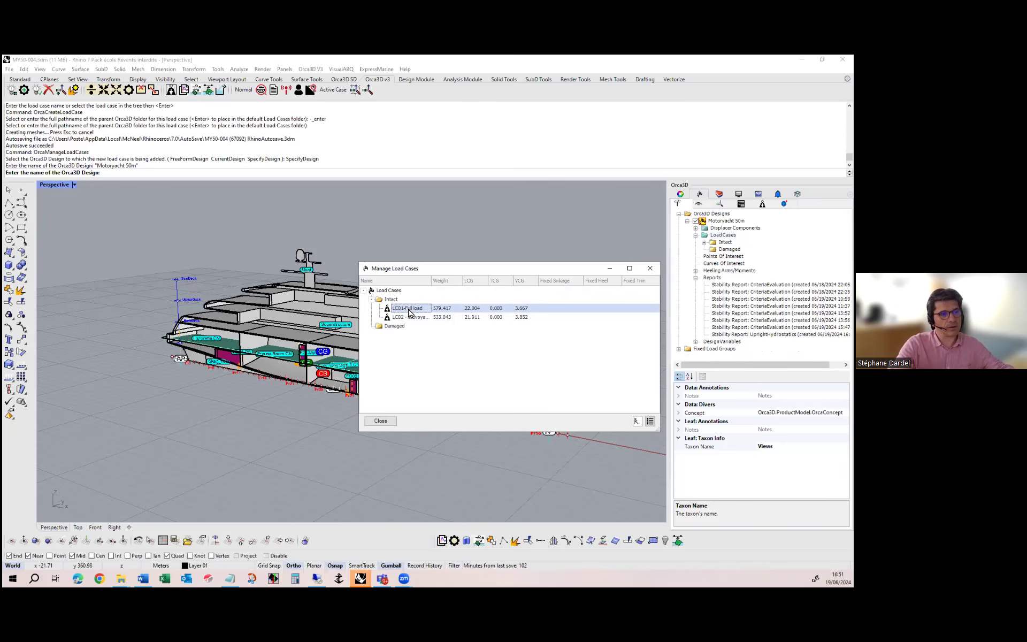
right_click(409, 310)
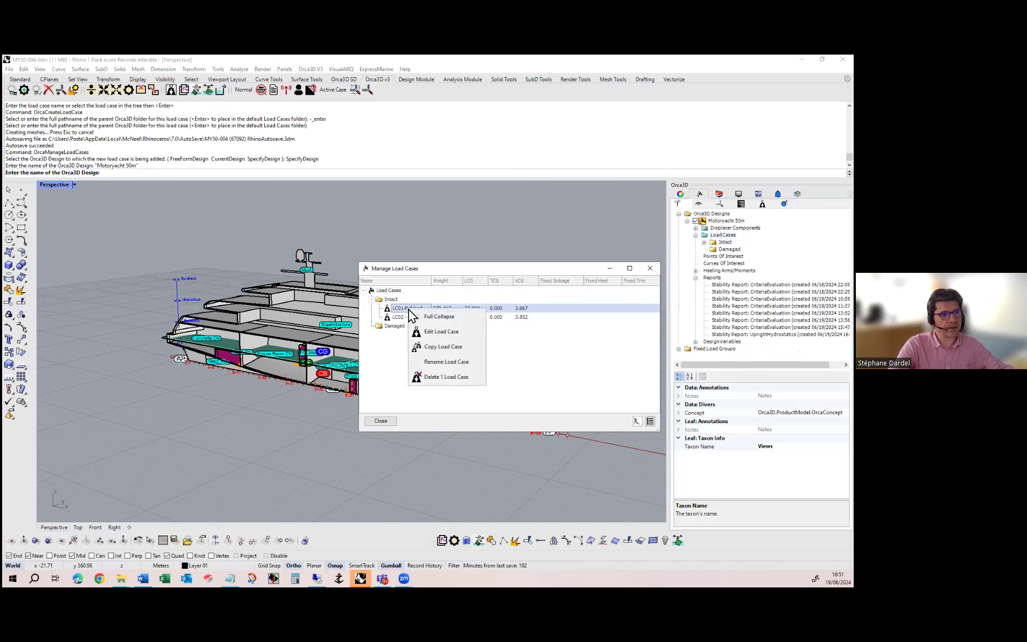
click(438, 346)
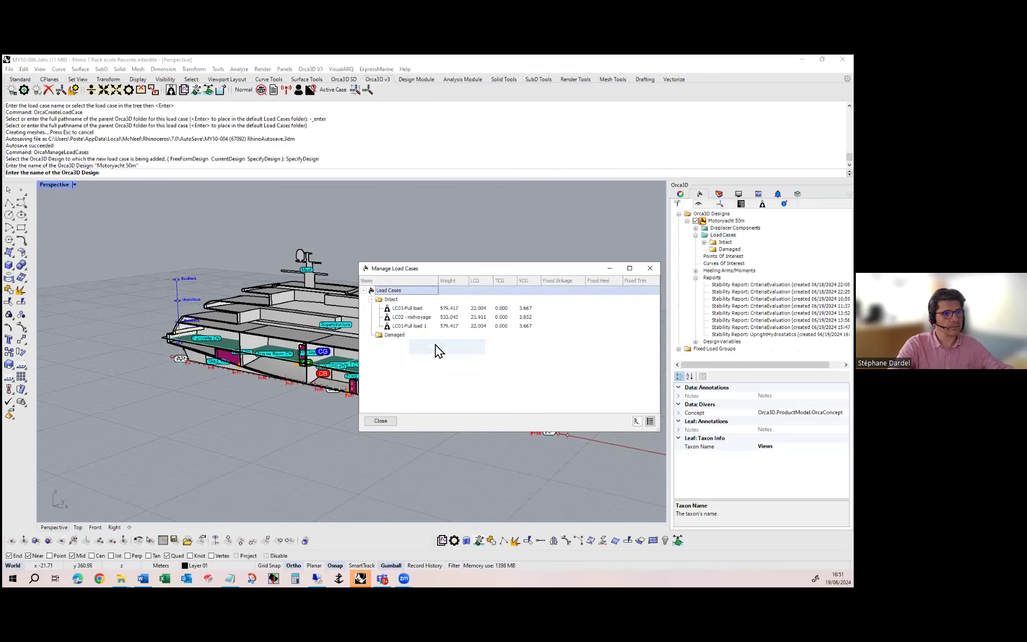
click(415, 328)
drag(401, 338, 400, 337)
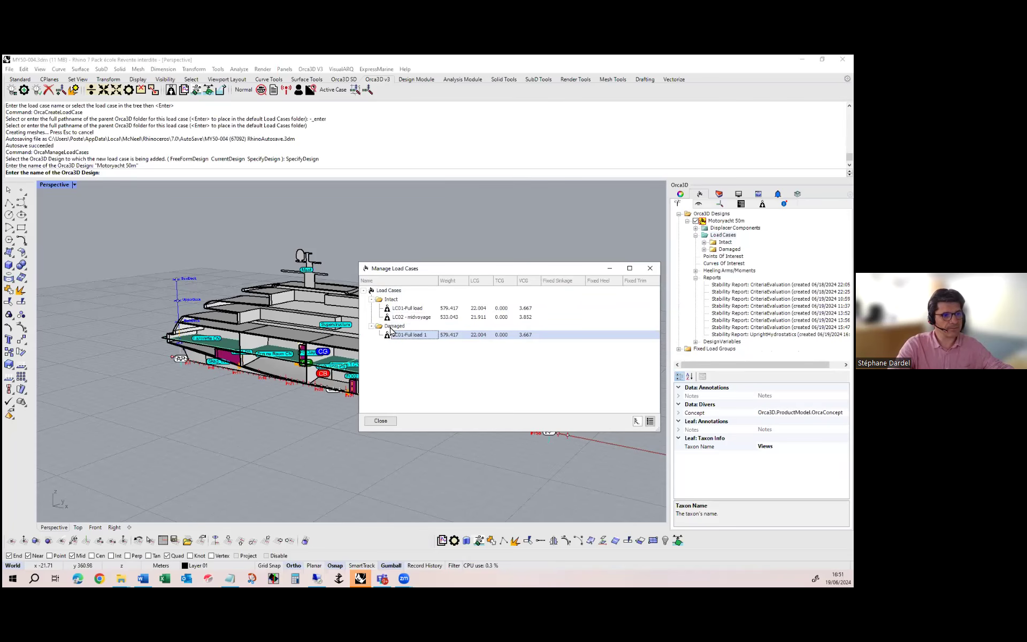
Rename the copied load case in the Damaged folder as LC01-d1a and close the load case manager
click(418, 336)
click(430, 335)
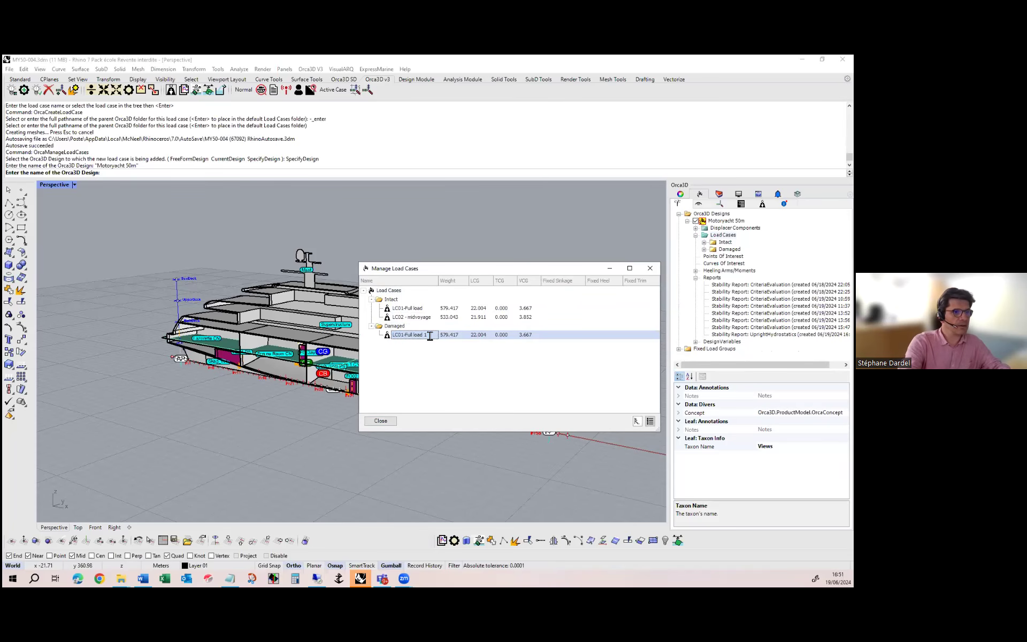
key(BackSpace)
key(BackSpace)
key(BackSpace)
key(BackSpace)
key(BackSpace)
key(BackSpace)
key(BackSpace)
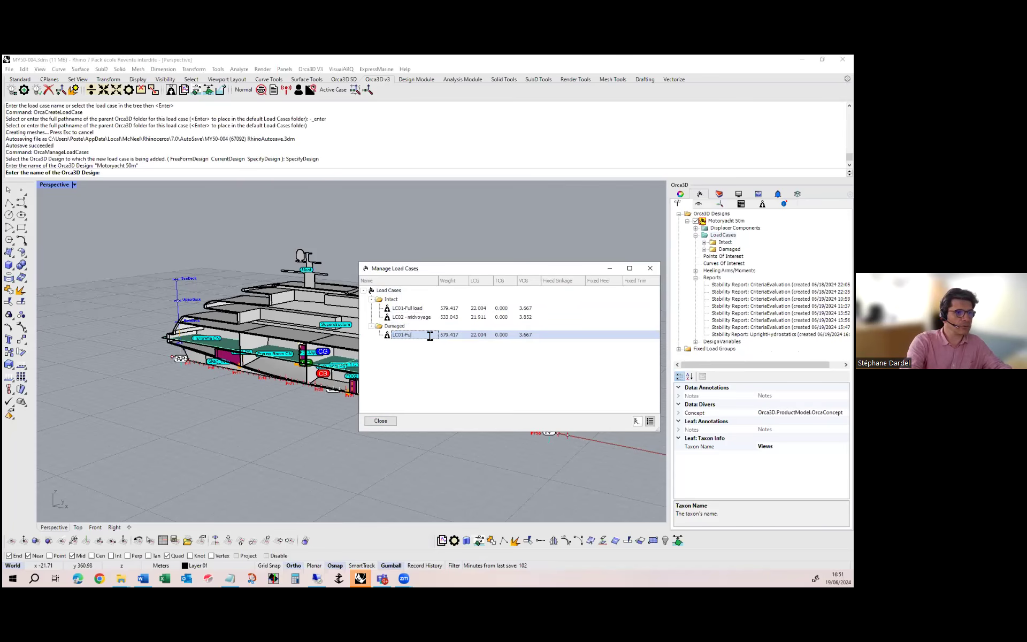
text(d1)
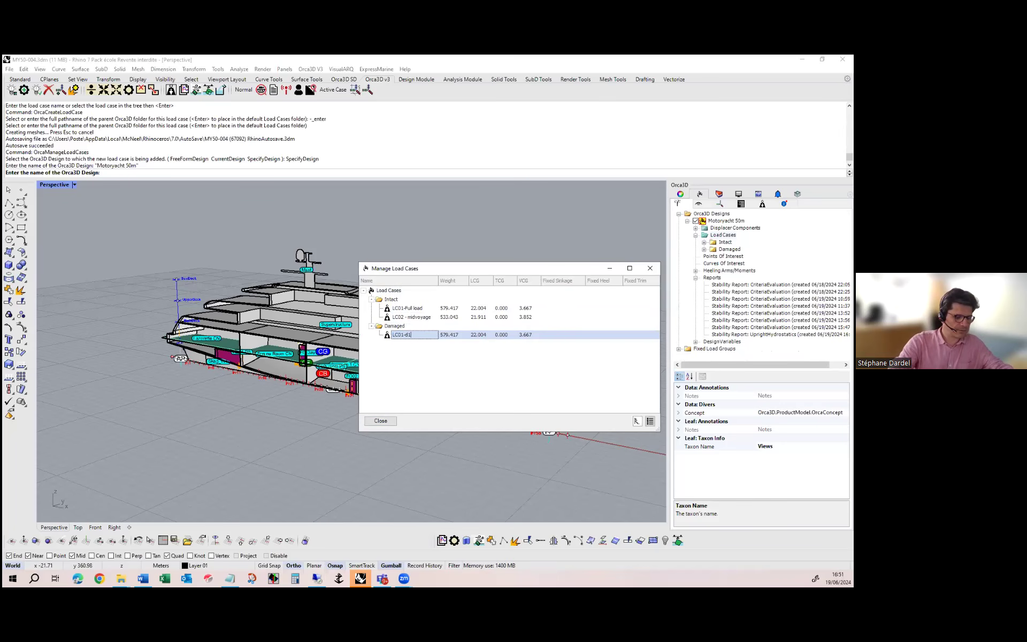
text(a)
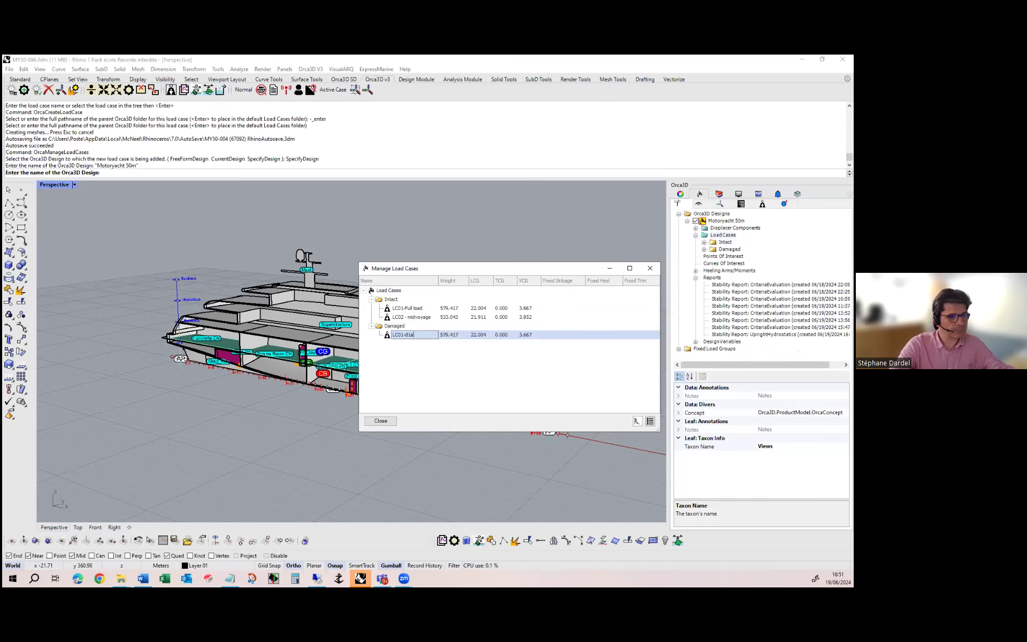
click(383, 421)
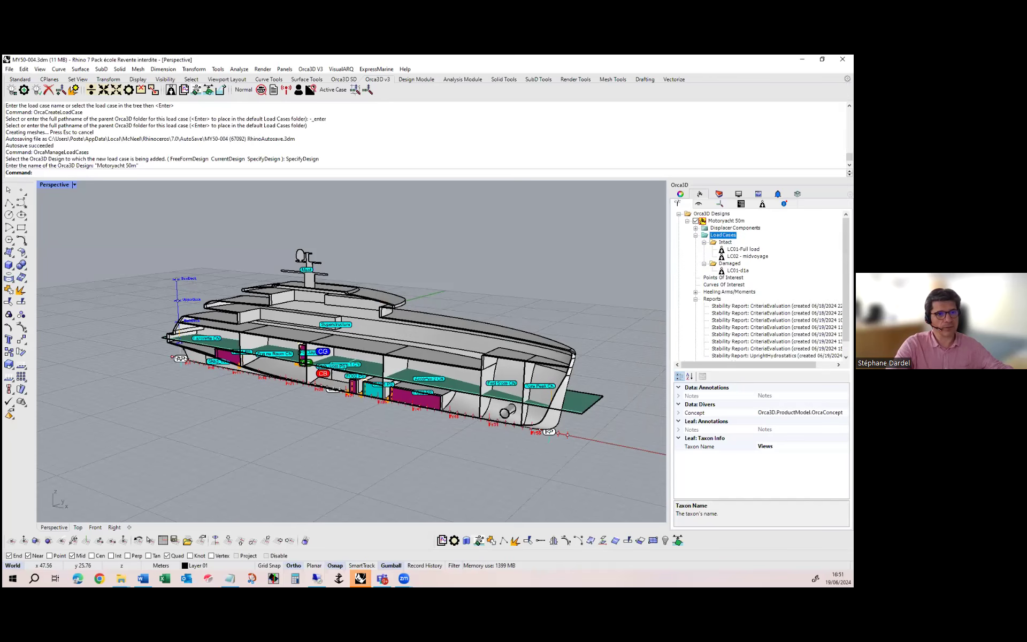
Open the LC01-d1a load case definition and include the non-tank compartments in its fluid loads list
click(729, 263)
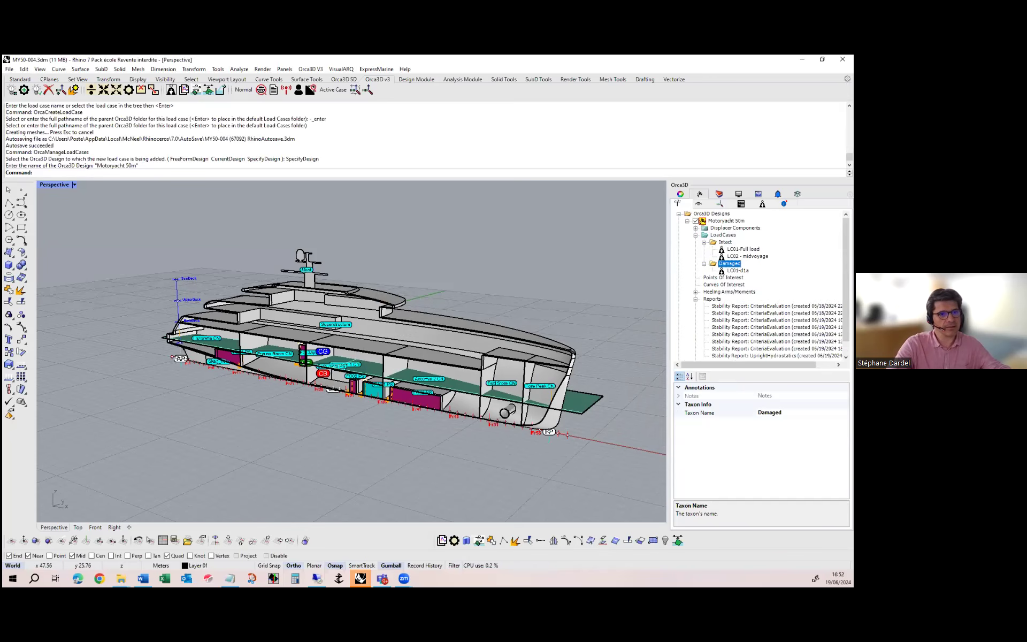
double_click(737, 271)
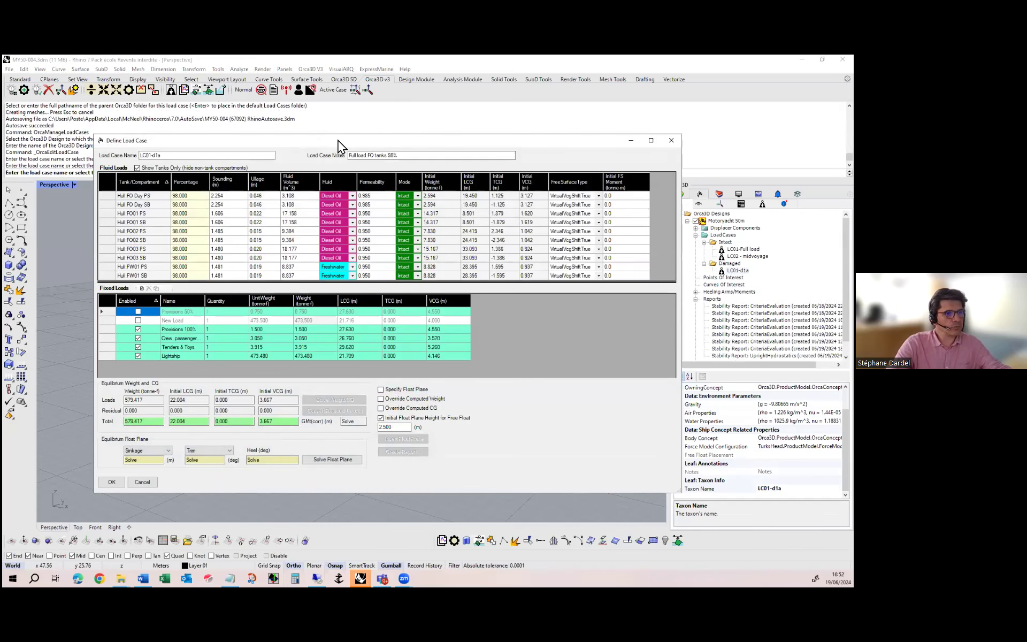
drag(338, 141, 657, 145)
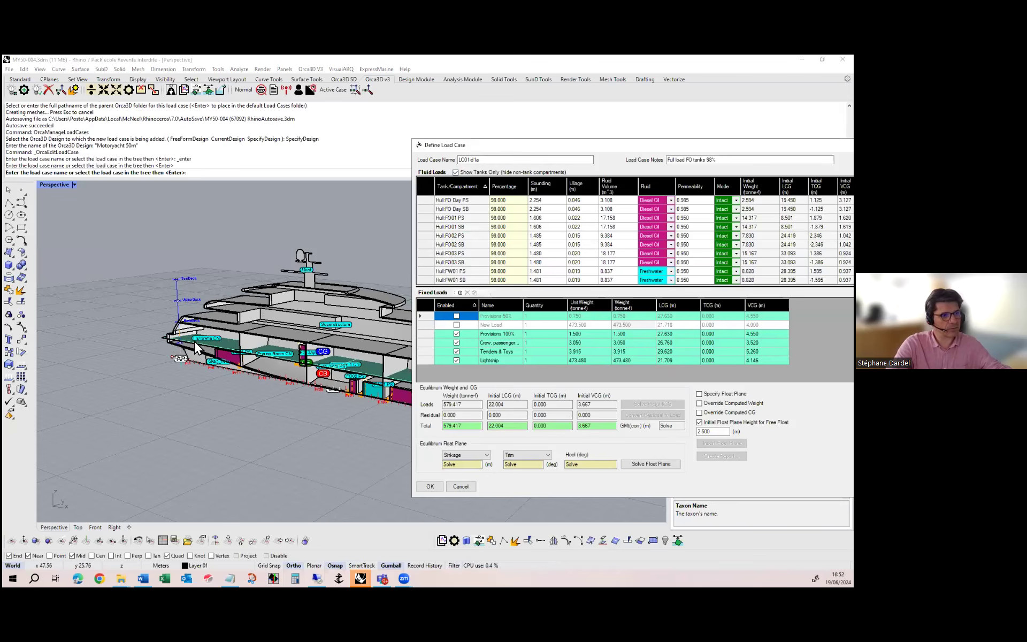
click(456, 172)
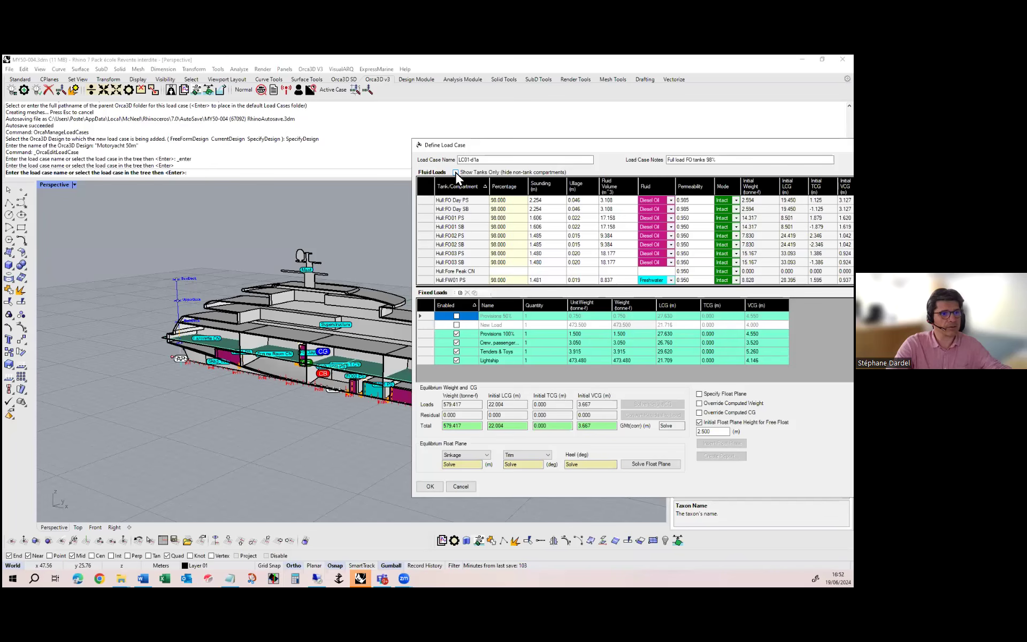
Set the mode of the Hull Lazarette CN compartment to Damaged
scroll(573, 239, down, 2)
scroll(502, 249, down, 2)
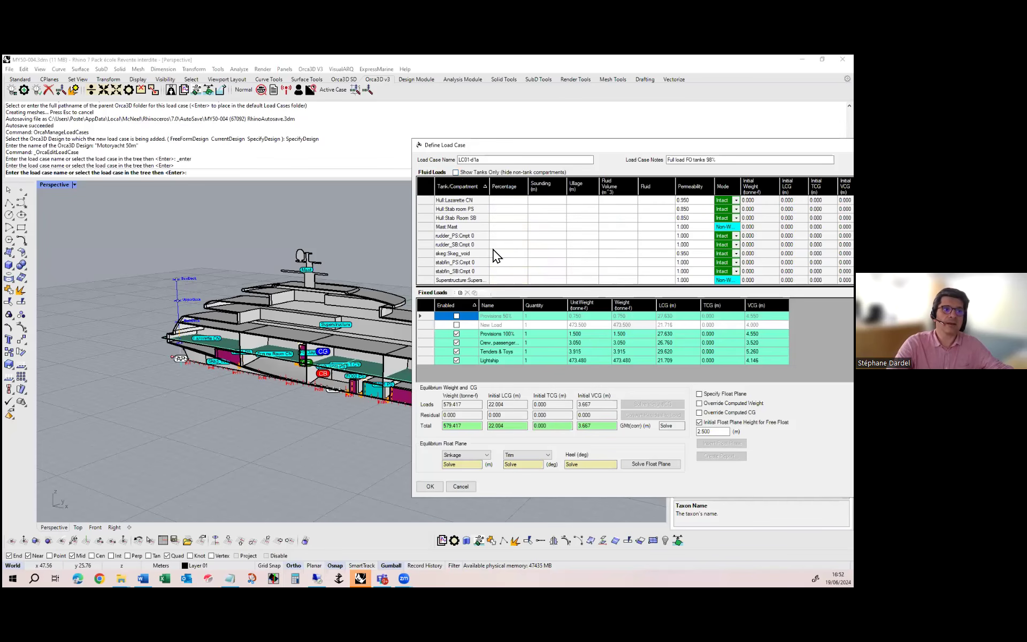
scroll(502, 256, up, 1)
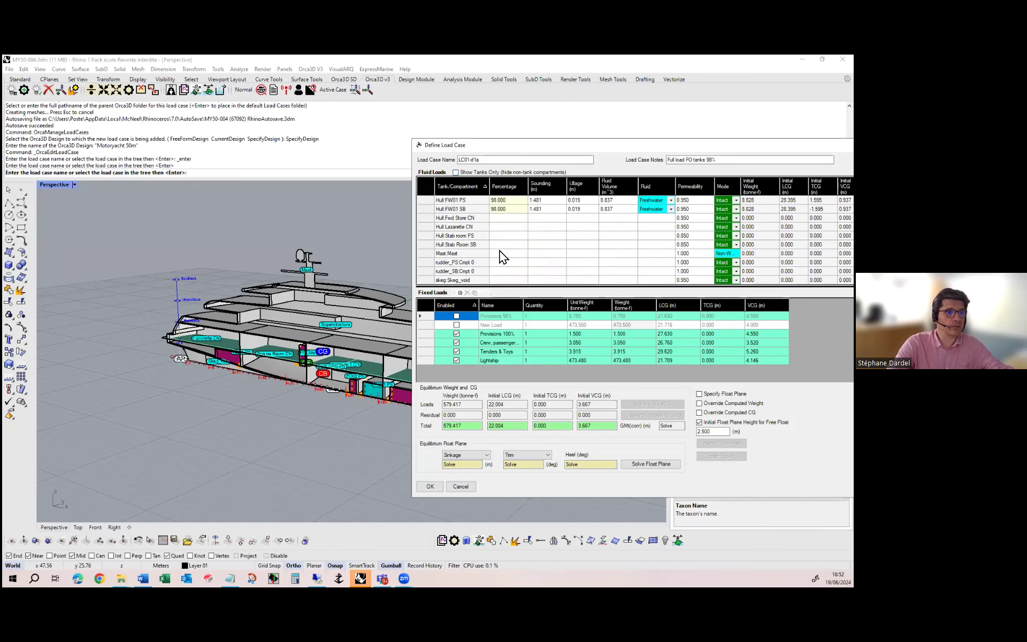
click(488, 226)
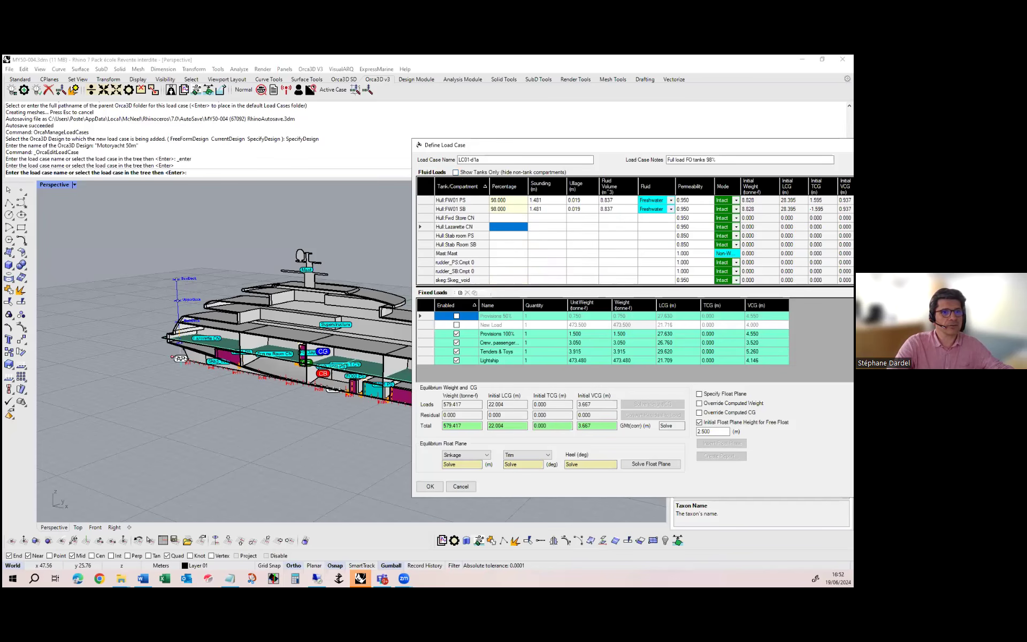
click(736, 227)
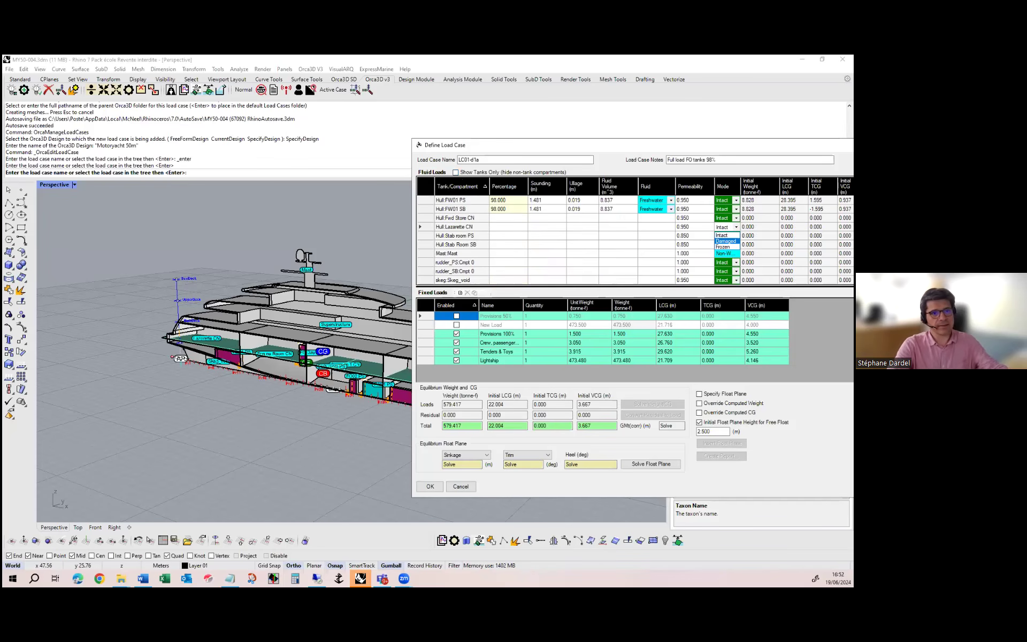
click(726, 240)
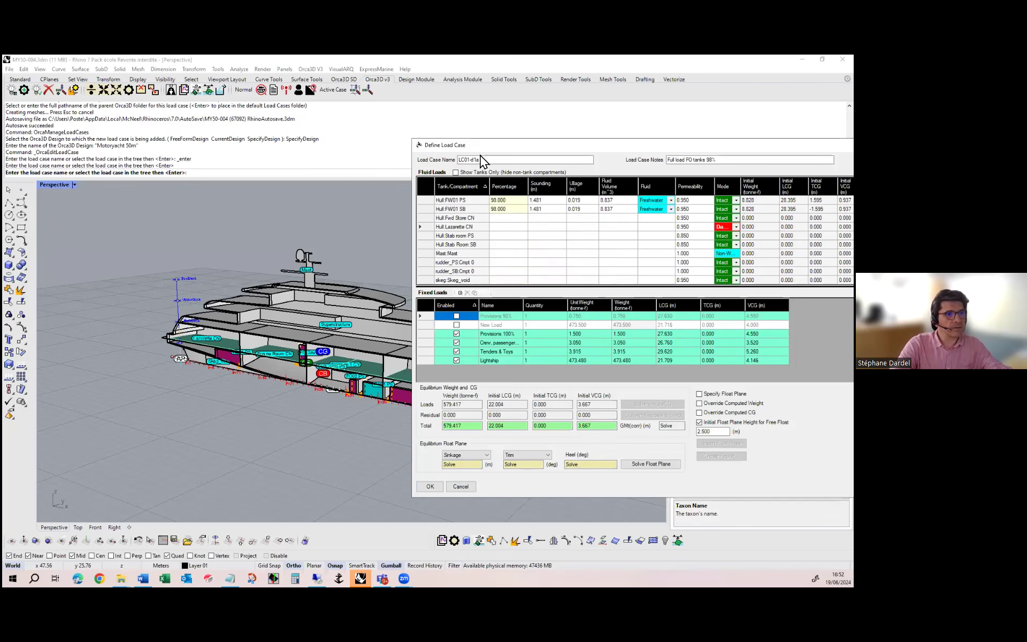
Clear the load case notes of LC01-d1a and accept the definition
drag(719, 160, 578, 160)
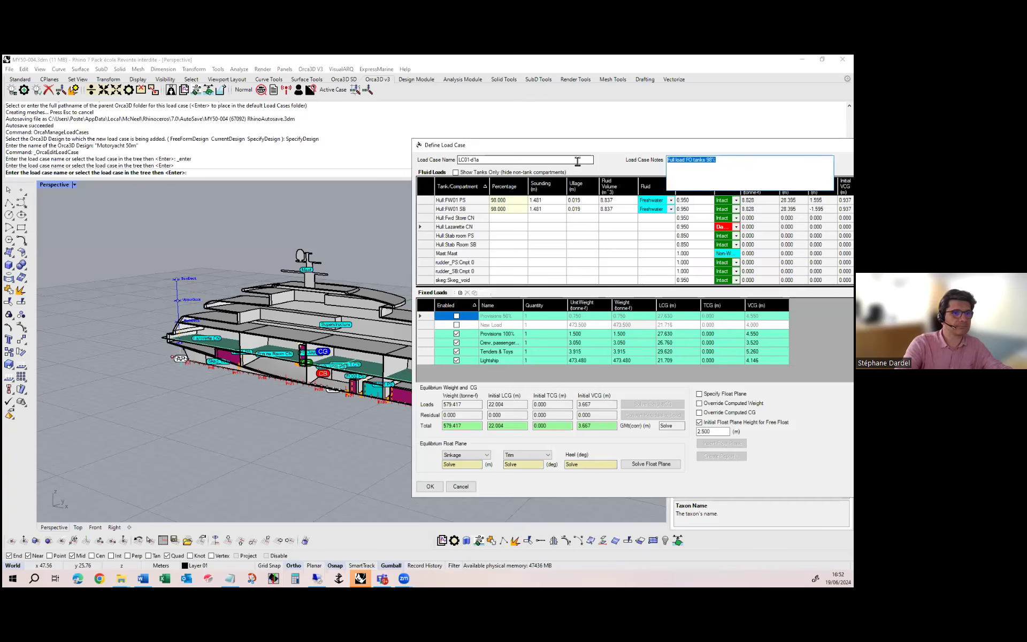
key(Delete)
click(430, 486)
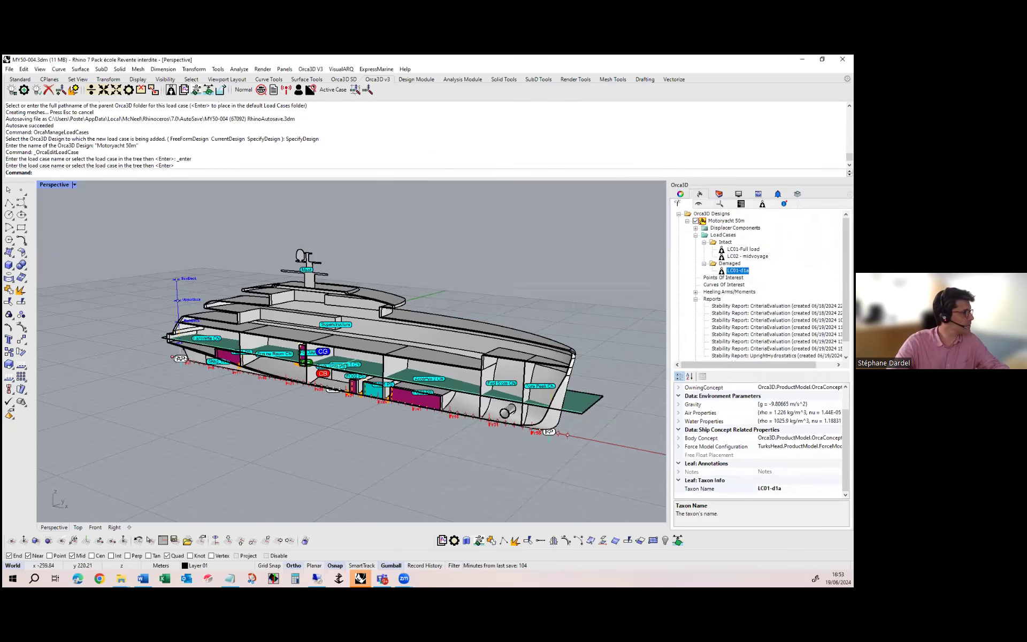
Copy the whole LC03.txt script from Notepad and run it in Rhino's command line to create the LC03-Arrival load case
click(121, 578)
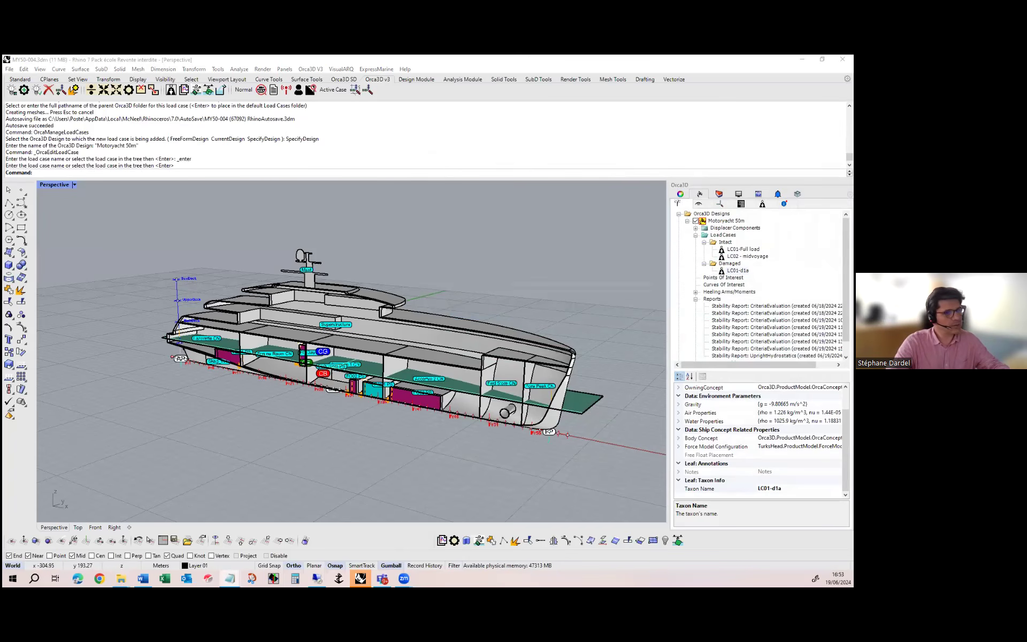
drag(3, 218, 497, 217)
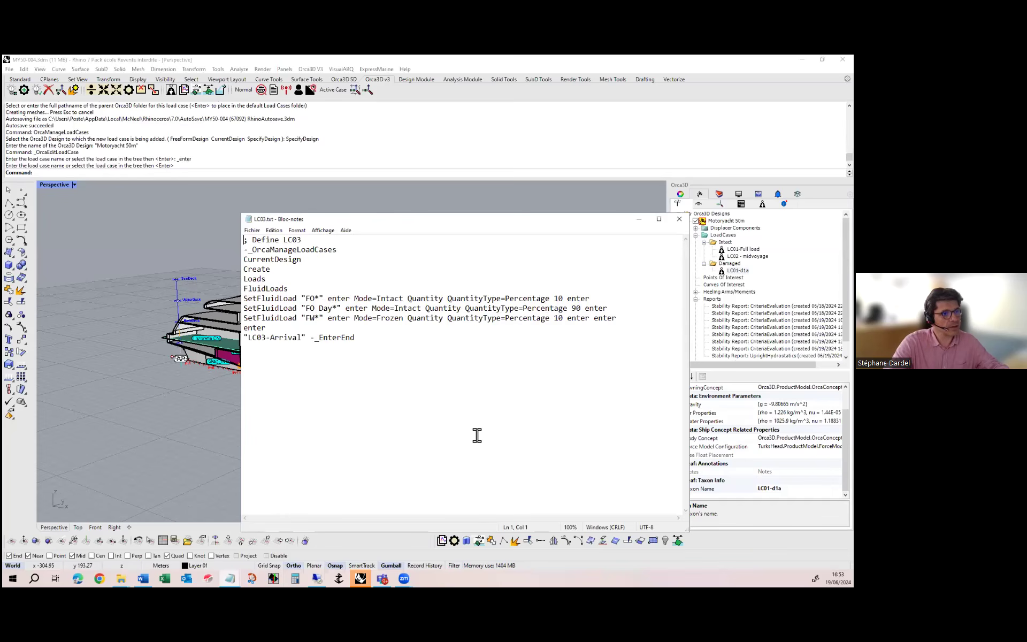
drag(446, 421, 128, 223)
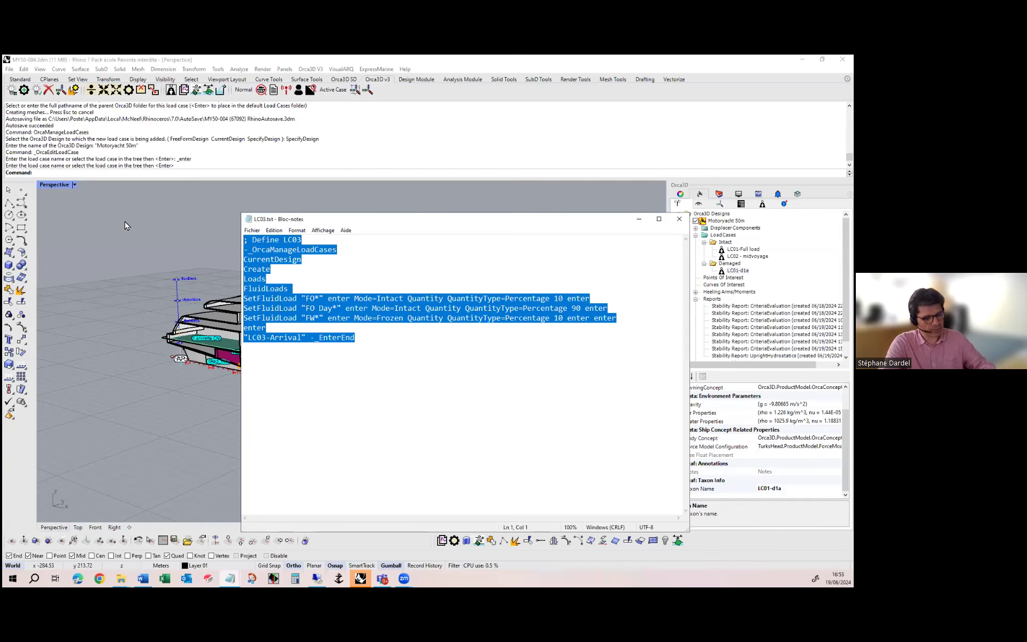
drag(342, 220, 2, 203)
click(76, 178)
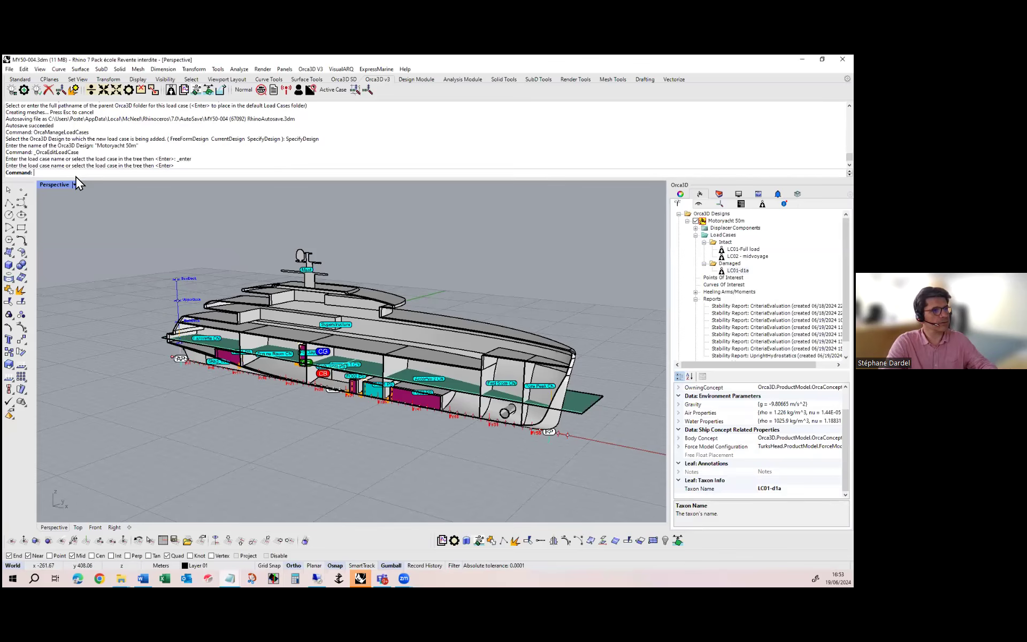
key(ctrl+v)
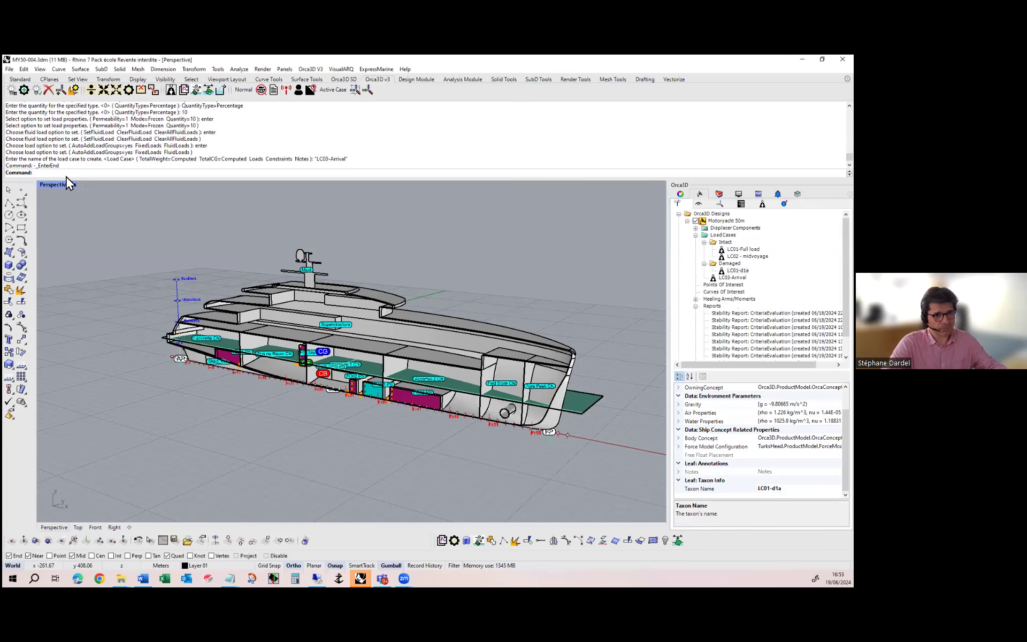
Disable the Provisions 100% and Provisions 50% fixed loads in the LC03-Arrival load case and accept the definition
click(732, 277)
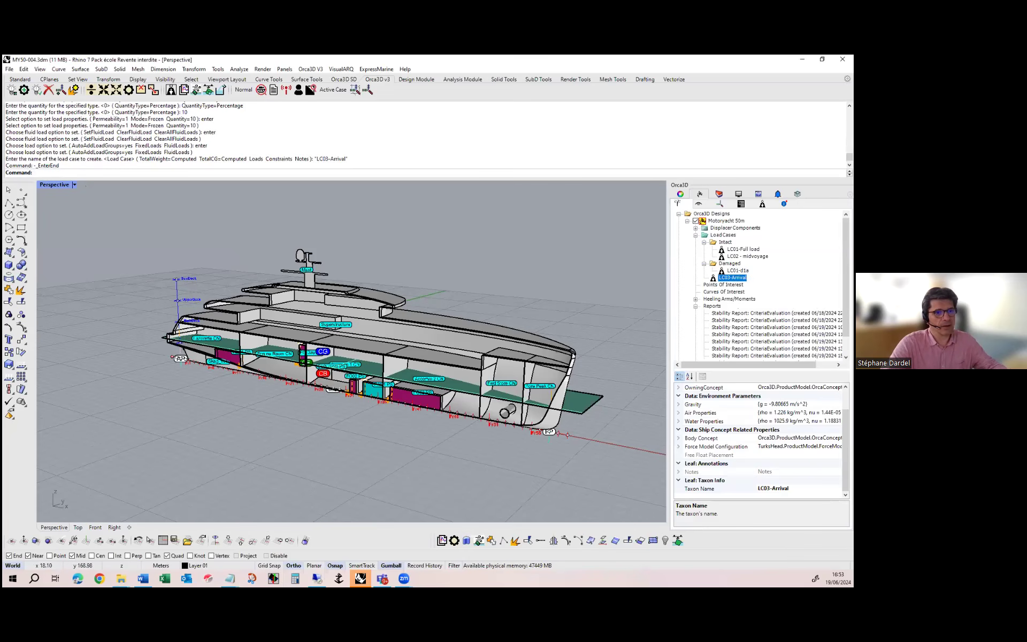
double_click(733, 278)
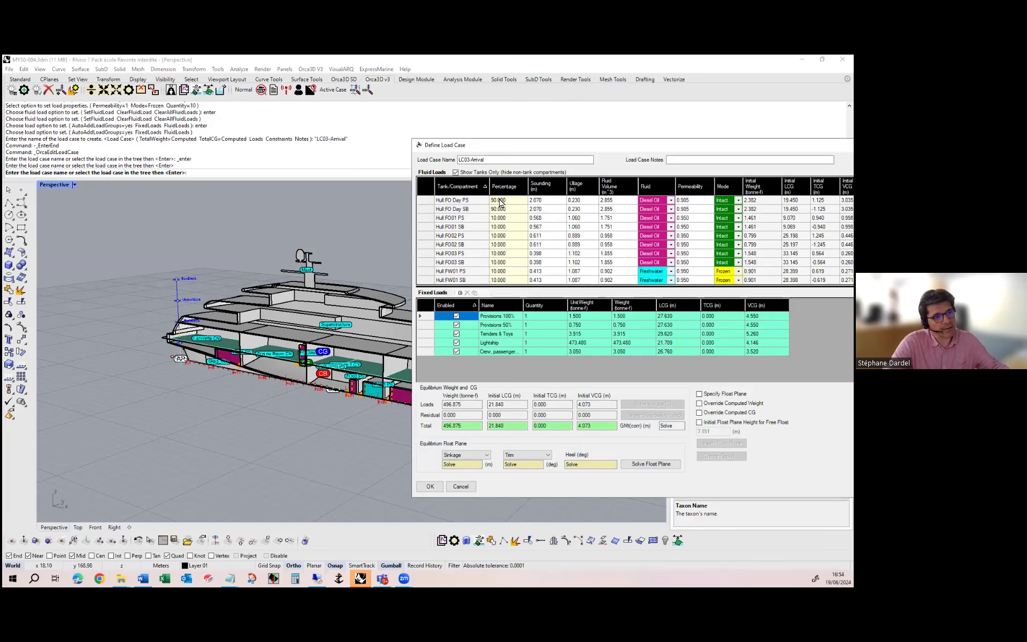
click(456, 317)
click(456, 325)
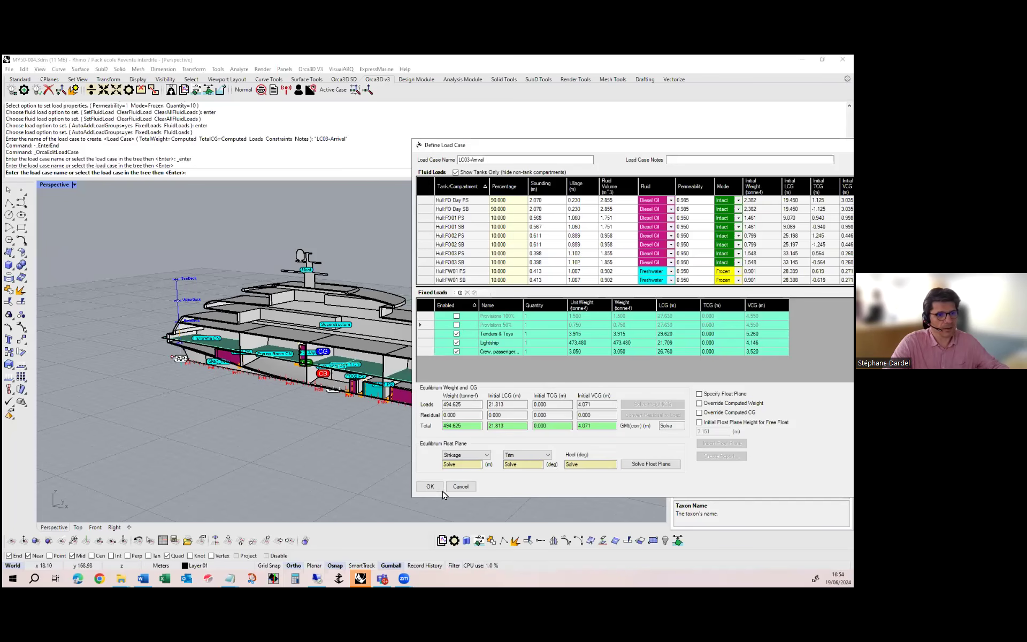
click(429, 486)
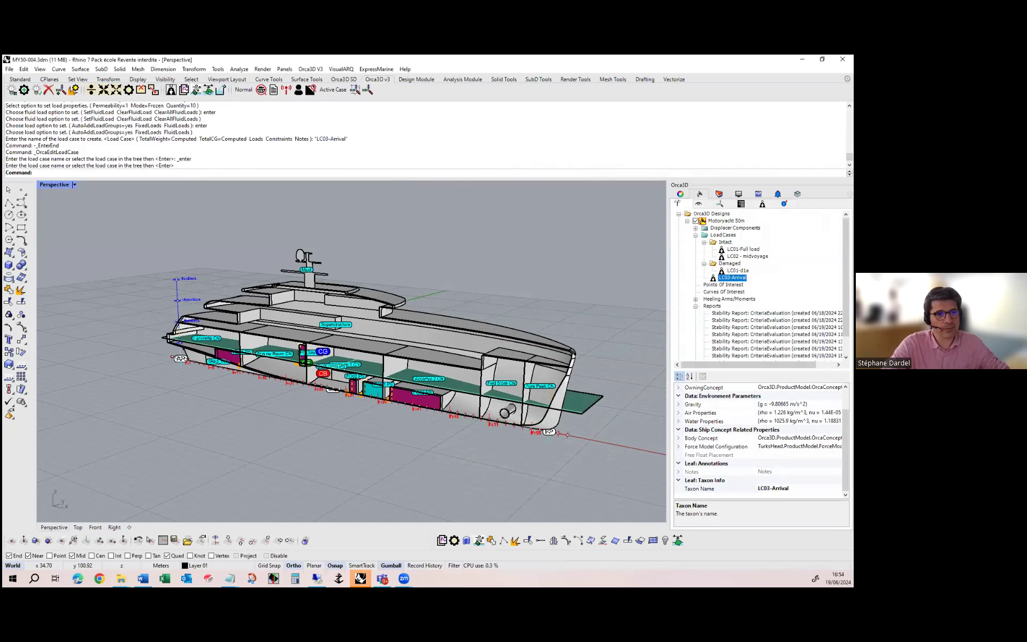
Add a point of interest to Motoryacht 50m at the mast corner beside the radar dome platform, about (19.87, -0.01, 13.10)
click(723, 284)
right_click(710, 285)
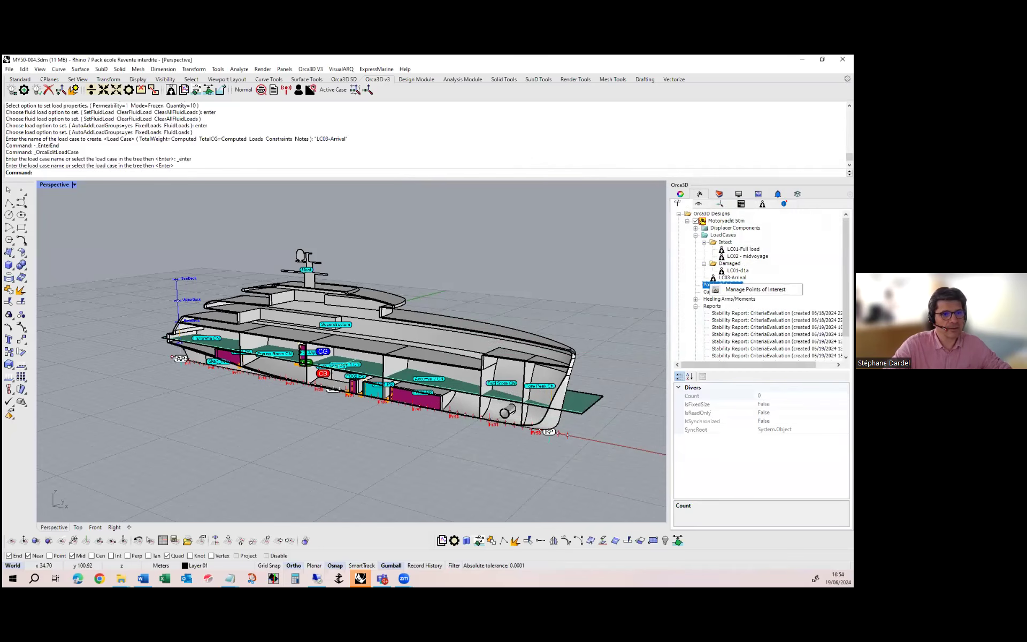
click(755, 289)
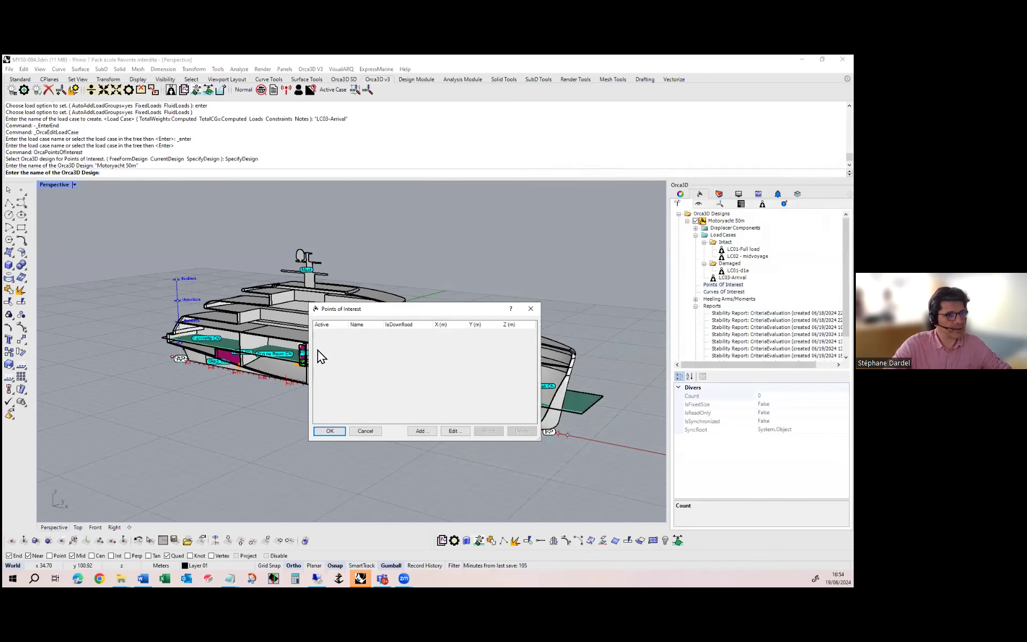
click(422, 431)
scroll(347, 355, up, 6)
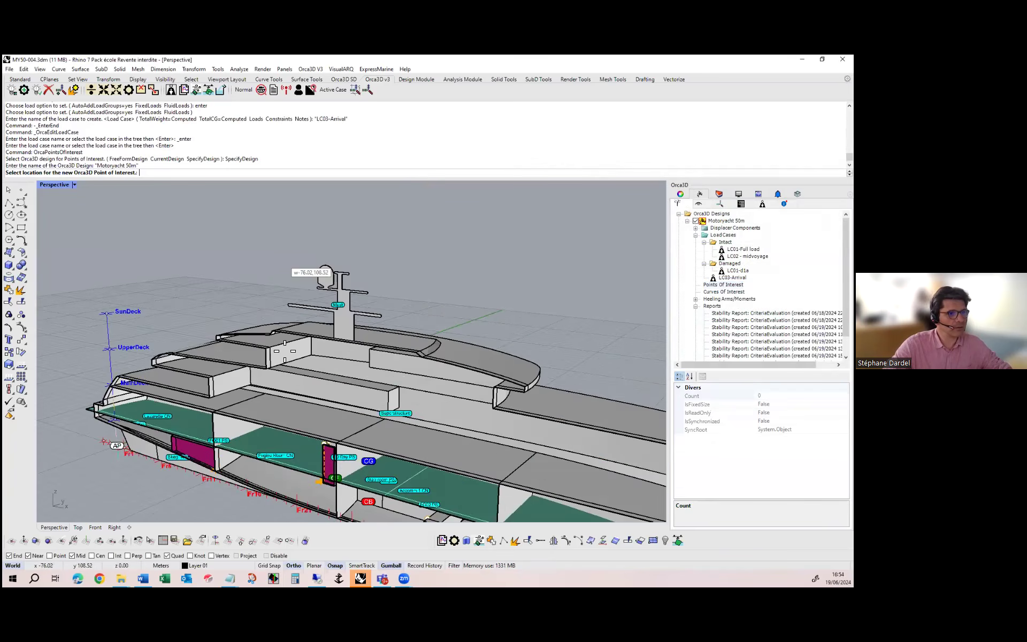
scroll(348, 355, up, 5)
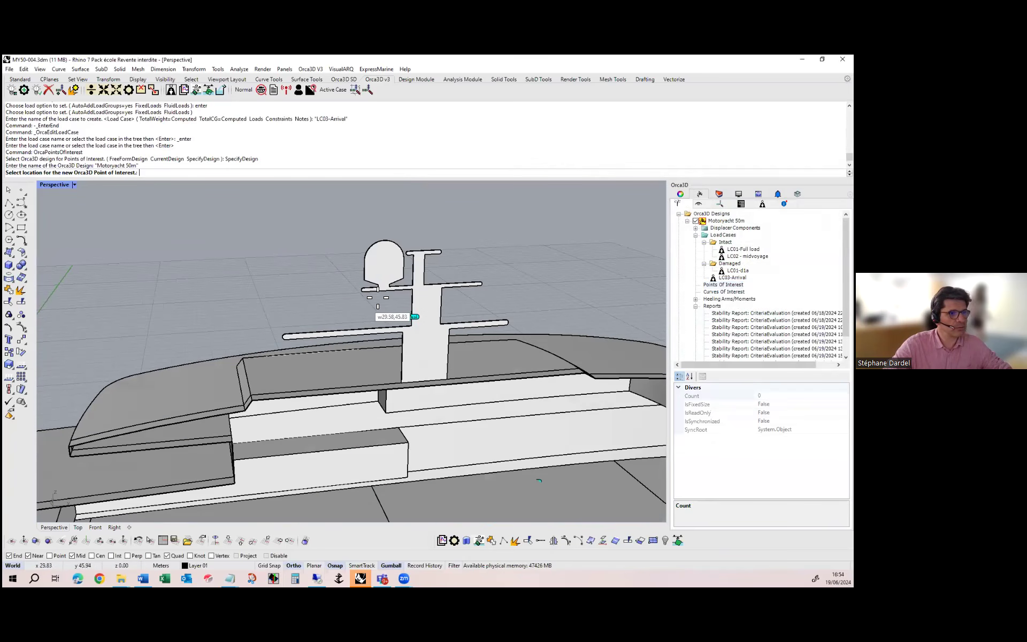
scroll(411, 299, up, 2)
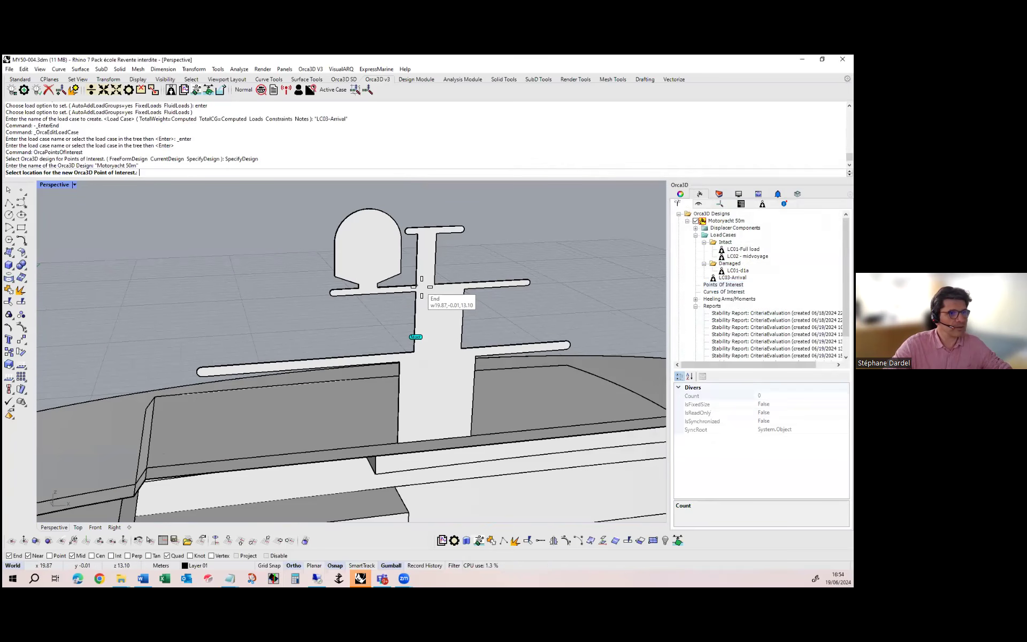
click(417, 285)
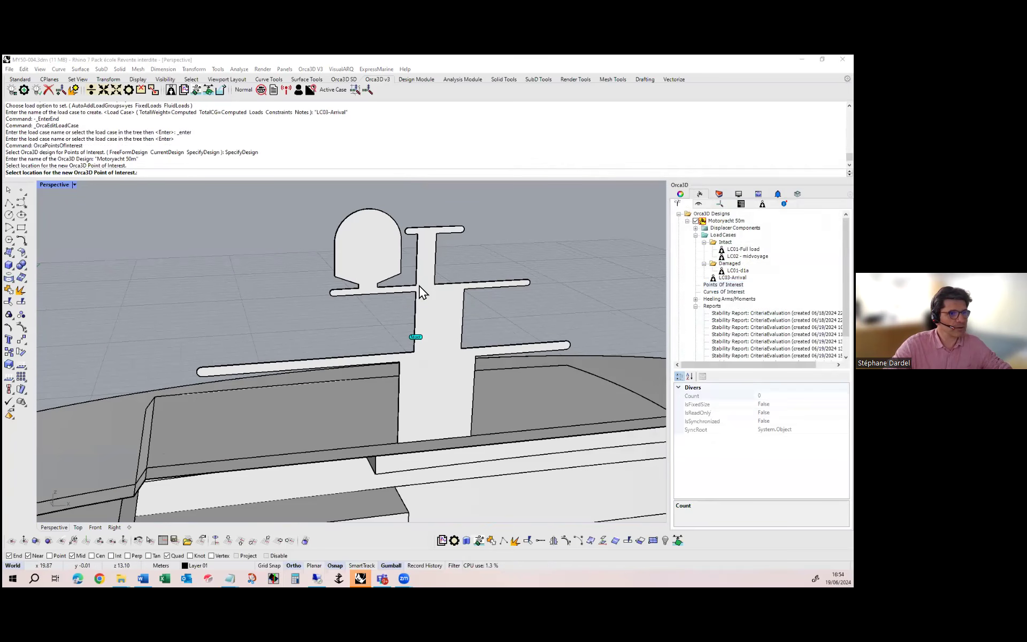
click(416, 336)
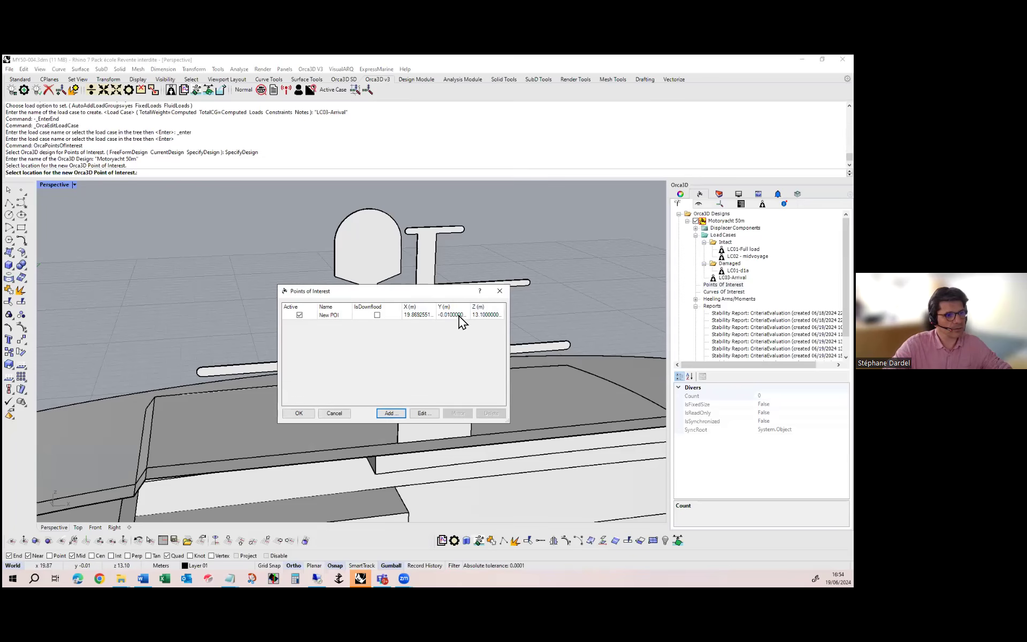
Name the new point of interest "ventilation" and mark it as a downflooding point
double_click(333, 316)
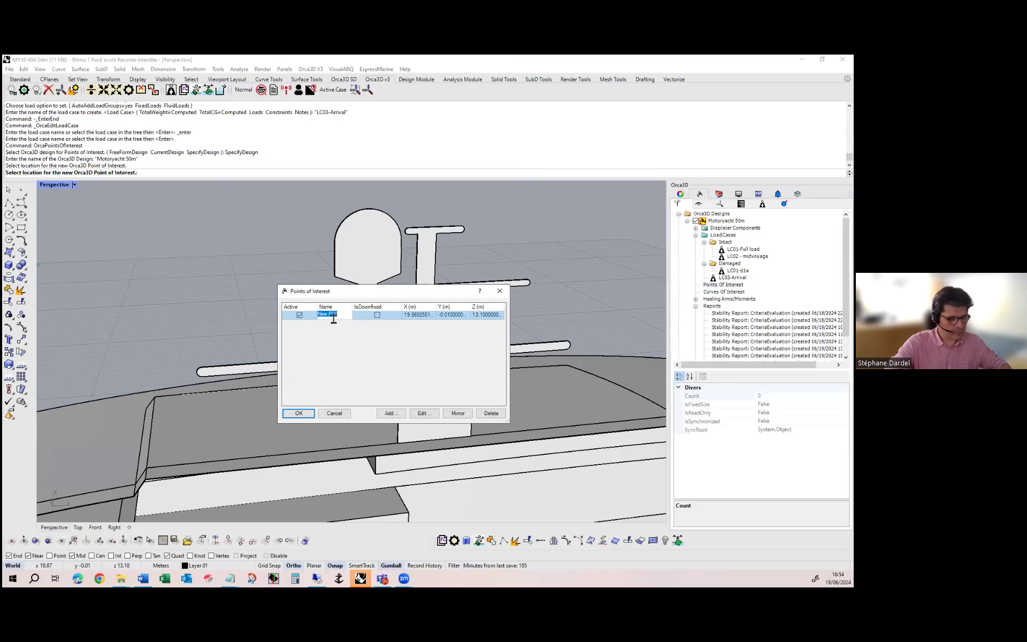
text(ventilation)
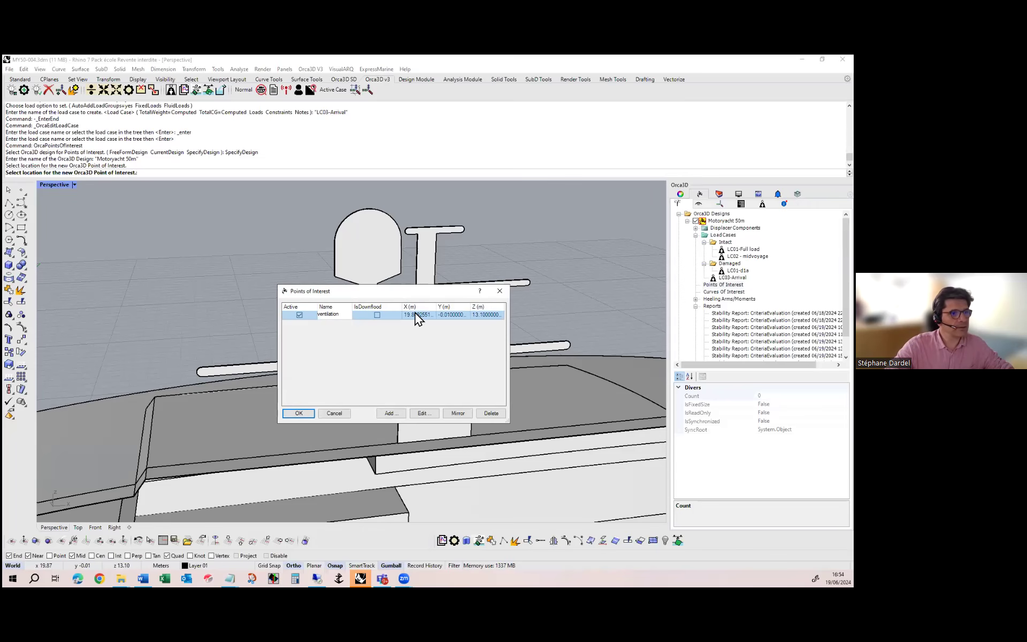
click(378, 315)
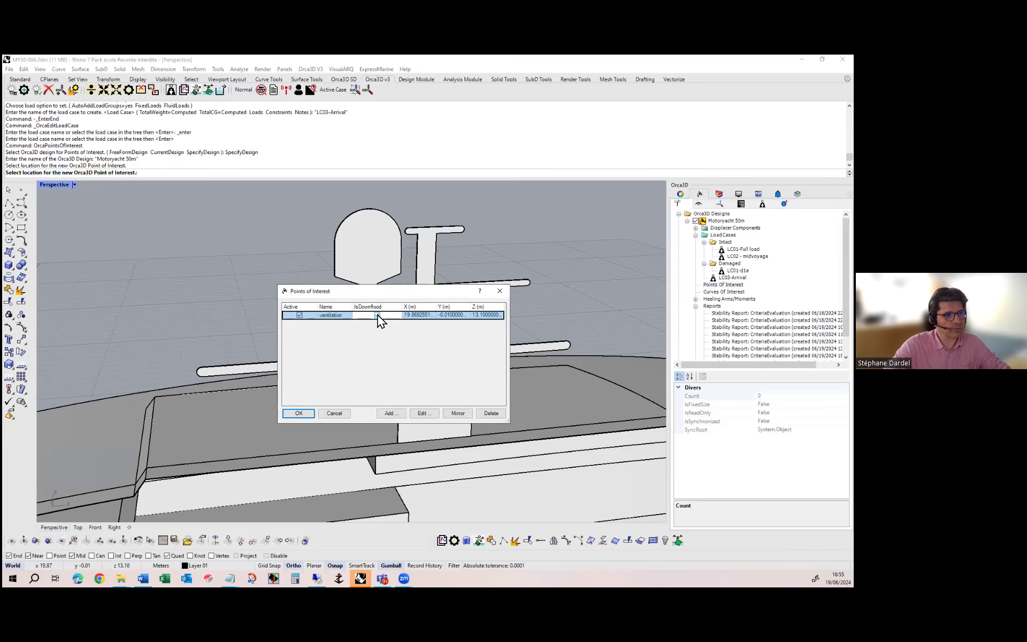
click(378, 315)
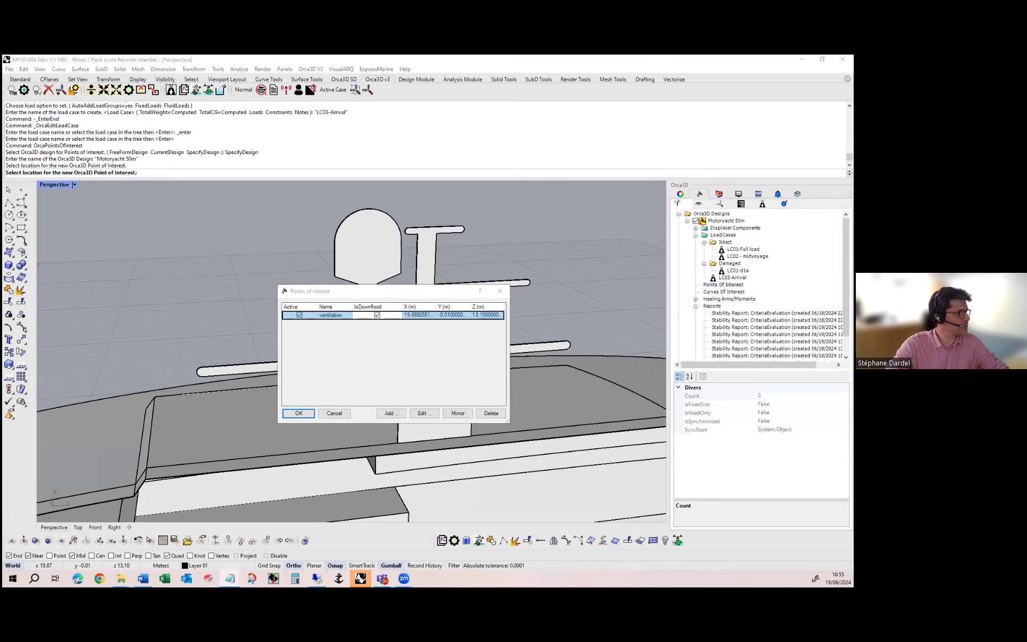
Accept the ventilation point, then run the four E/R ventilation and extraction commands copied from Notepad's POIs.txt in Rhino and review the points list
drag(3, 240, 375, 239)
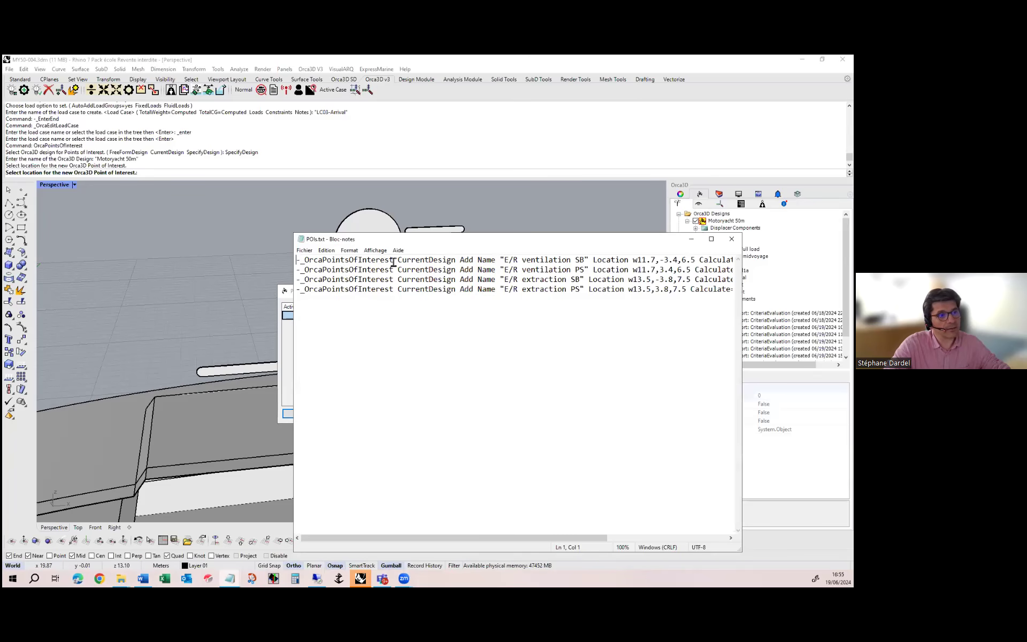
drag(394, 261, 303, 261)
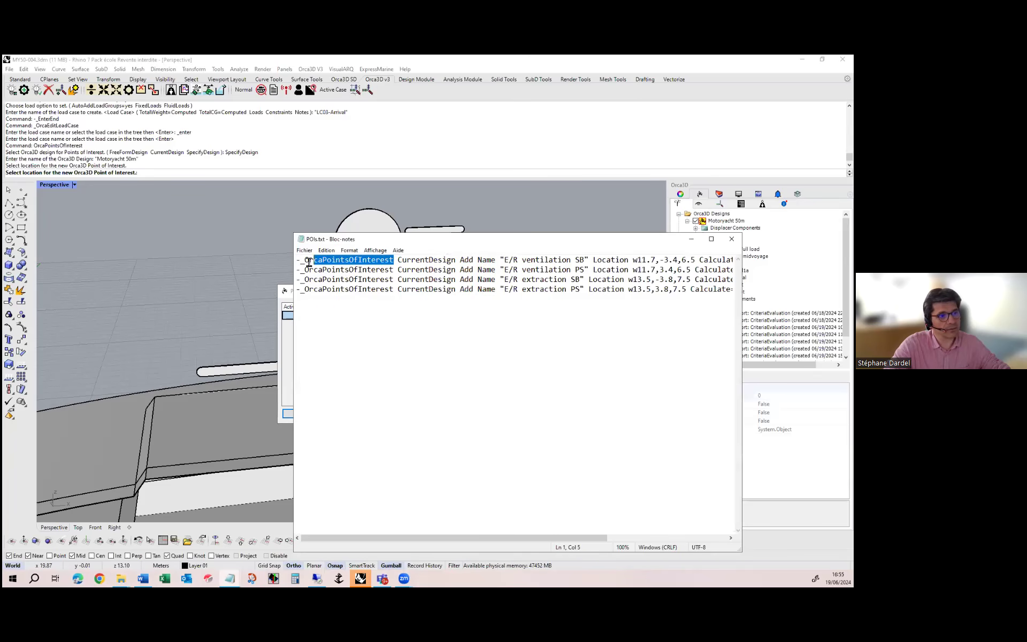
click(400, 361)
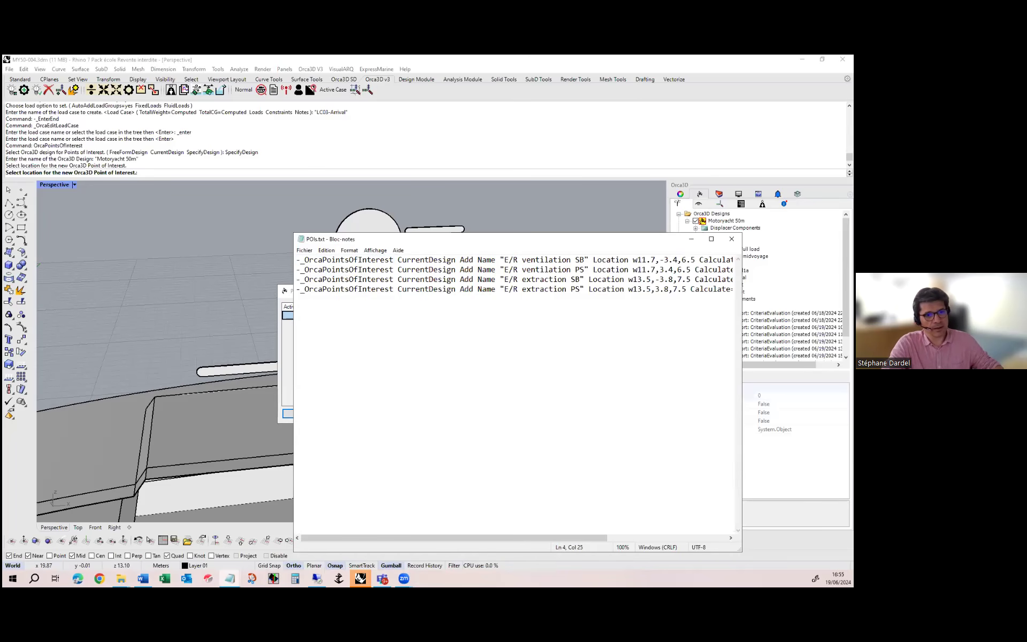
drag(741, 342, 836, 342)
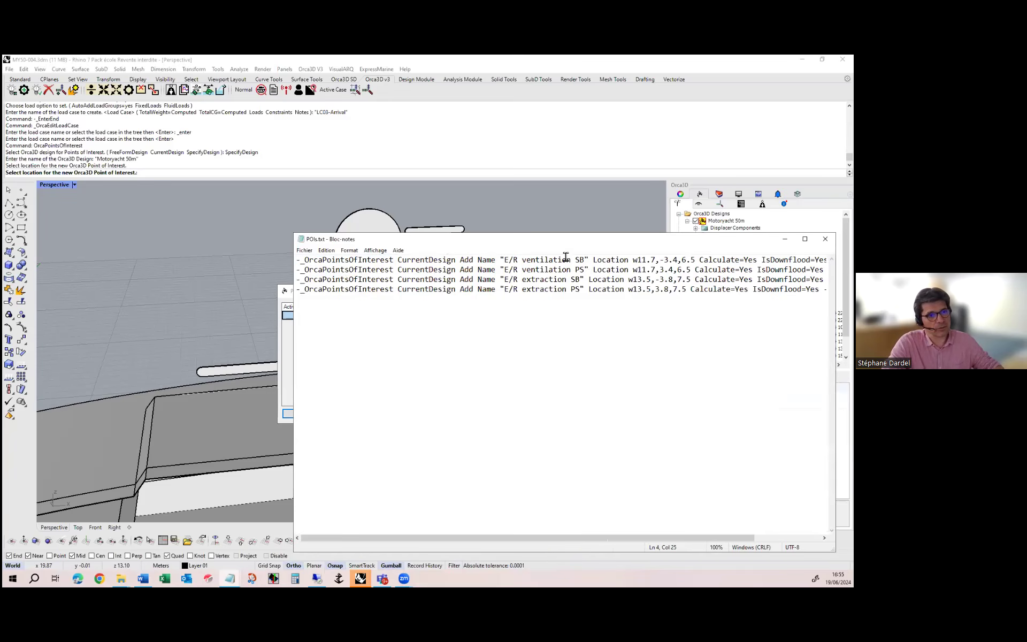
drag(554, 247, 389, 251)
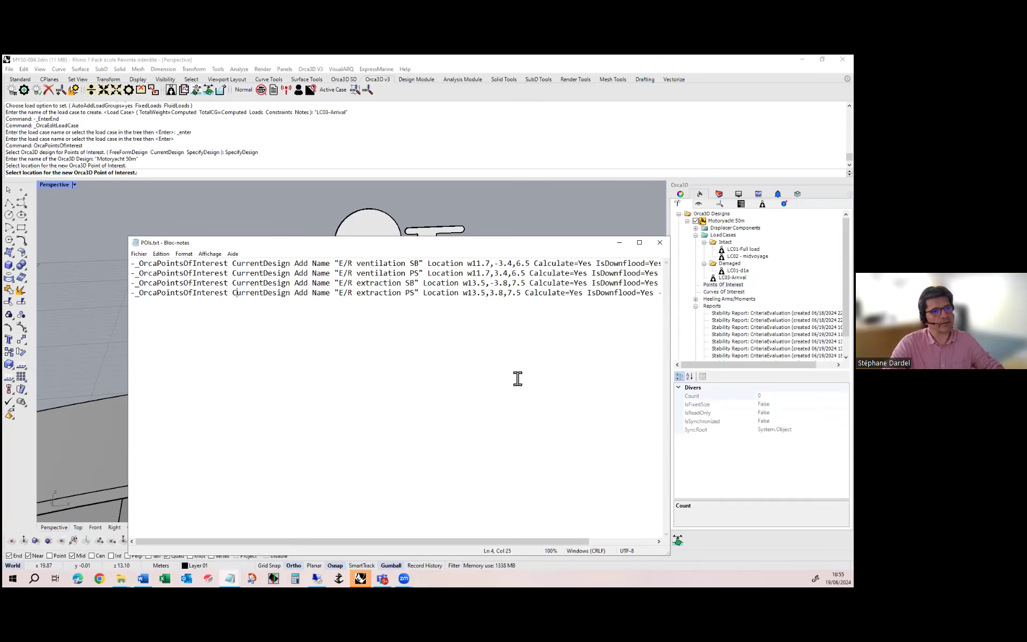
key(ctrl+a)
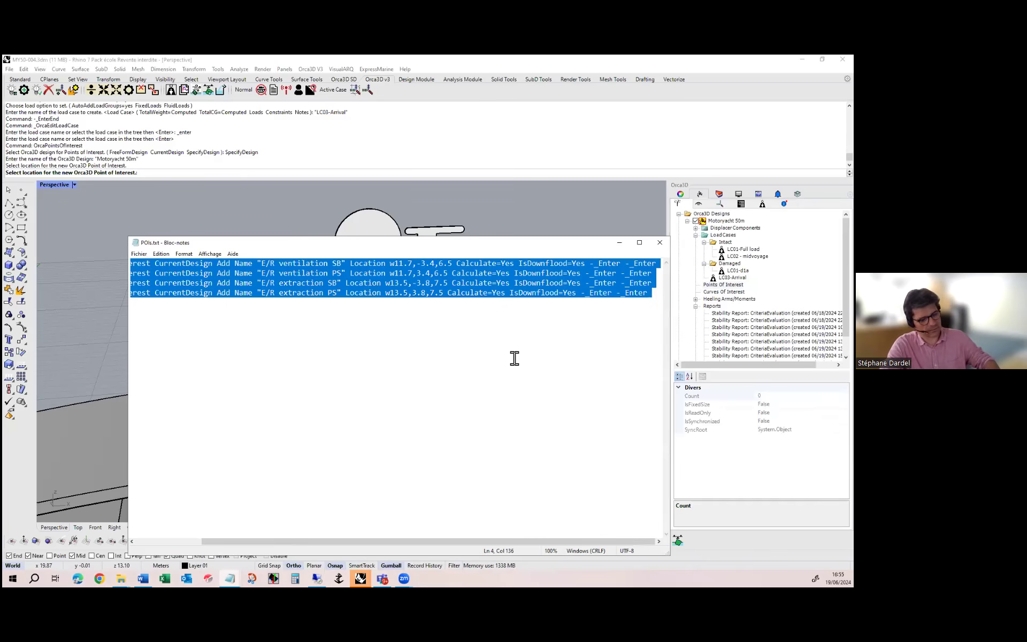
click(228, 172)
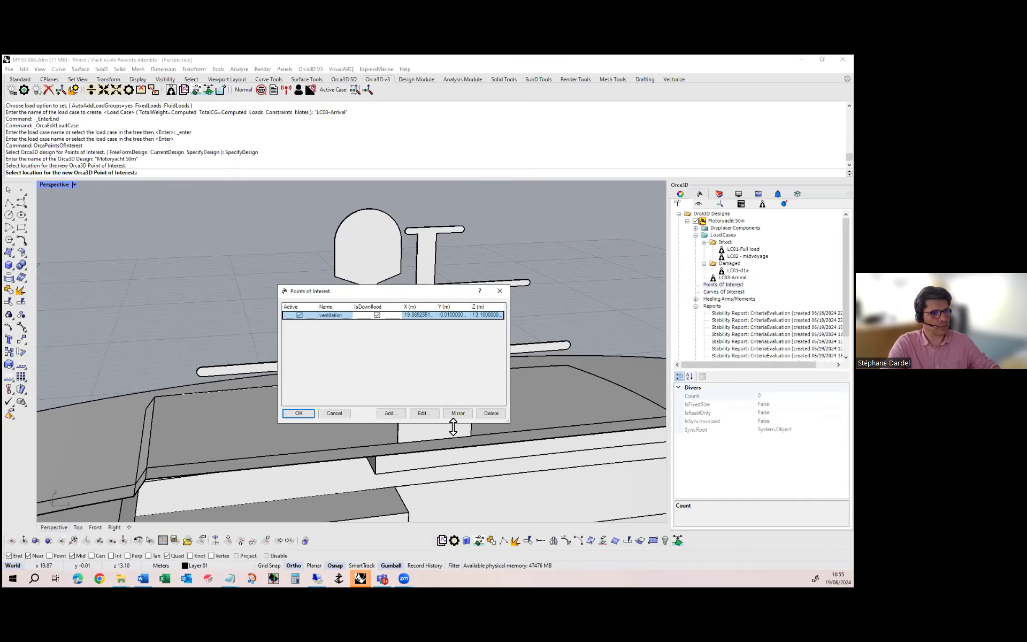
click(298, 413)
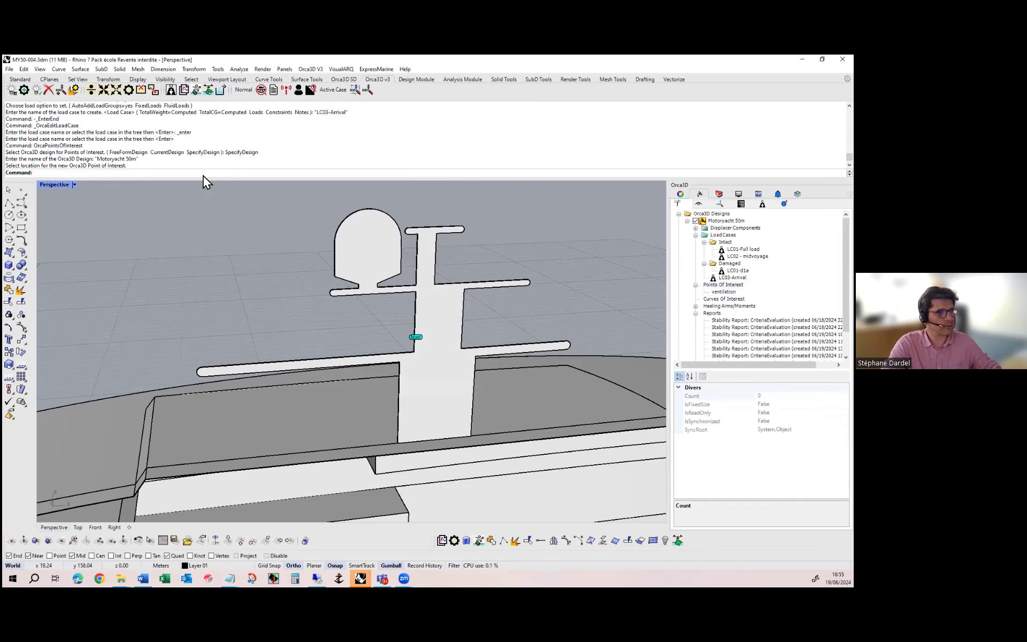
key(ctrl+v)
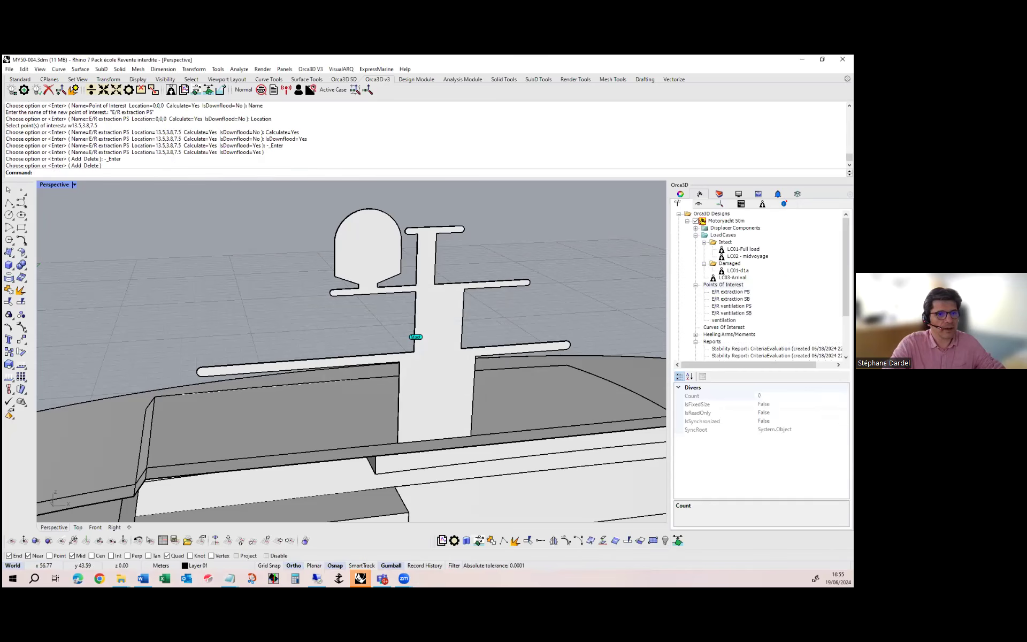
double_click(723, 284)
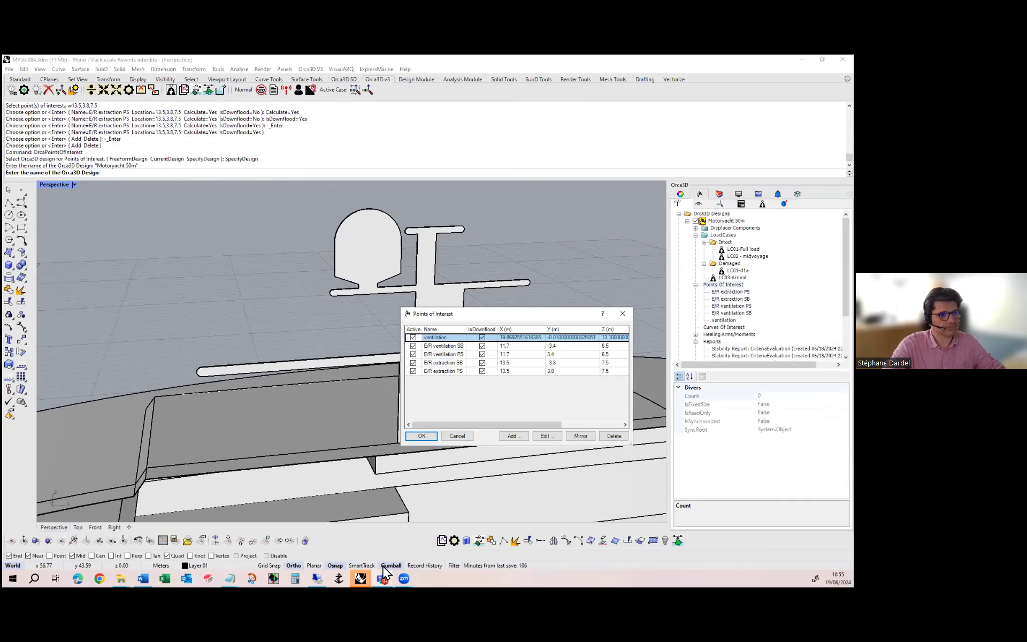
click(427, 440)
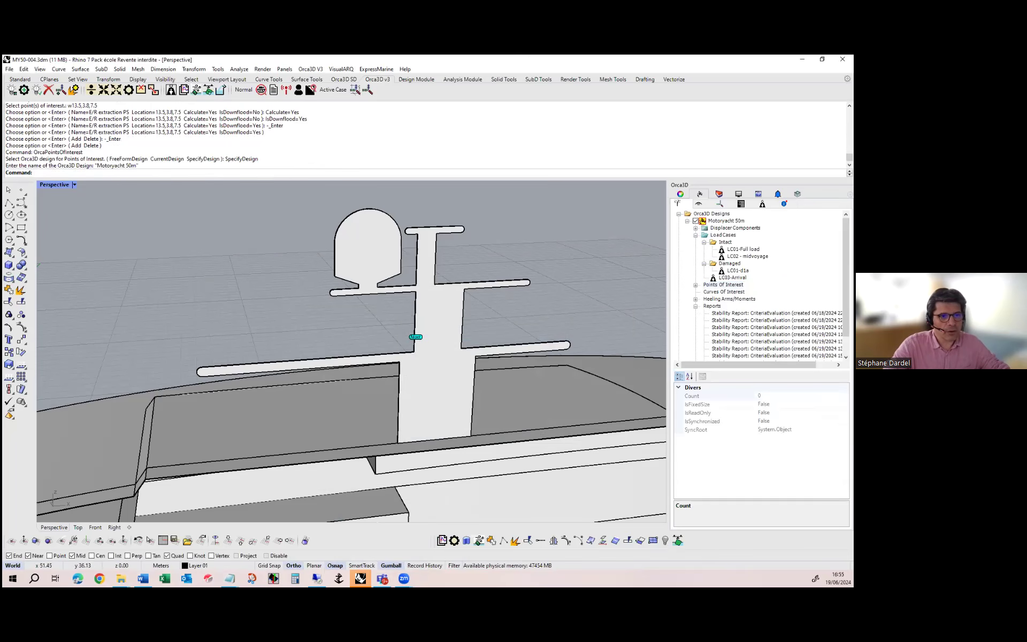
Disable the clipping box to display the whole yacht
scroll(385, 334, down, 10)
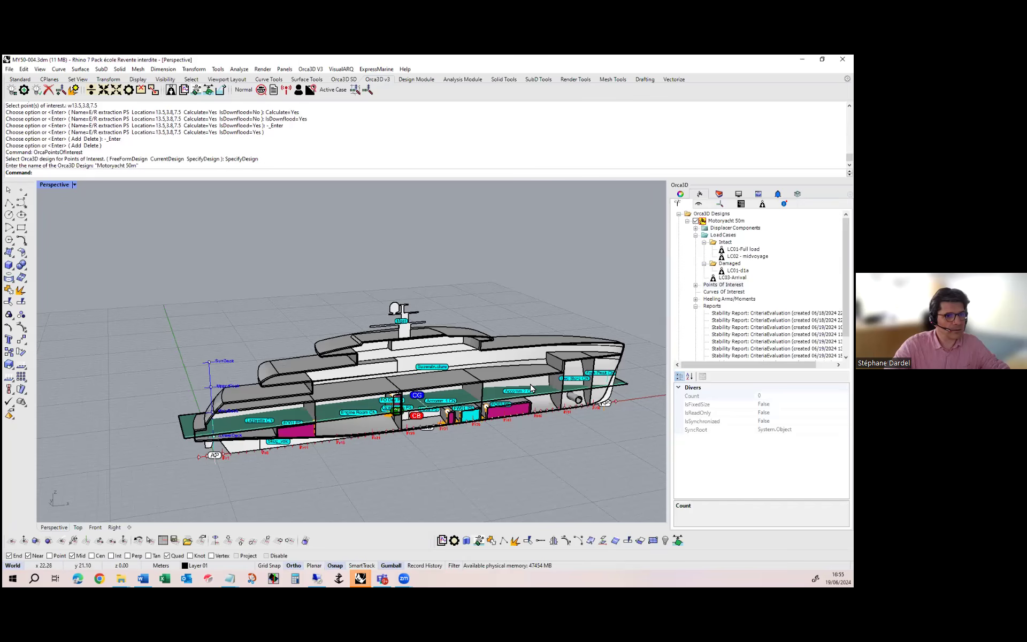
click(699, 204)
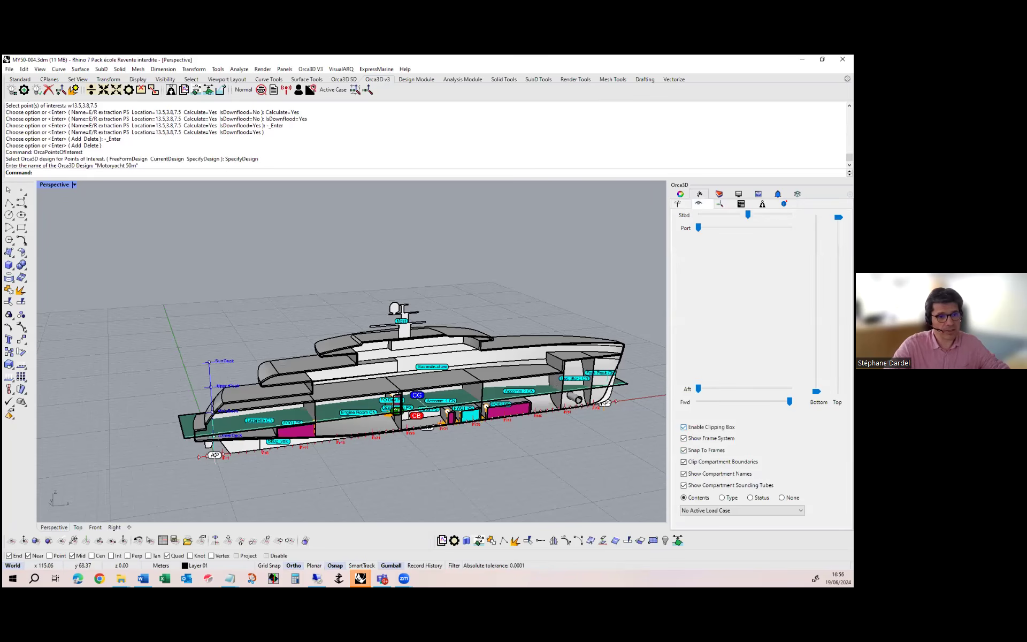
click(683, 426)
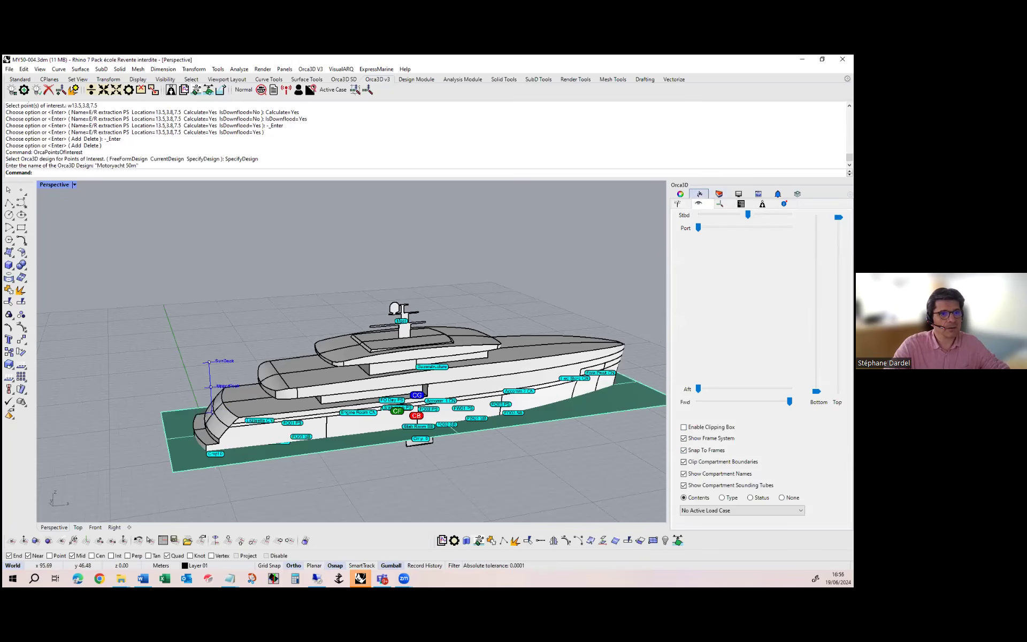
Start a new curve of interest for the design and select the sloping stern edge and the long hull side edge
click(679, 203)
click(719, 292)
right_click(731, 292)
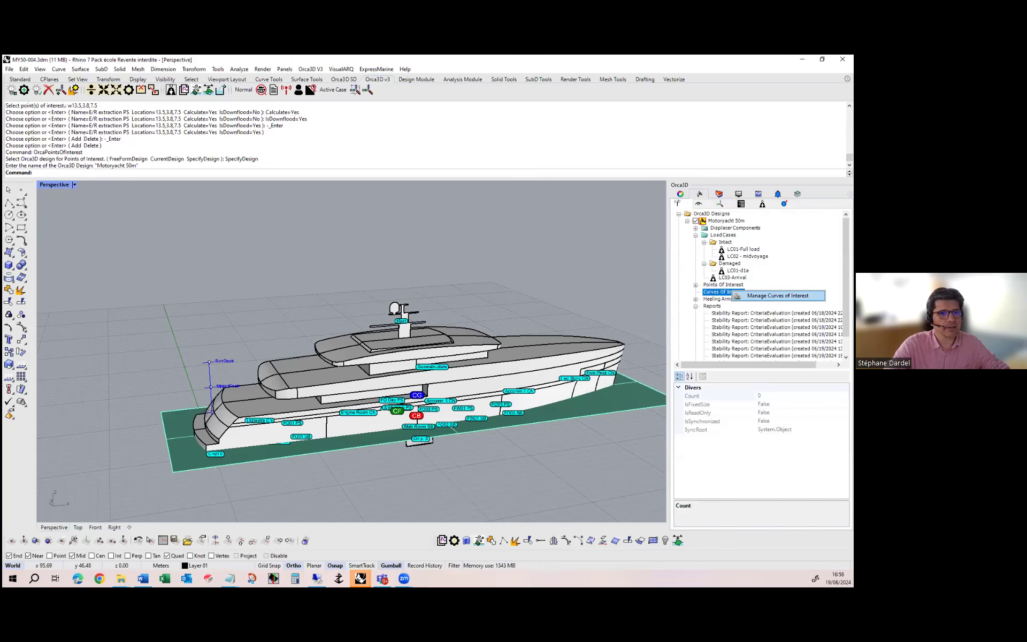
click(777, 295)
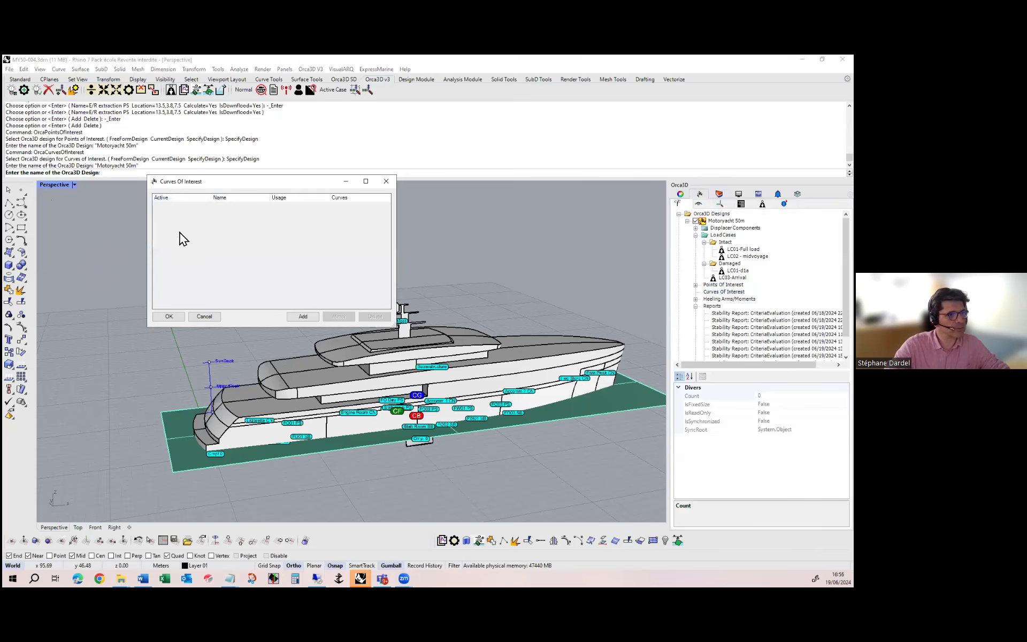
click(303, 316)
click(374, 206)
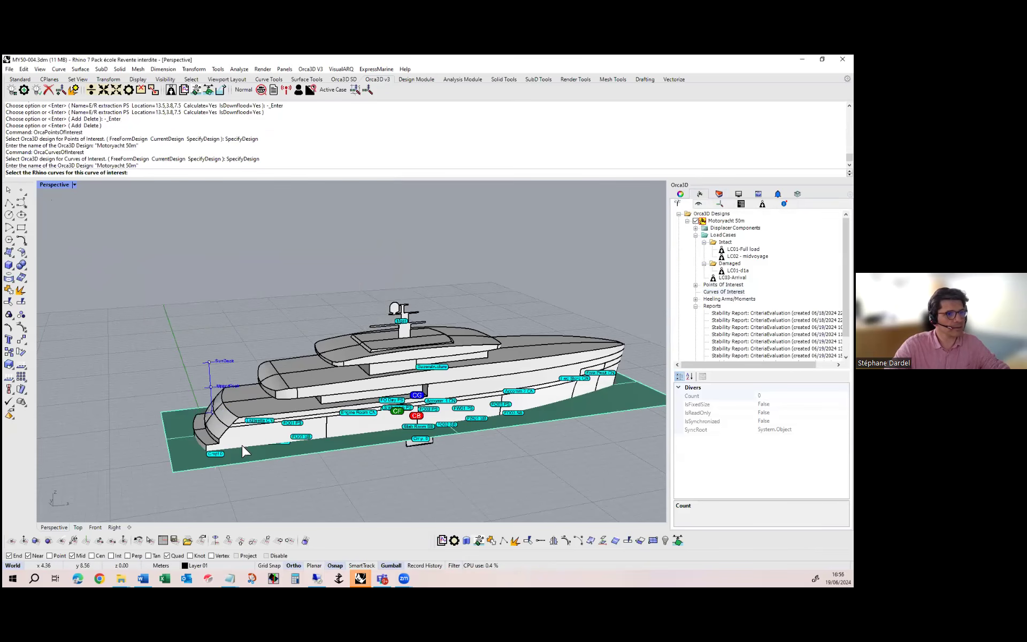
scroll(245, 451, up, 5)
click(202, 421)
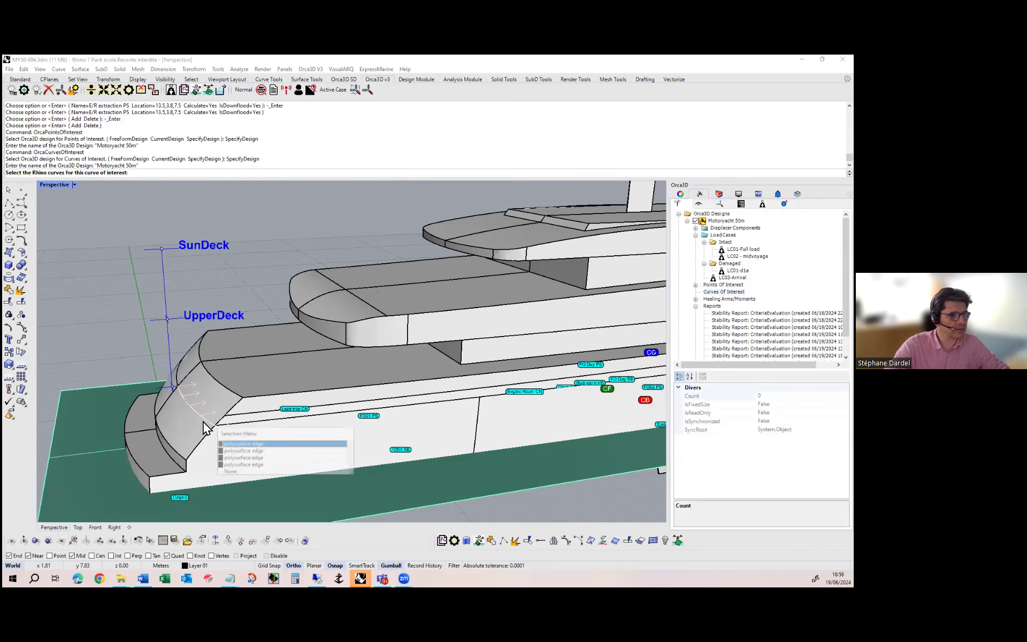
click(238, 431)
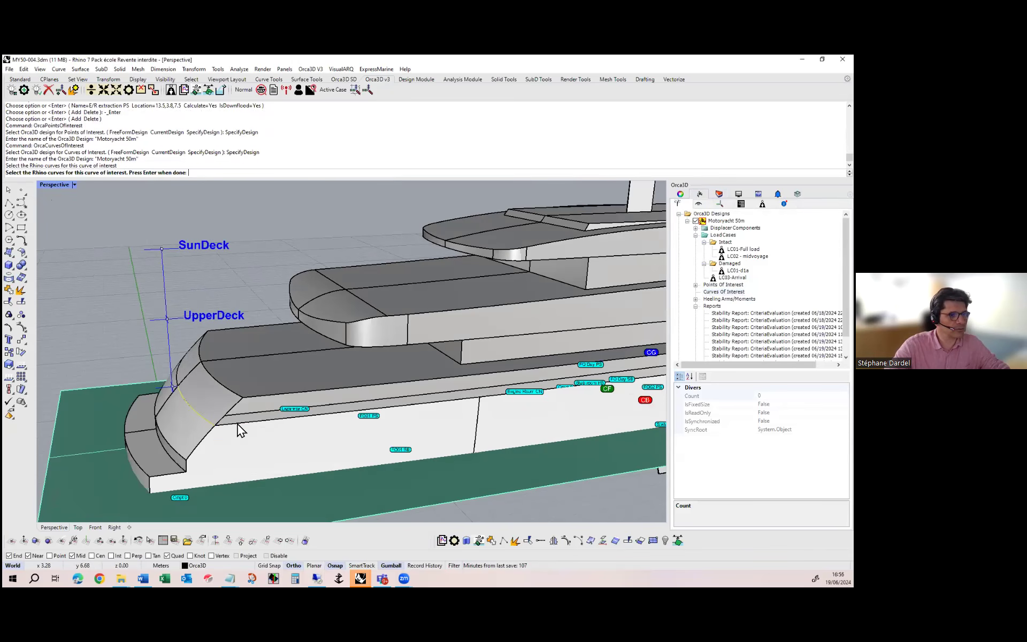
click(238, 423)
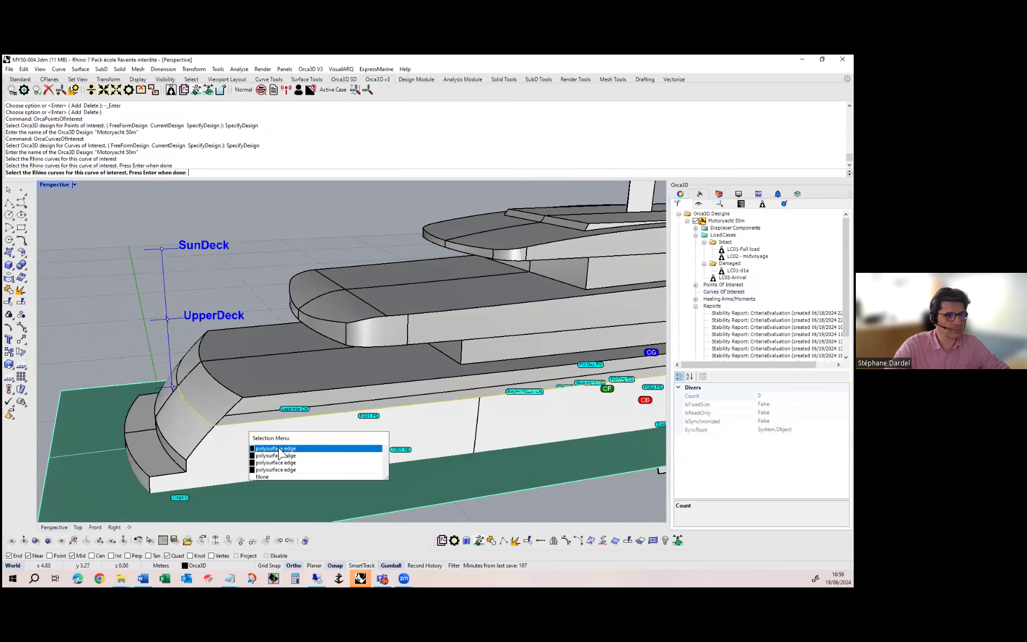
click(279, 449)
Add the raised hull edge near the bow to the curve of interest and finish the curve selection
scroll(279, 449, down, 6)
scroll(482, 370, up, 6)
scroll(483, 371, up, 2)
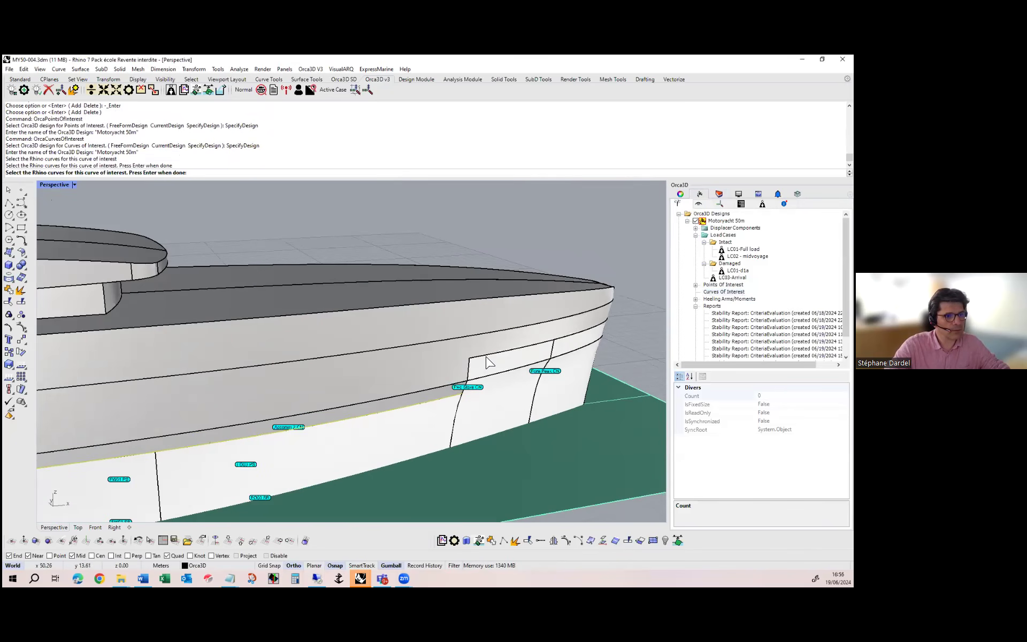
click(496, 359)
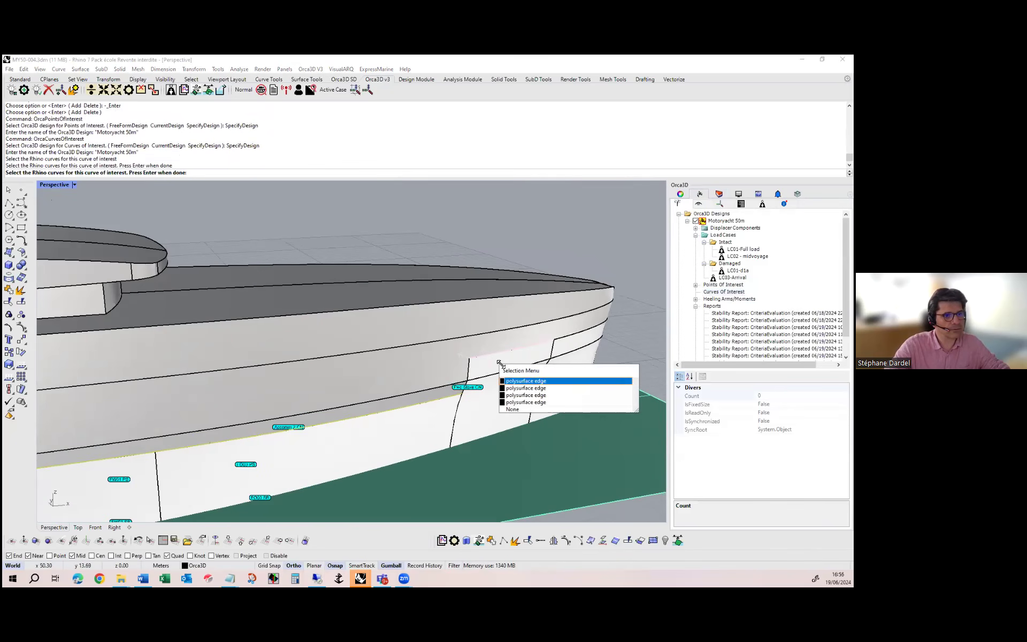
click(518, 388)
click(319, 353)
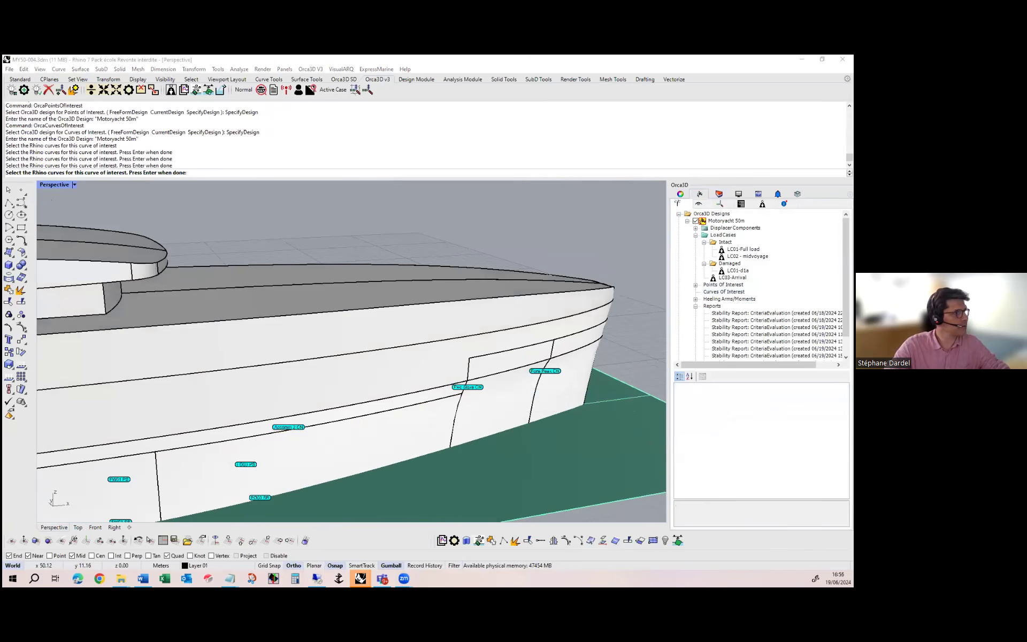
key(Return)
Name the new curve of interest "Freeboard SB" and set its usage to DeckEdge
click(452, 286)
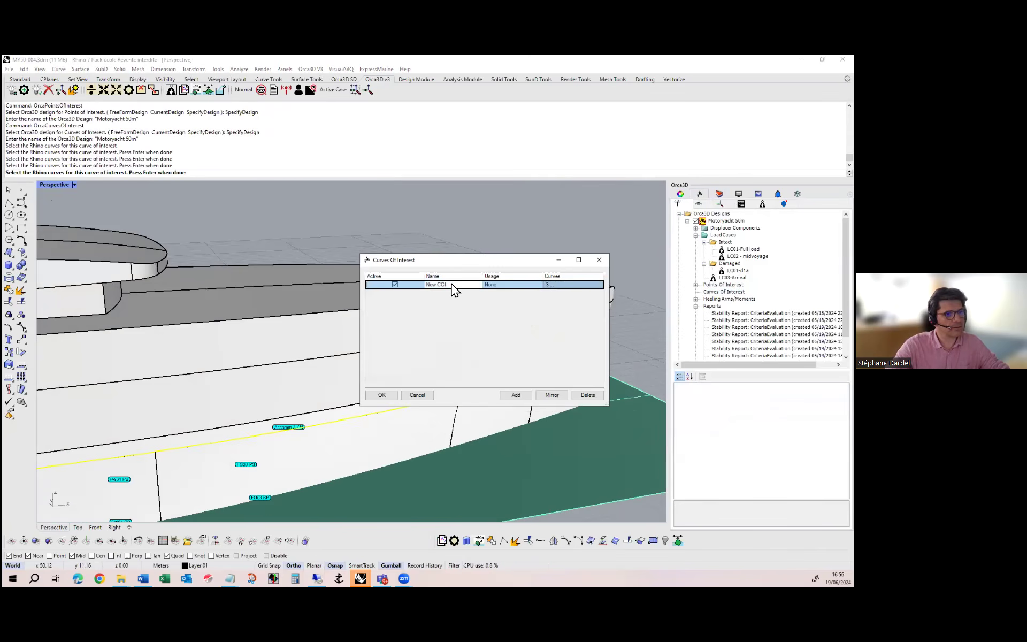
click(454, 283)
text(F)
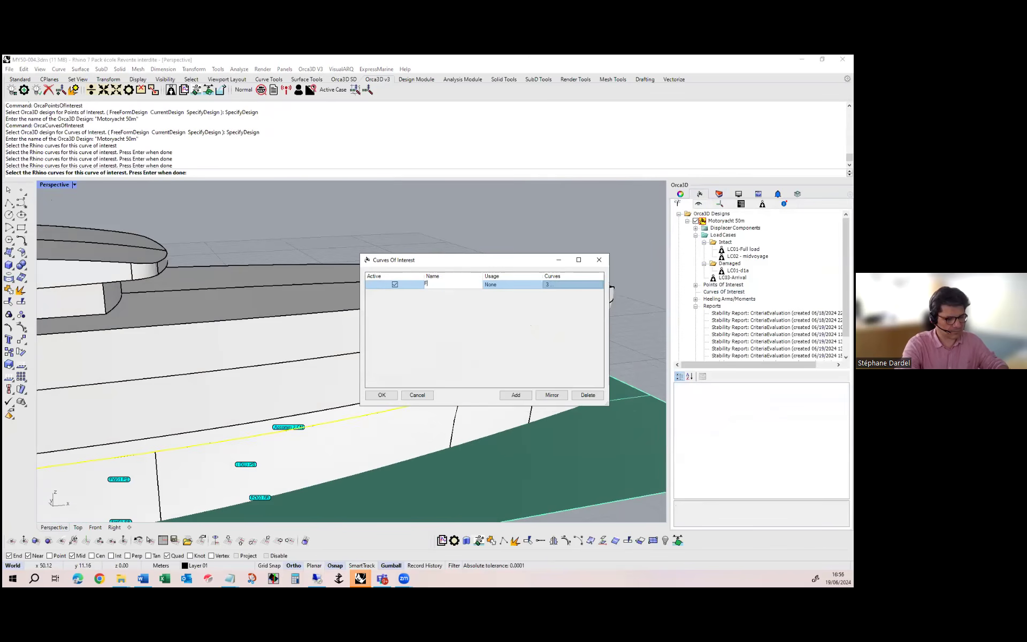
text(reeboard SB)
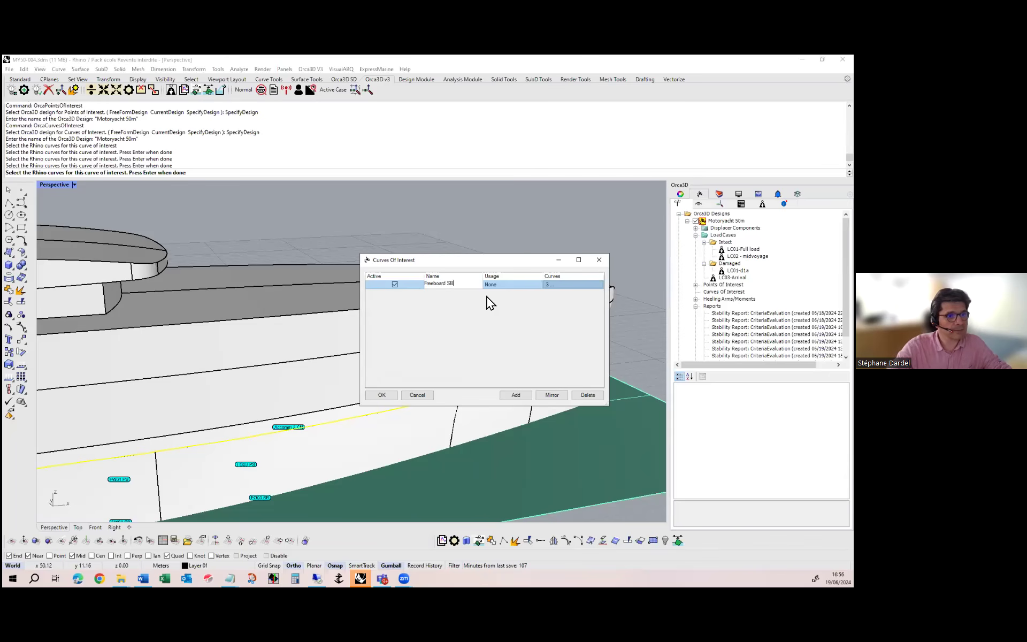
click(523, 304)
click(517, 289)
click(516, 289)
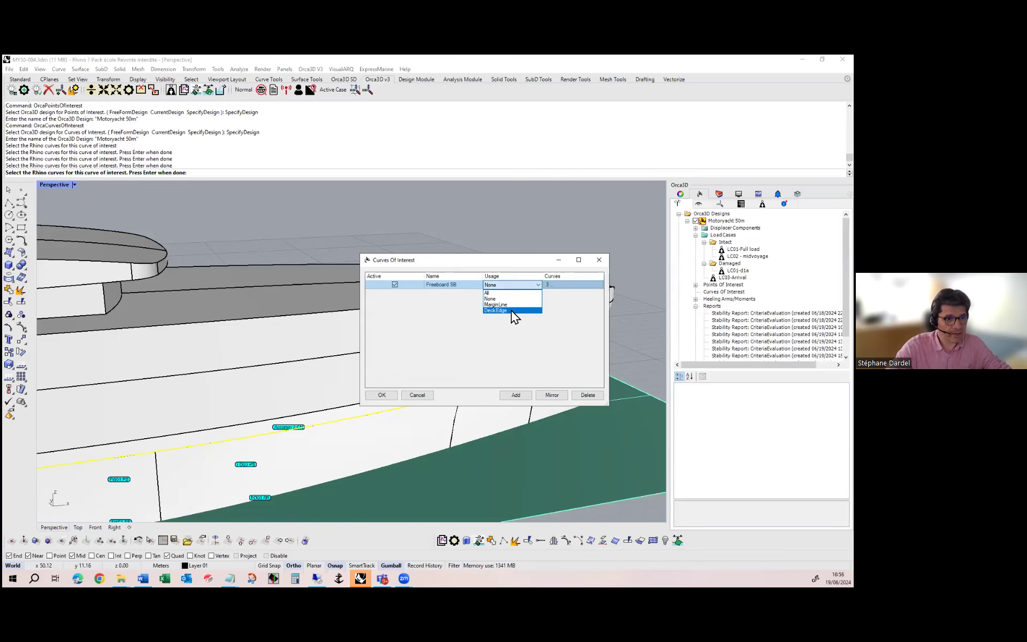
click(511, 311)
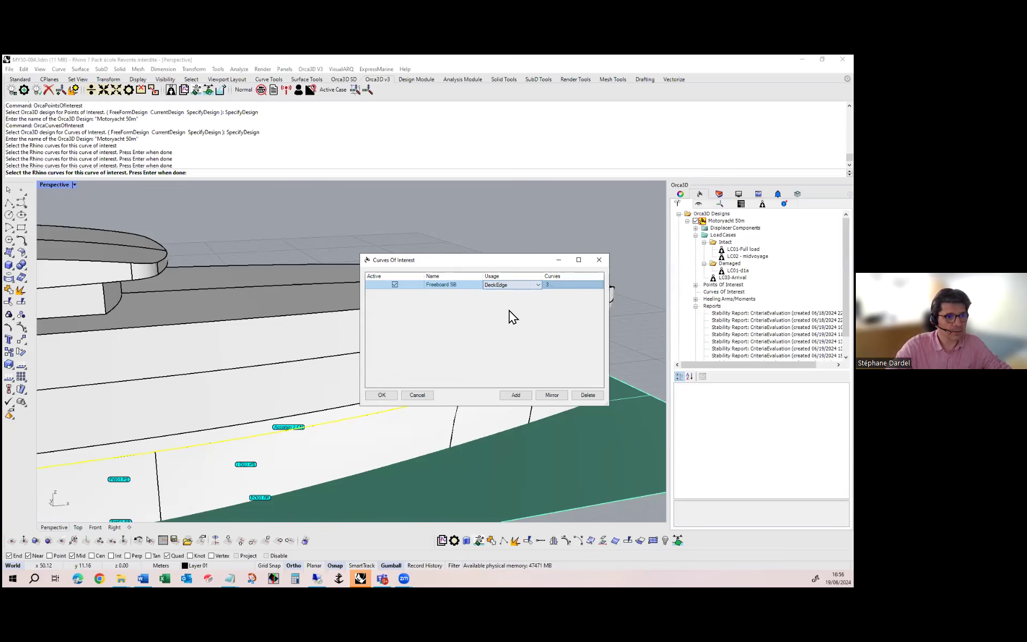
Mirror the Freeboard SB curve of interest, rename the copy "Freeboard PS" and accept the curves of interest
click(551, 394)
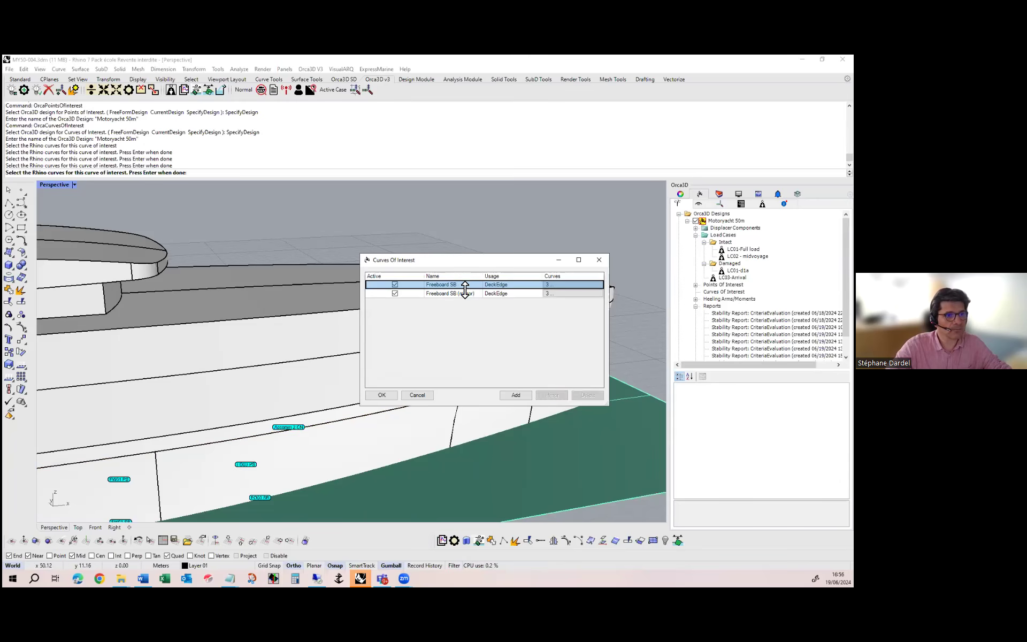
click(471, 292)
click(476, 293)
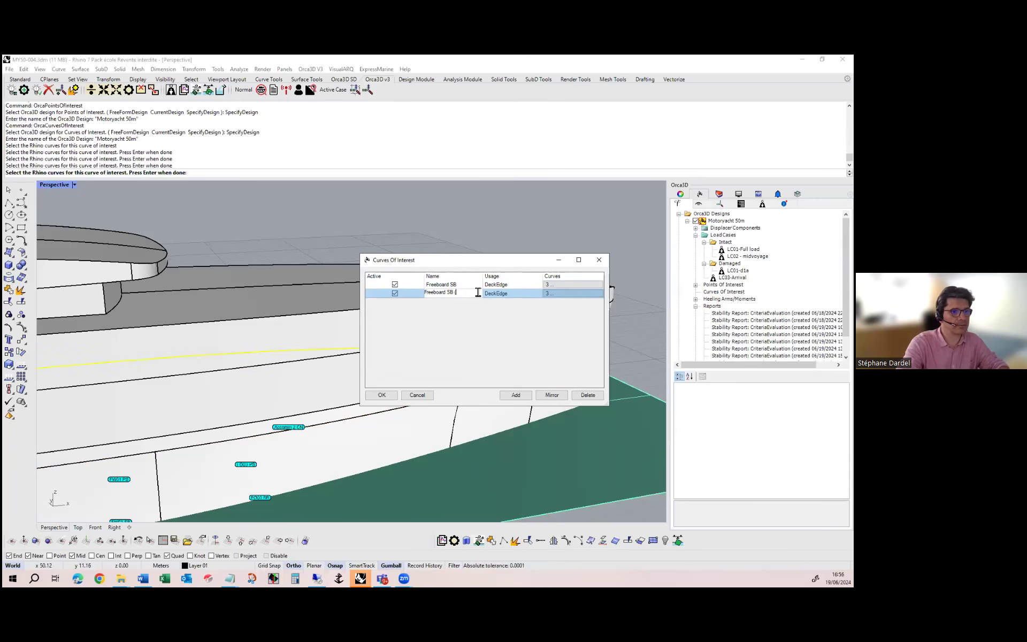
text(PD)
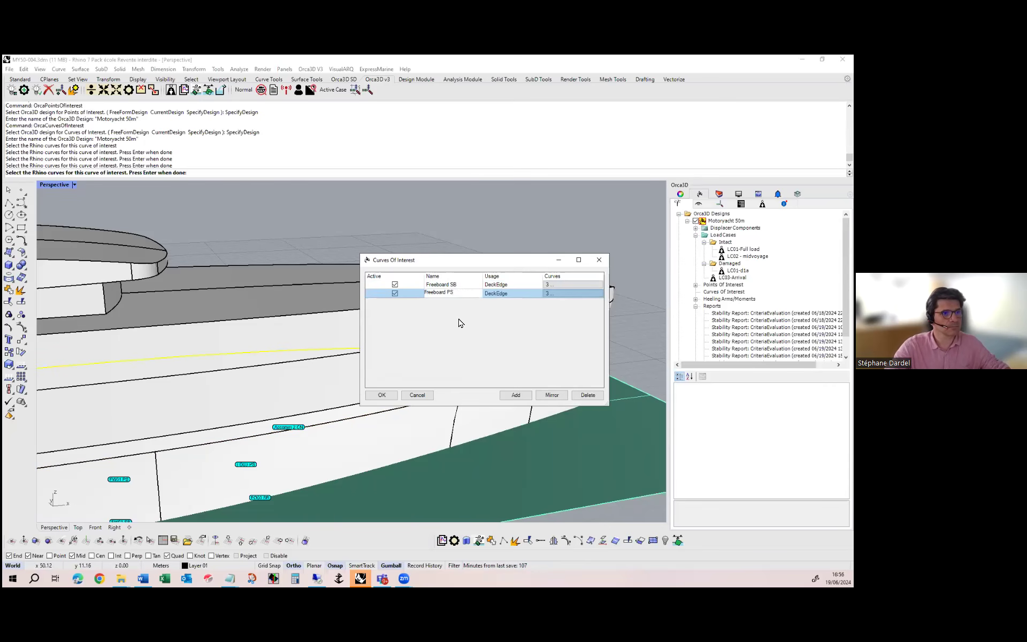
click(470, 293)
click(383, 395)
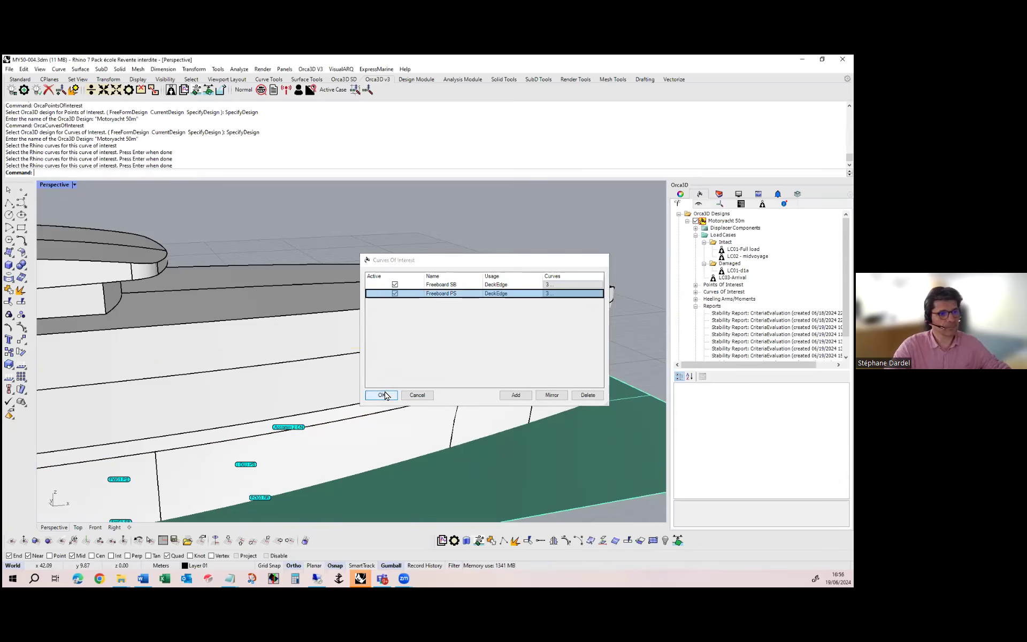
Delete the green waterplane surface together with its grouped hydrostatics dimensions and CG, CF and CB markers
scroll(553, 321, down, 6)
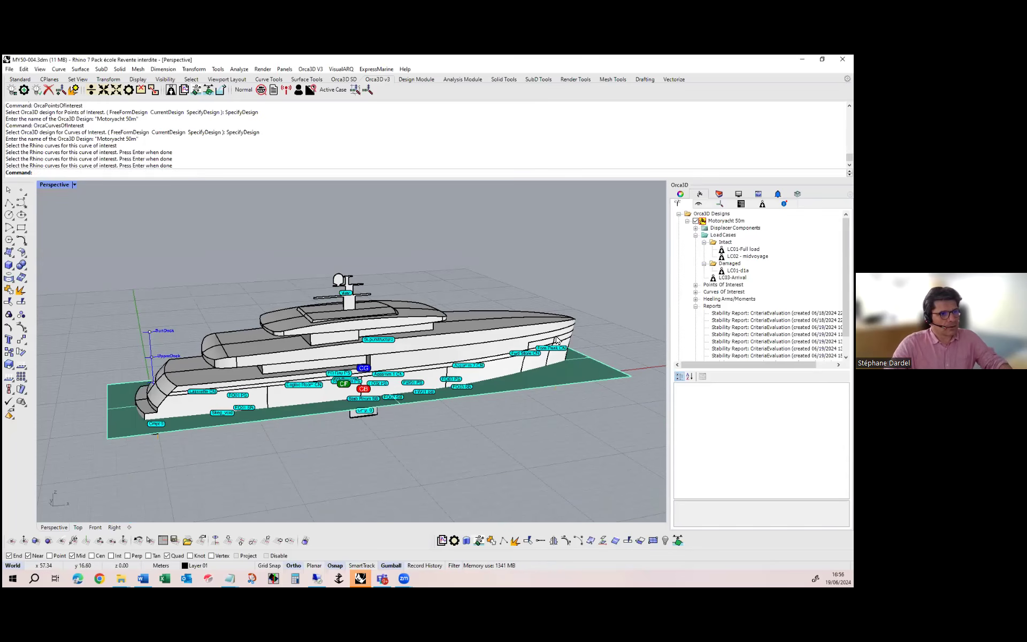
click(601, 368)
key(Delete)
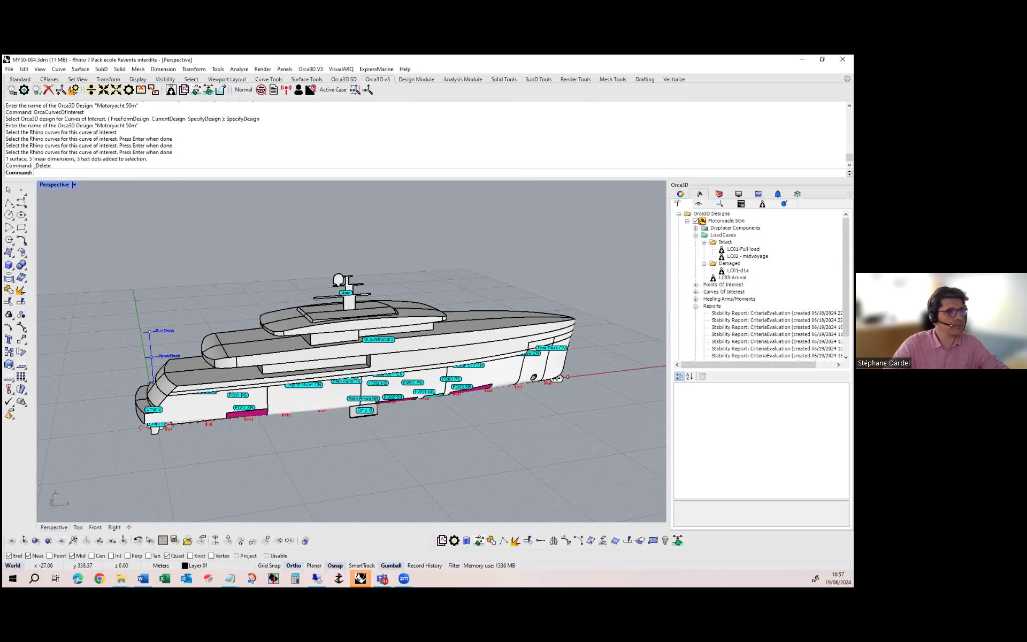
Open the current design's heeling moments and bring up the Wind 50 knots entry under Beam Winds with Rolling for editing
mouse_move(344, 340)
right_down()
mouse_move(342, 325)
mouse_move(350, 336)
right_up()
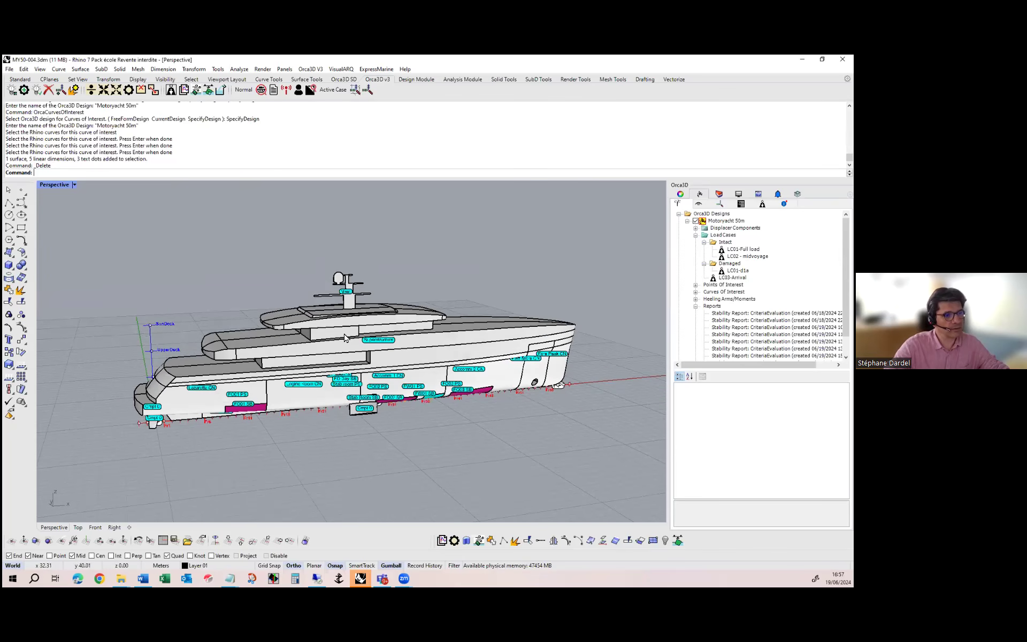
click(210, 90)
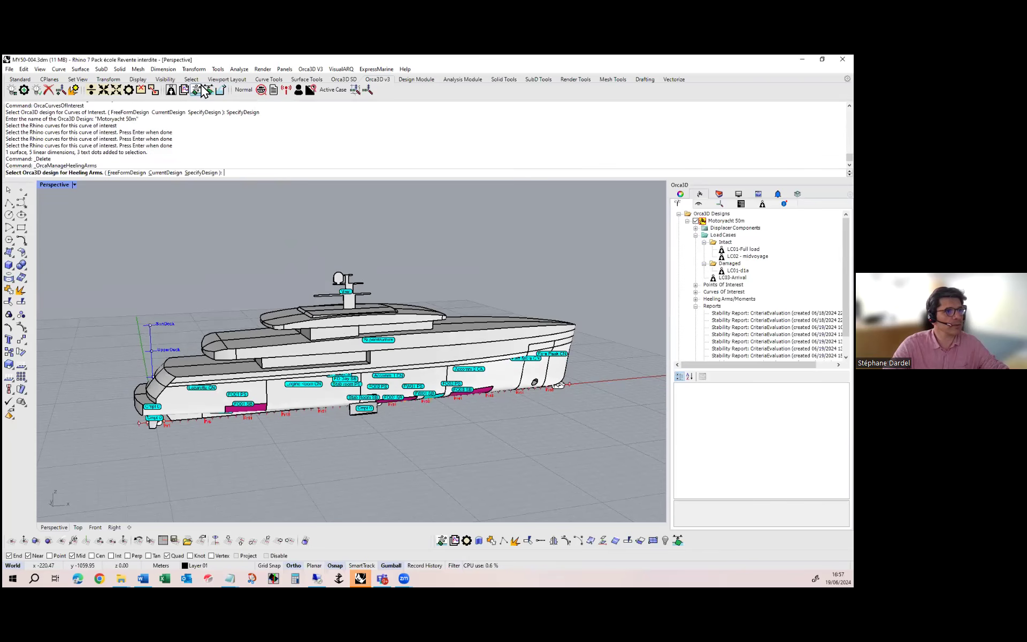
click(168, 173)
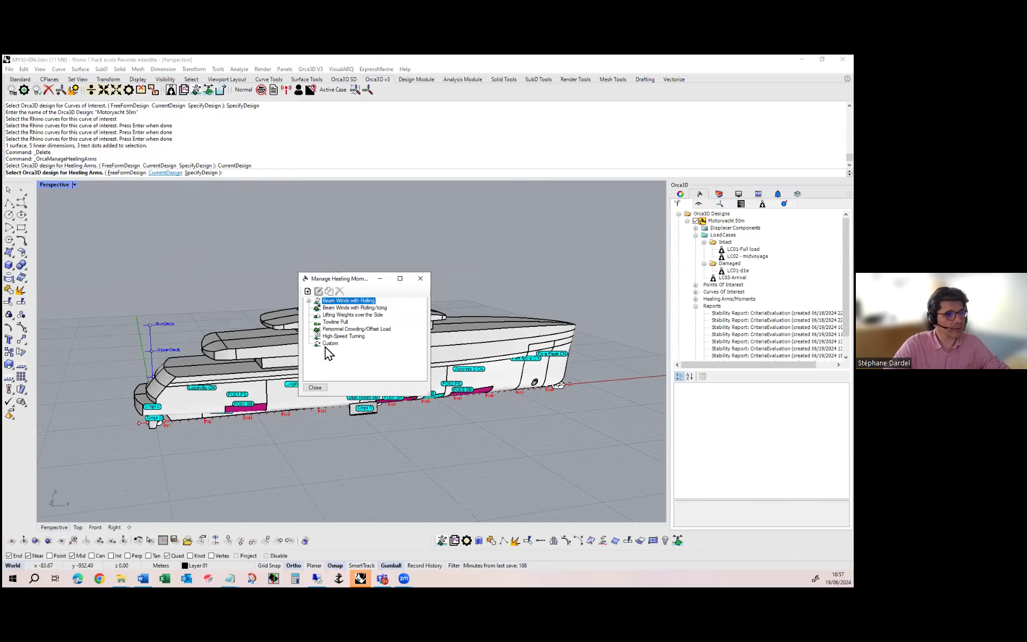
click(309, 301)
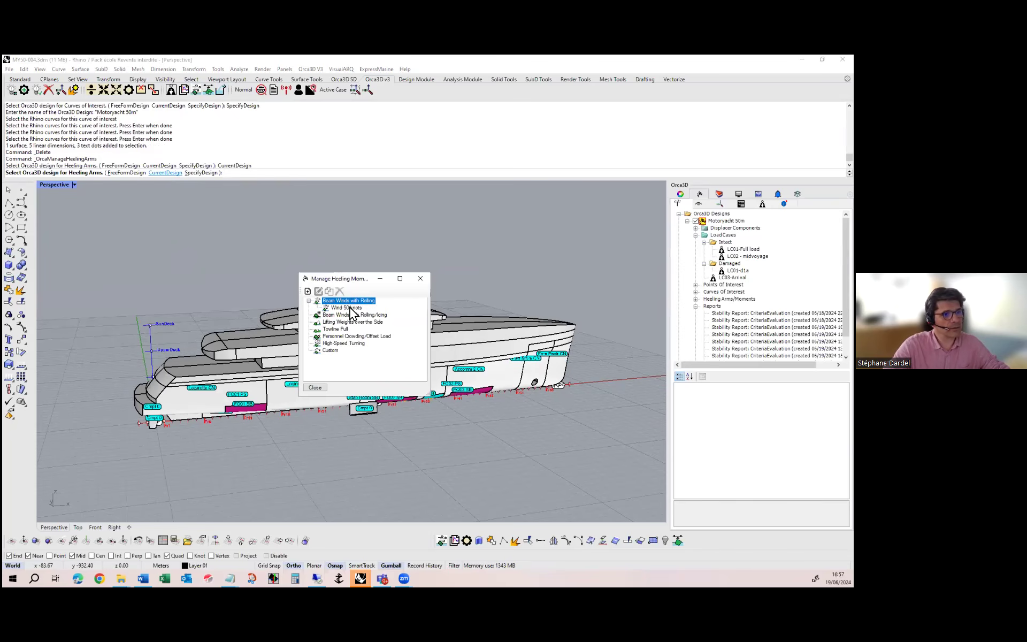
drag(350, 279, 239, 204)
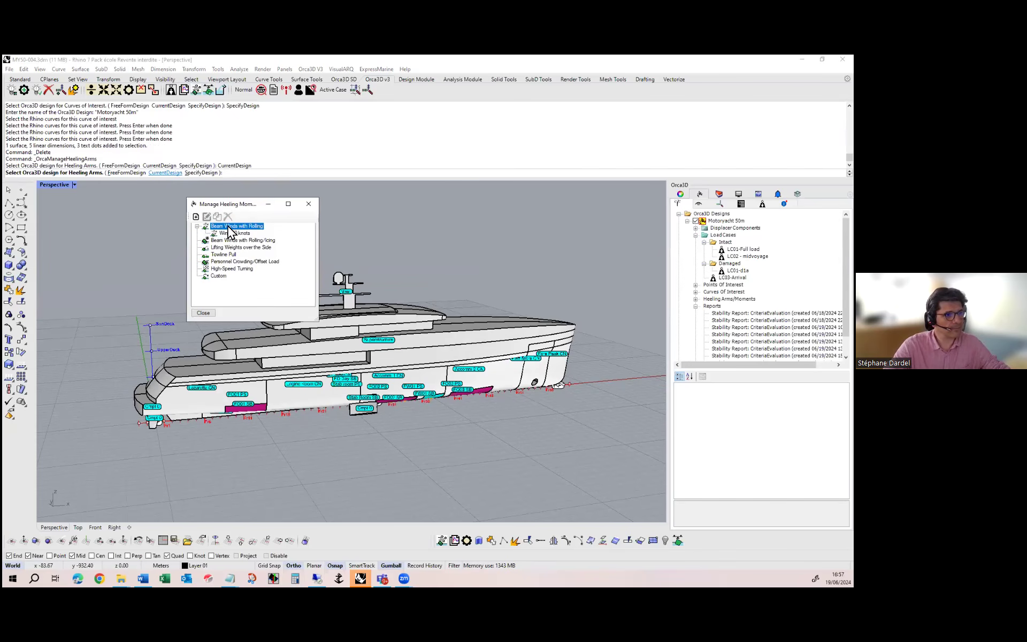
click(230, 234)
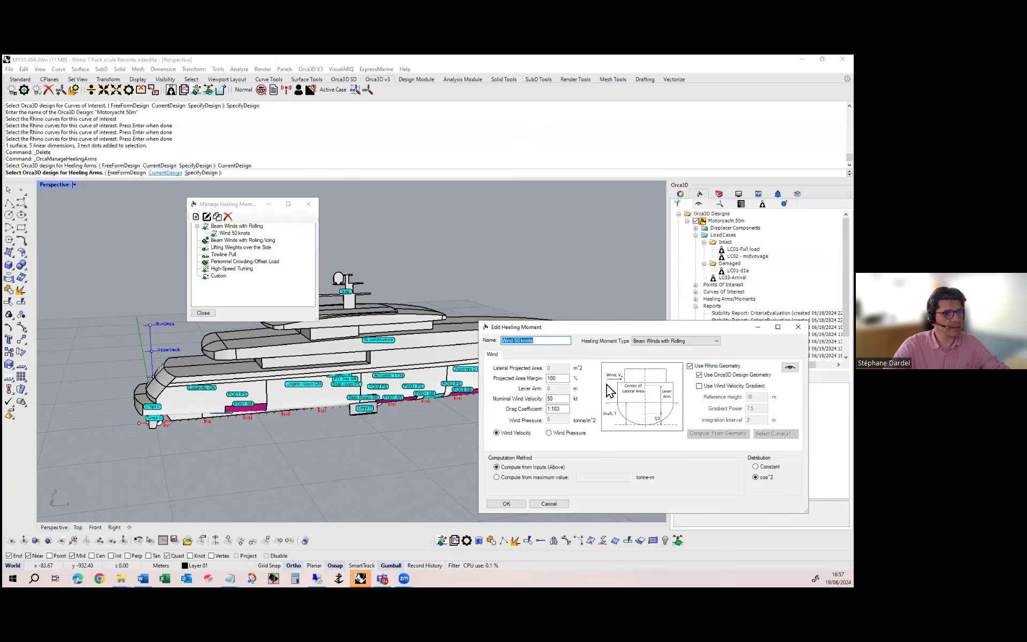
Preview the lateral wind profile derived from the Rhino geometry for Wind 50 knots, then accept the heeling moment and close the manager
click(689, 366)
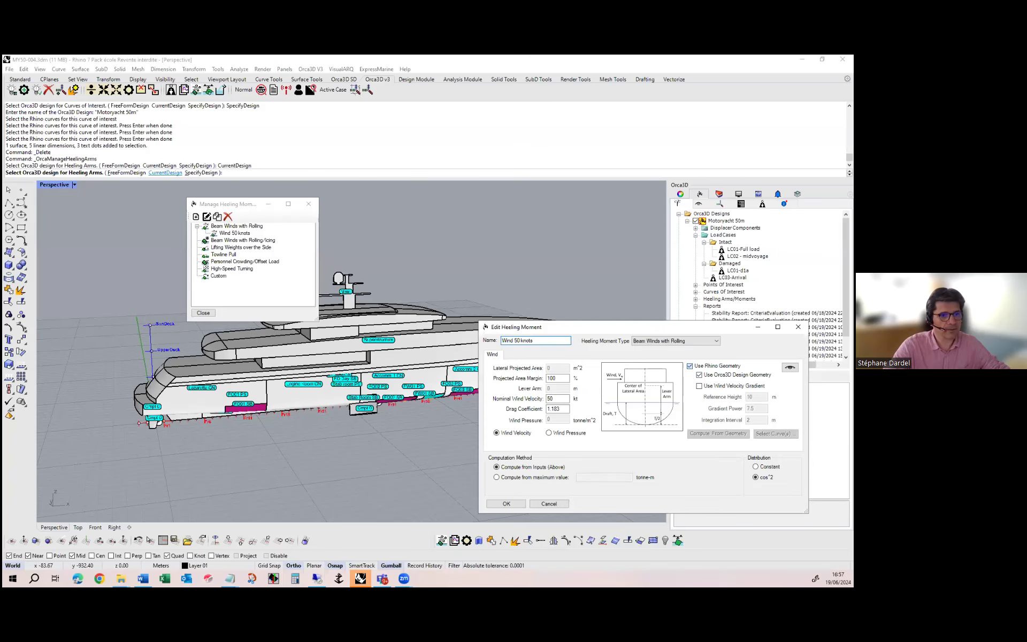
click(690, 365)
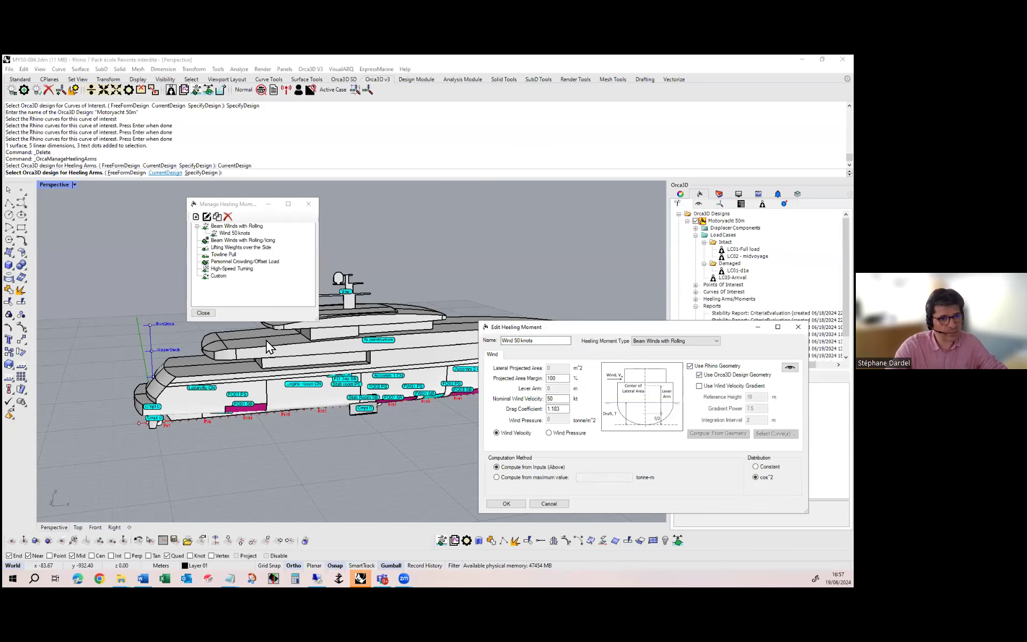
click(789, 367)
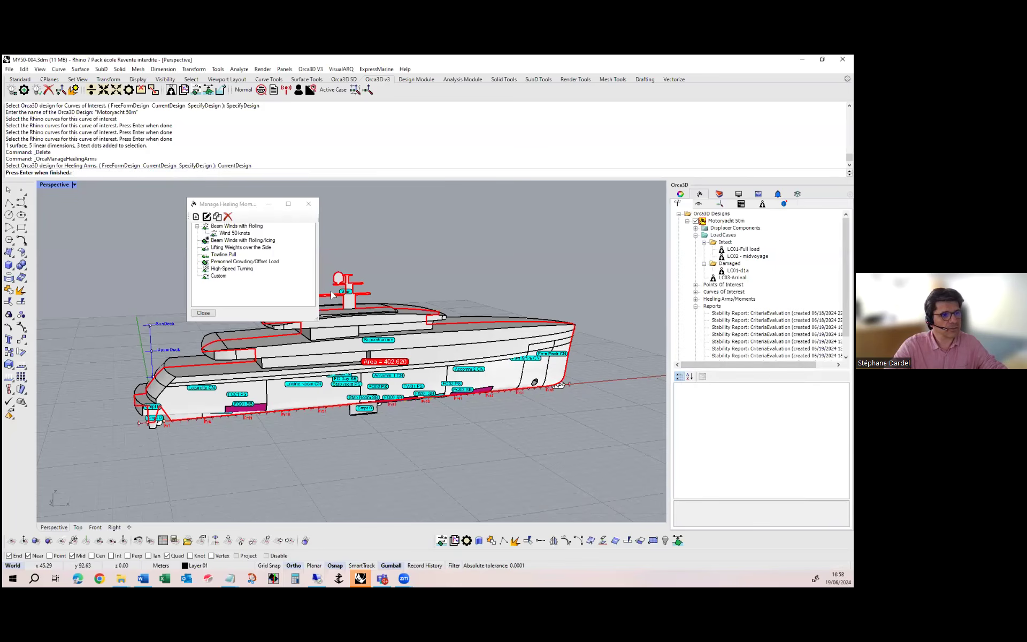
scroll(386, 363, up, 3)
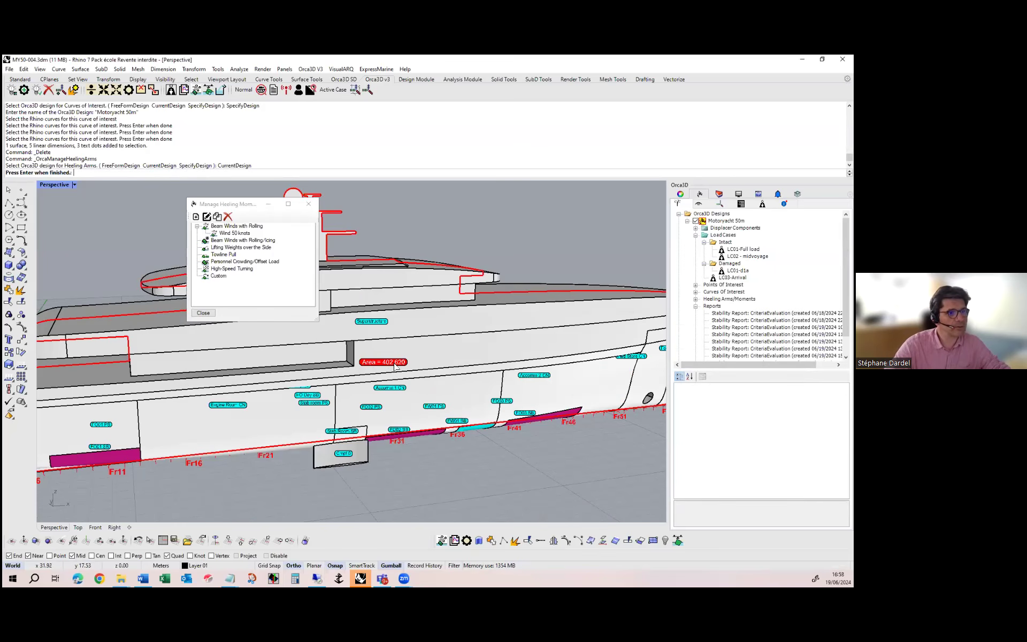
scroll(397, 367, down, 6)
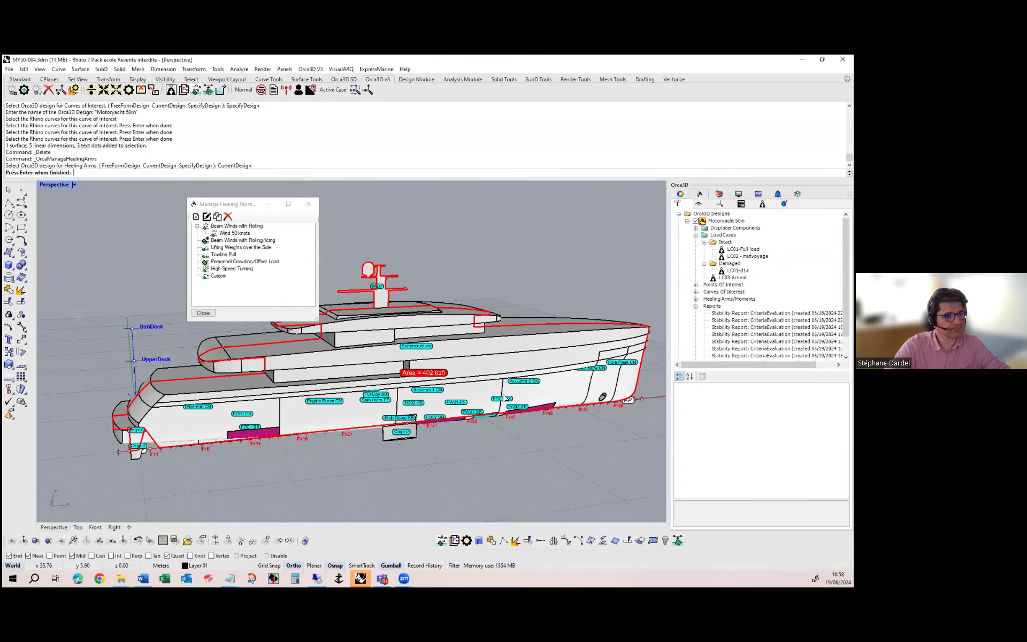
right_drag(484, 378, 466, 370)
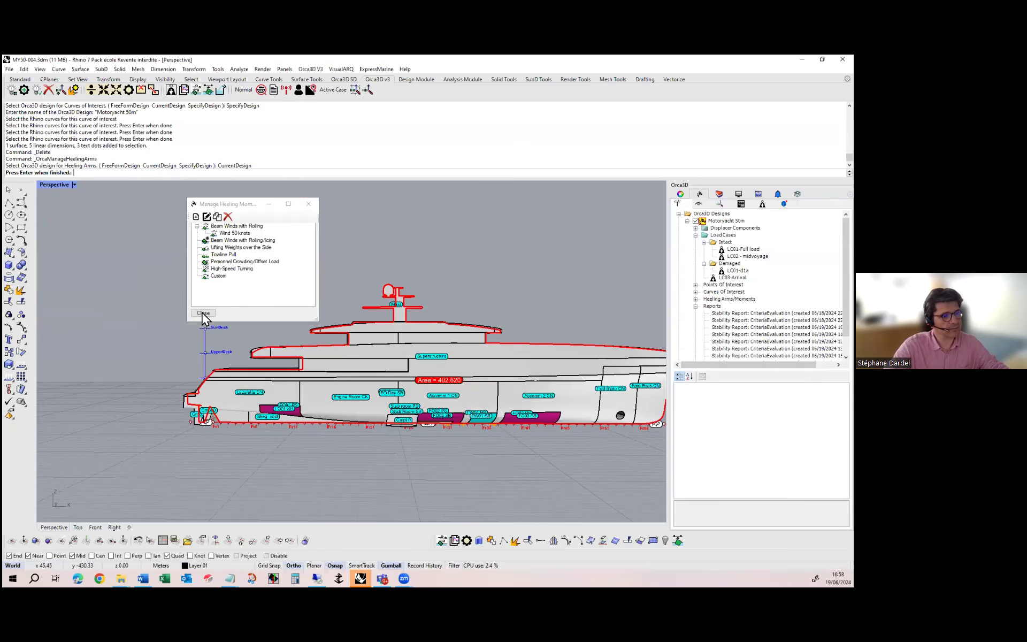
right_click(456, 328)
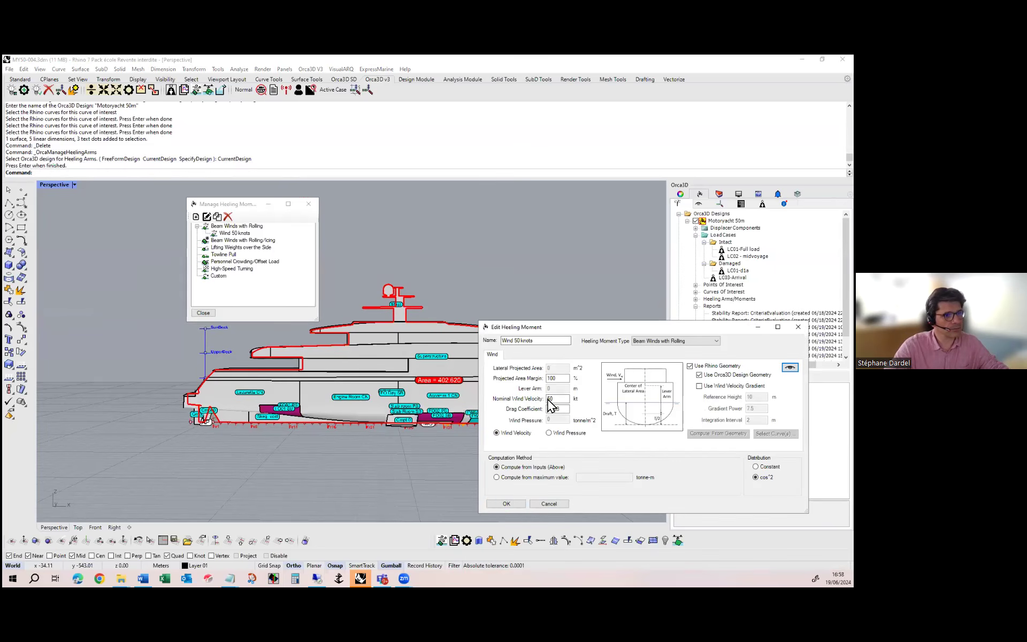
click(504, 504)
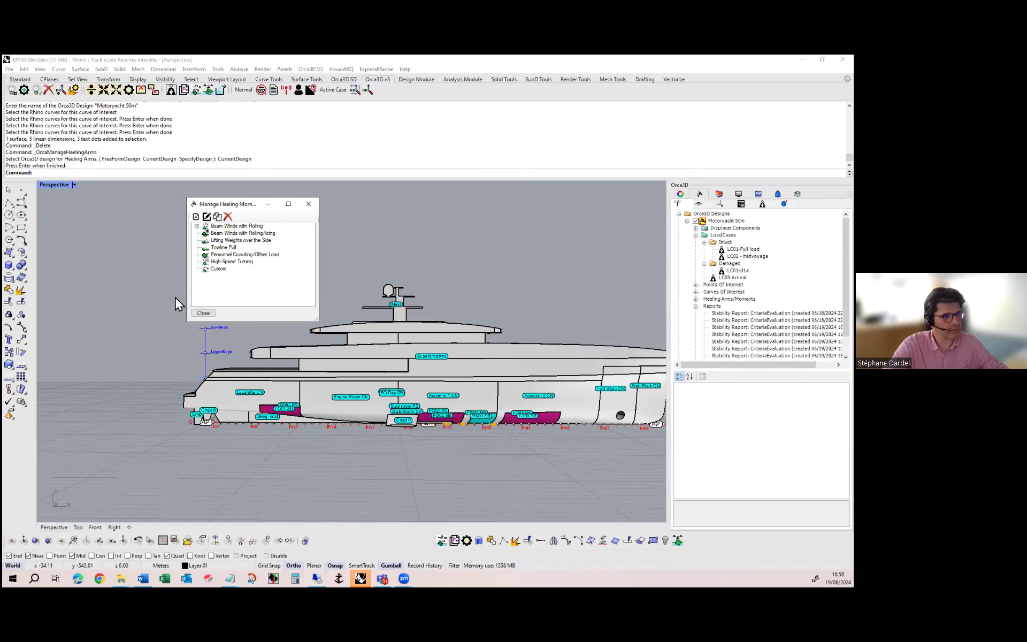
click(205, 313)
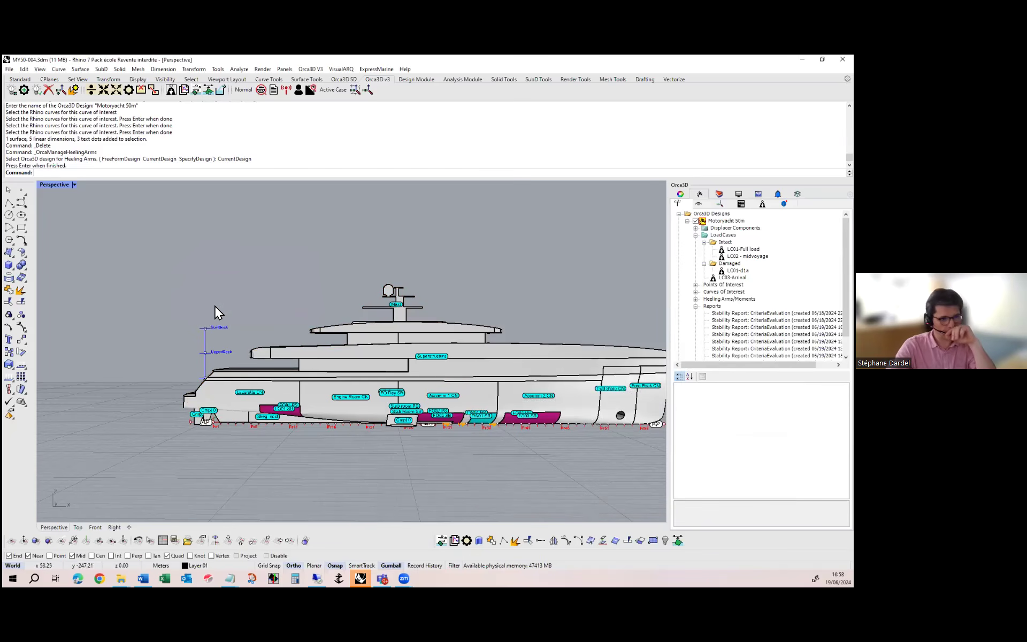
Open the stability criteria manager and enlarge its window to show the criteria list and full file path
right_drag(210, 329, 262, 369)
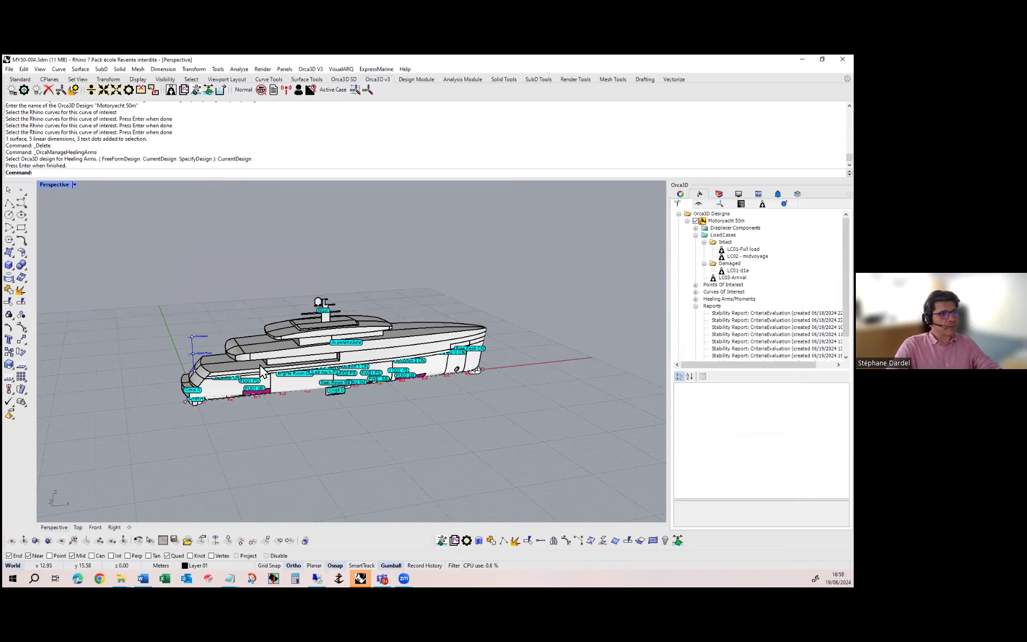
click(187, 88)
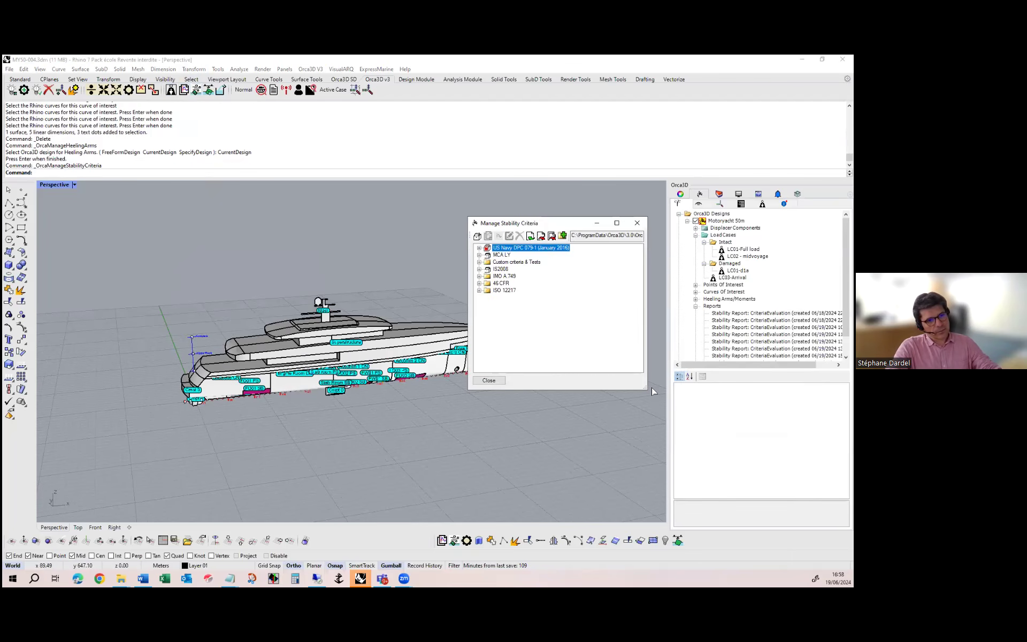
drag(535, 225, 365, 180)
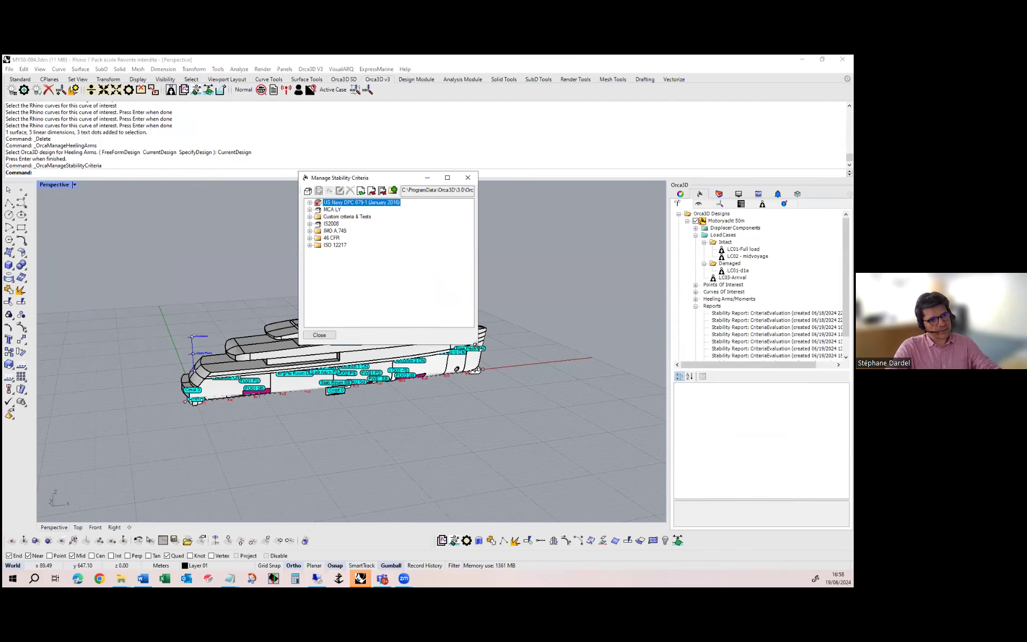
drag(477, 343, 640, 509)
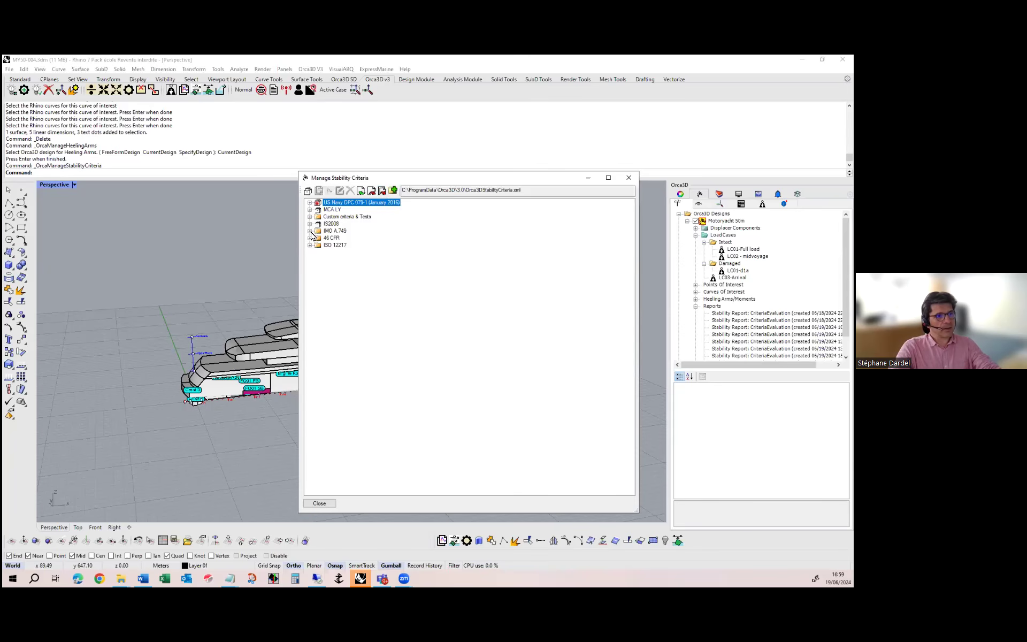
Expand the MCA LY criteria set to list its intact limits and open the MCA LY Intact criterion for editing
click(309, 210)
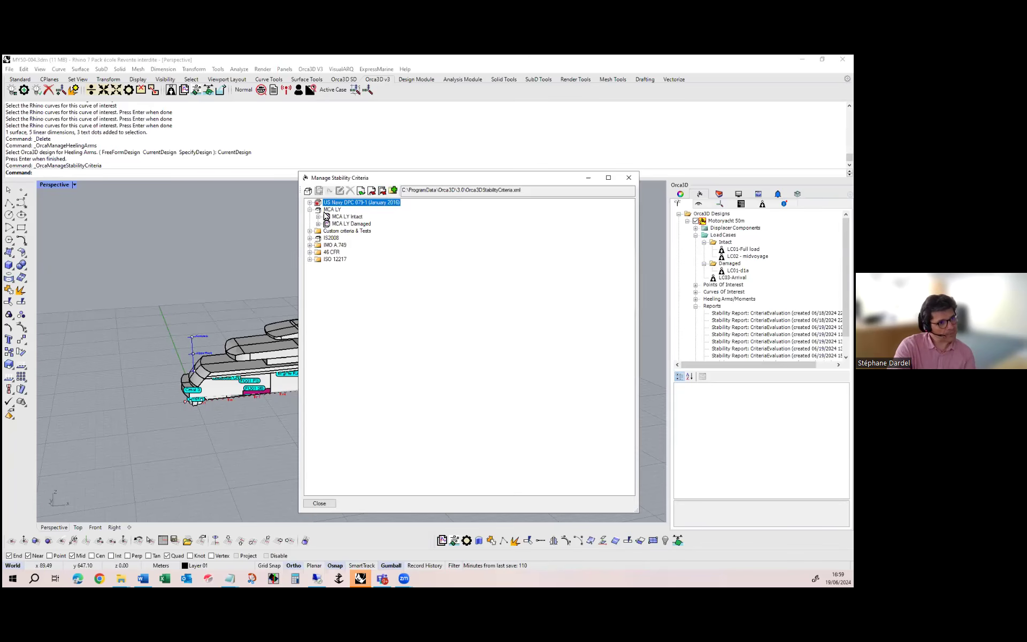
click(319, 217)
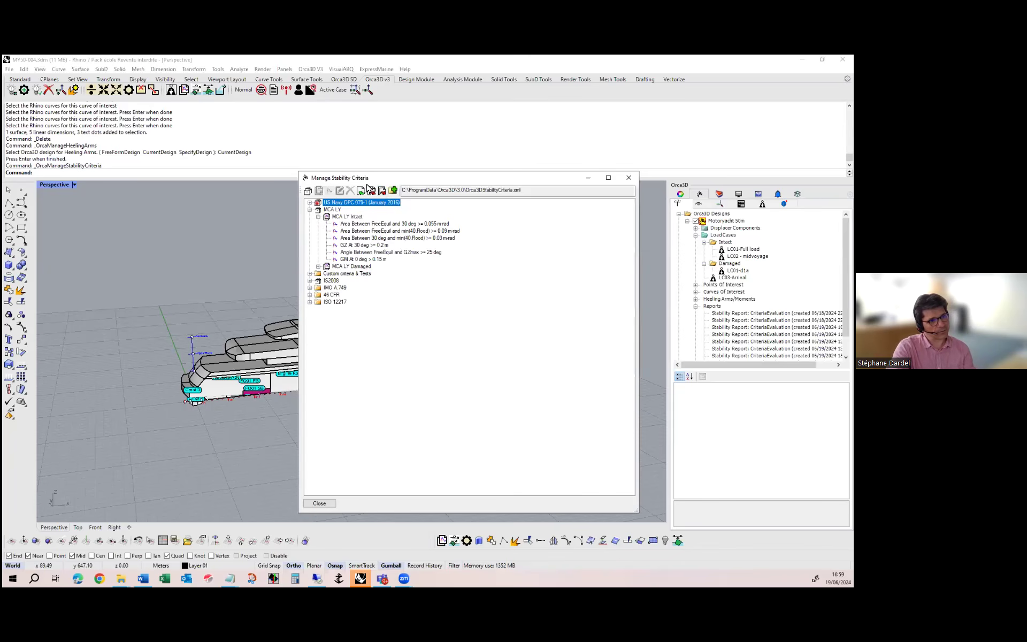
drag(389, 181, 542, 217)
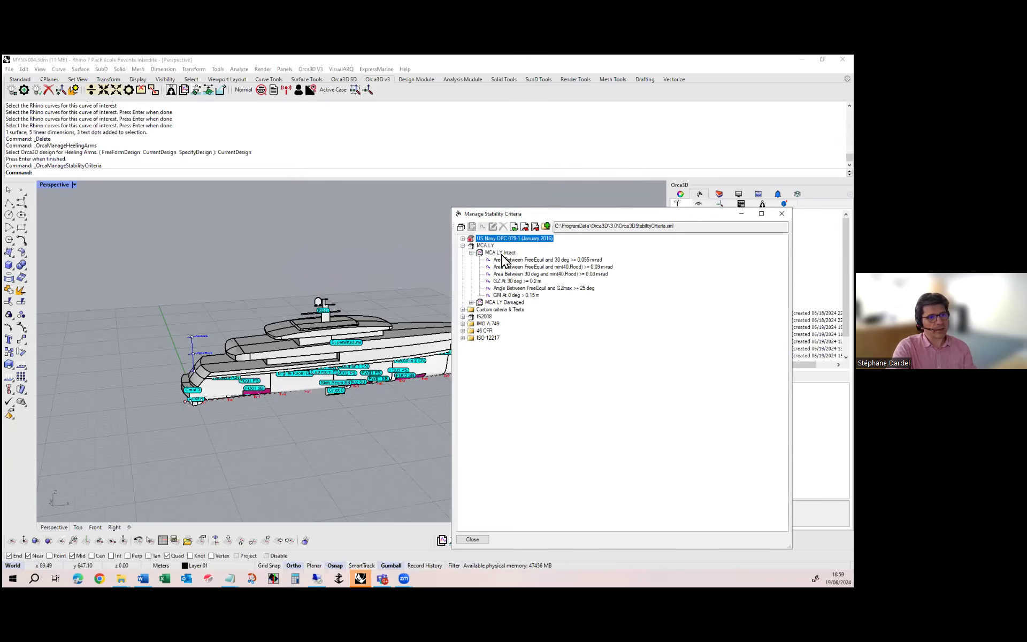
click(502, 255)
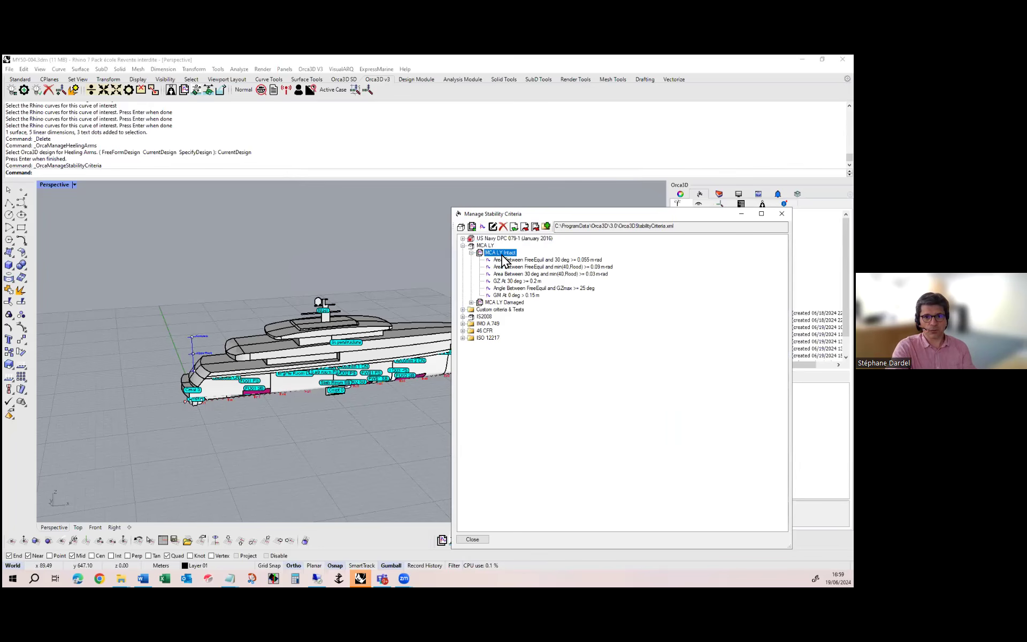
click(493, 228)
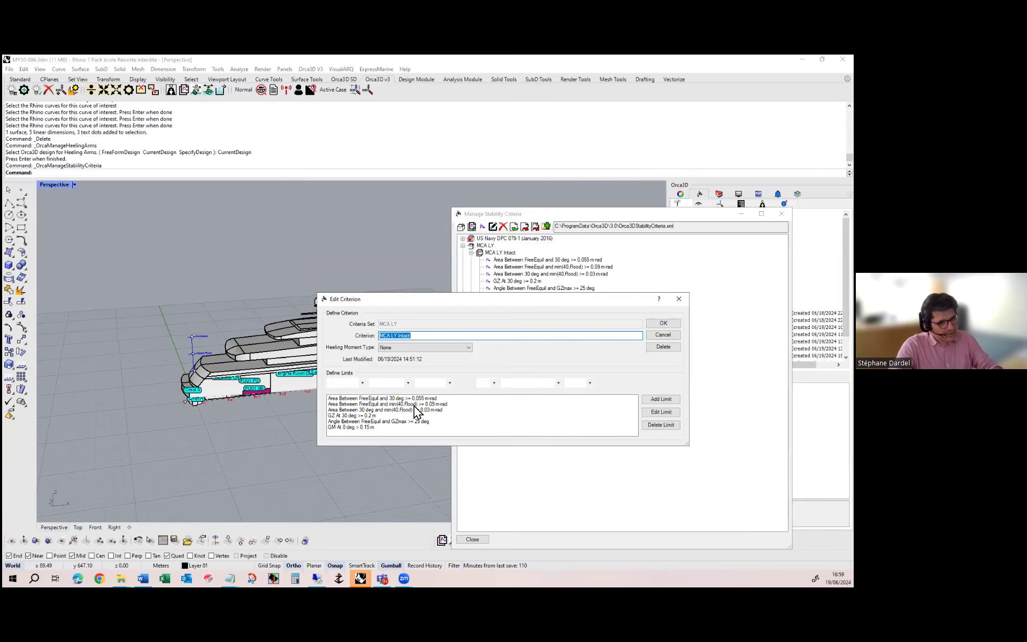
Open the limit for area between FreeEquil and min(40,Flood) for editing, review its comparison operators and save it
click(361, 383)
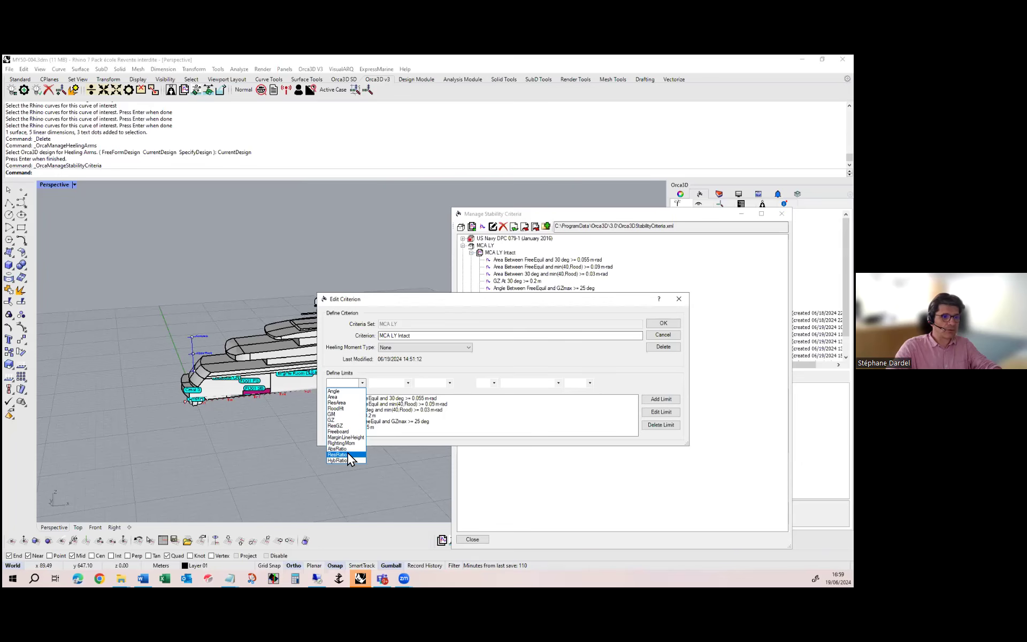
click(373, 366)
click(344, 399)
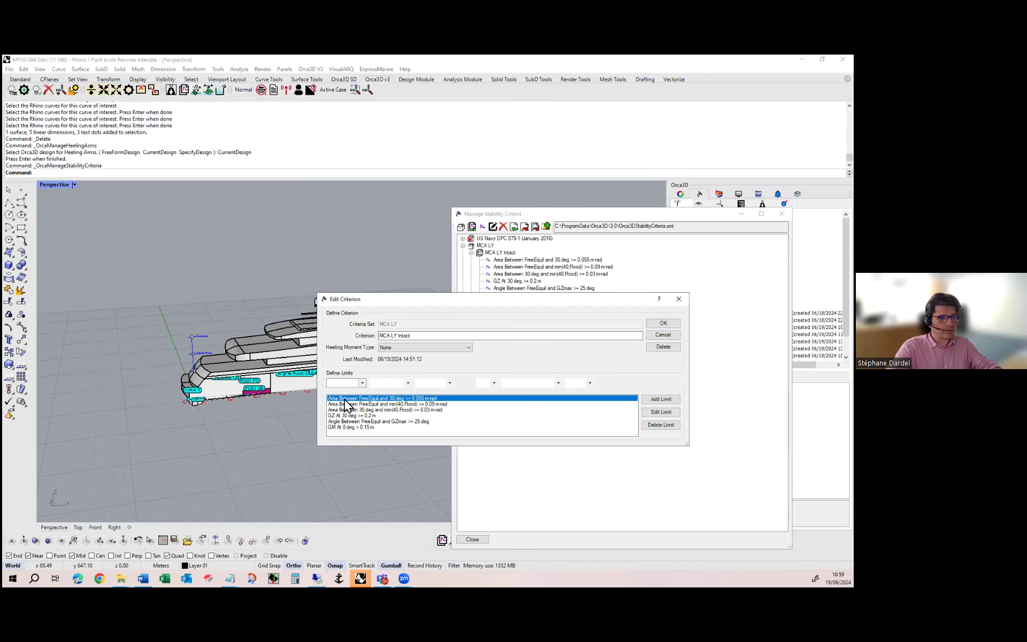
click(345, 410)
click(345, 405)
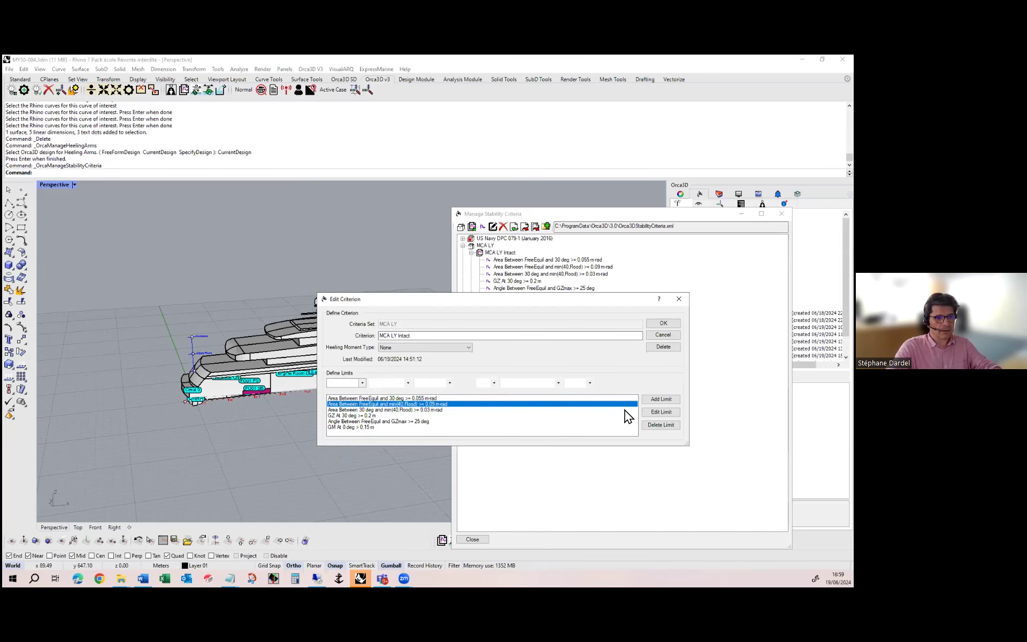
click(661, 412)
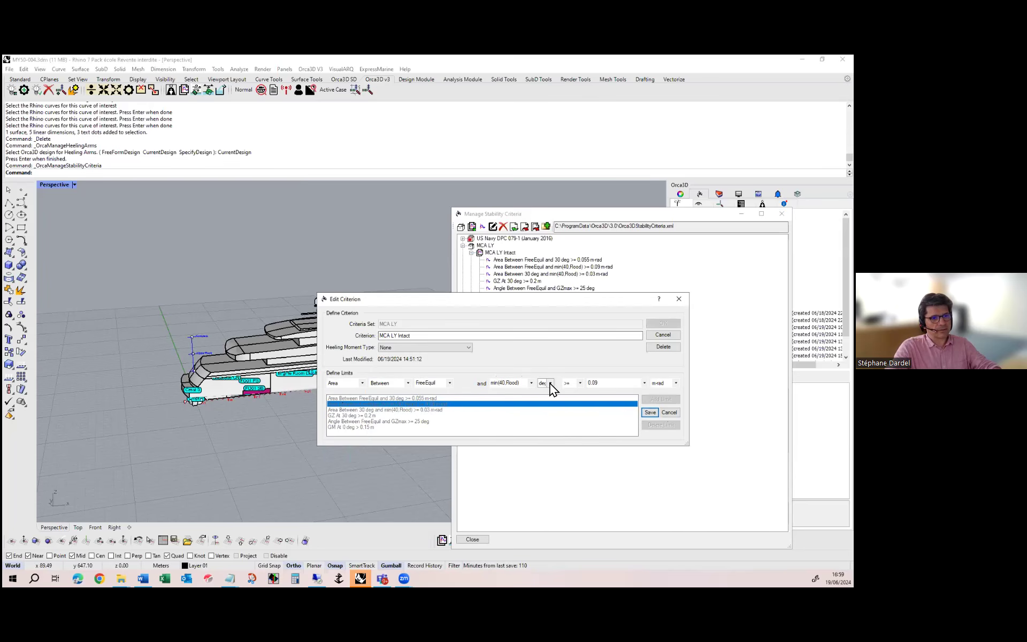
click(580, 383)
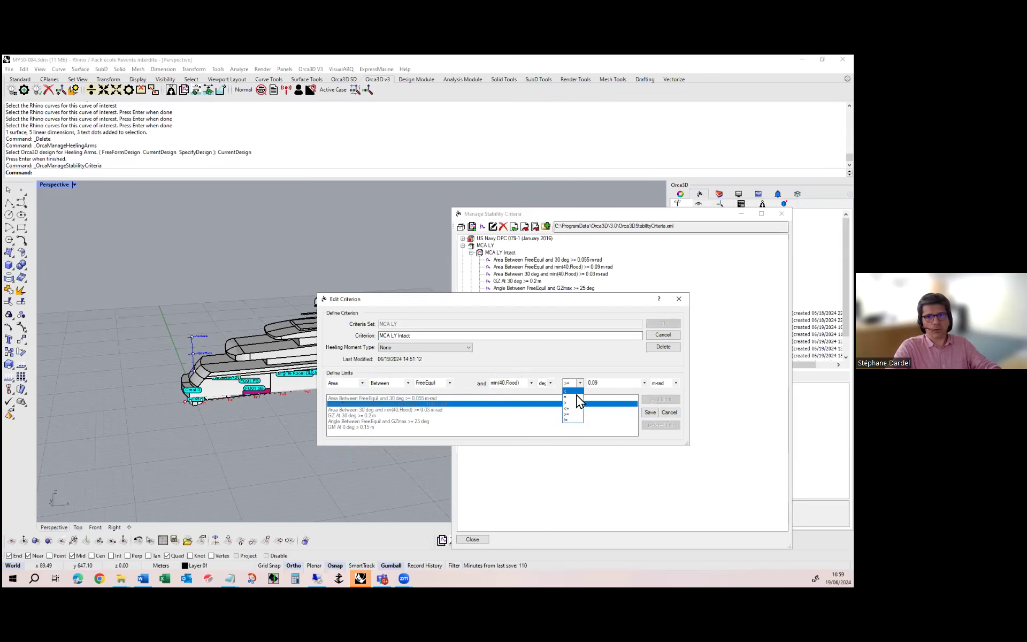
click(579, 352)
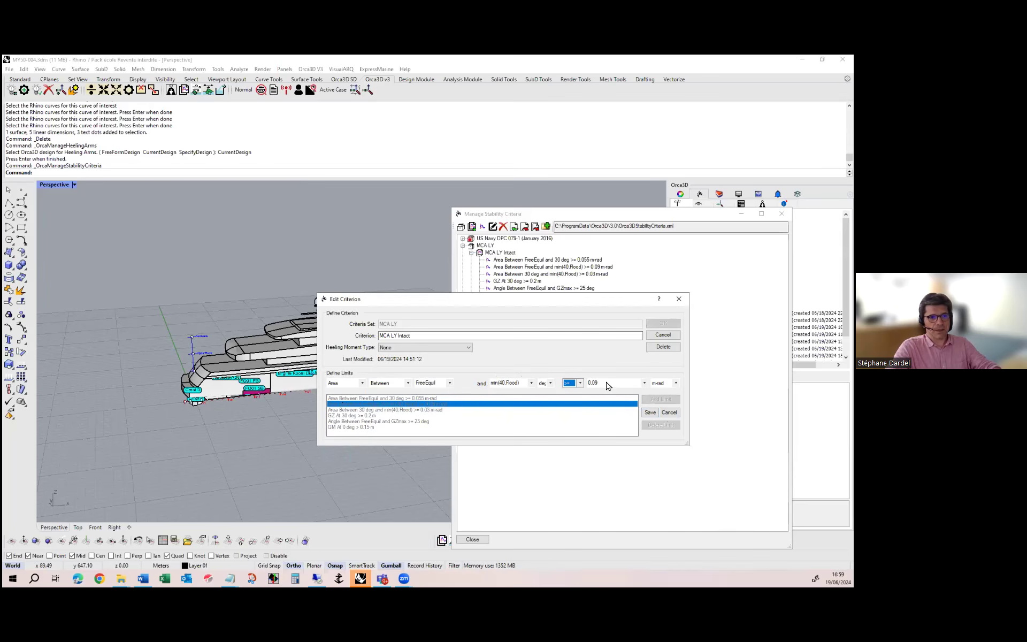
click(651, 411)
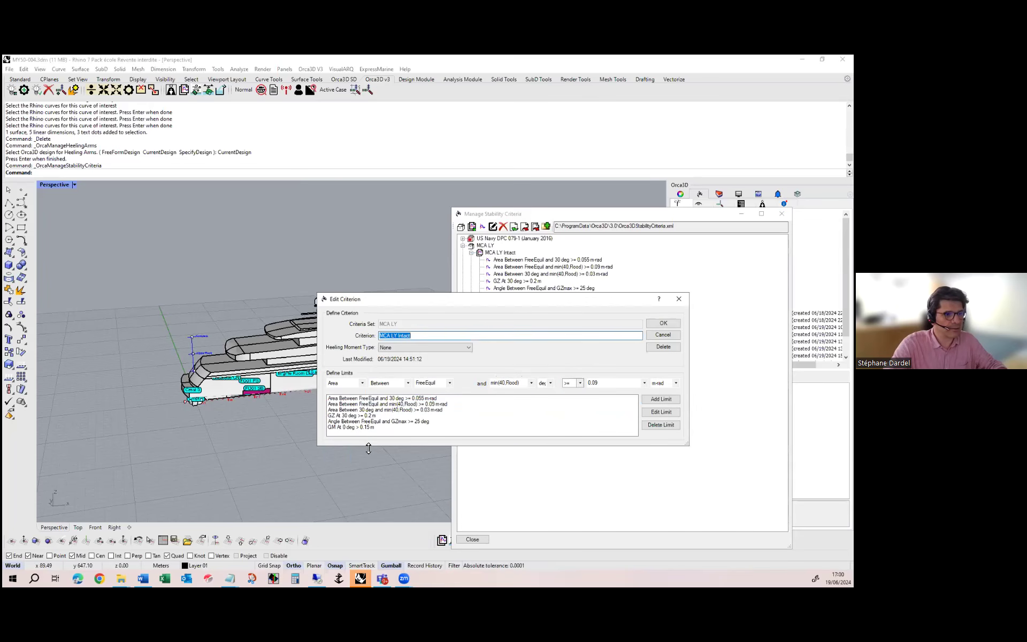
Enlarge the criterion editor and define a new limit's quantity as Angle At SteadyEquil
drag(371, 448, 372, 502)
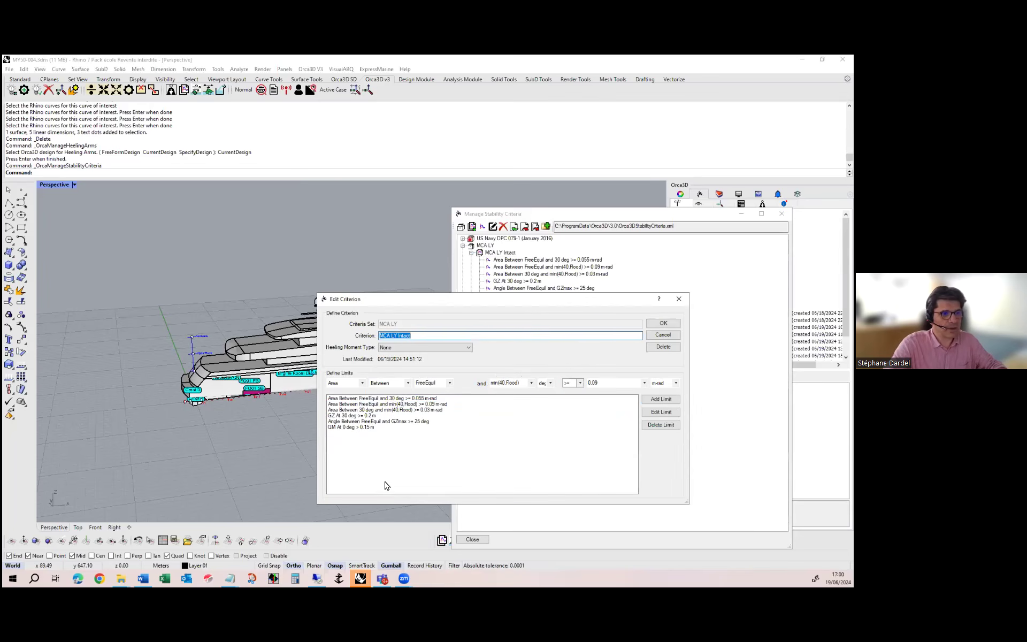
click(355, 383)
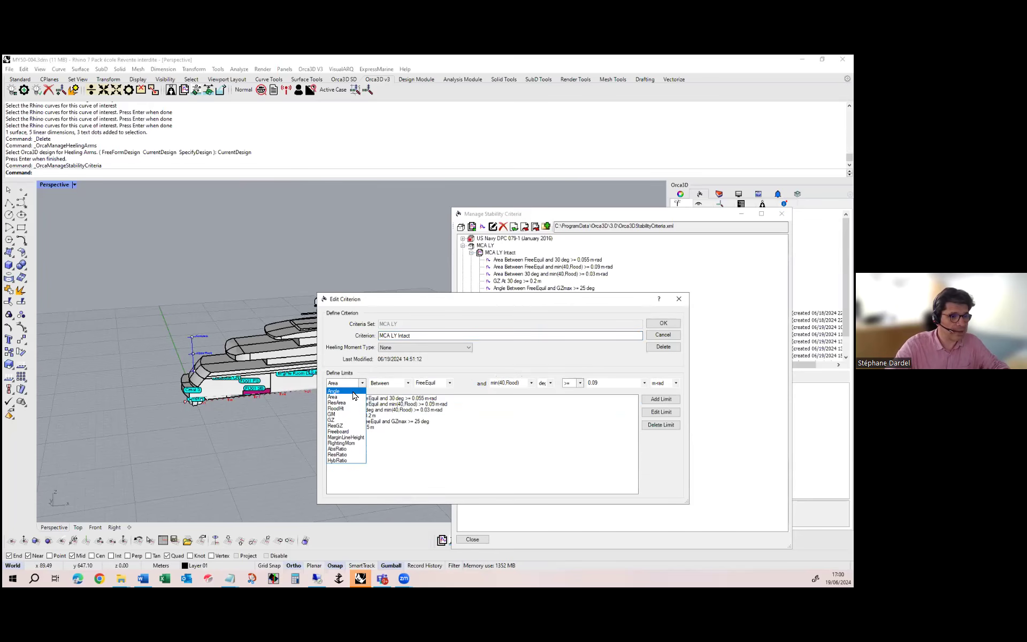
click(352, 391)
click(407, 382)
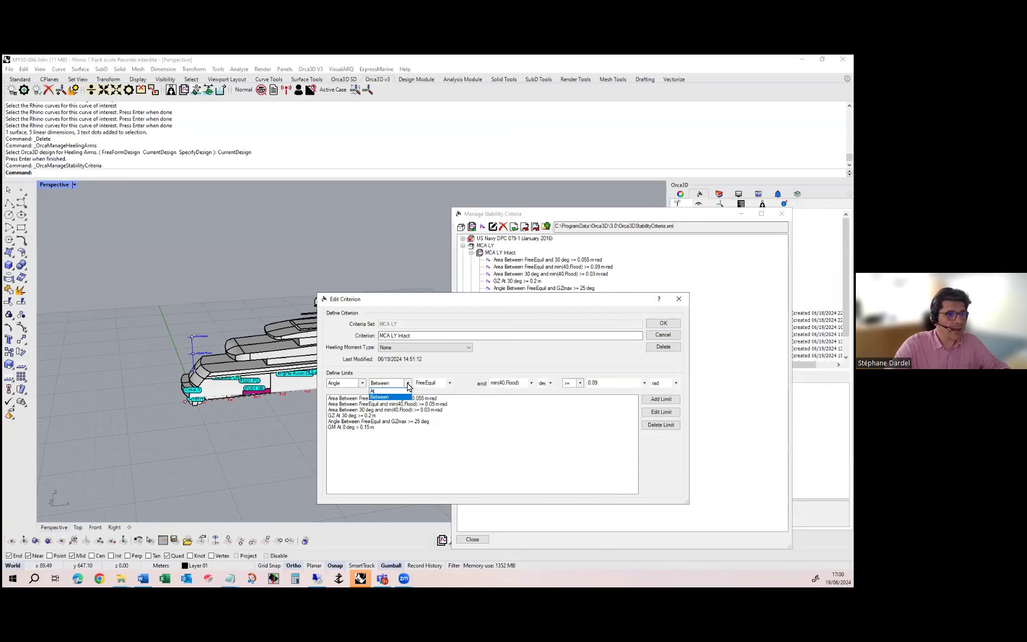
click(388, 391)
click(450, 383)
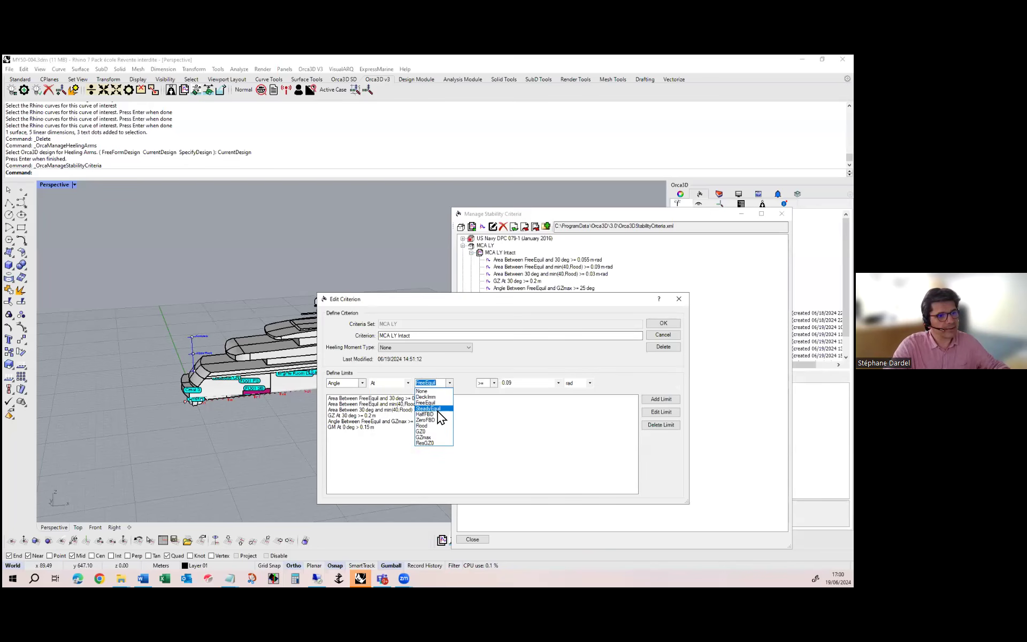
click(440, 408)
click(450, 384)
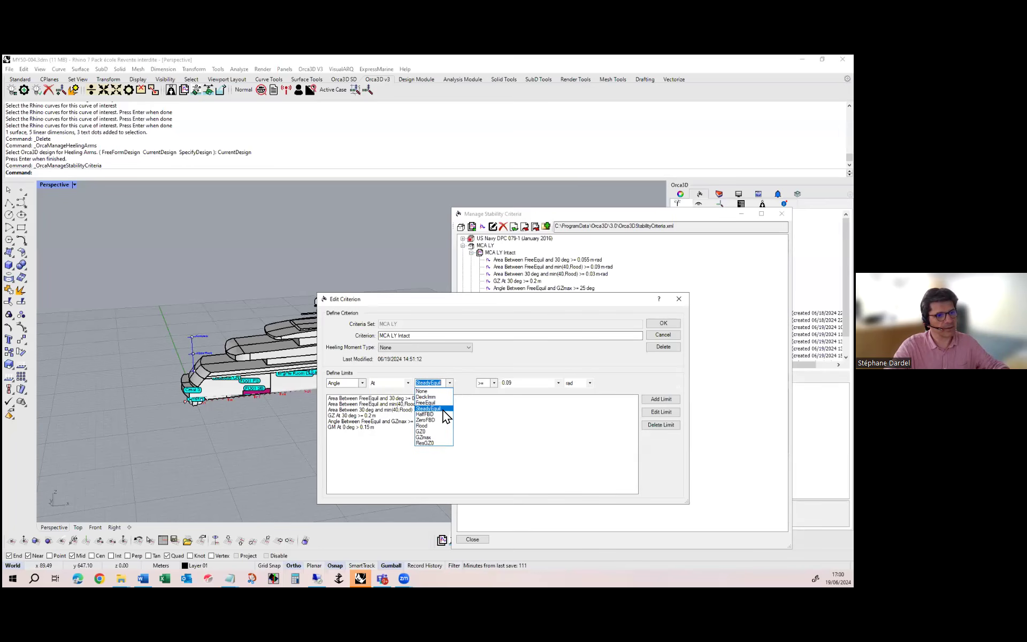
click(444, 409)
Complete the SteadyEquil angle limit as less than 7 deg and add it to the MCA LY Intact limits
click(493, 383)
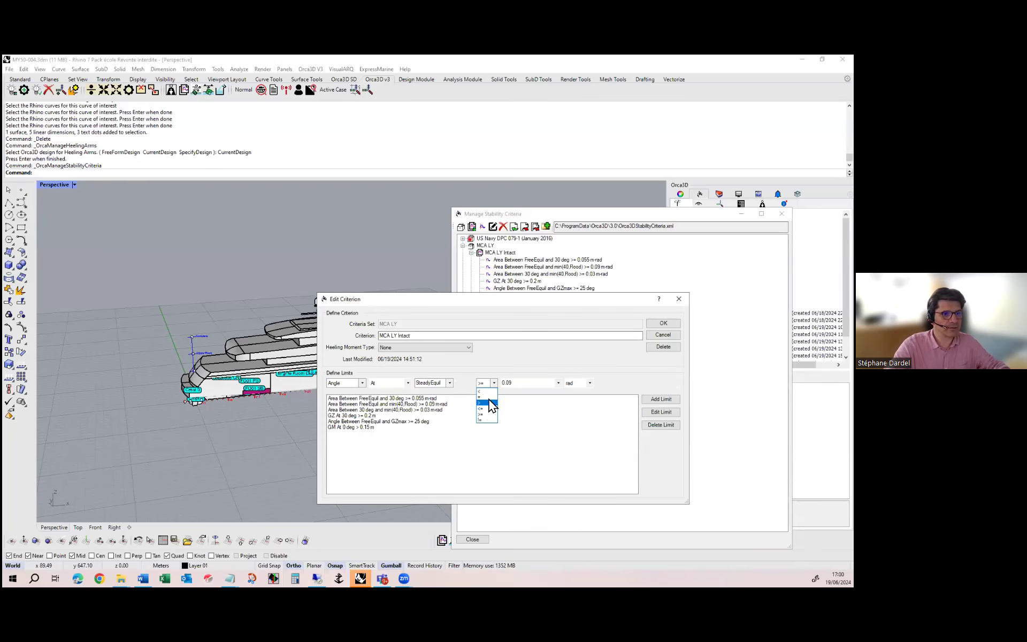
click(484, 391)
text(7)
click(589, 383)
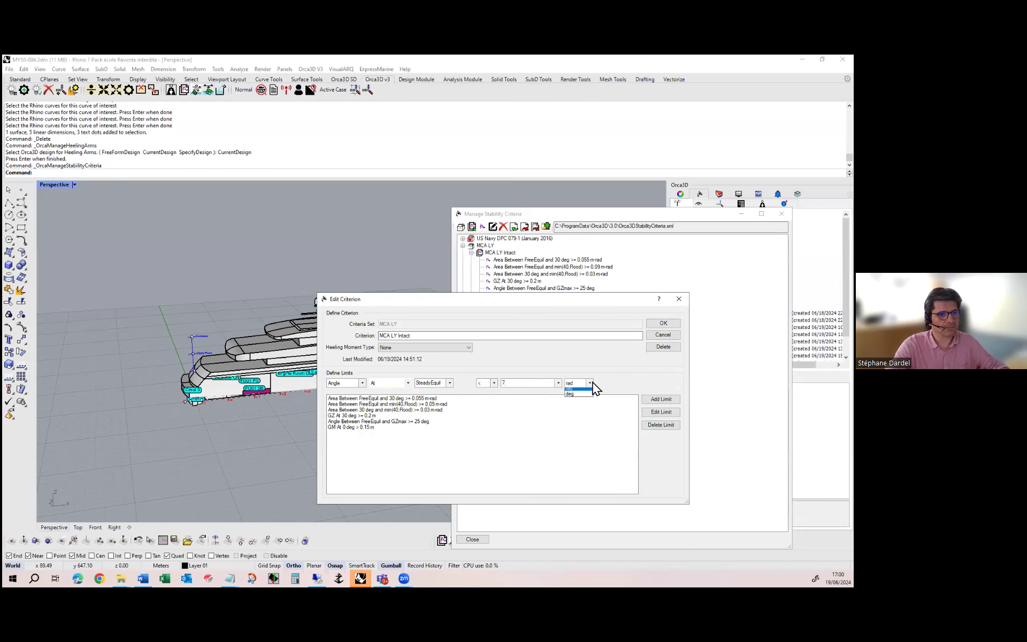
click(582, 396)
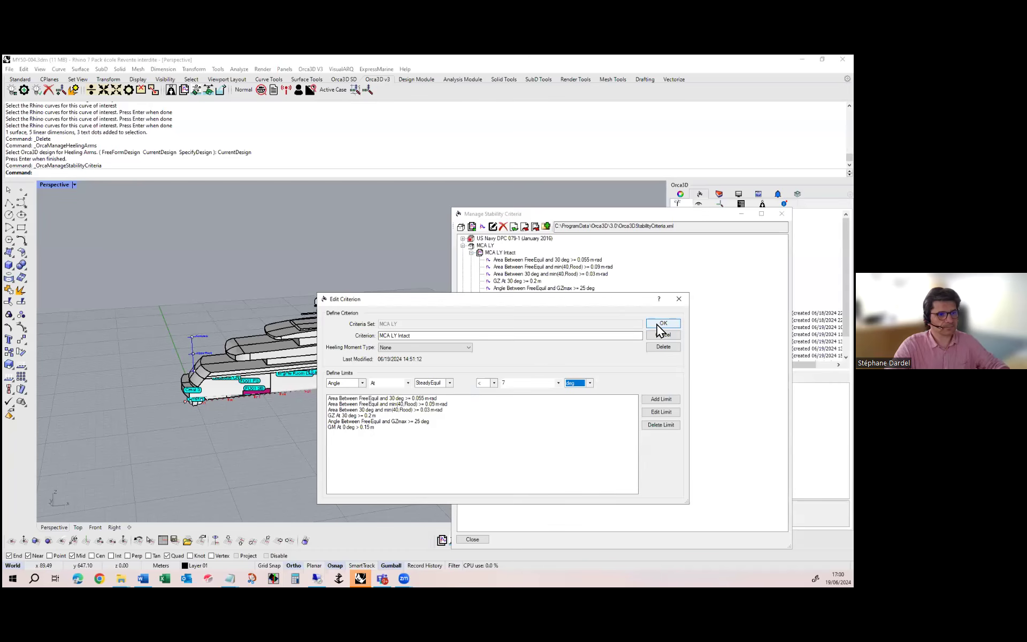
click(659, 401)
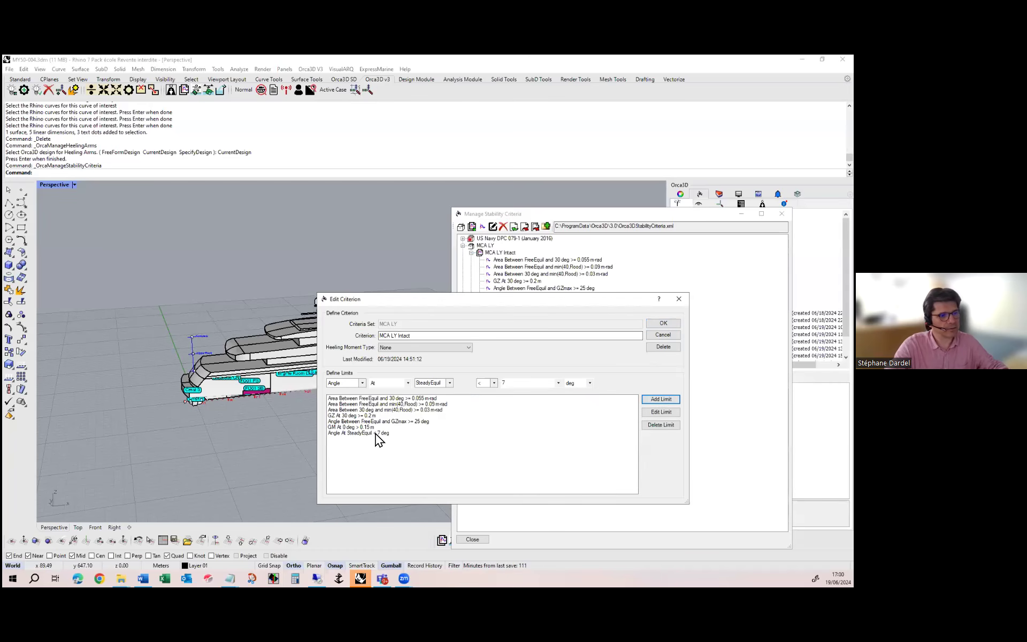
Add a limit requiring Freeboard At SteadyEquil >= 1 m to the MCA LY Intact criterion
click(361, 382)
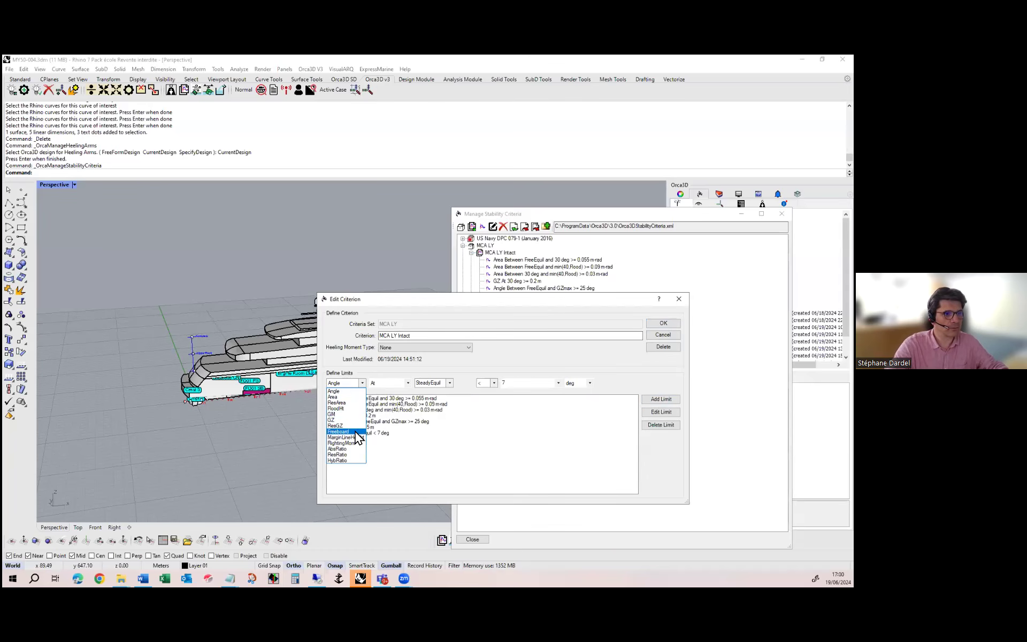
click(355, 432)
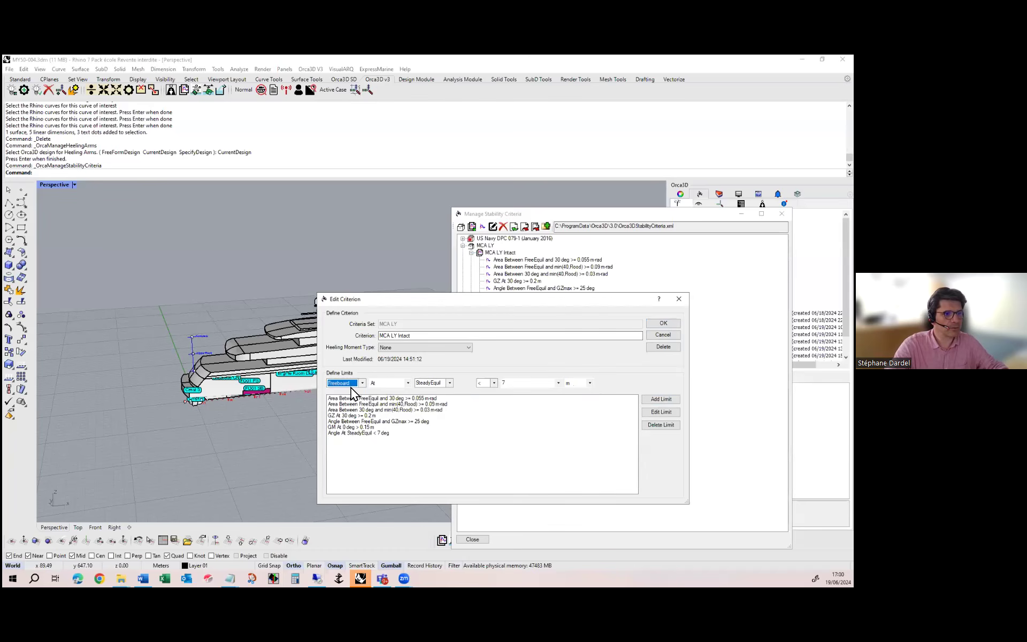
click(488, 384)
click(490, 416)
click(518, 383)
text(1)
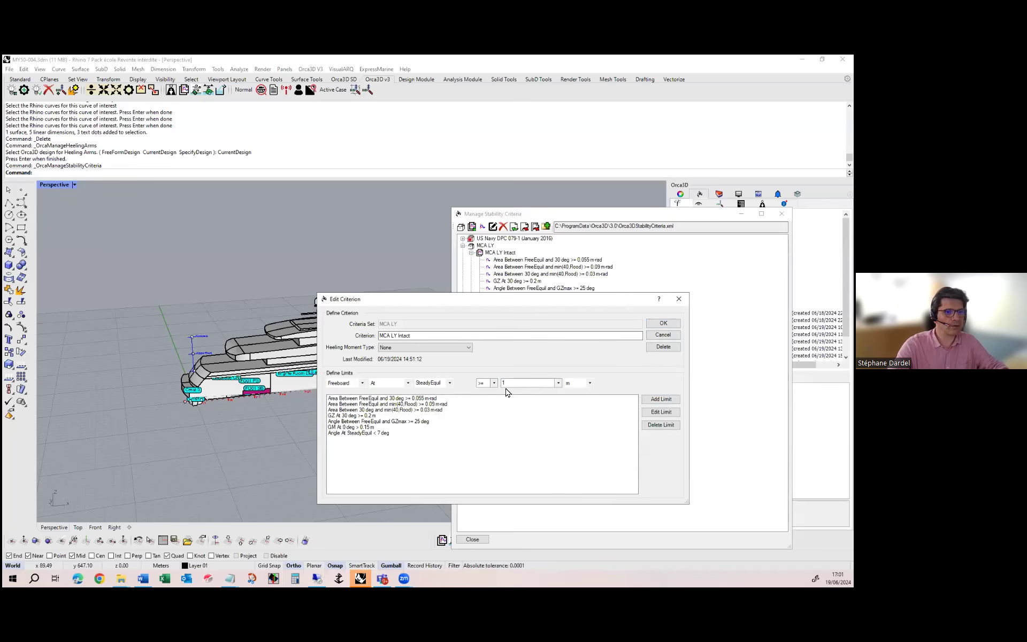
click(657, 398)
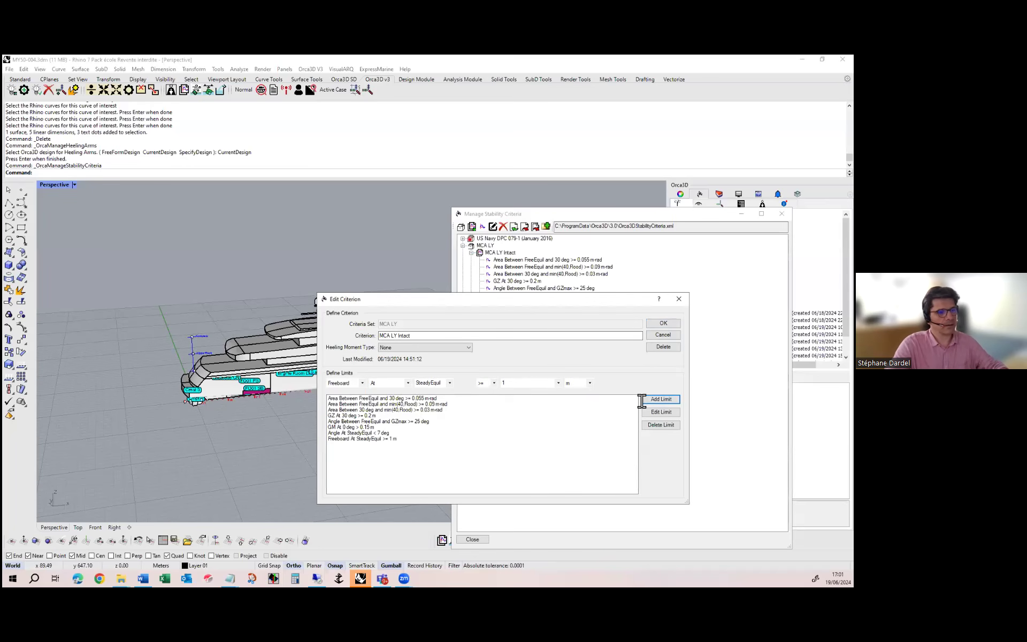
Set the criterion's heeling moment type to Beam Winds with Rolling, accept it and close the stability criteria manager
click(664, 322)
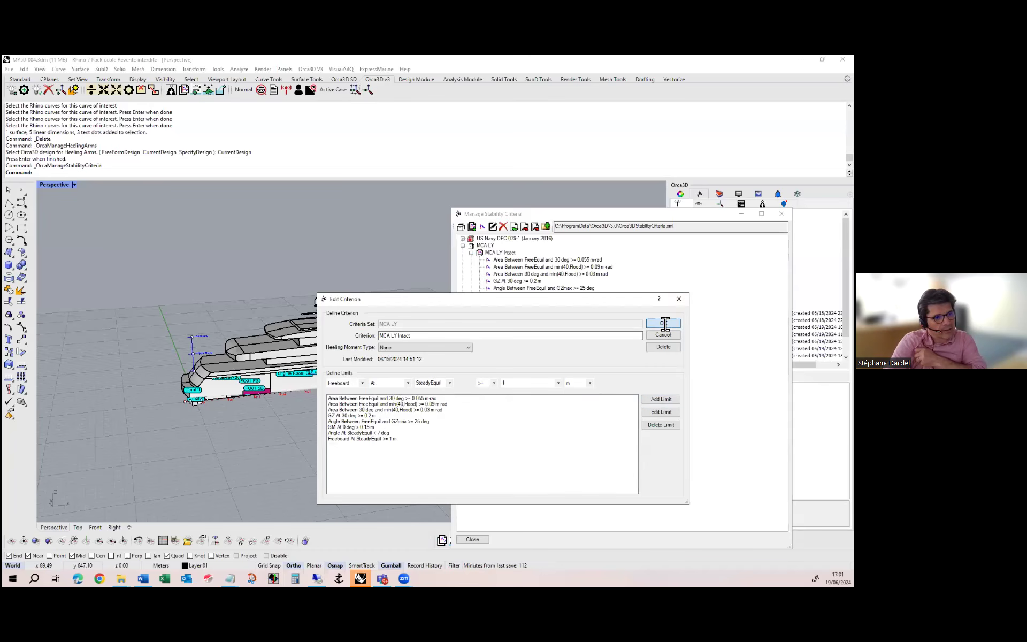
drag(459, 339, 499, 382)
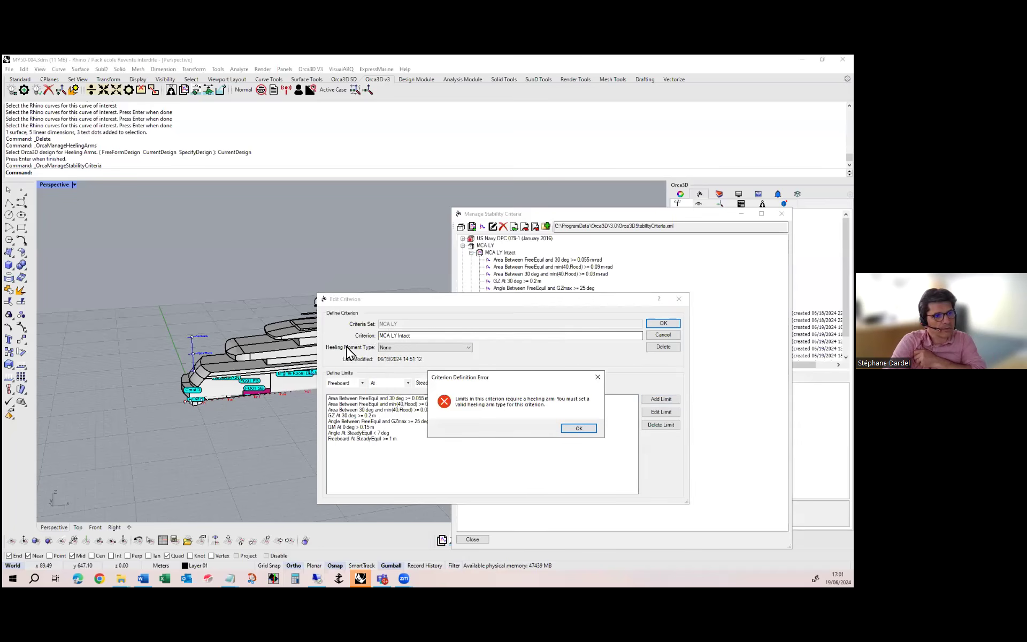
click(564, 427)
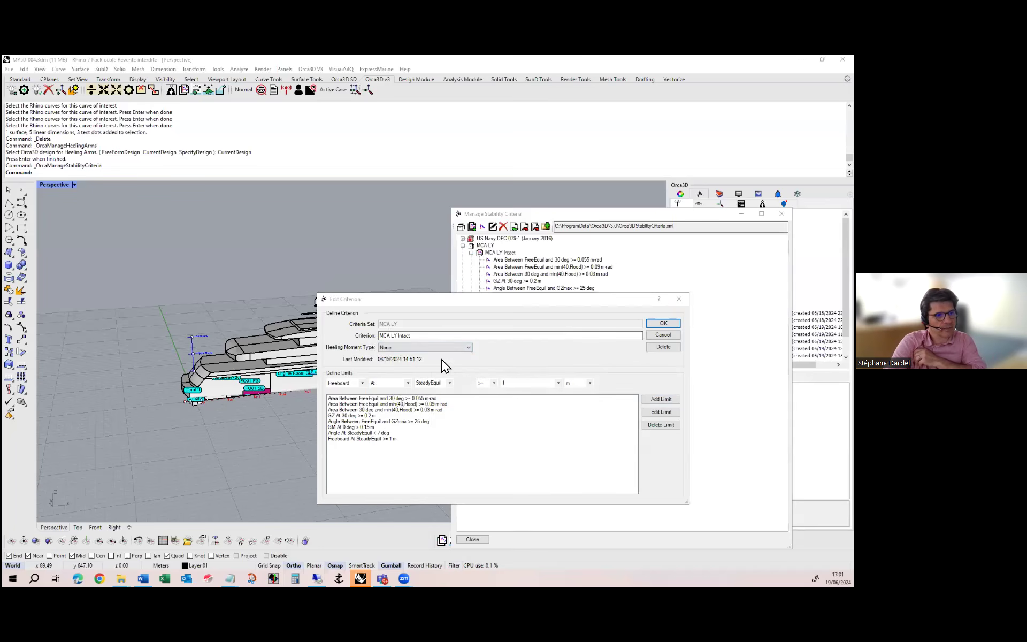
click(441, 347)
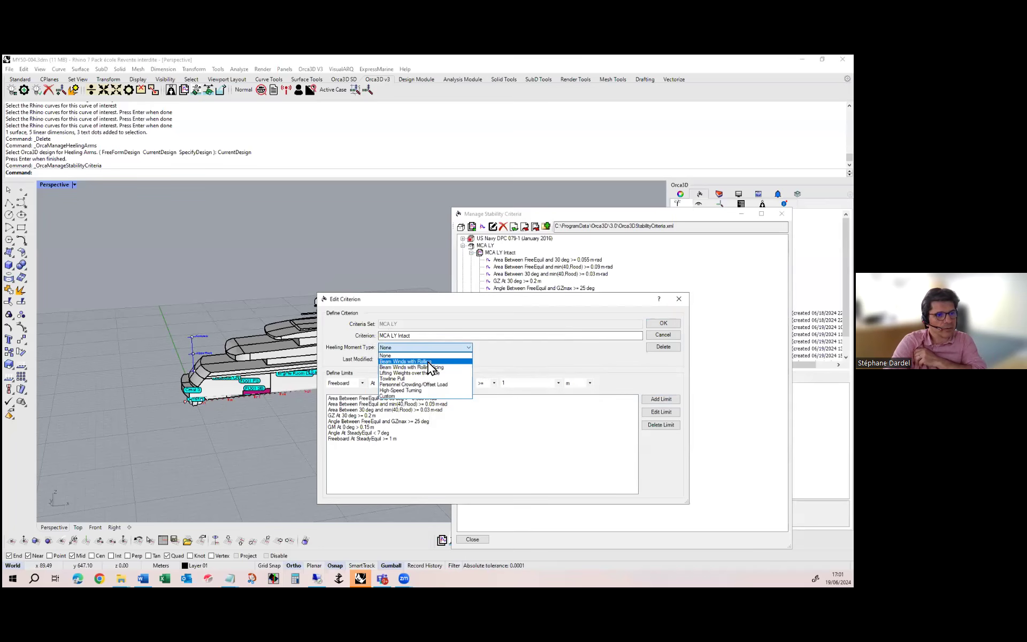
click(428, 362)
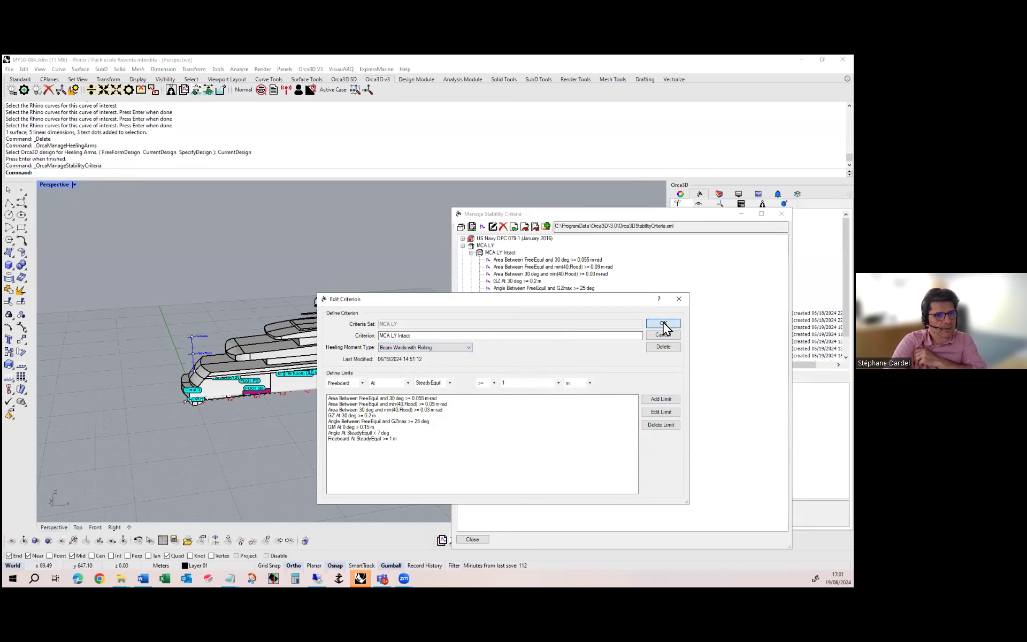
click(663, 323)
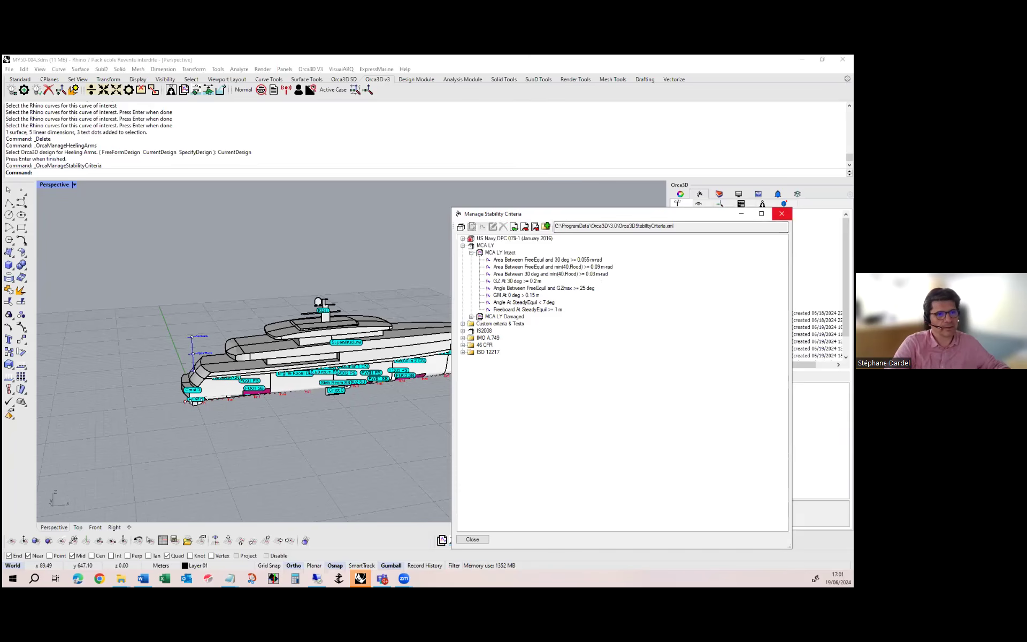
key(Escape)
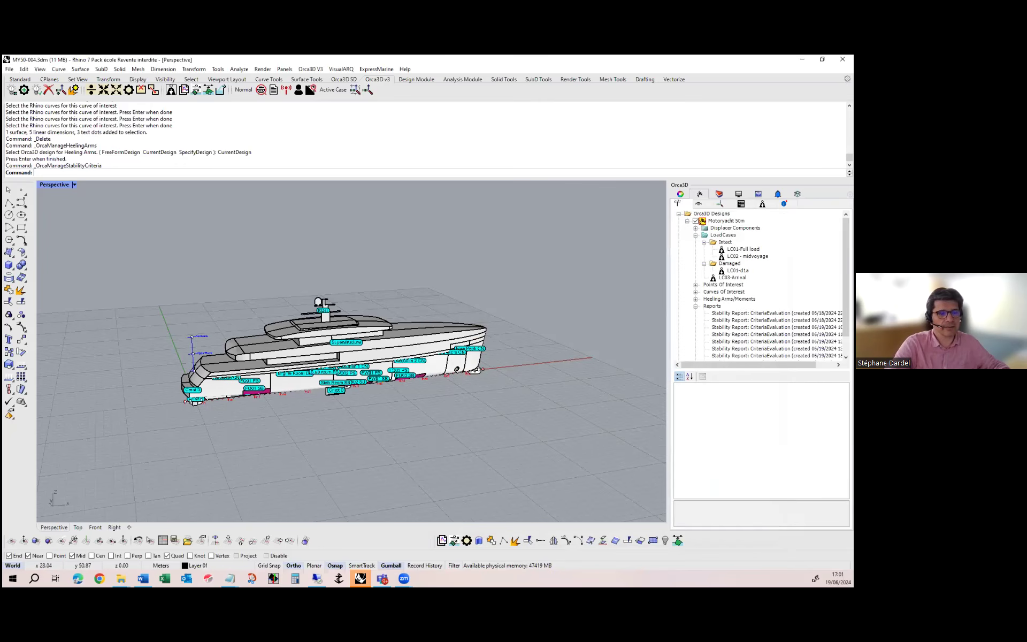
Start a stability criteria evaluation from the LC01-Full load case and keep only that load case selected for analysis
click(743, 250)
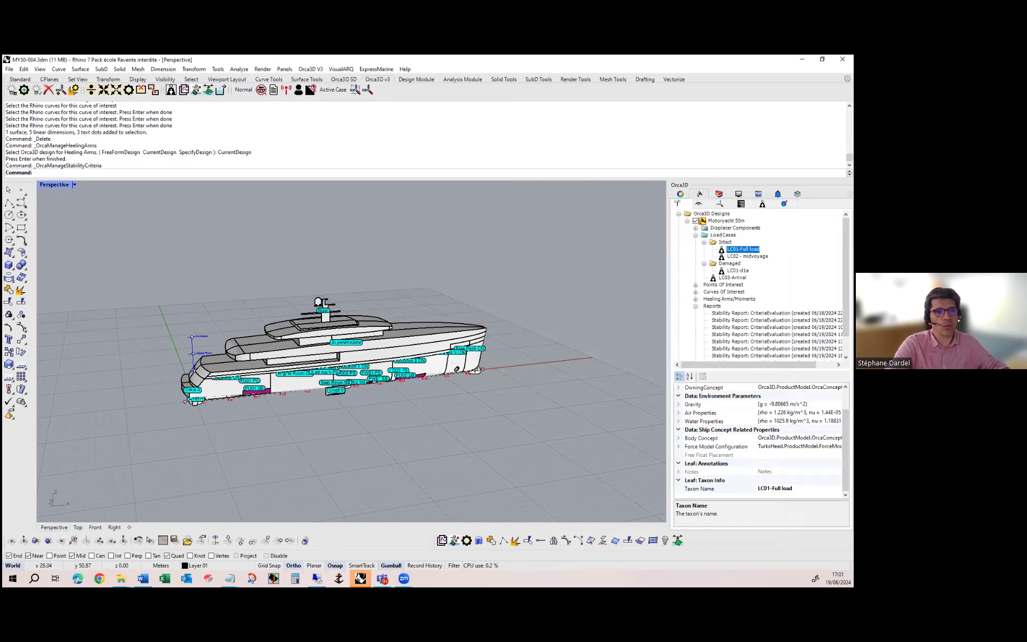
right_click(738, 249)
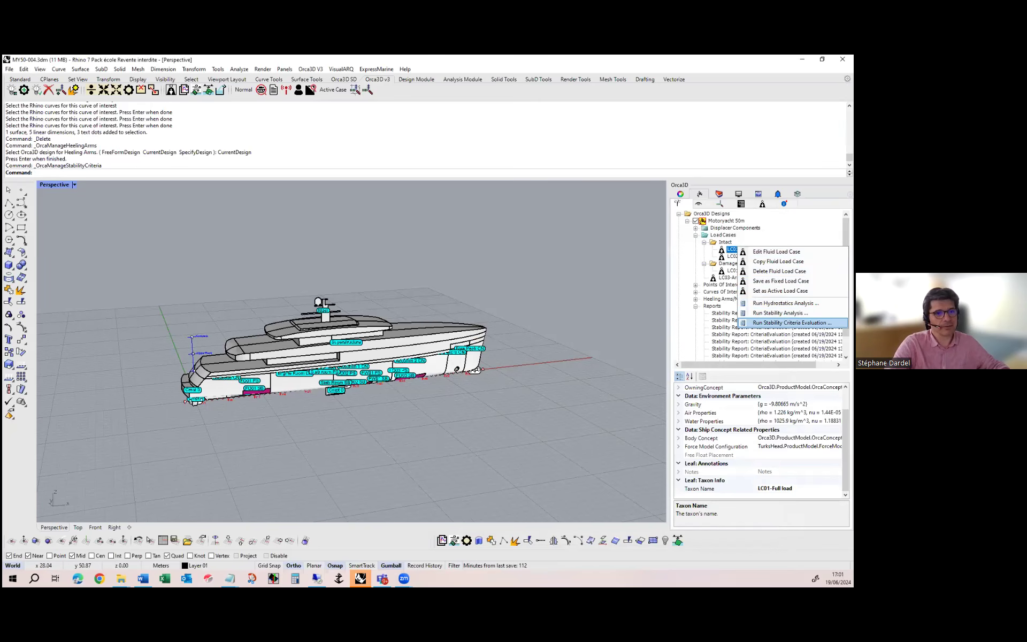
click(791, 322)
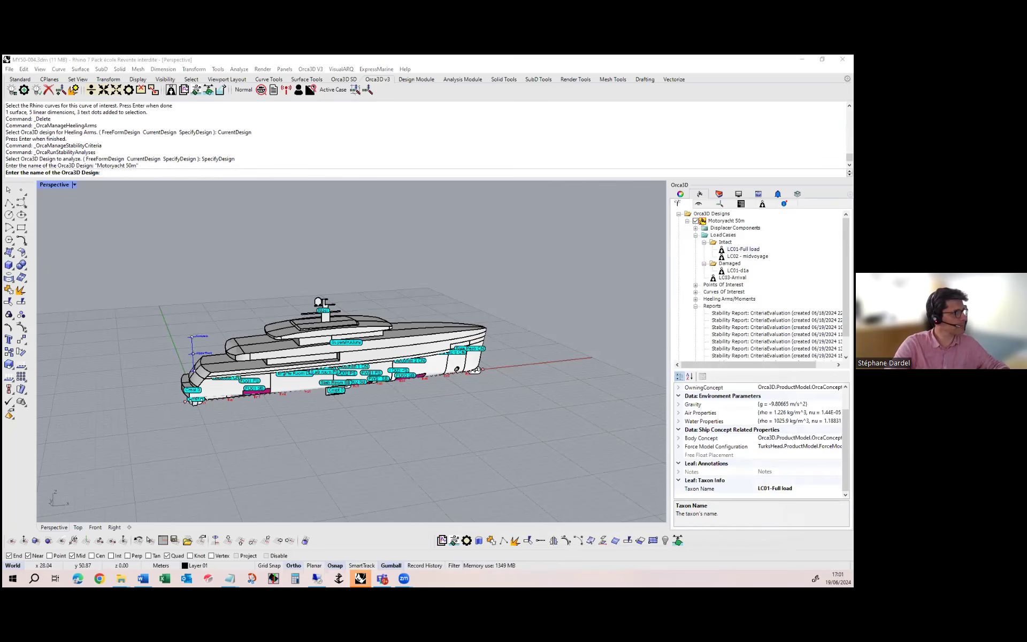
click(394, 330)
click(395, 325)
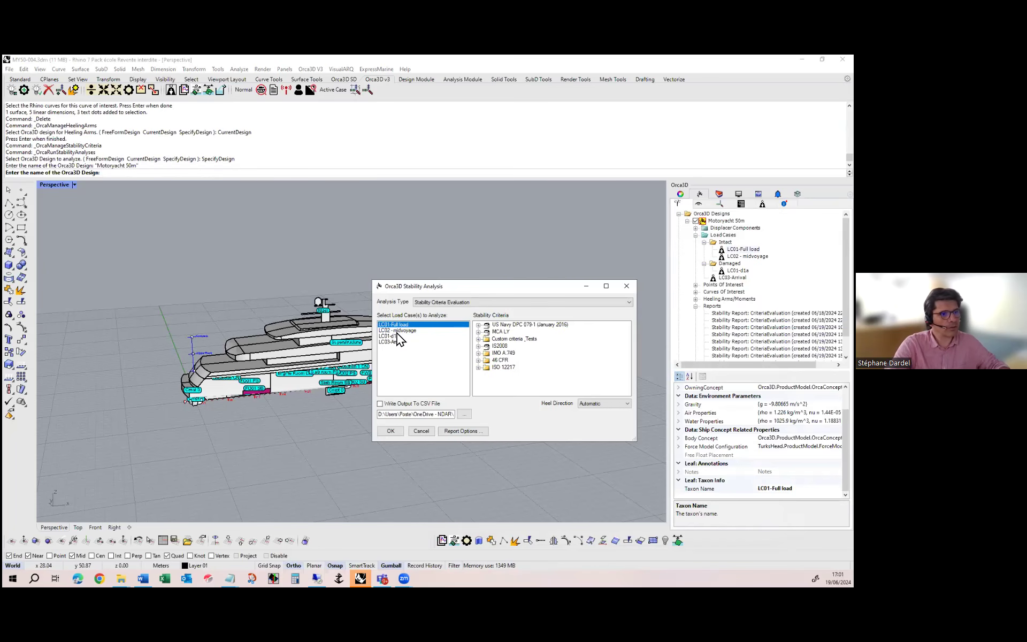
ctrl+click(396, 332)
click(397, 324)
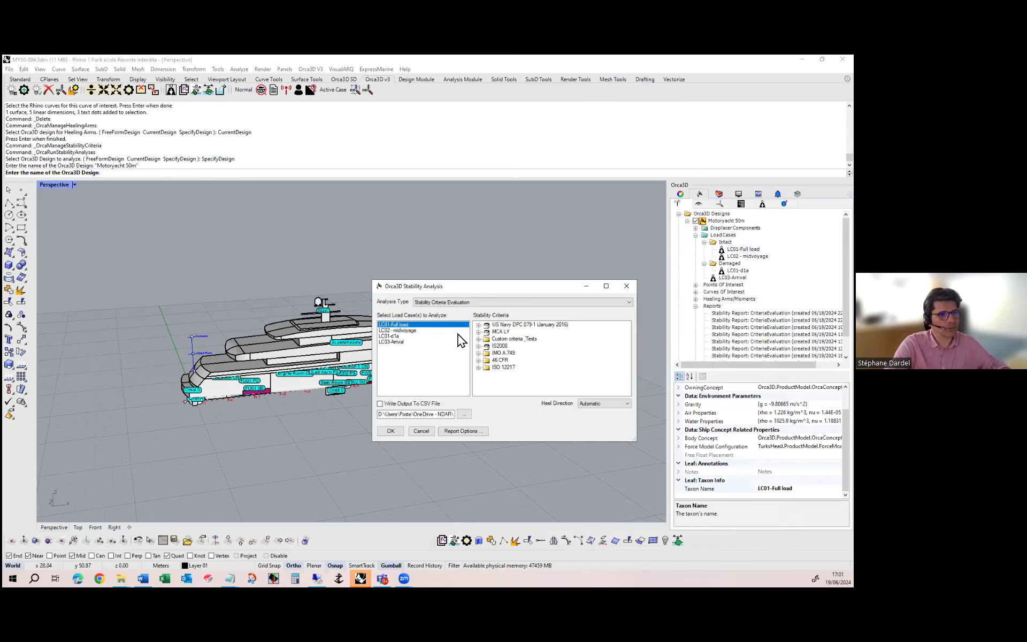
Include MCA LY Intact with Wind 50 knots in the evaluation, then review and accept the stability report options
click(478, 331)
click(487, 338)
click(502, 346)
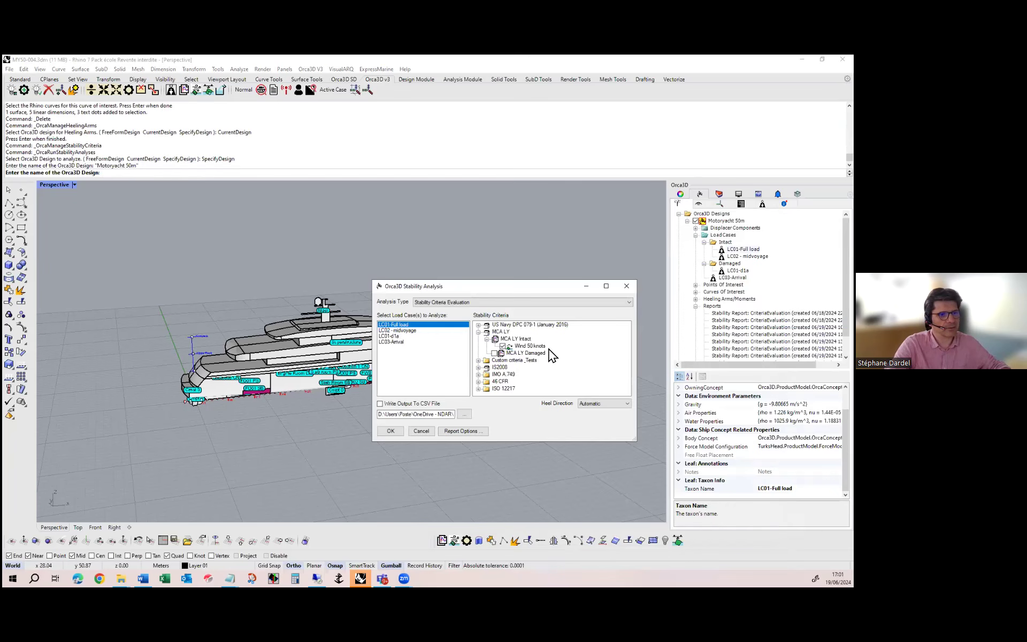
click(469, 431)
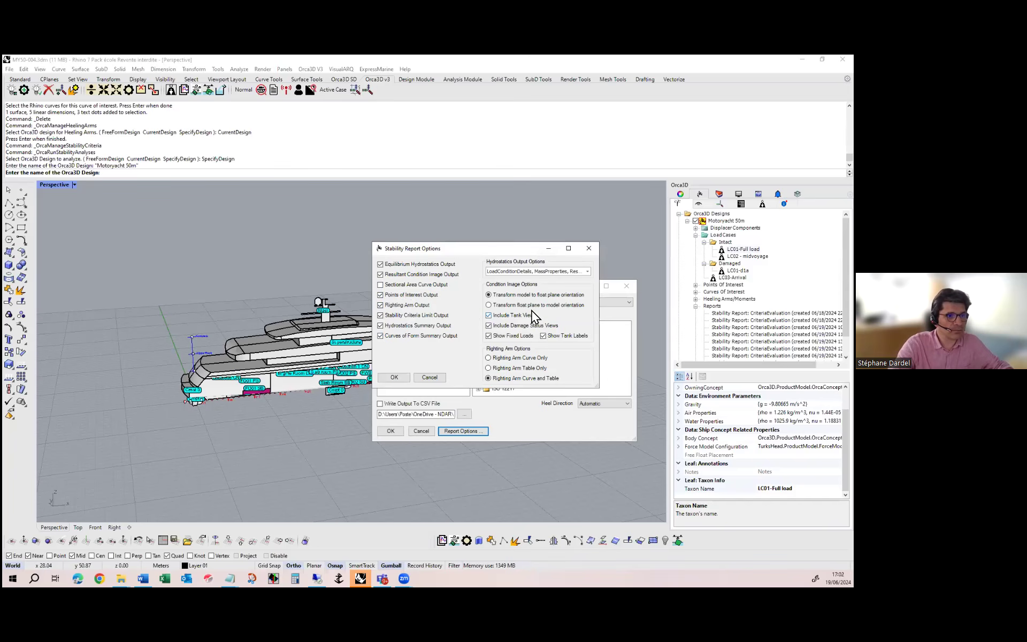
click(396, 377)
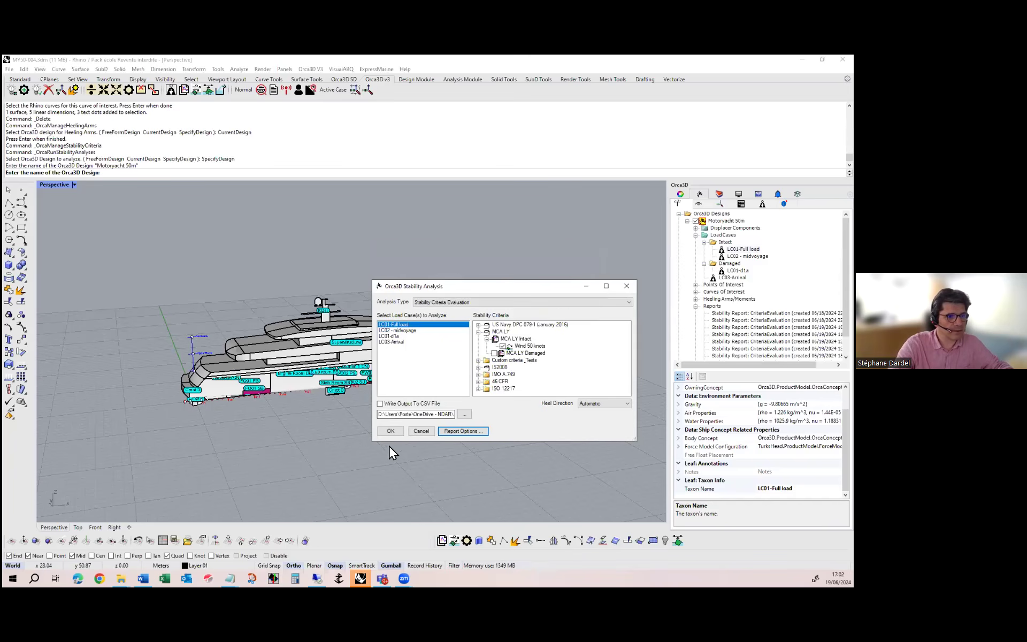
Run the stability criteria evaluation and show the tanks and labels in the analysis preview
click(387, 432)
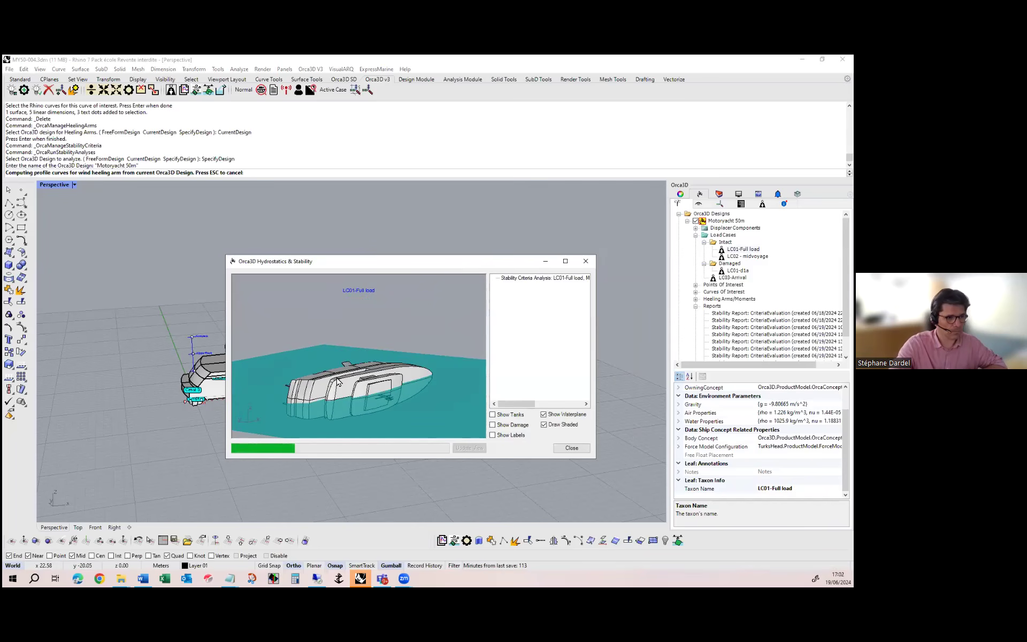
click(500, 416)
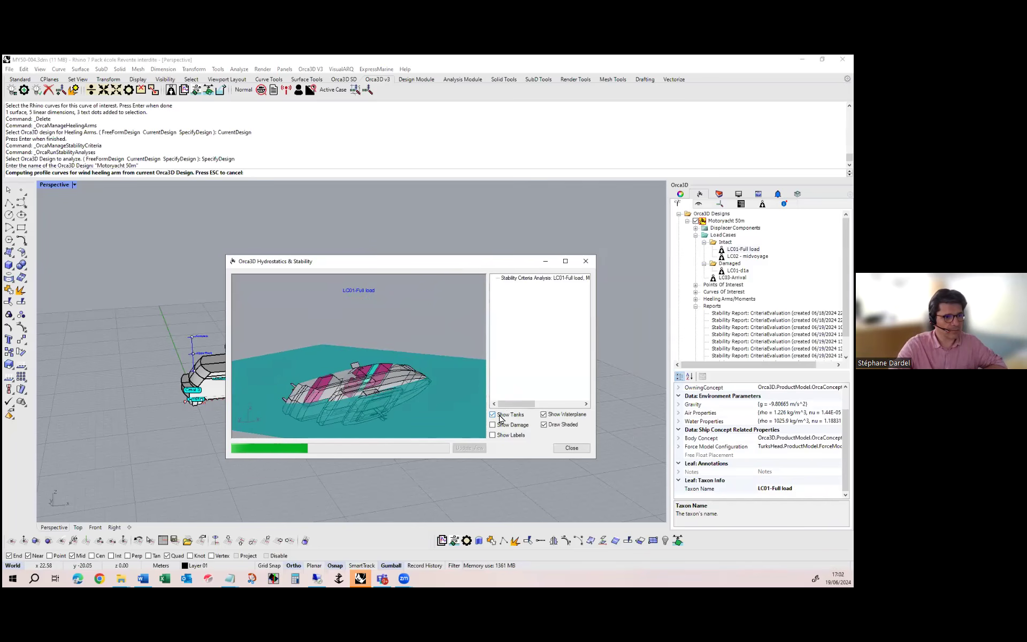
click(493, 435)
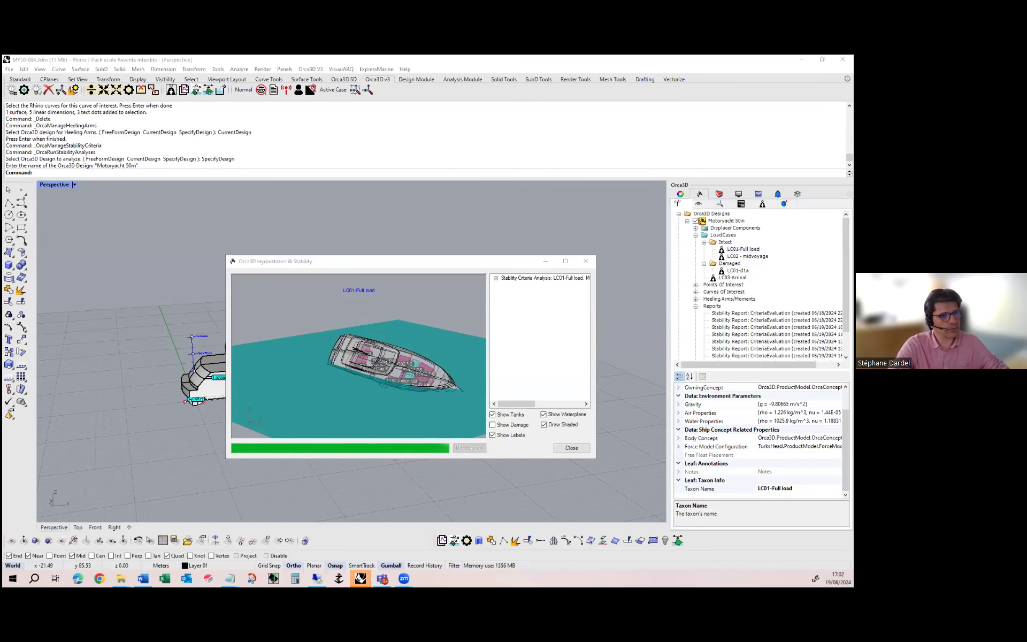
right_drag(332, 353, 323, 330)
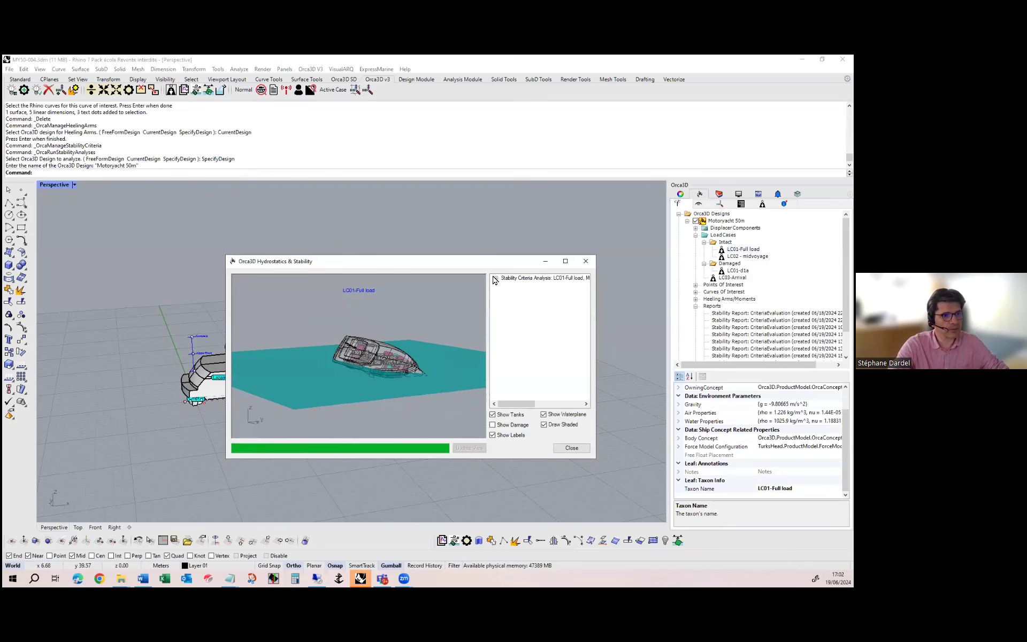
Preview the yacht's attitude at the fixed heel angle of -20.000 deg from the computed conditions
click(494, 278)
scroll(538, 364, down, 2)
scroll(539, 367, down, 5)
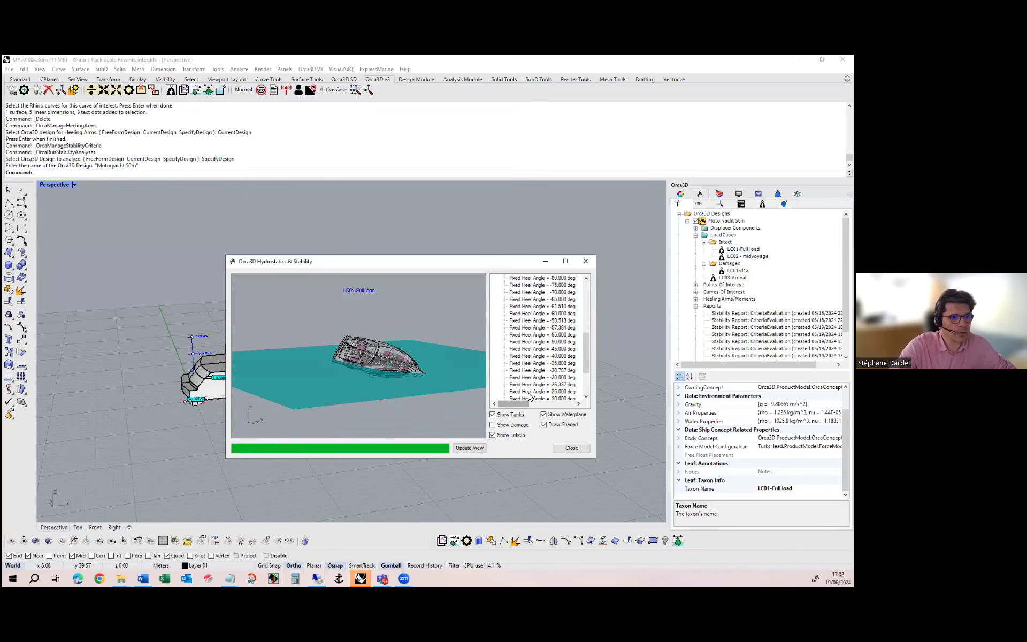
scroll(529, 377, down, 1)
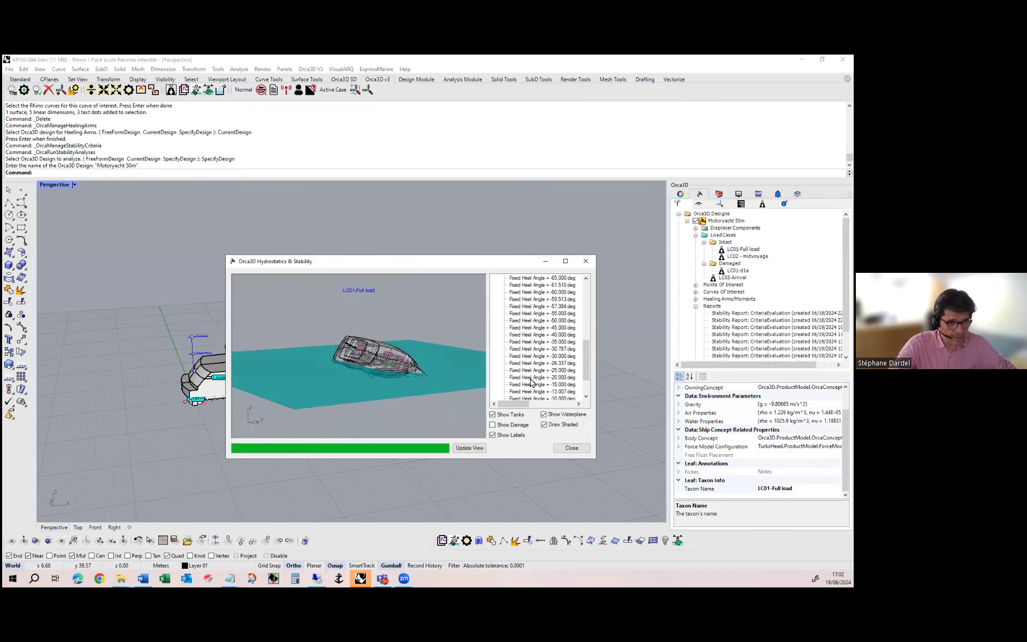
click(531, 378)
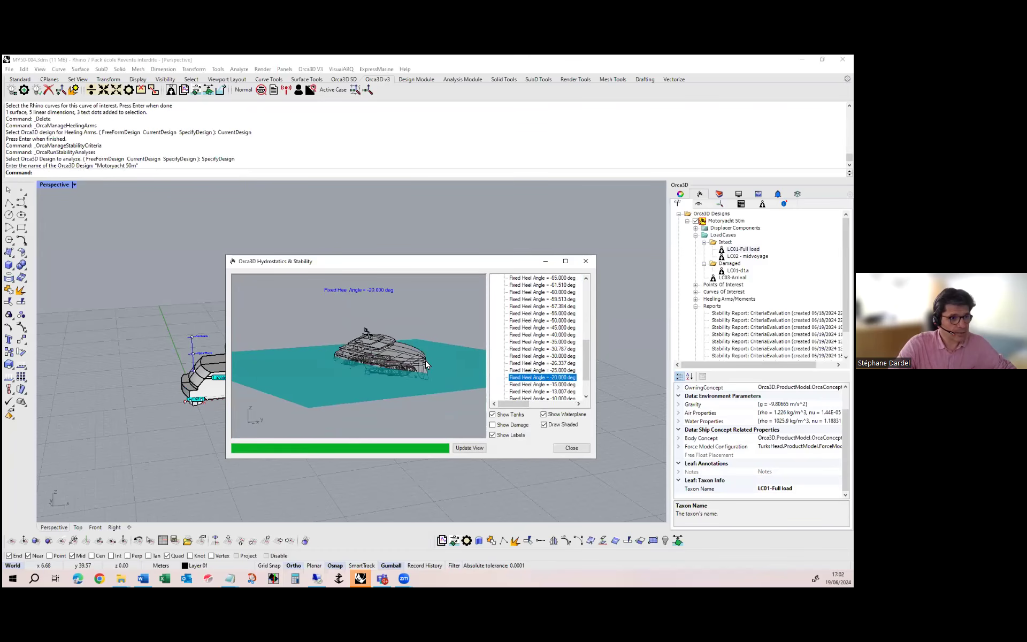
scroll(427, 364, up, 5)
mouse_move(419, 334)
right_down()
mouse_move(415, 320)
mouse_move(421, 348)
right_up()
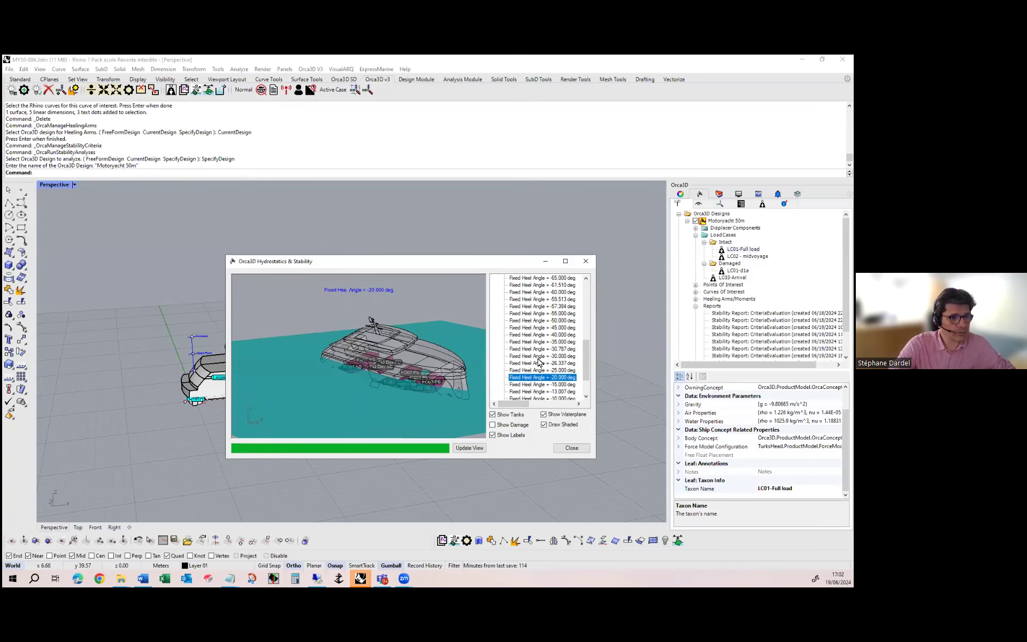
Insert the flotation plane for the -20.000 deg heel condition into the model and close the analysis preview
right_click(533, 381)
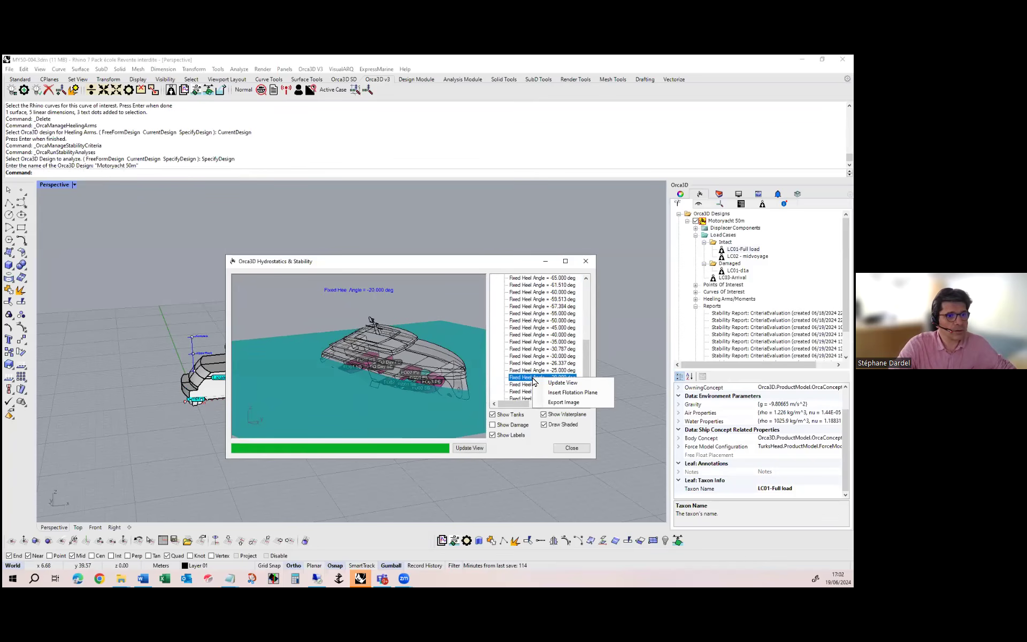
click(560, 395)
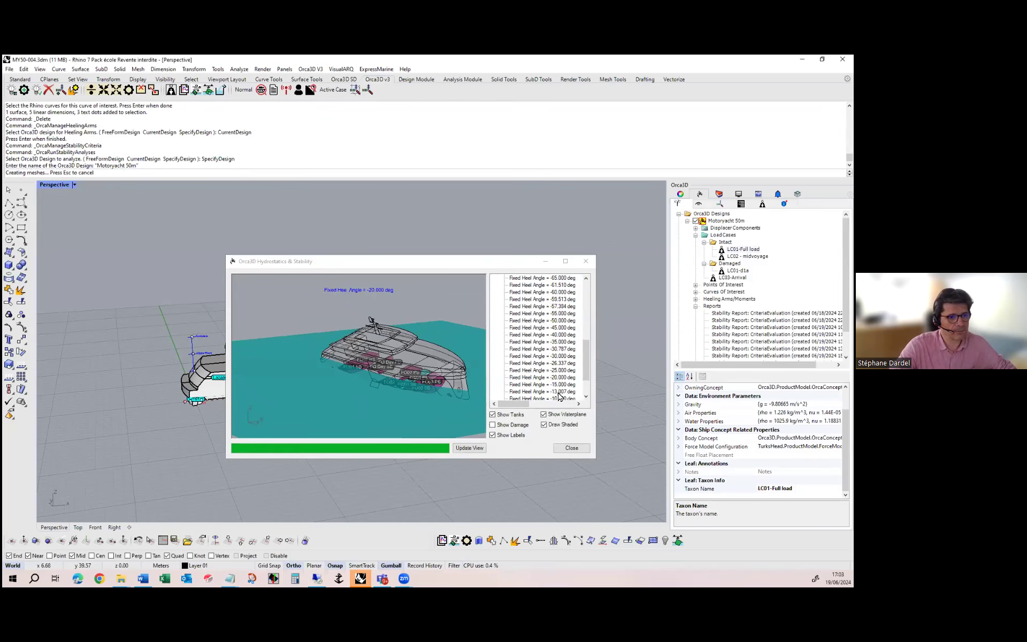
click(570, 450)
right_drag(408, 411, 277, 362)
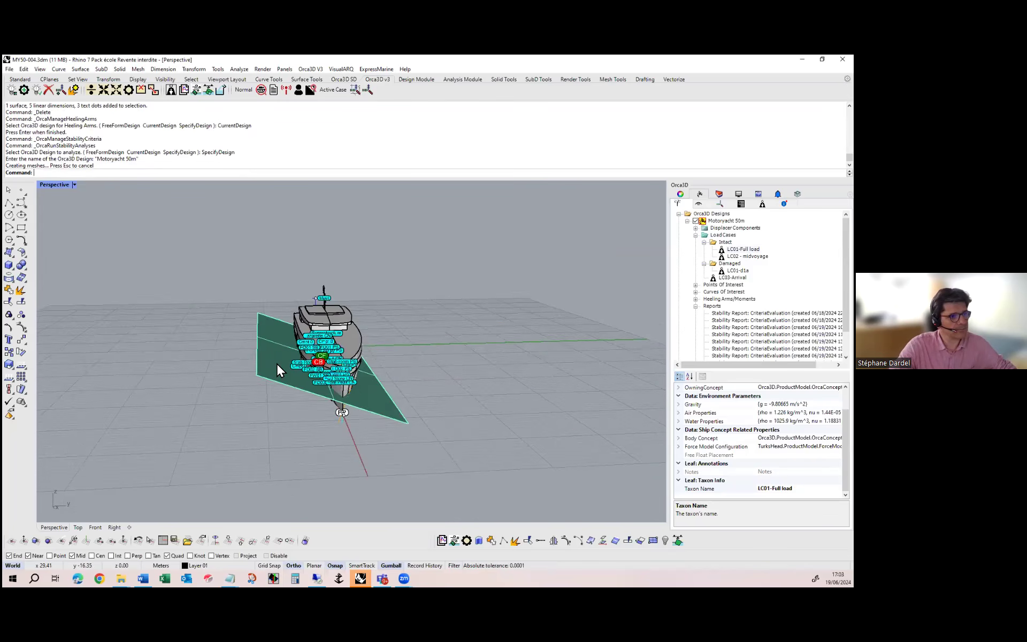
Delete the inserted flotation plane from the model
click(277, 363)
key(Delete)
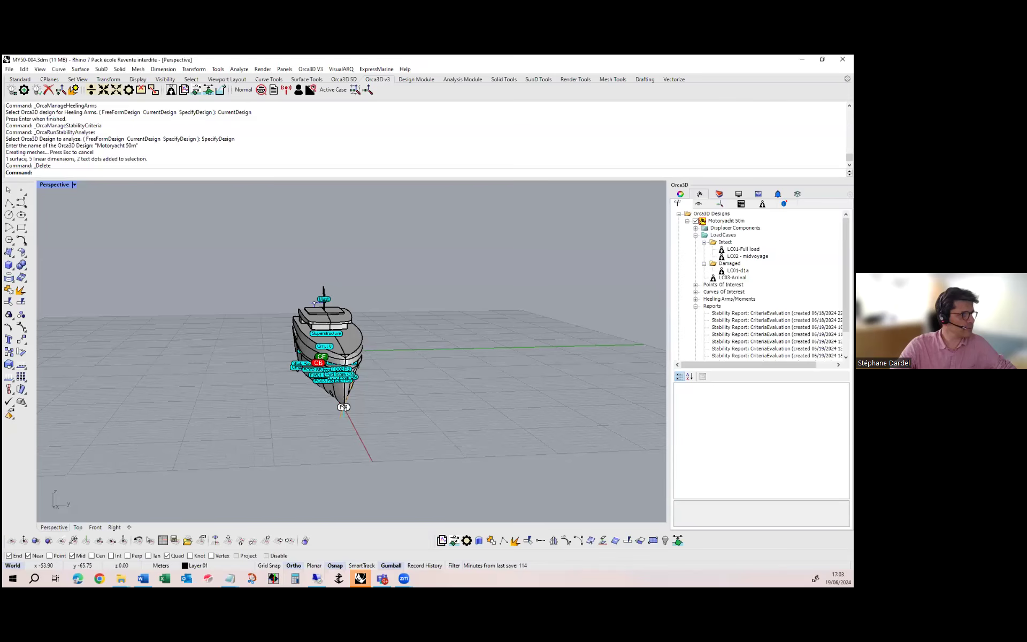
Enlarge the stability report window and check which file formats the report can be exported to
drag(474, 76, 473, 74)
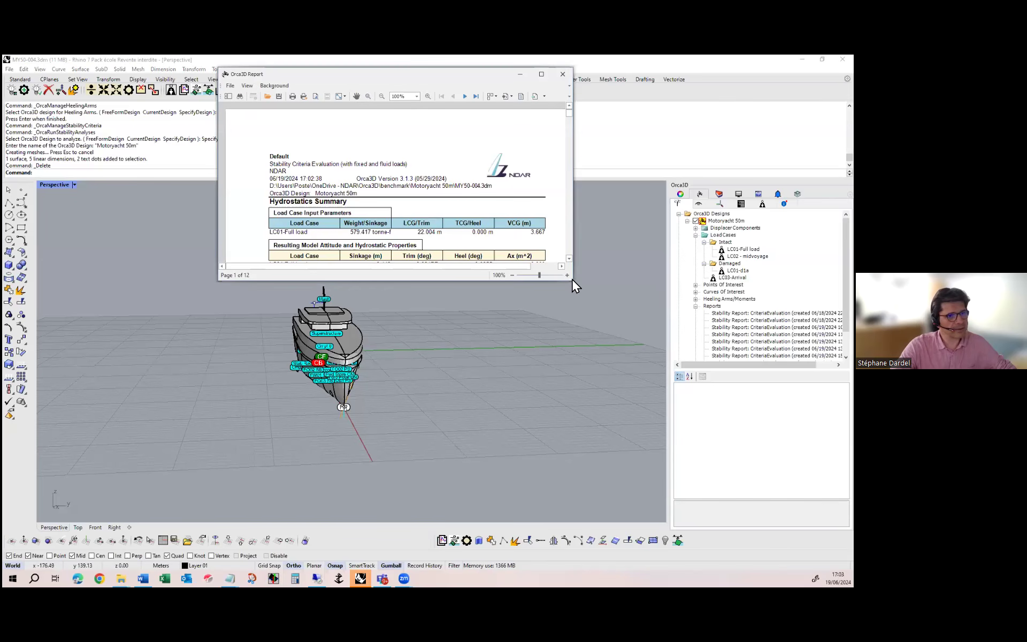
drag(573, 282, 661, 502)
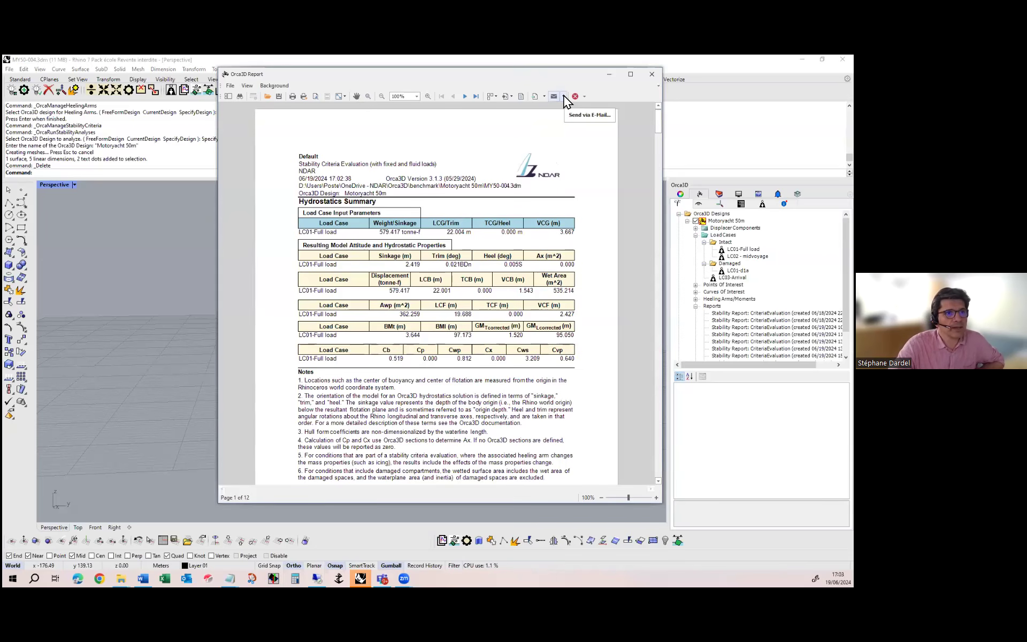
click(544, 96)
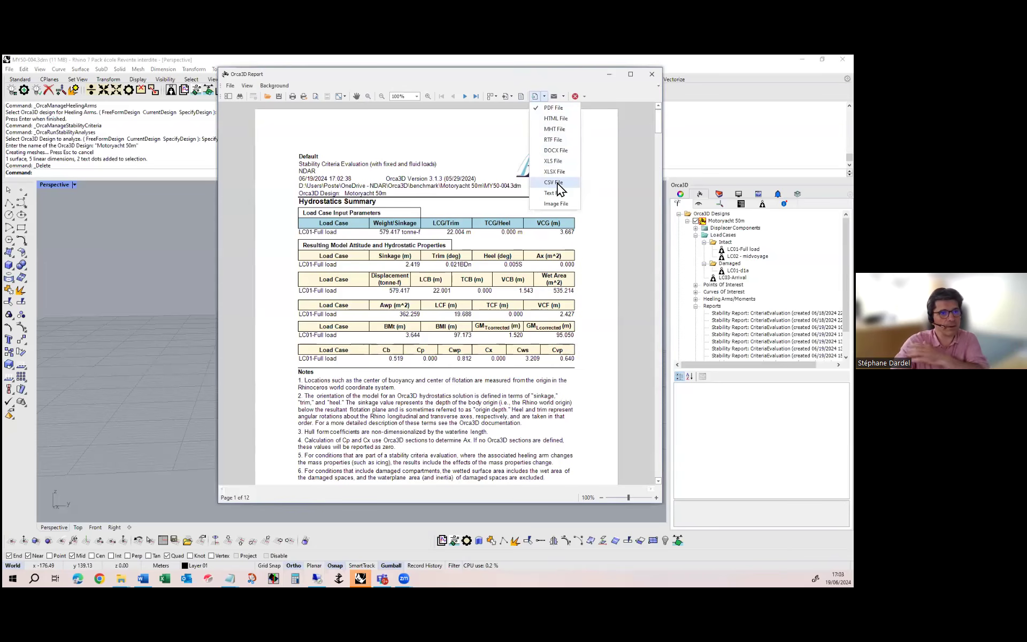
click(597, 85)
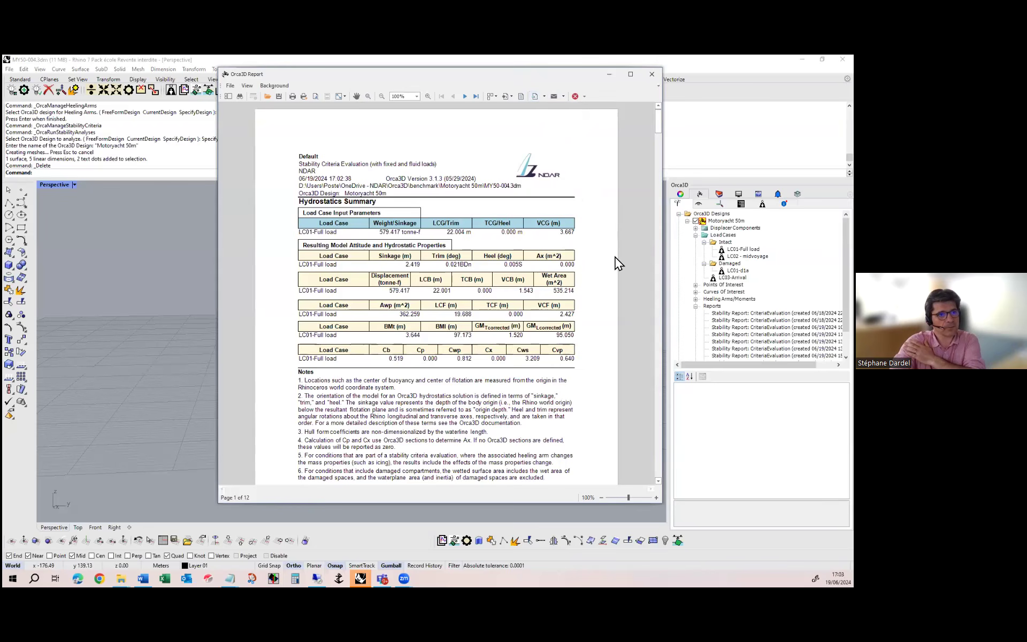
Review the report's LC01-Full load details: compartment status, fixed and tank loads, loading images, mass properties and hydrostatic parameters
scroll(610, 262, down, 4)
scroll(609, 267, down, 9)
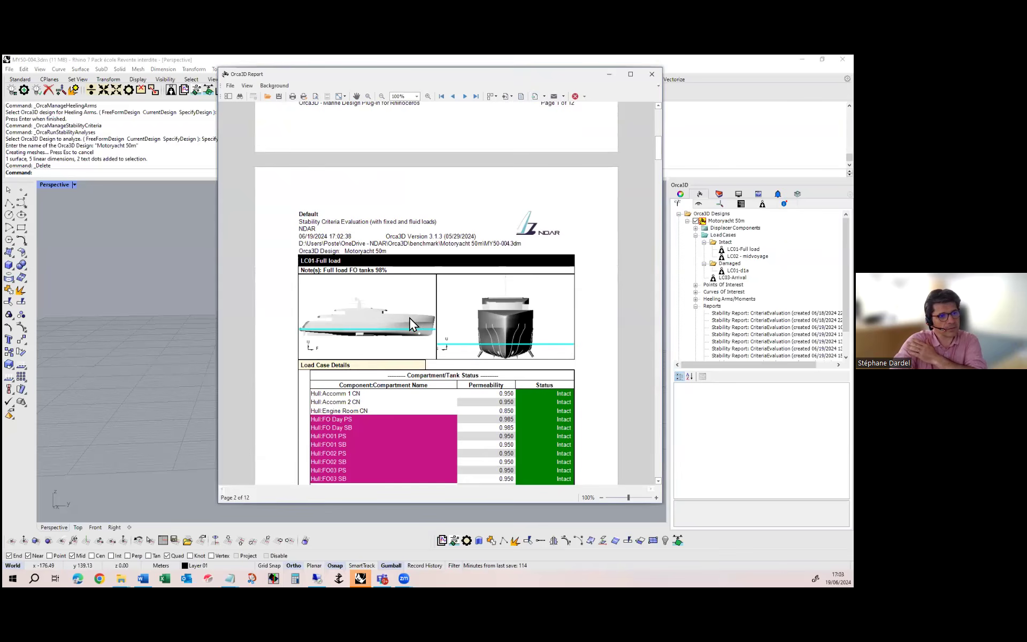
scroll(541, 349, down, 5)
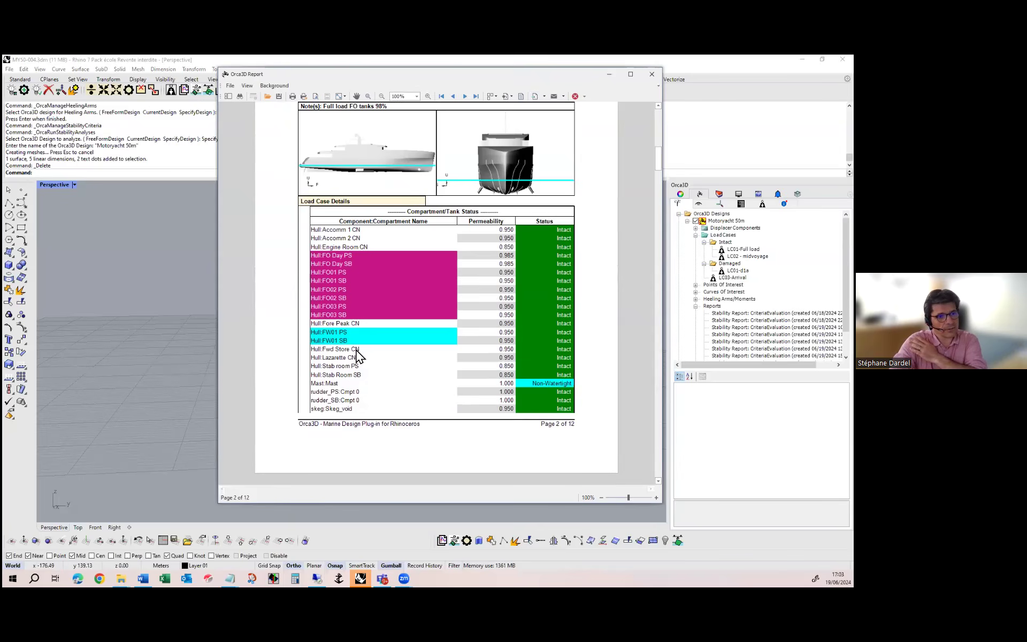
scroll(359, 353, down, 8)
scroll(365, 353, down, 3)
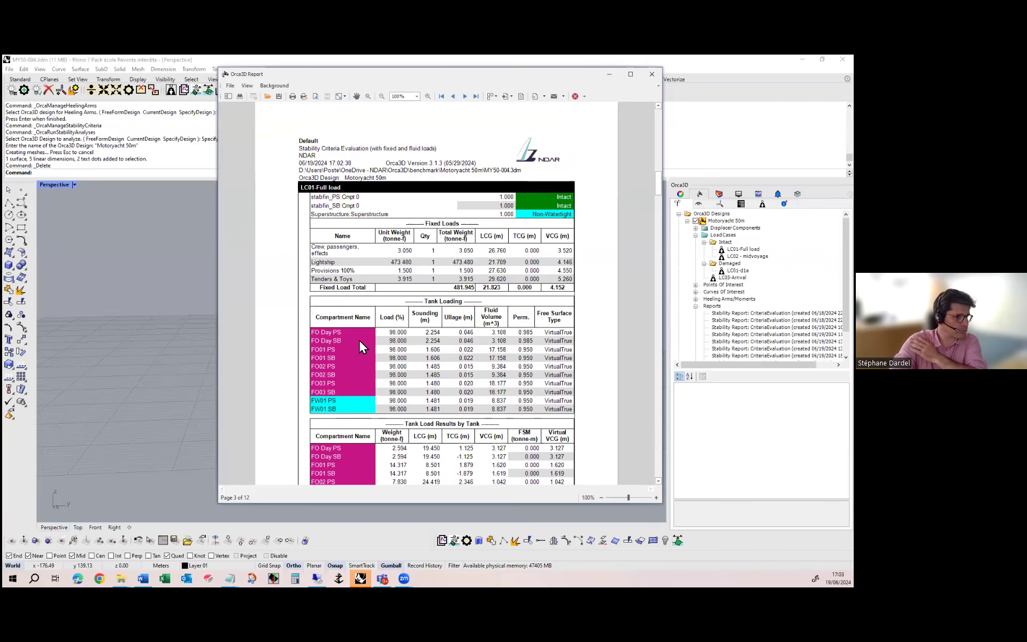
scroll(360, 340, down, 1)
scroll(360, 341, down, 6)
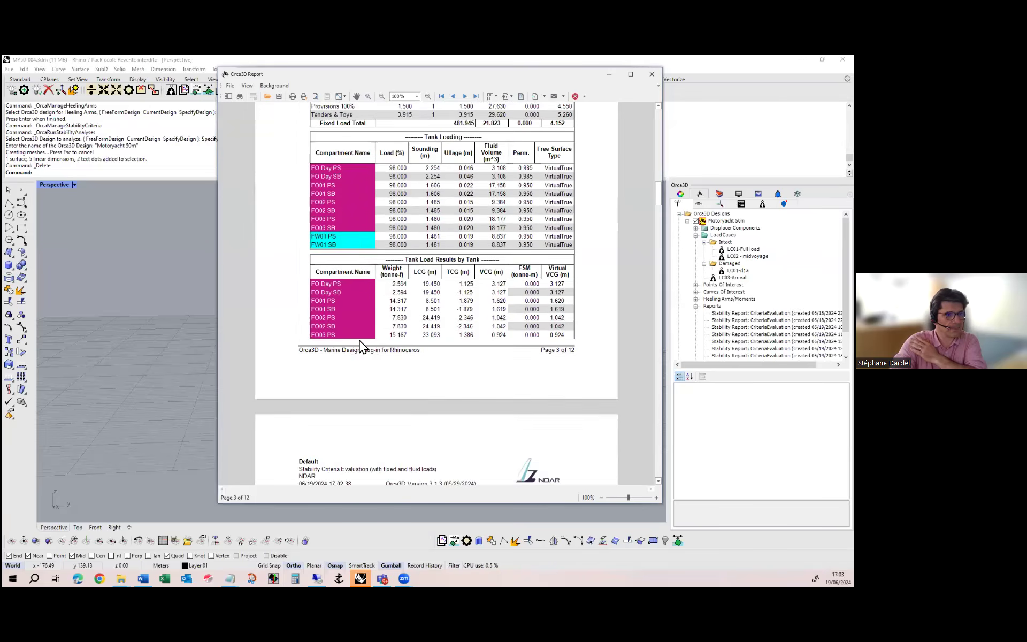
scroll(360, 347, down, 8)
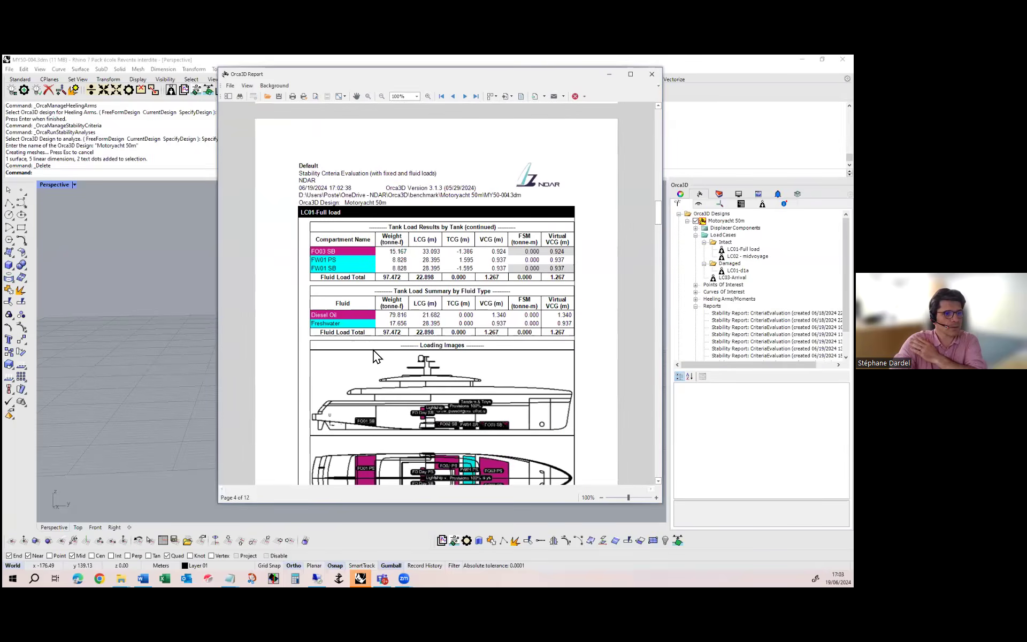
scroll(374, 350, down, 8)
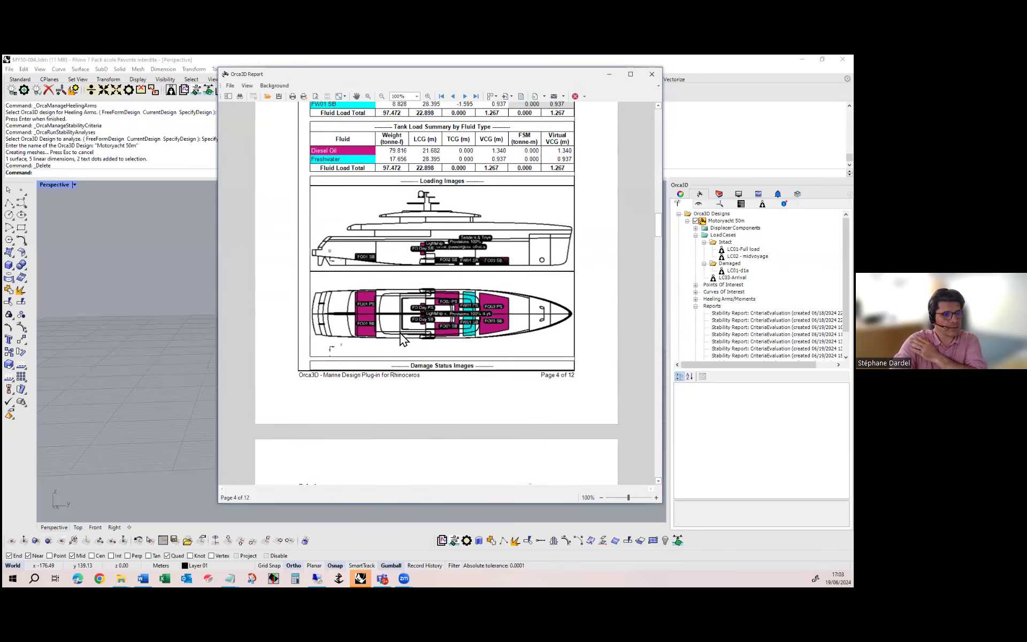
scroll(402, 337, down, 2)
scroll(422, 333, down, 2)
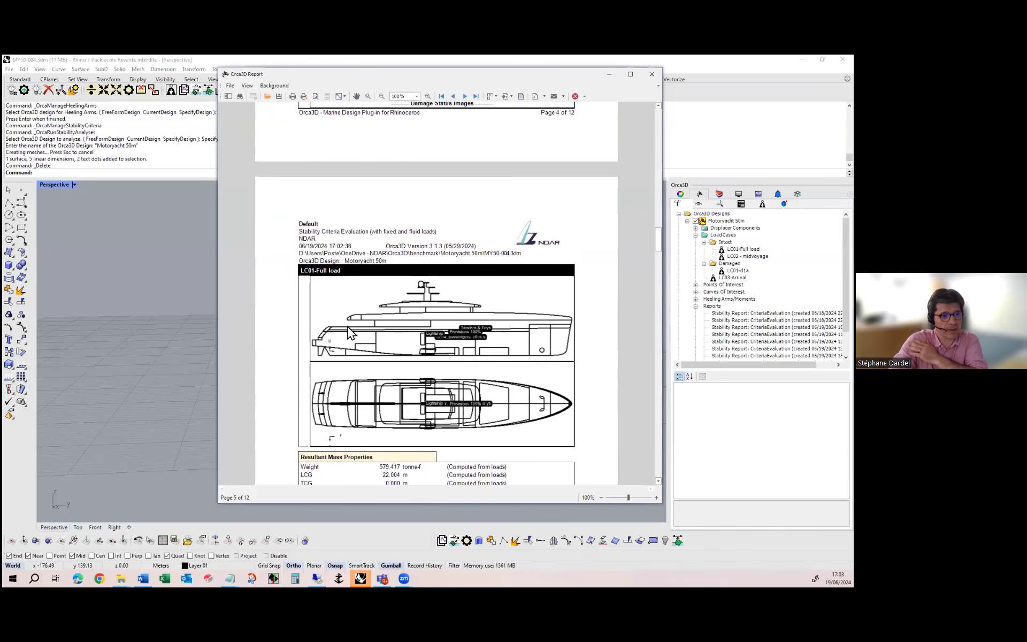
scroll(428, 362, down, 6)
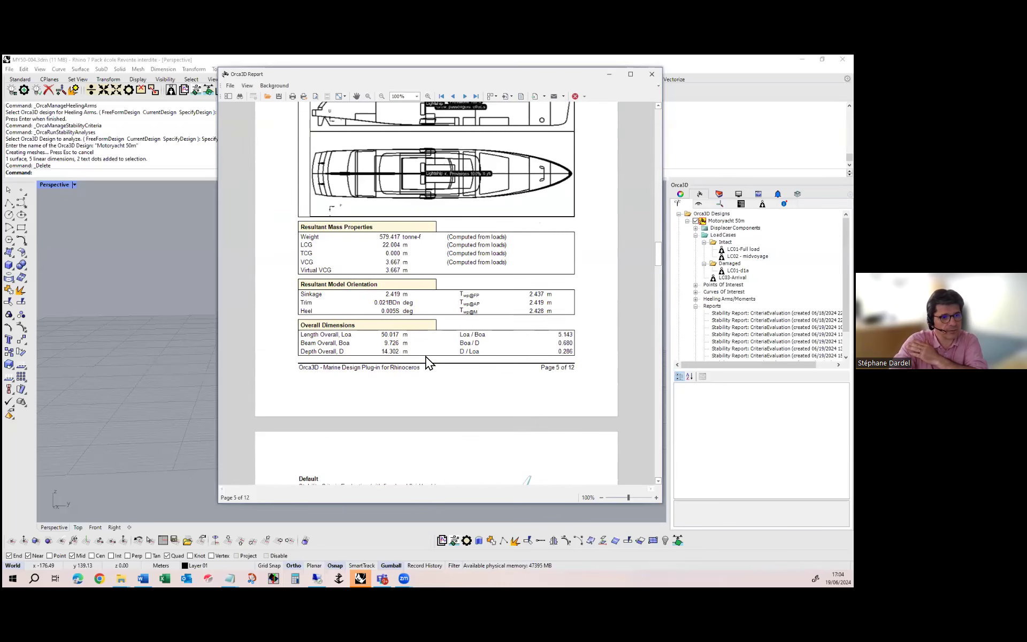
scroll(428, 361, down, 6)
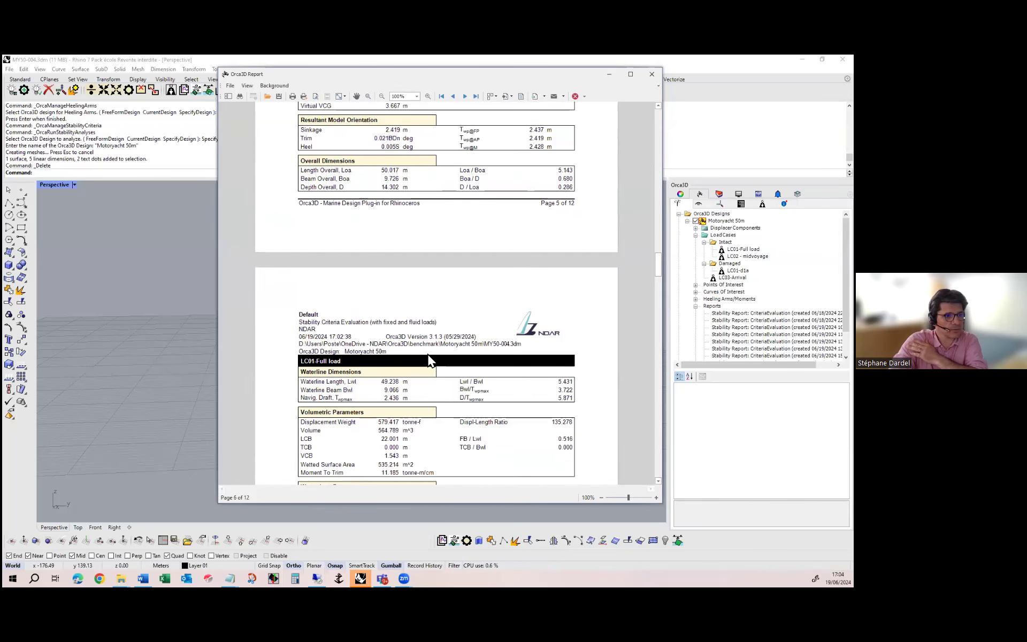
scroll(430, 366, down, 10)
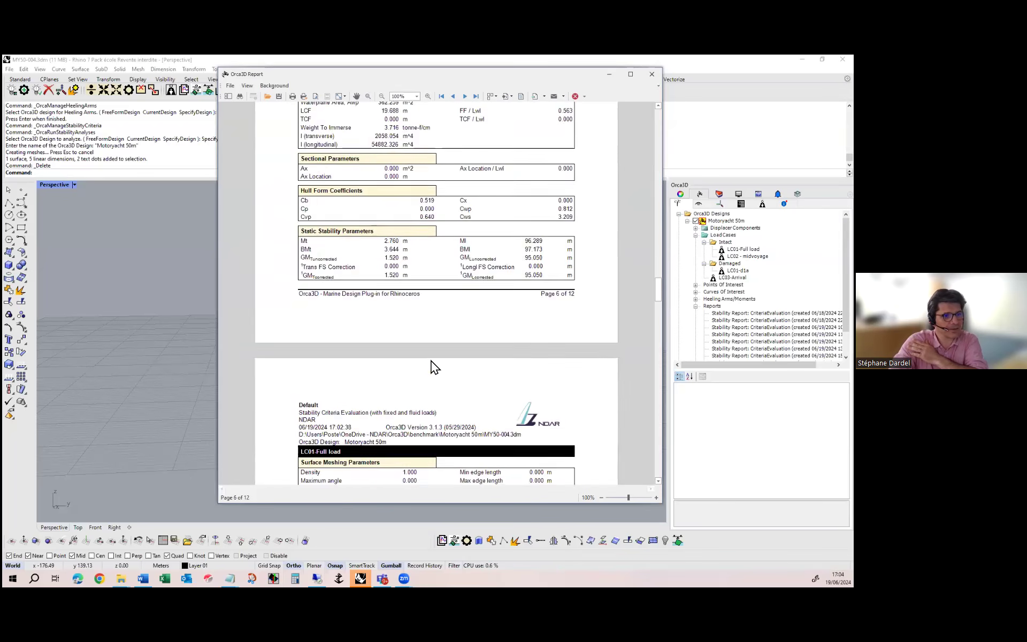
Examine the MCA LY Intact criteria results, limits and righting arm data in the report, and close it
scroll(434, 363, down, 6)
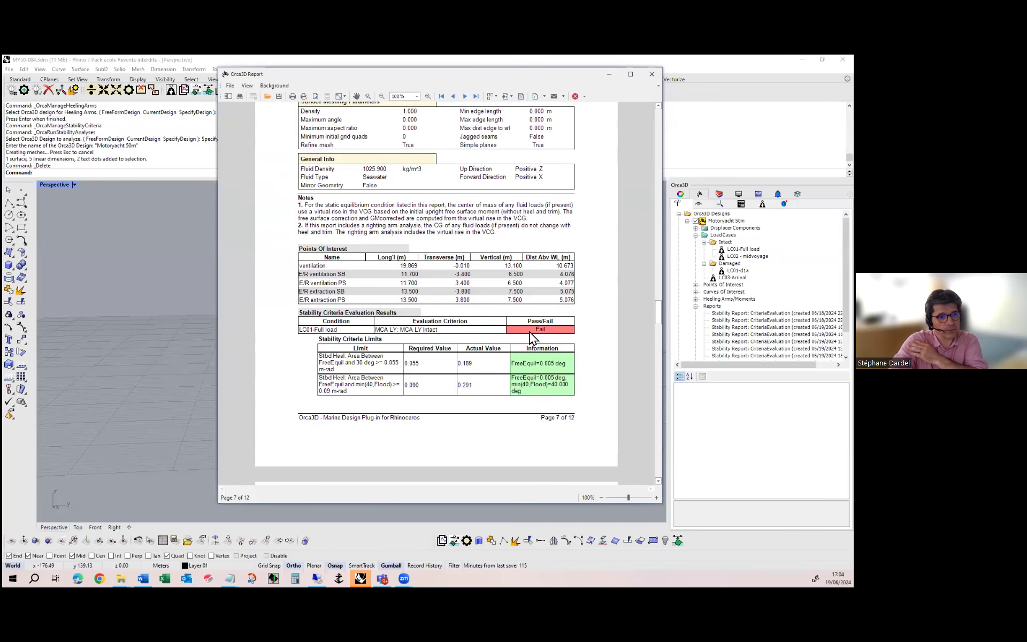
scroll(530, 332, down, 2)
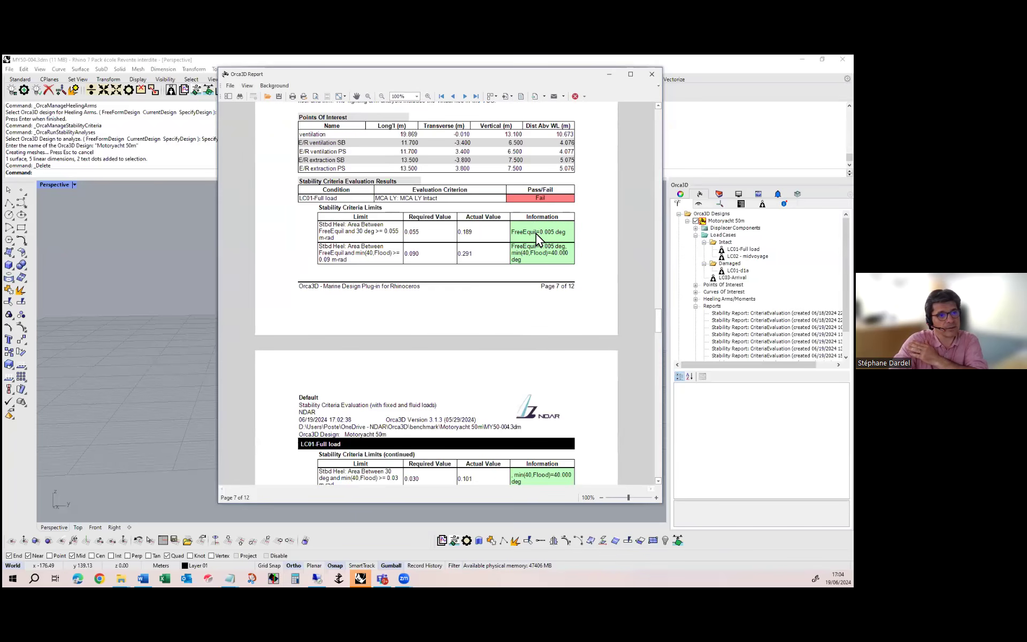
scroll(537, 236, down, 2)
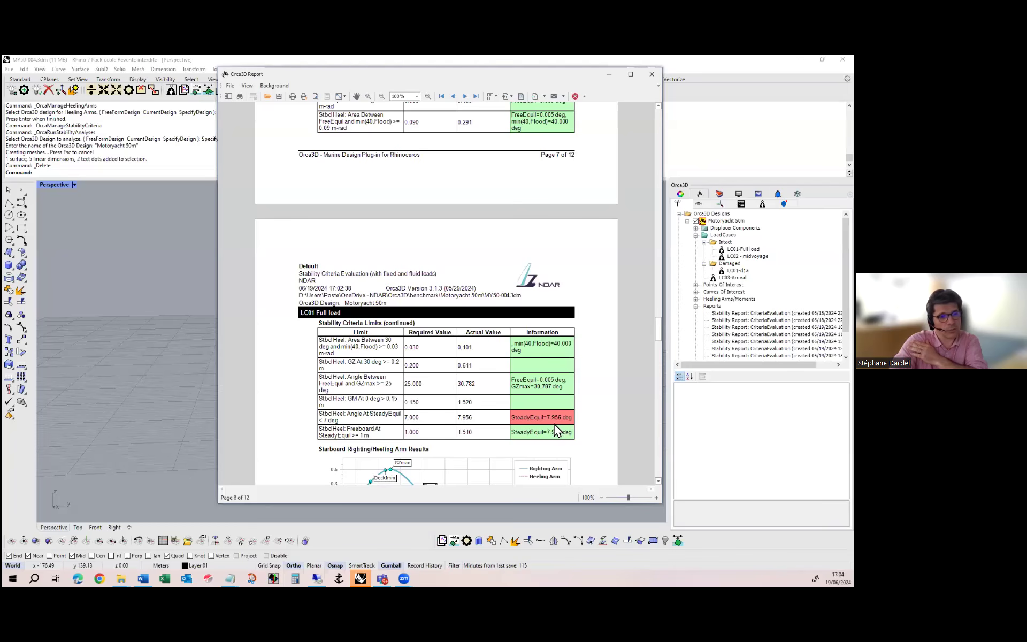
scroll(545, 413, down, 6)
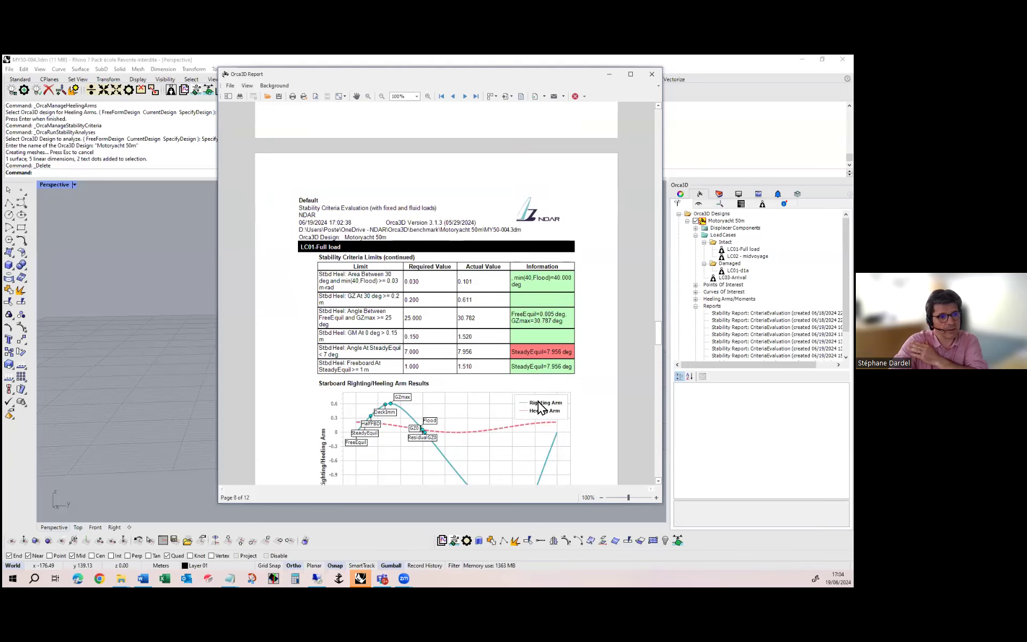
scroll(532, 410, down, 4)
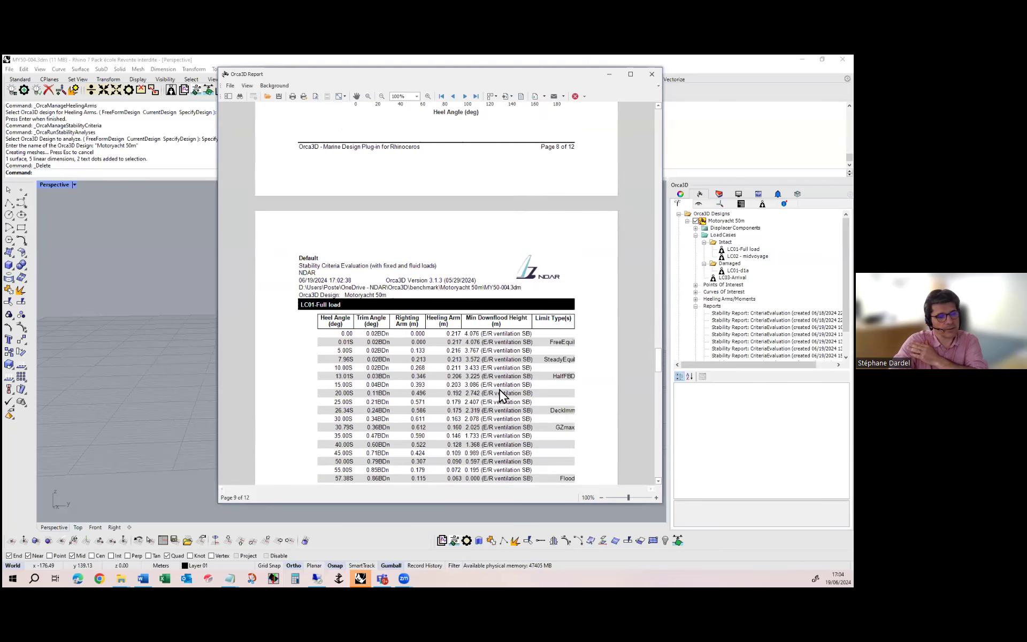
click(652, 75)
Enable the clipping box and cut away the yacht's starboard side to expose the internal compartments and tanks
right_drag(364, 329, 546, 334)
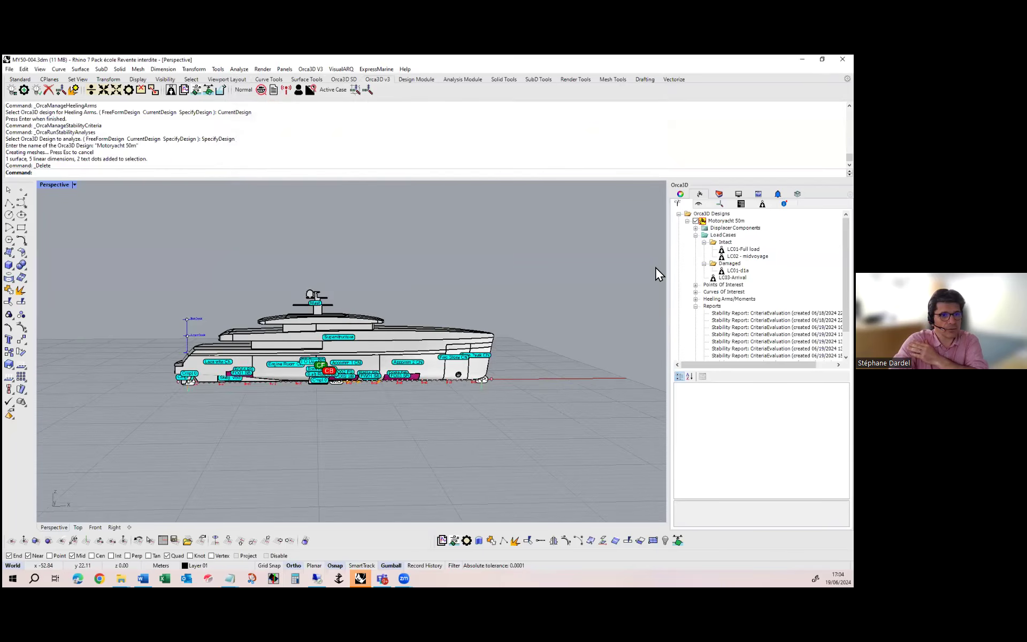
click(699, 203)
right_drag(654, 401, 575, 272)
scroll(575, 273, up, 3)
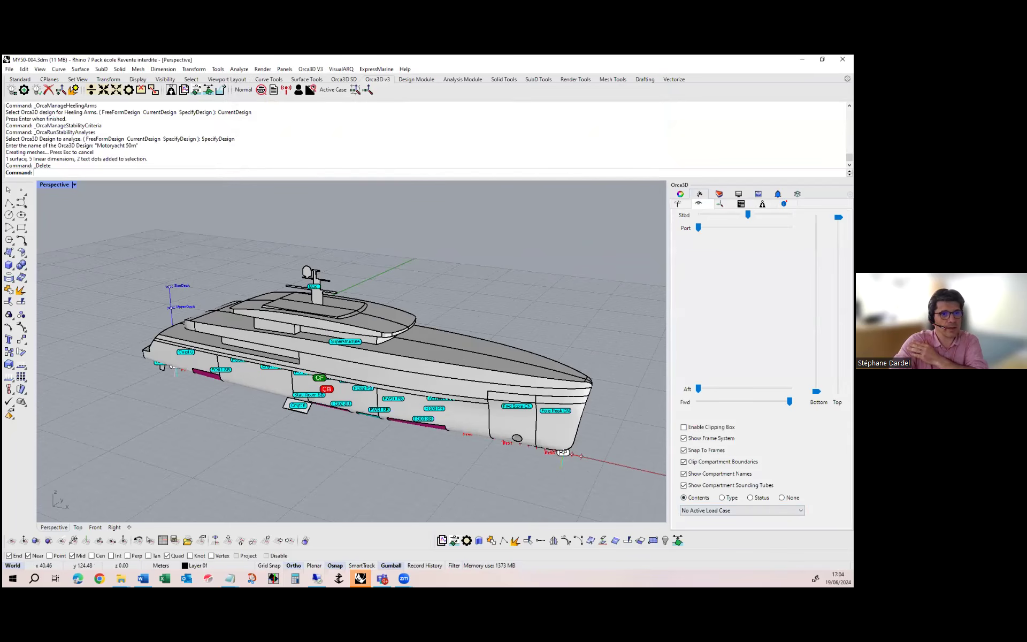
click(683, 427)
drag(747, 214, 749, 215)
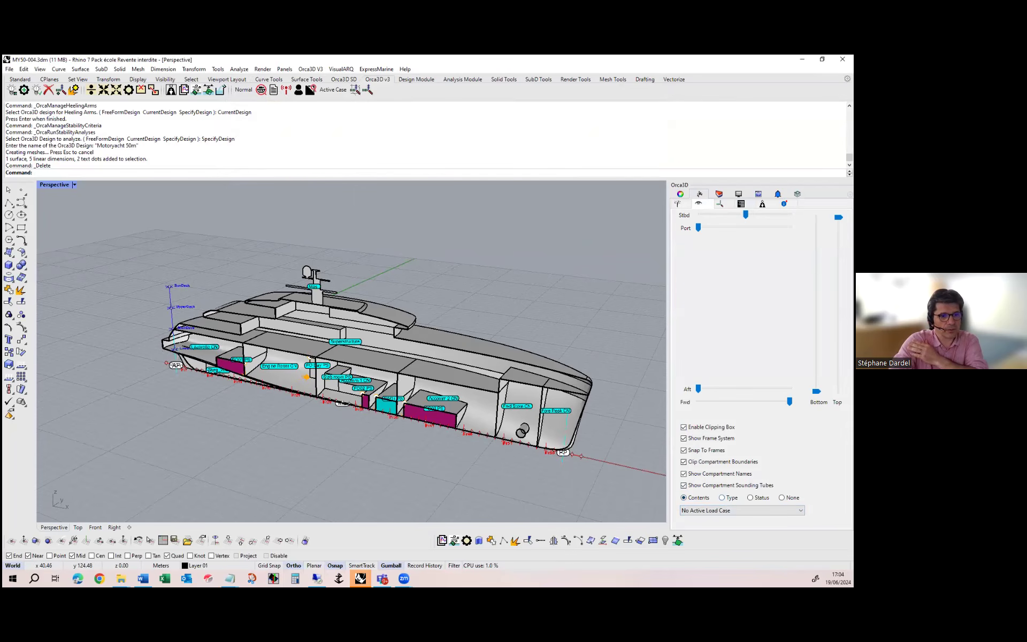
right_drag(427, 414, 415, 410)
scroll(383, 412, up, 2)
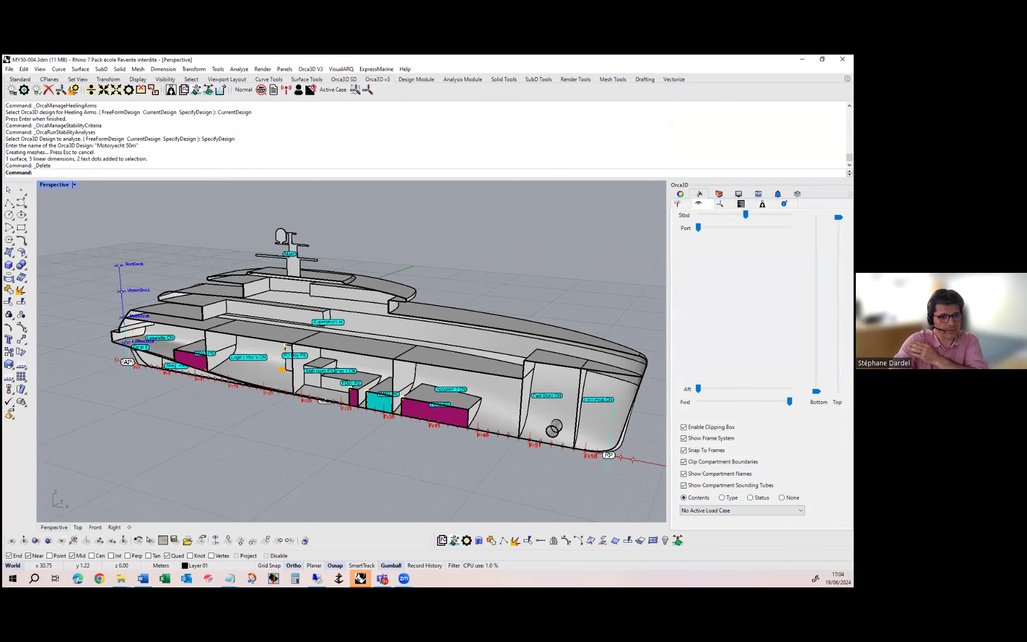
Colour the clipped yacht's compartments by type and inspect the tanks, watertight and non-watertight compartments from several angles
click(721, 497)
right_drag(367, 388, 548, 411)
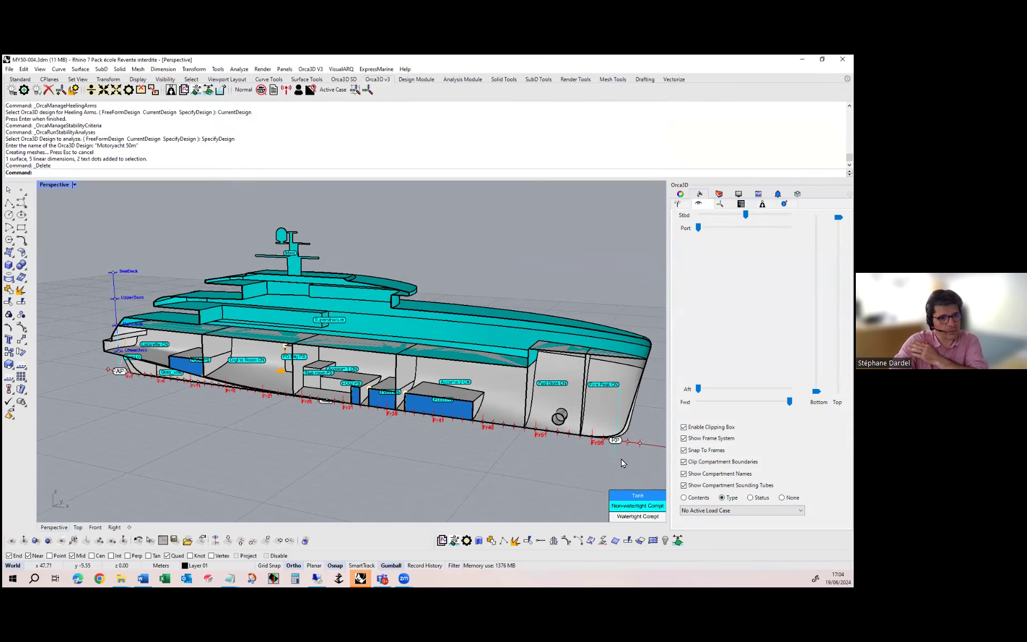
right_drag(364, 308, 323, 301)
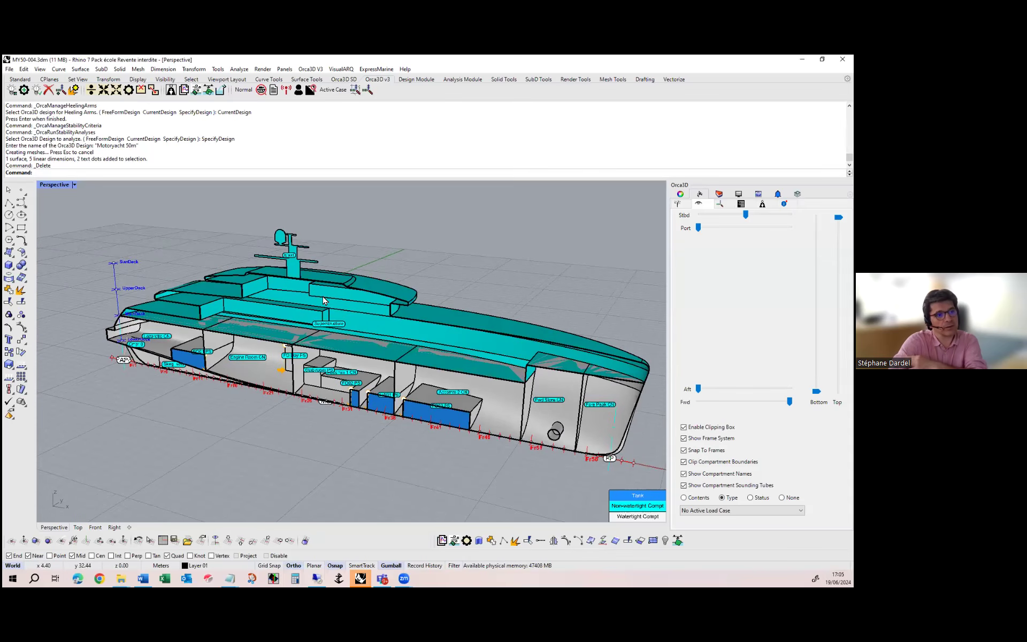
right_drag(388, 319, 382, 309)
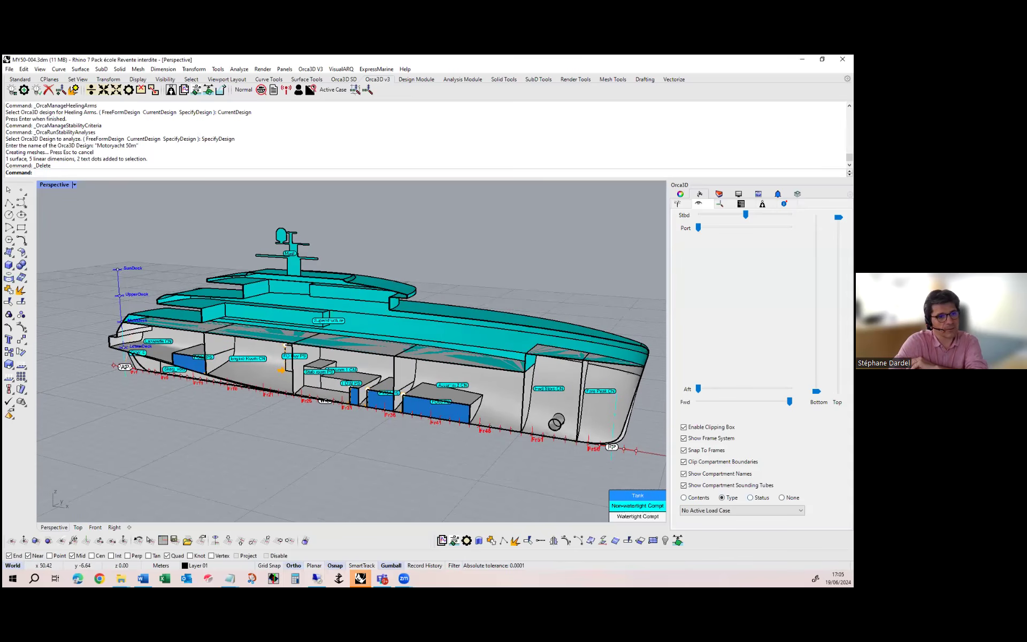
Colour the compartments by status for load case LC01-d1a and inspect the damaged aft compartment and the whole yacht
click(750, 497)
click(741, 510)
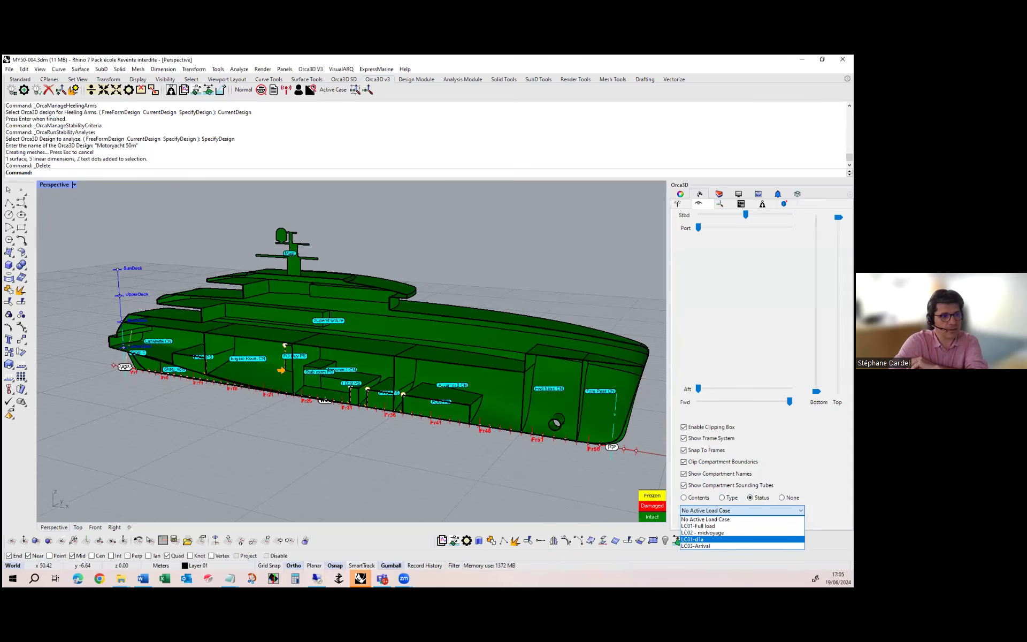
click(696, 539)
right_drag(140, 365, 321, 391)
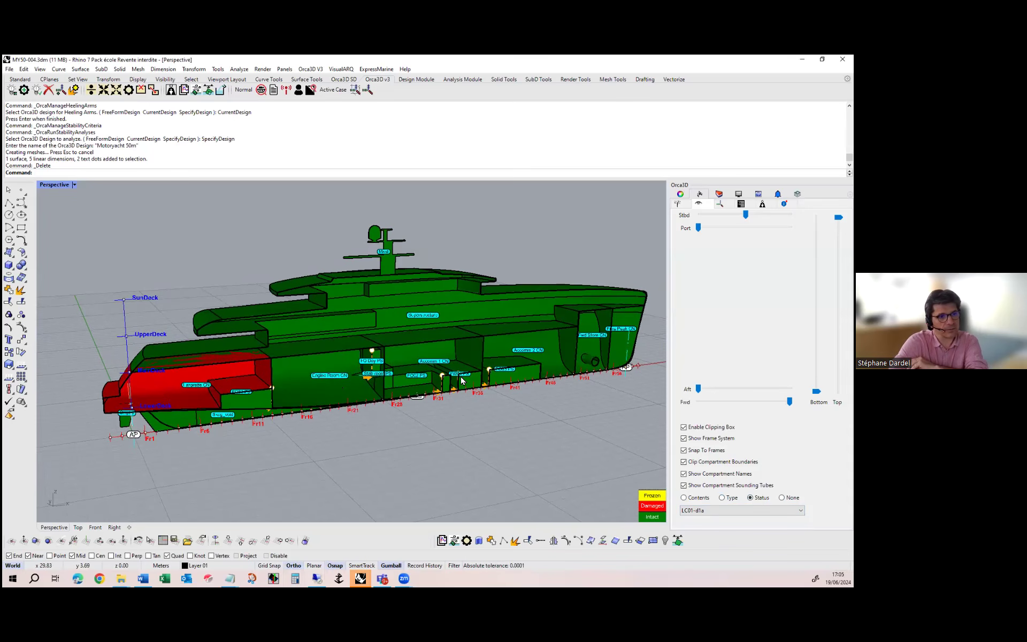
right_drag(453, 370, 317, 346)
scroll(318, 351, down, 3)
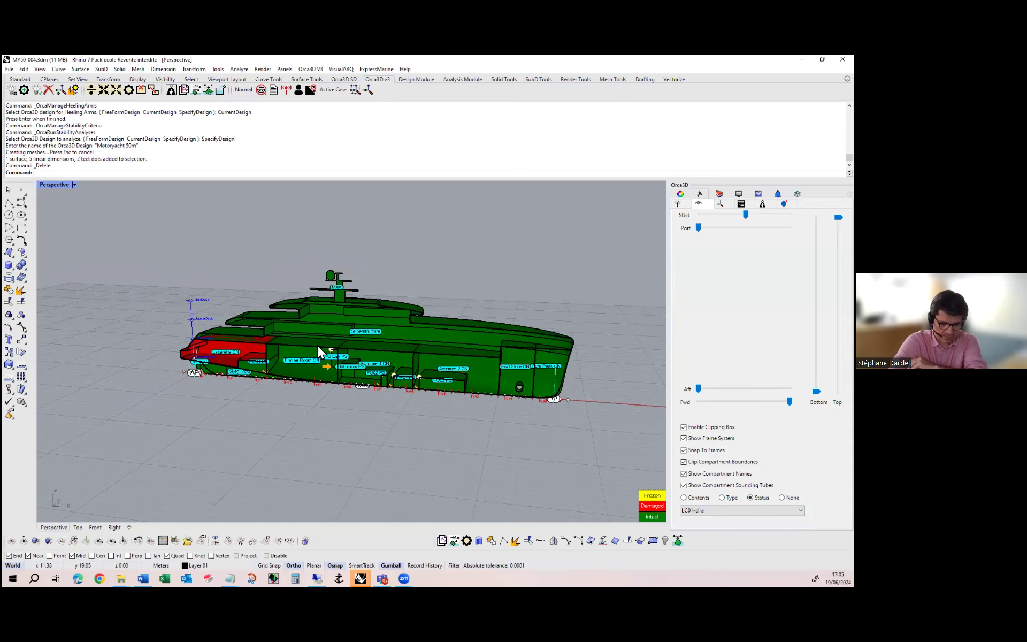
scroll(317, 344, down, 2)
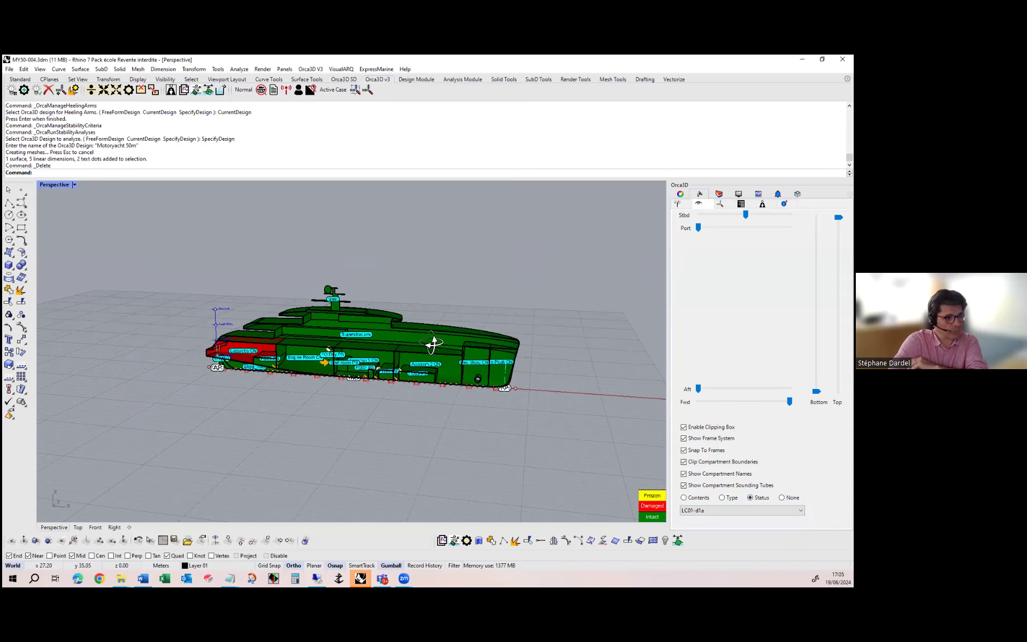
right_drag(431, 341, 439, 345)
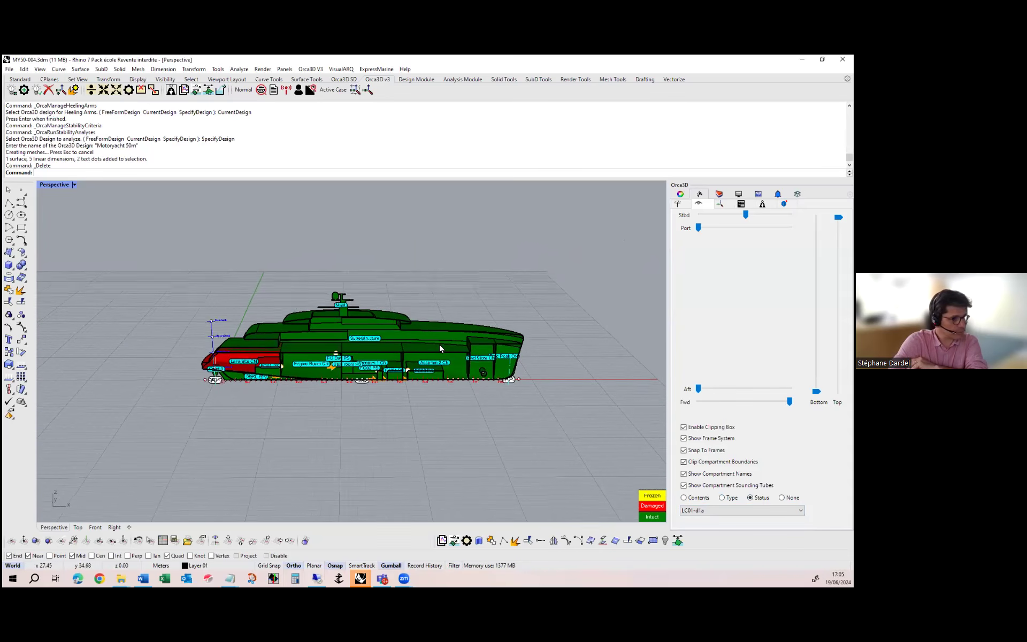
Display the Motoryacht 50m design tree down to its saved reports, wide enough to read the full report names
click(678, 206)
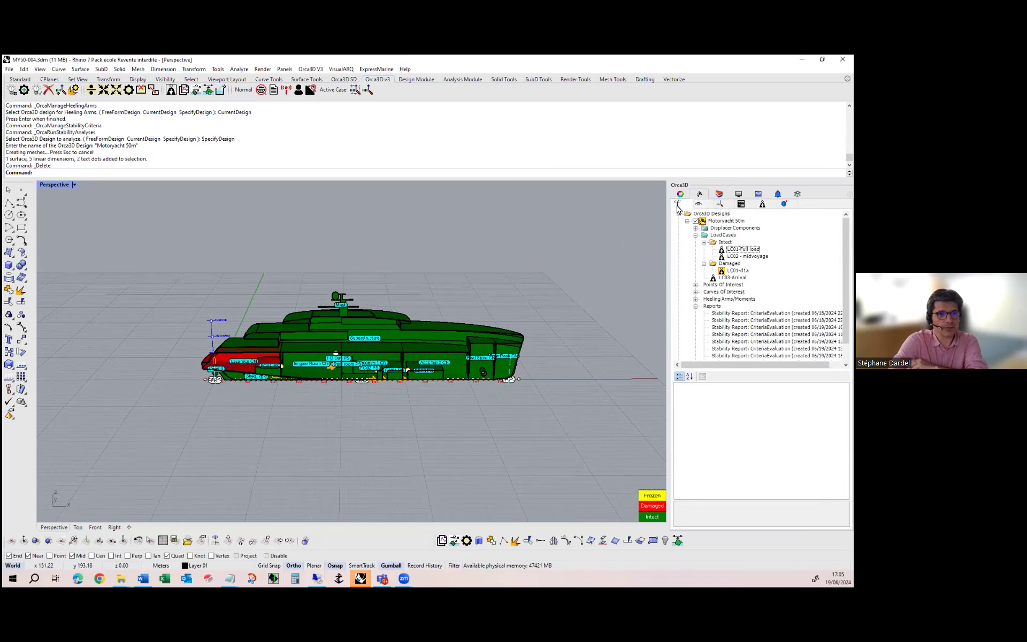
scroll(759, 289, down, 1)
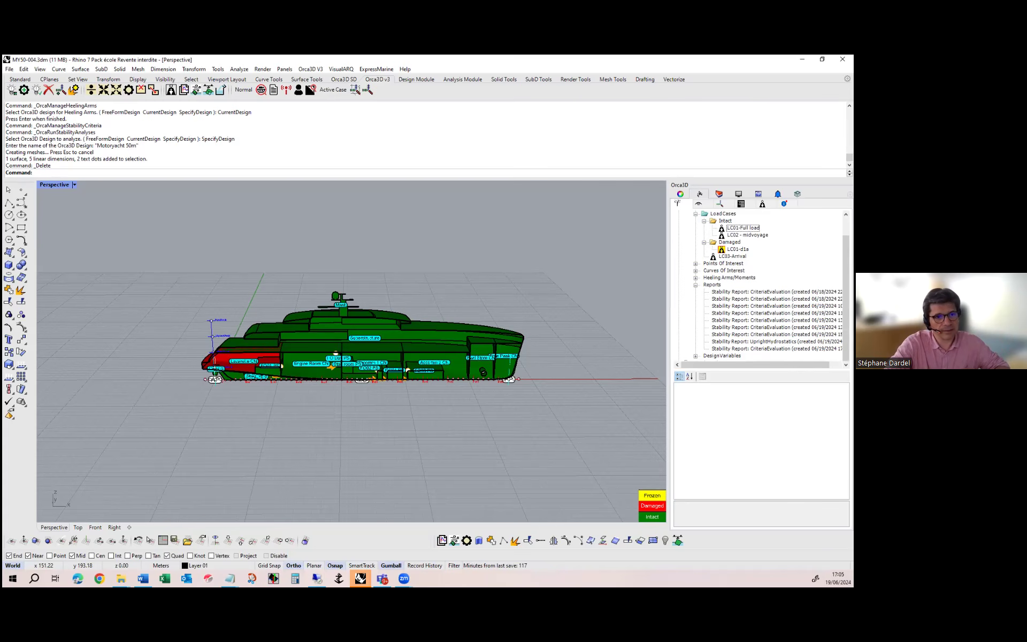
drag(669, 331, 631, 338)
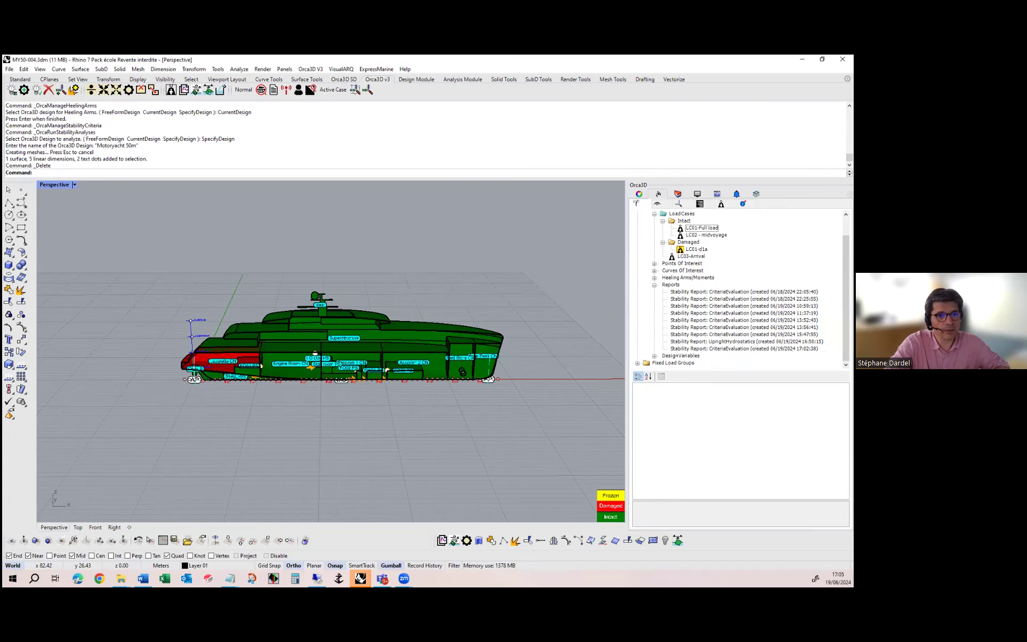
Open the saved stability report created 06/18/2024 22:25:55, enlarge it to view the hydrostatics summary, and close it
double_click(744, 299)
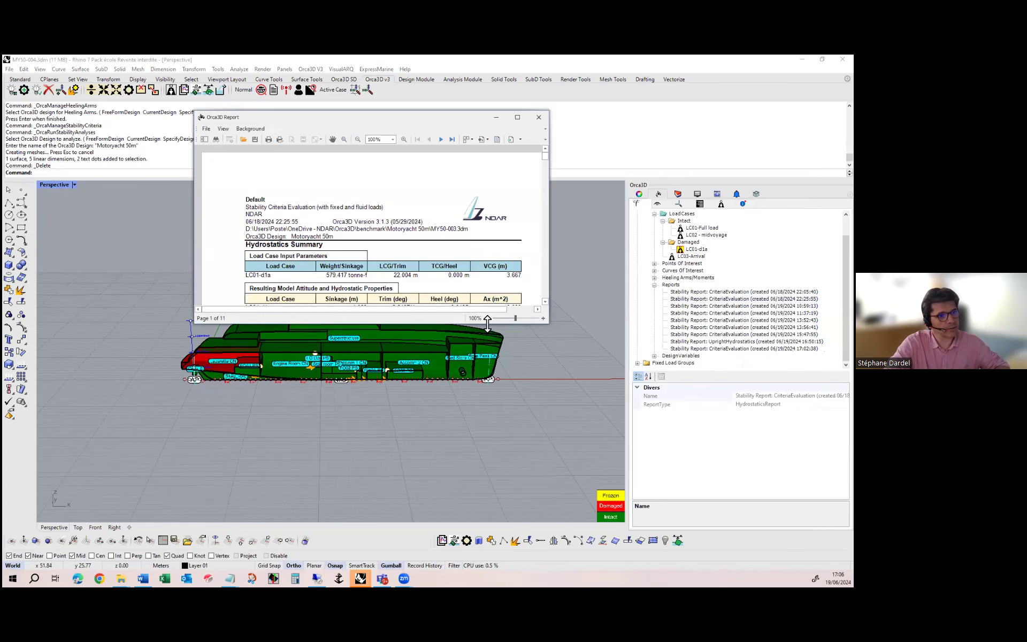
drag(488, 323, 488, 472)
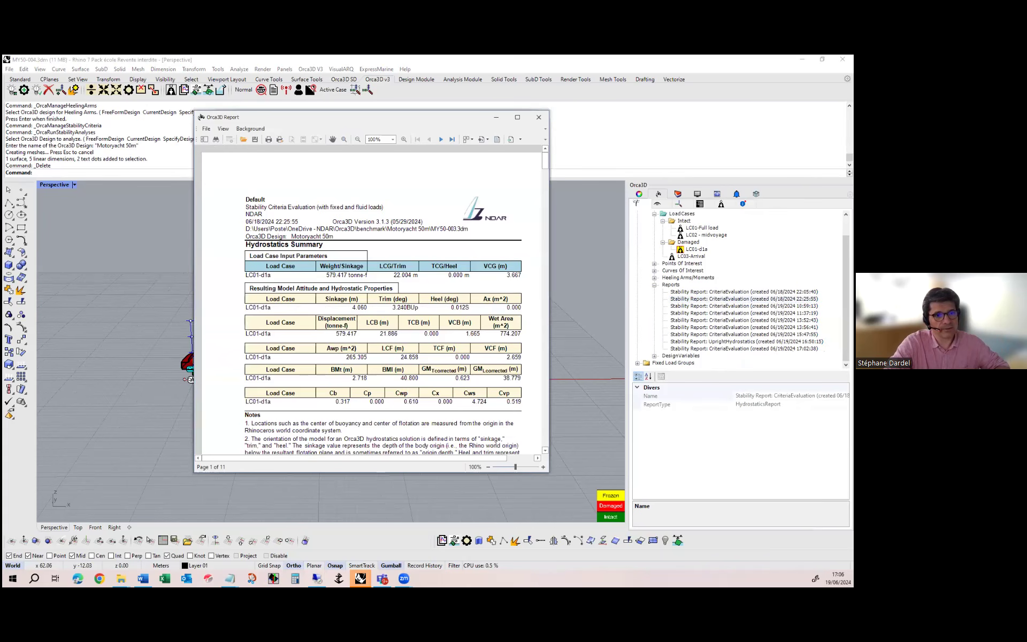
click(538, 118)
Delete the saved stability report created 06/18/2024 22:05:40 from the design's reports
click(743, 291)
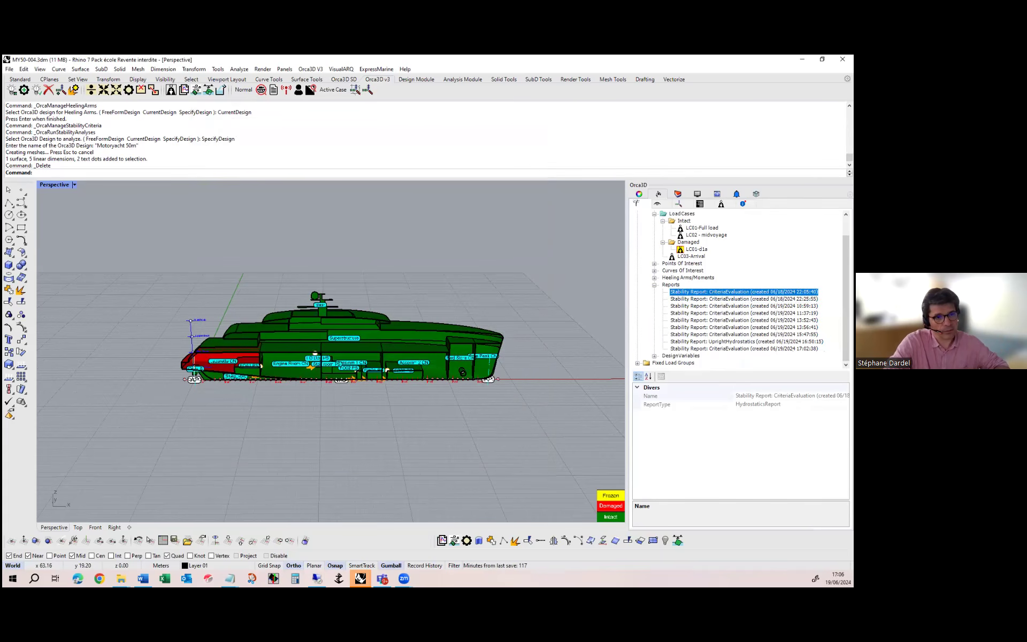
right_click(743, 292)
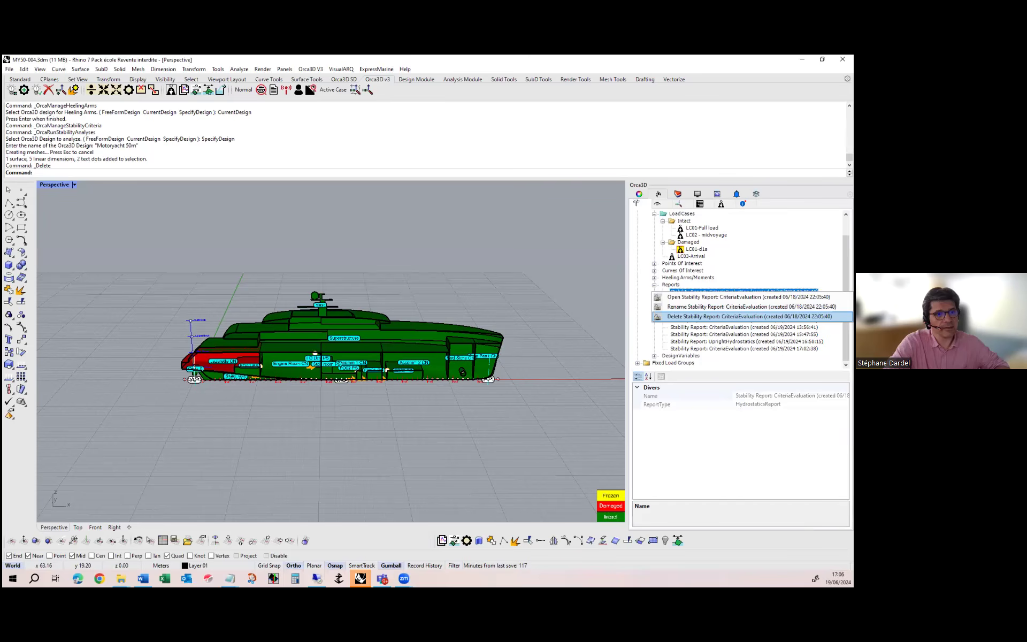
click(748, 316)
click(442, 336)
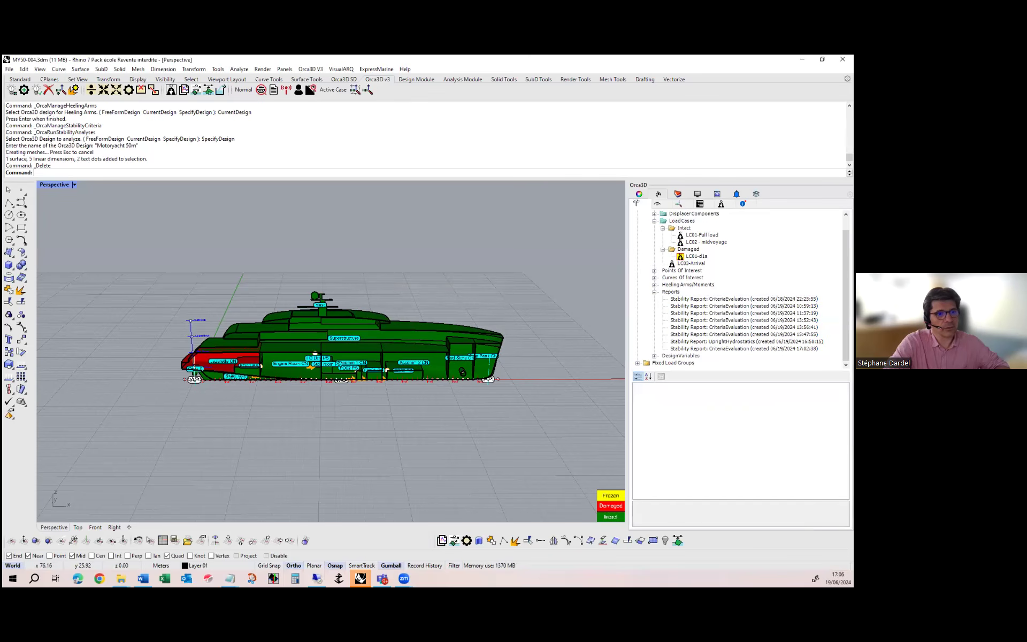
Open the name of the stability report created 06/18/2024 22:25:55 for editing
click(743, 298)
right_click(744, 298)
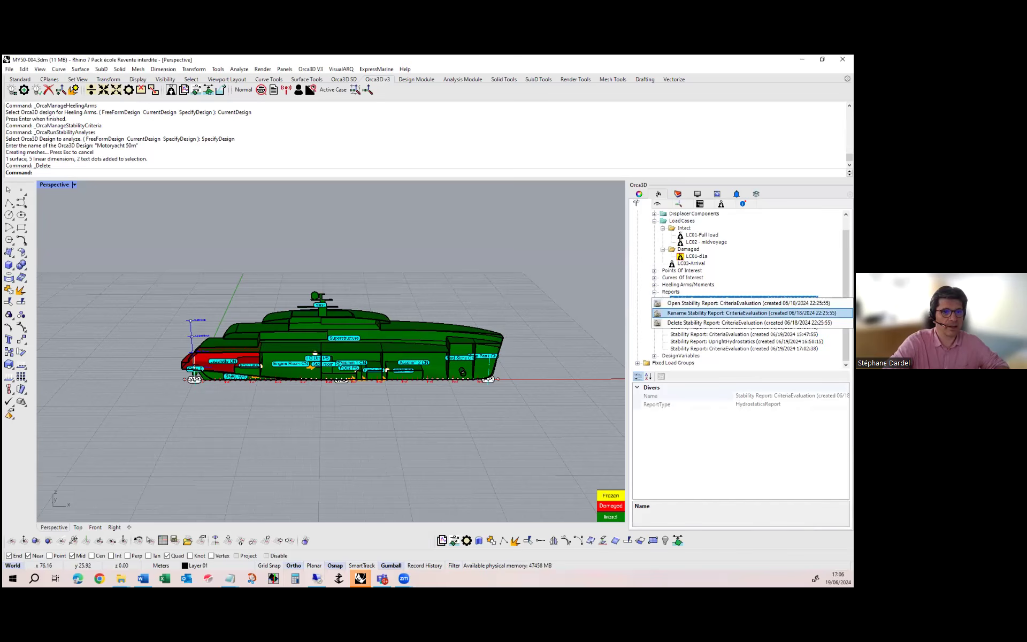
click(748, 312)
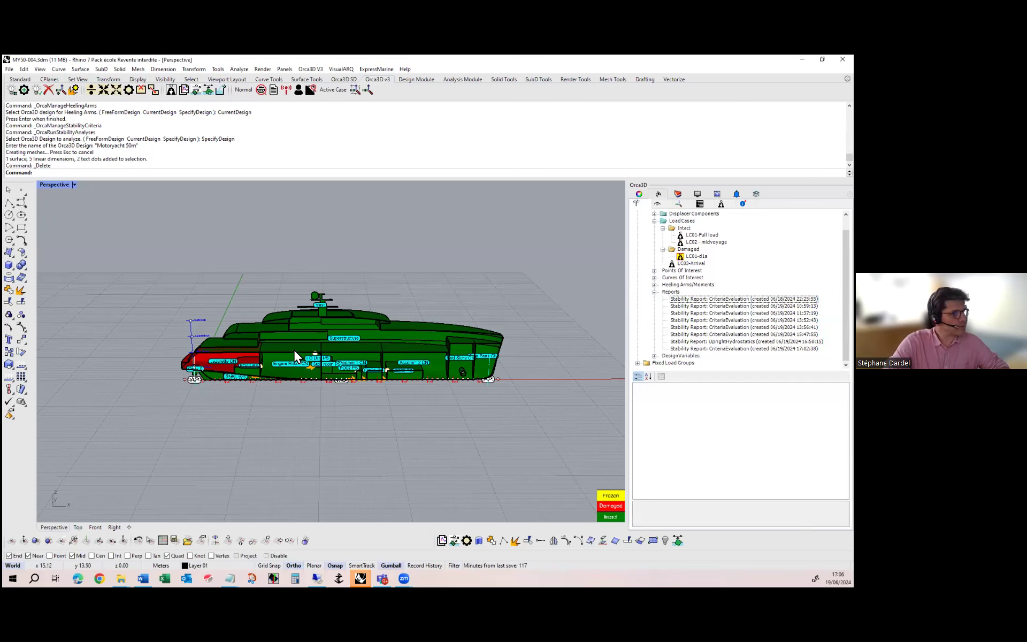
Start a stability analysis of the intact load case LC01-Full load for the Motoryacht 50m design
right_drag(336, 342, 308, 334)
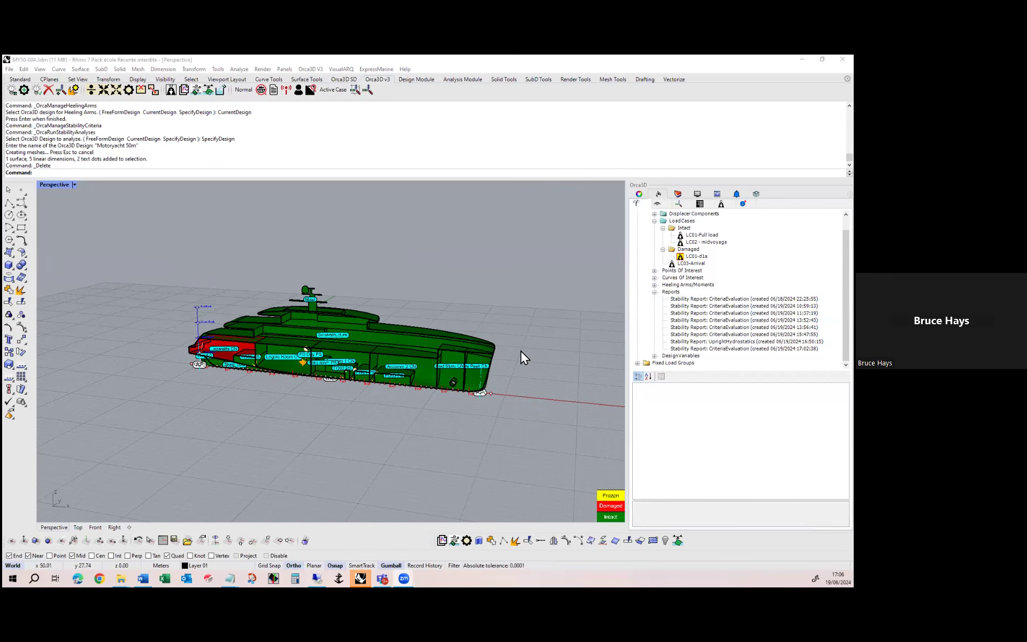
scroll(521, 349, up, 1)
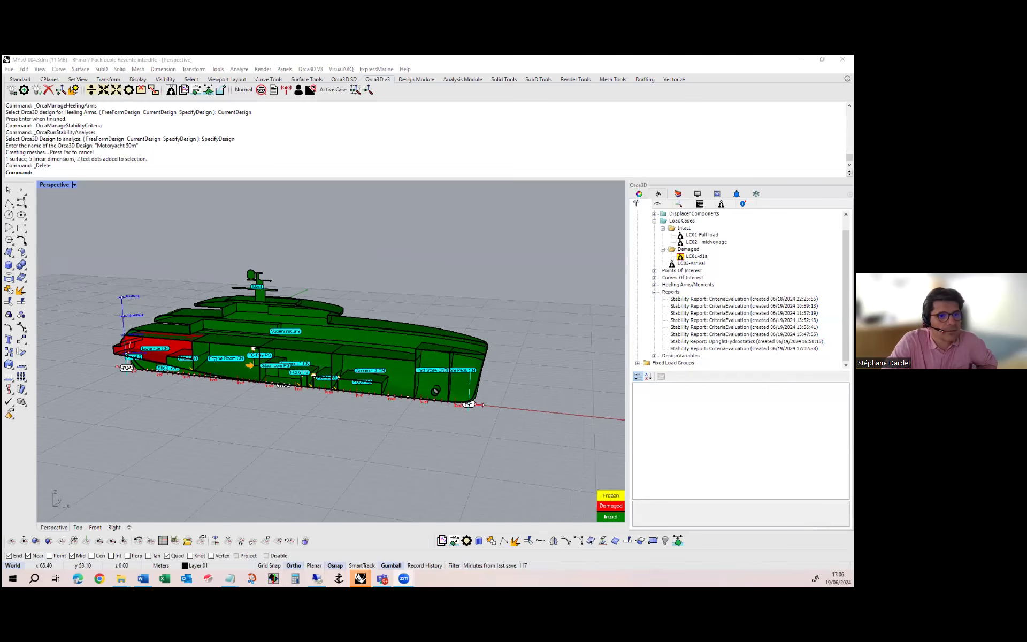
right_click(697, 242)
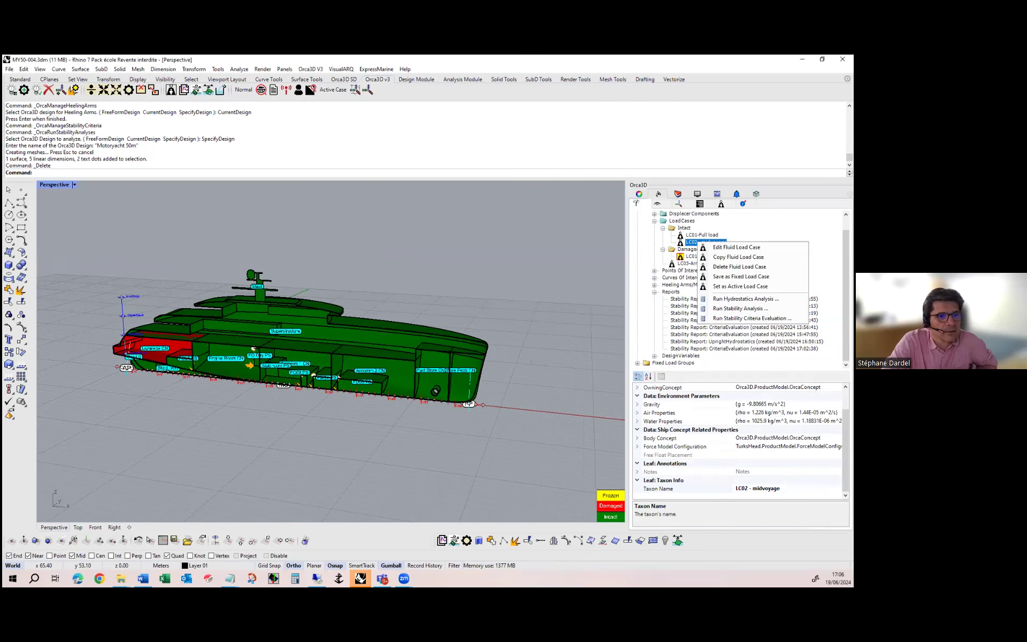
right_click(694, 235)
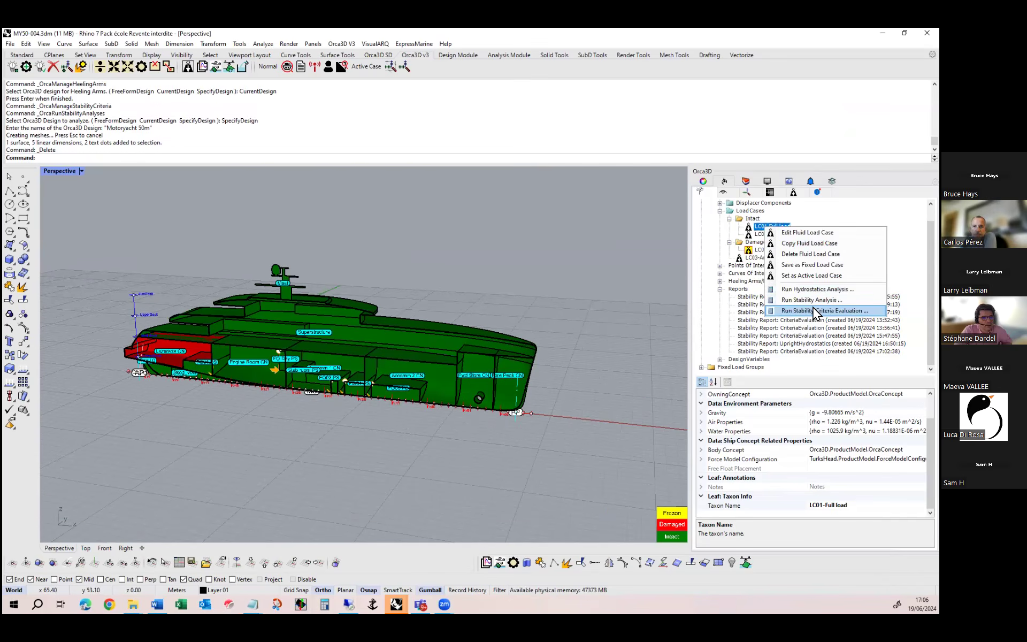
click(737, 302)
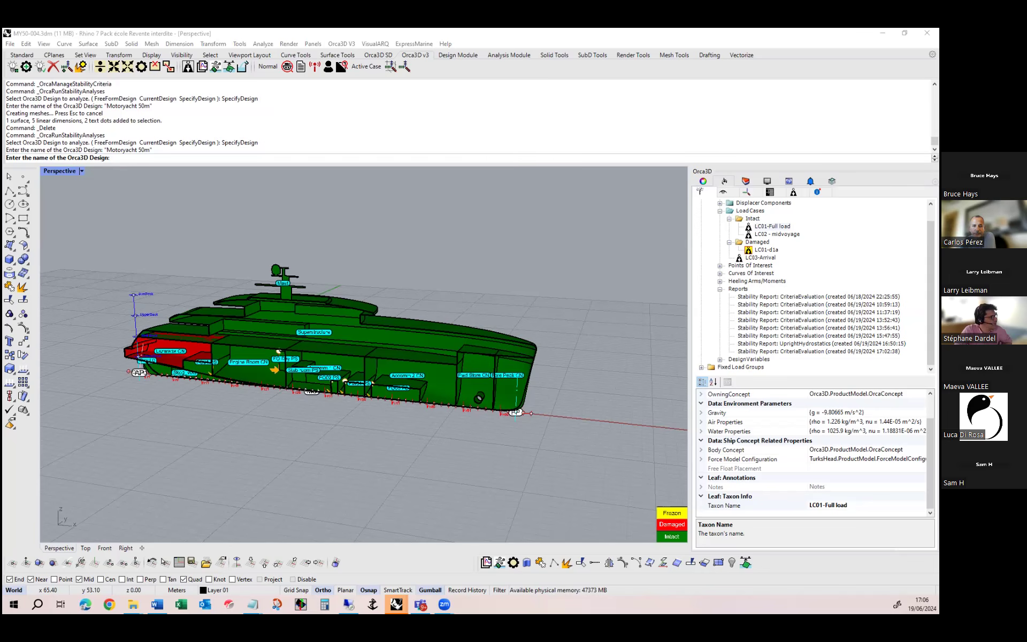
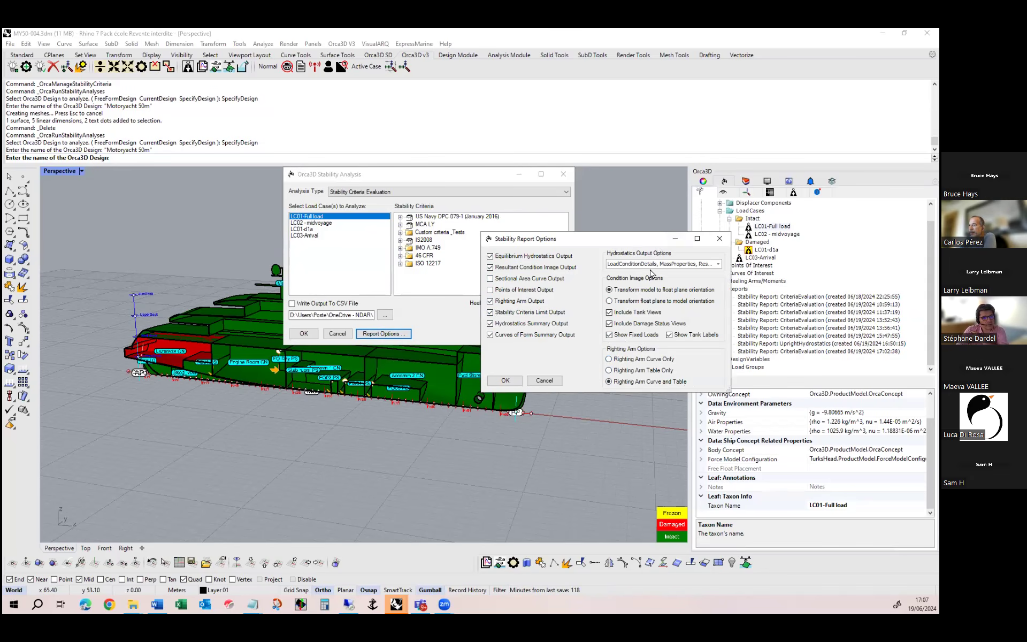
Review the list of hydrostatics output options for the stability report, and close the stability analysis without running it
click(674, 267)
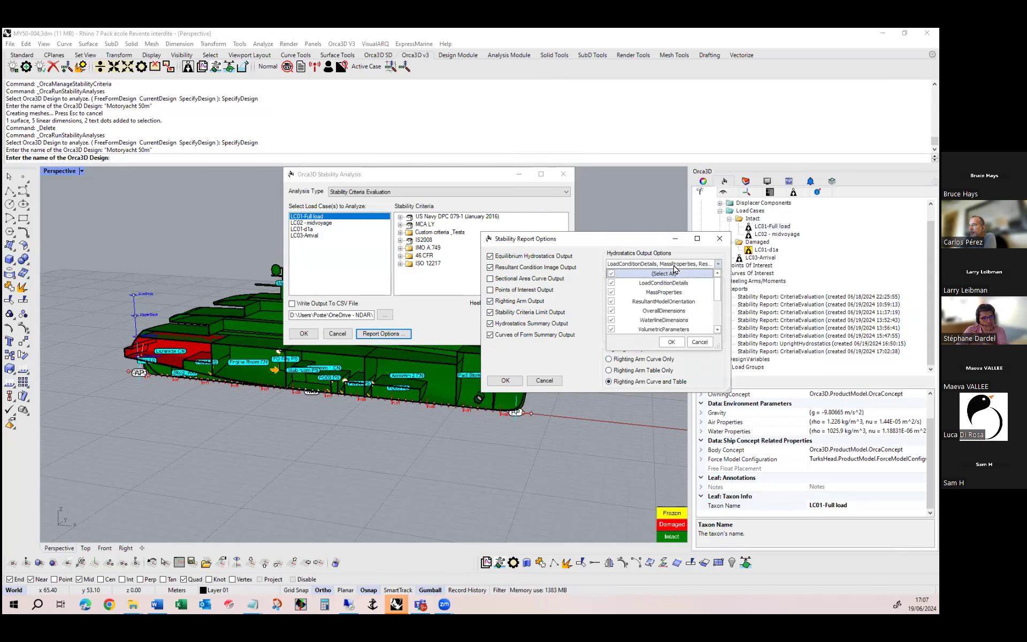
drag(719, 288, 723, 323)
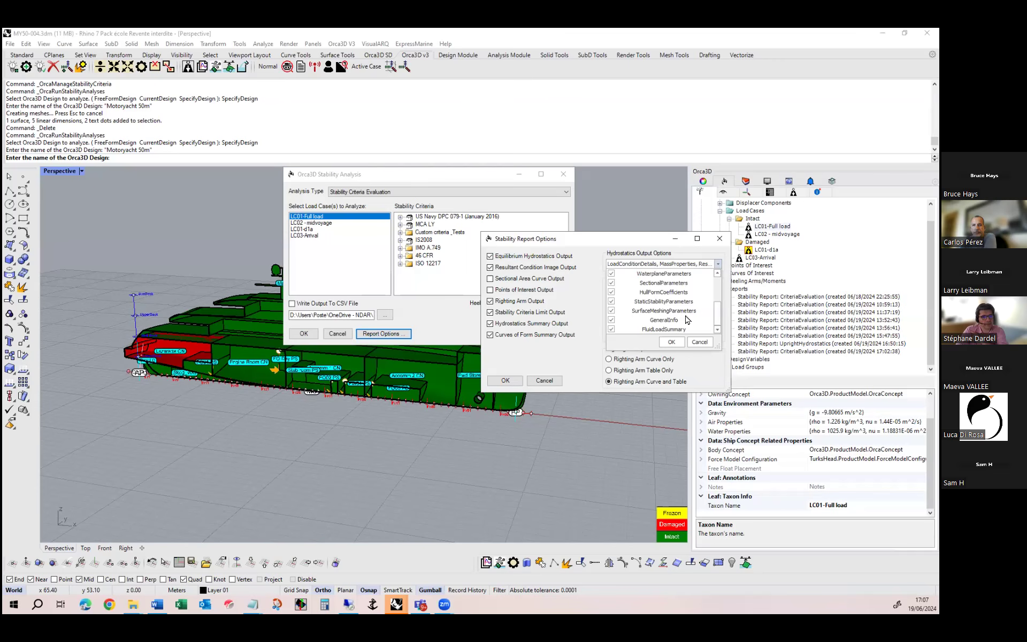
drag(718, 316, 712, 282)
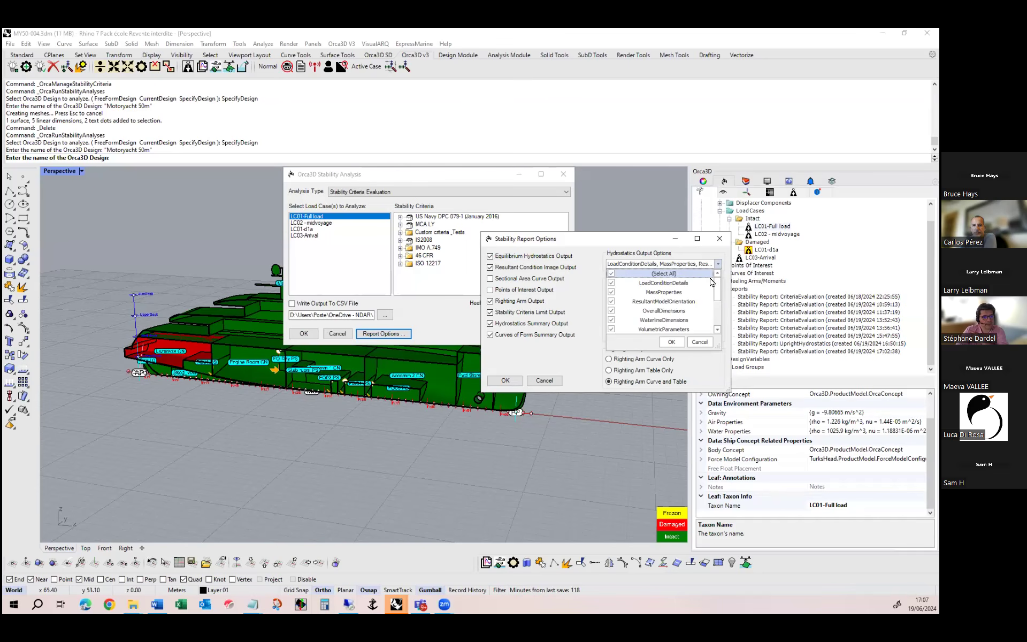
click(700, 342)
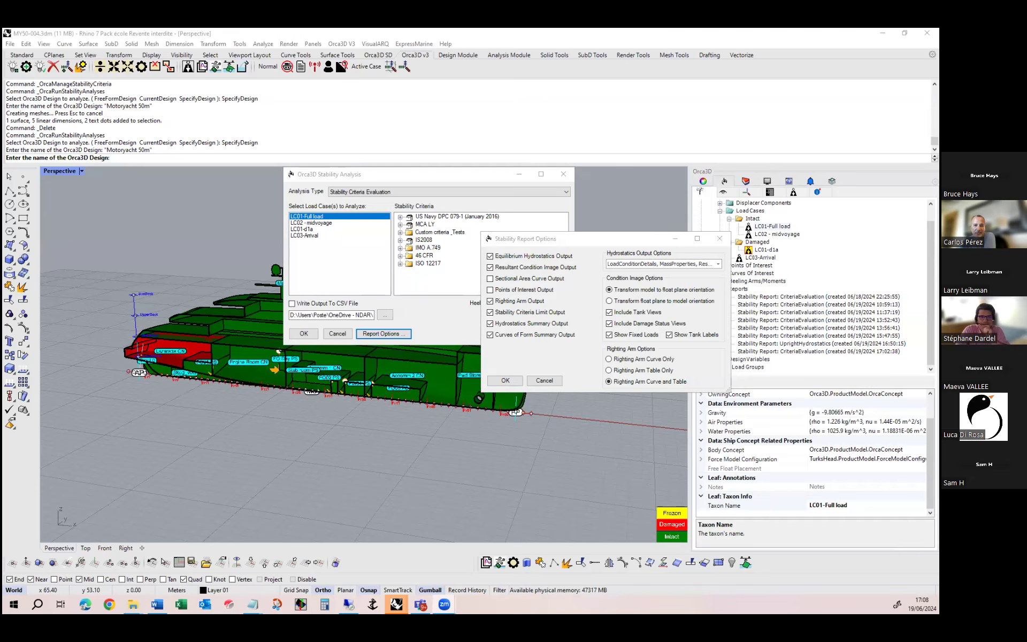
click(506, 380)
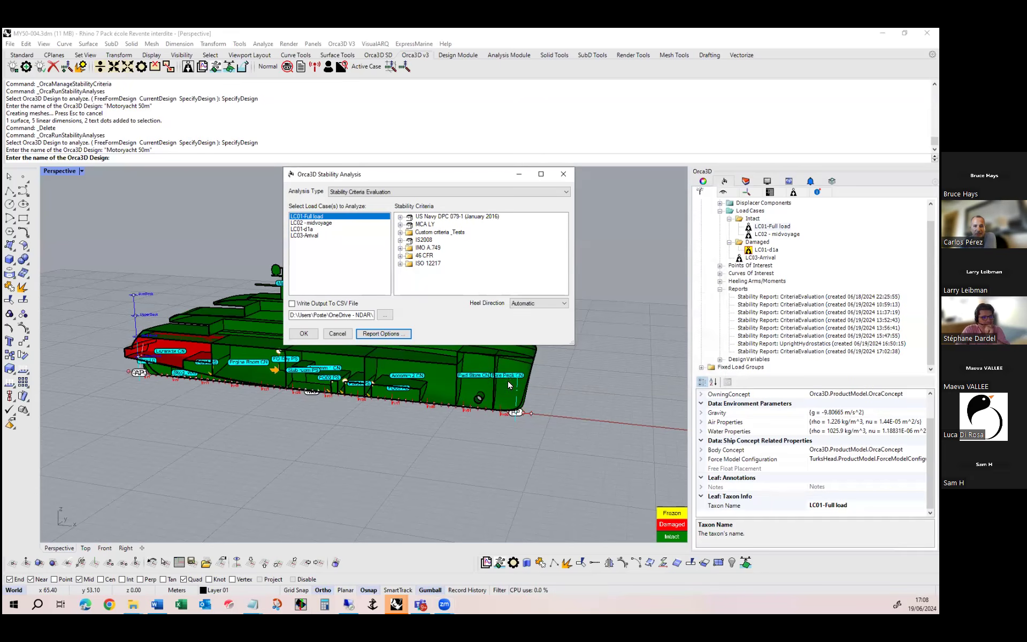
click(314, 335)
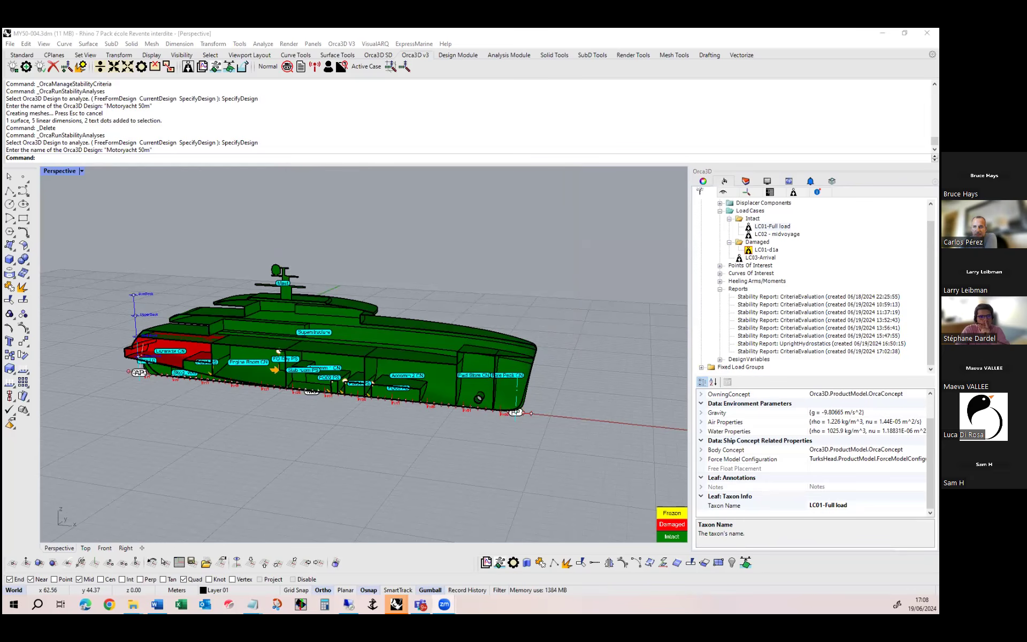
Check the actions available for damaged load case LC01-d1a and view the Lazarette CN compartment's properties without changing them
right_click(756, 254)
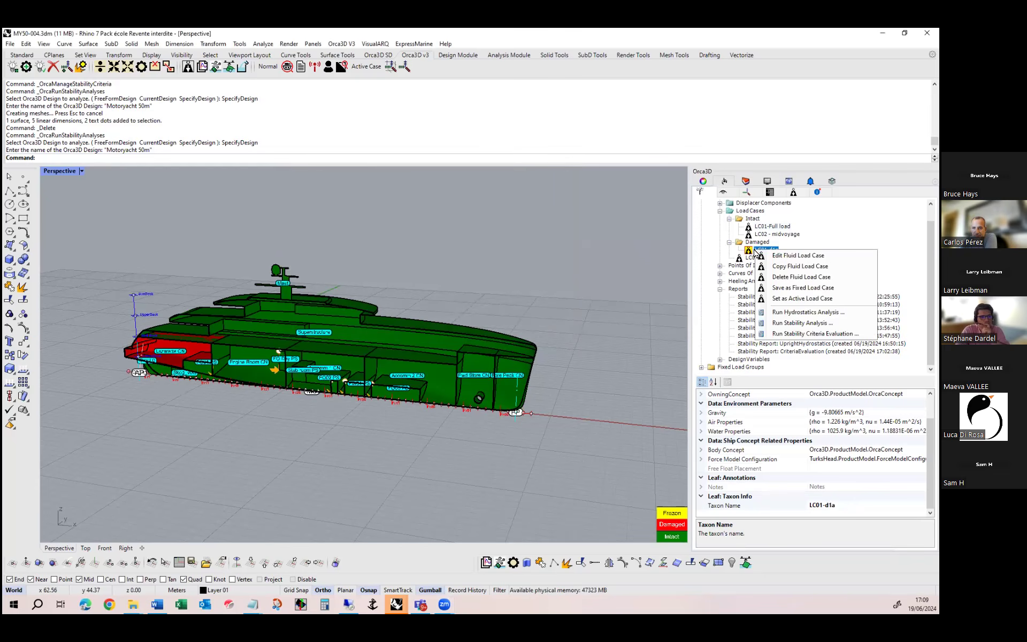
click(608, 248)
scroll(119, 342, up, 7)
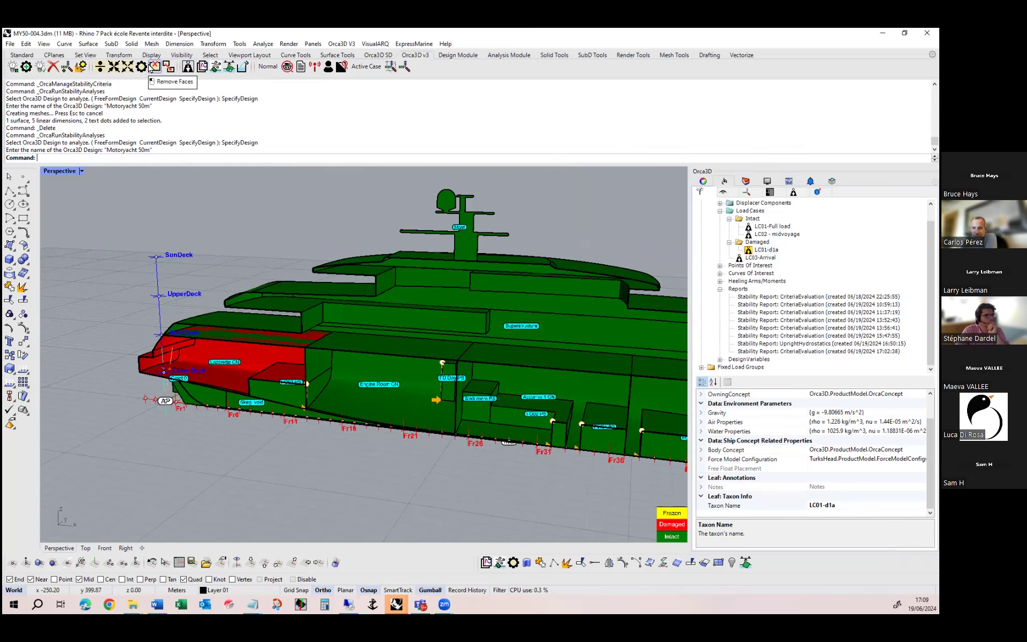
click(141, 66)
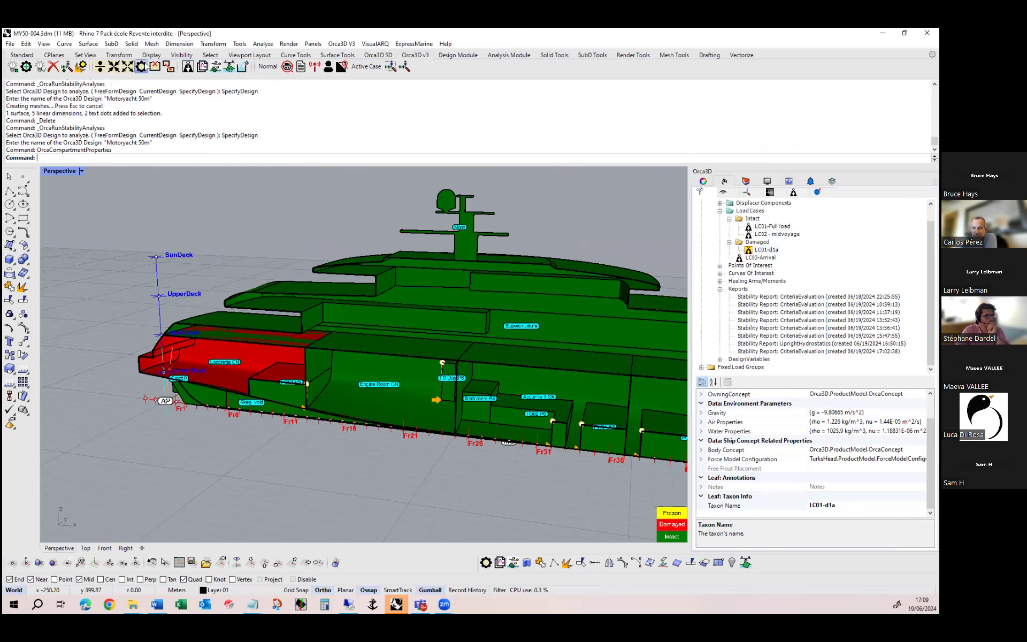
right_click(231, 364)
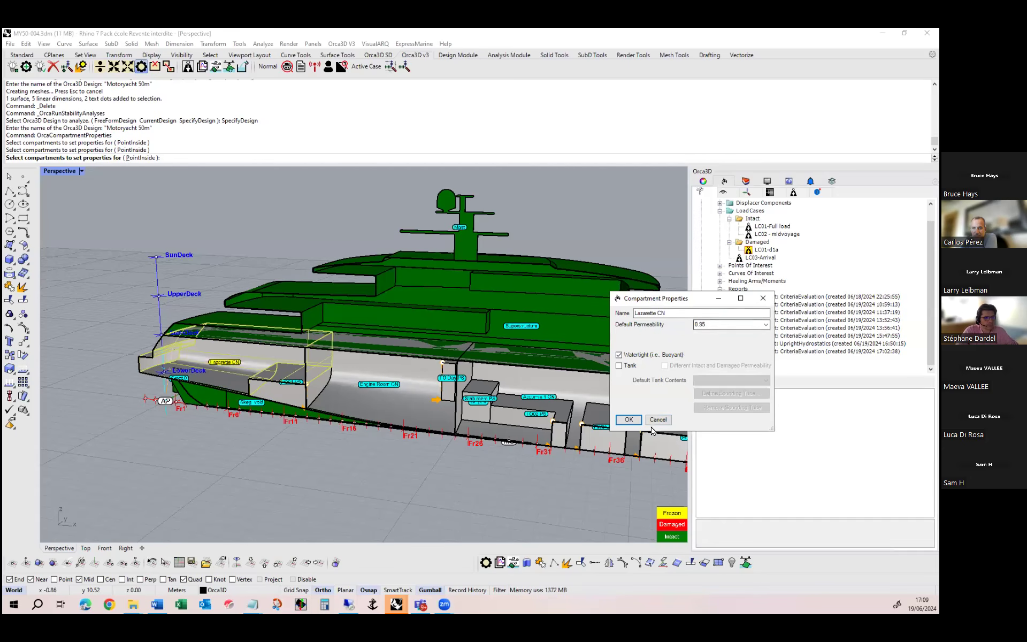
click(656, 420)
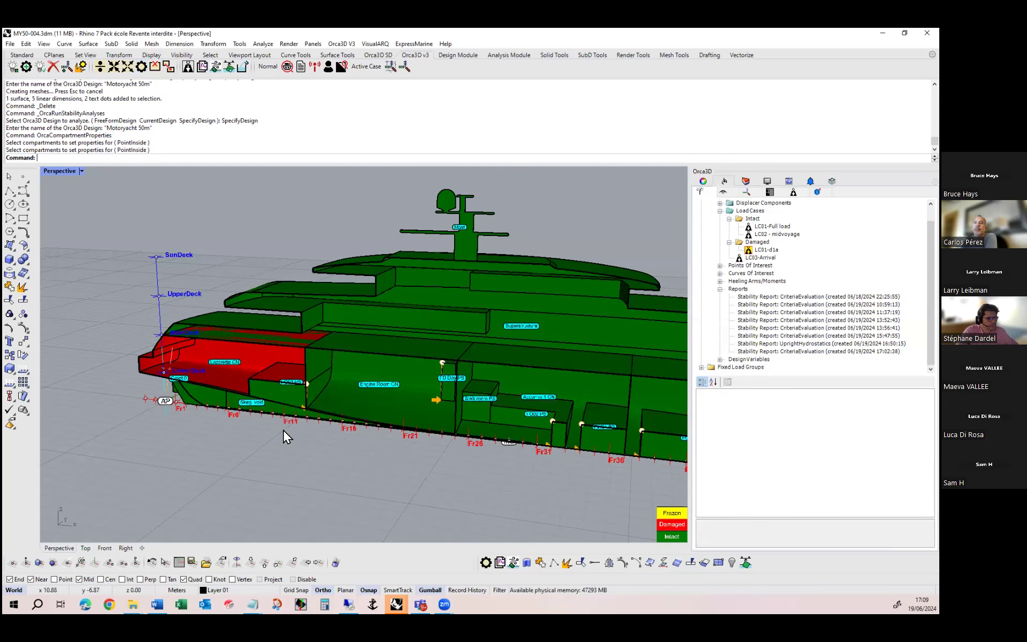
Enable different intact and damaged permeability for tank FO01 PS and set its default damaged permeability to 0.60
click(287, 382)
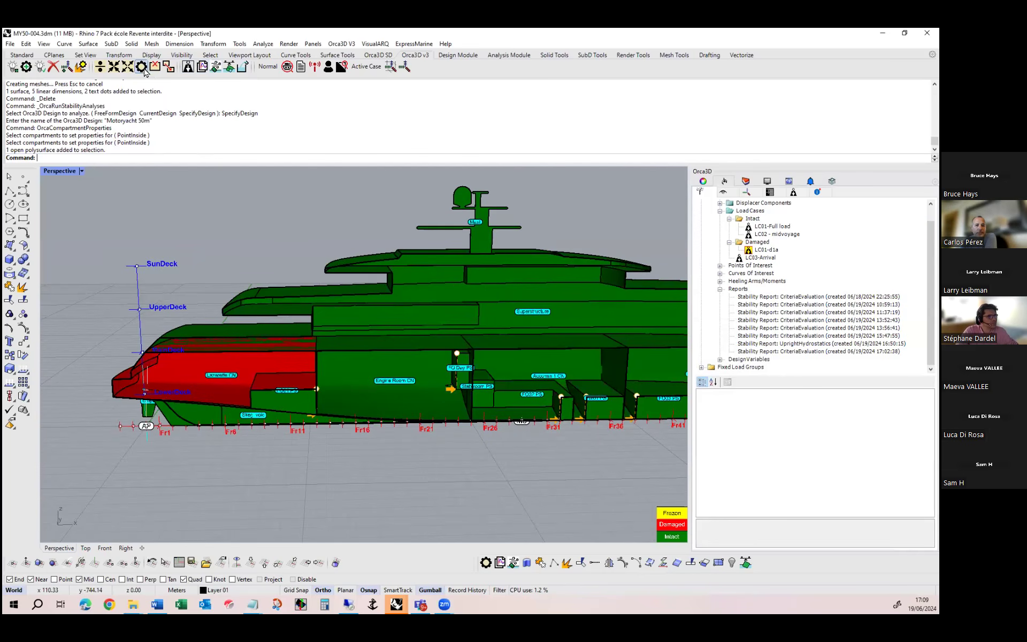
click(140, 67)
click(307, 409)
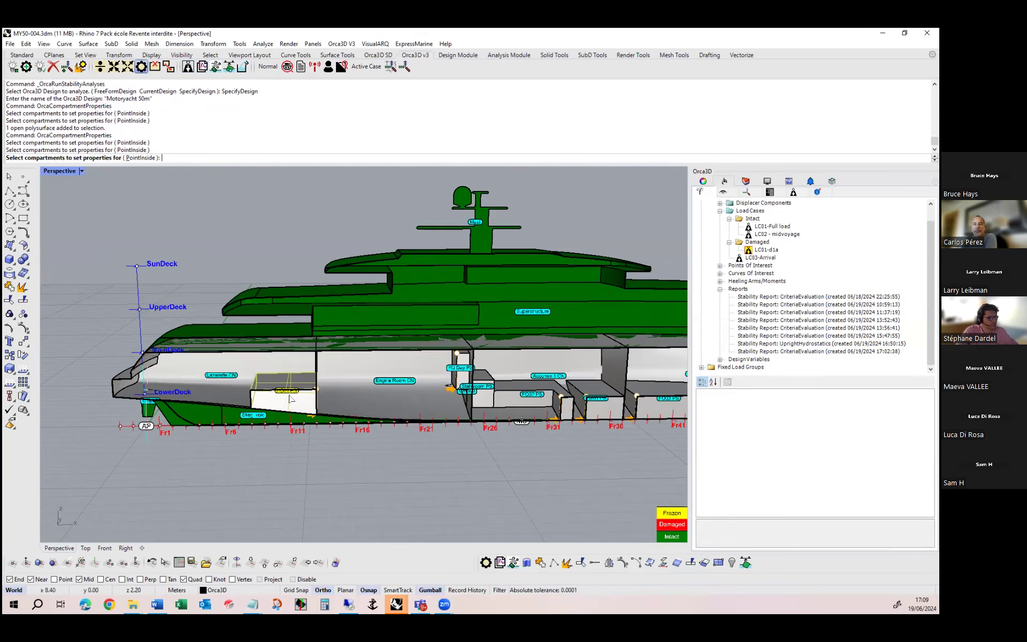
key(Return)
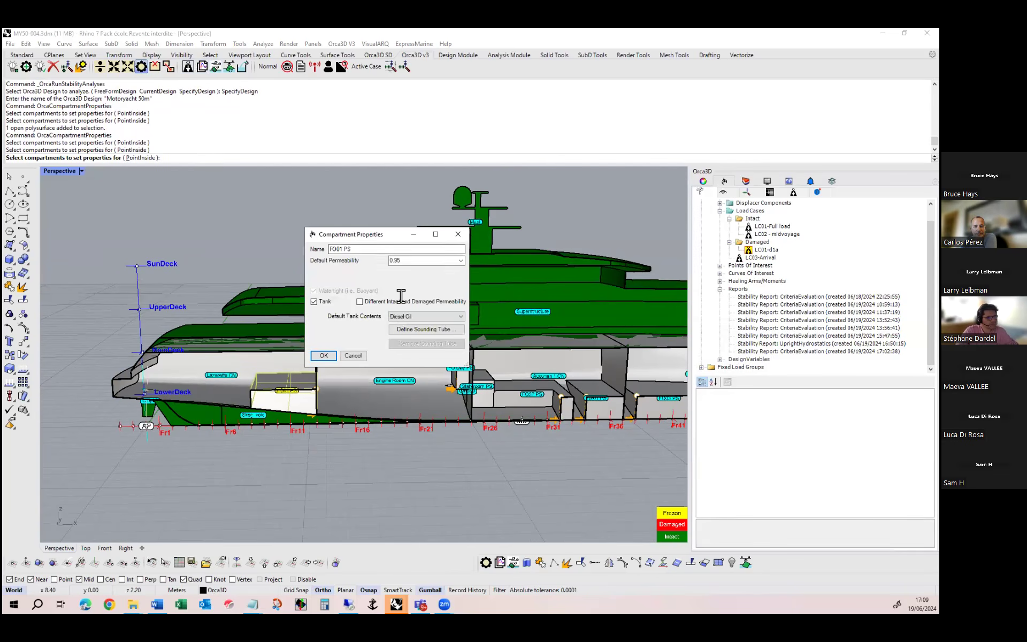
click(378, 302)
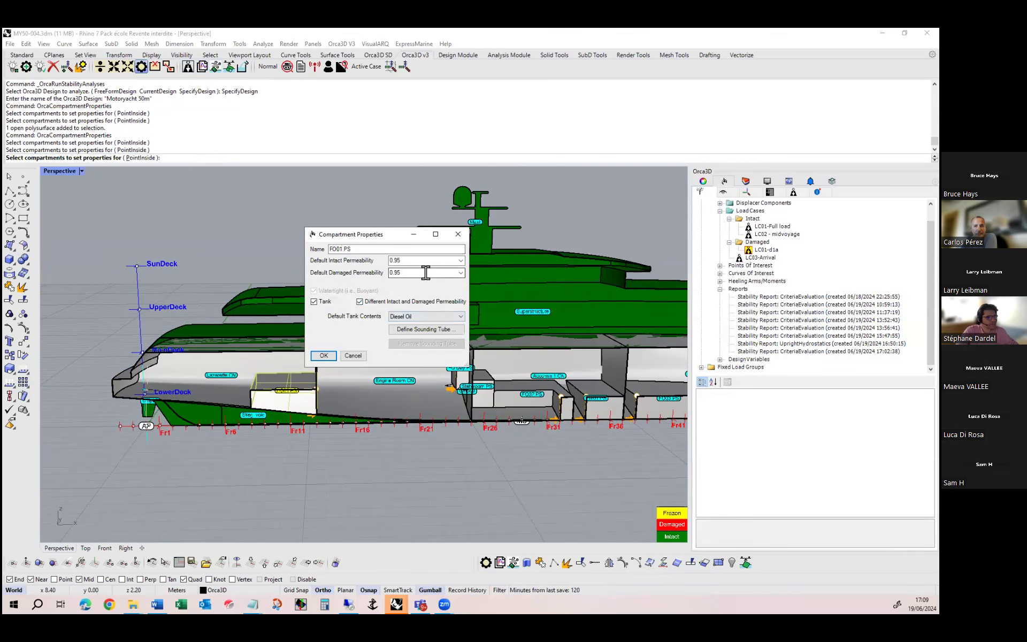
click(461, 274)
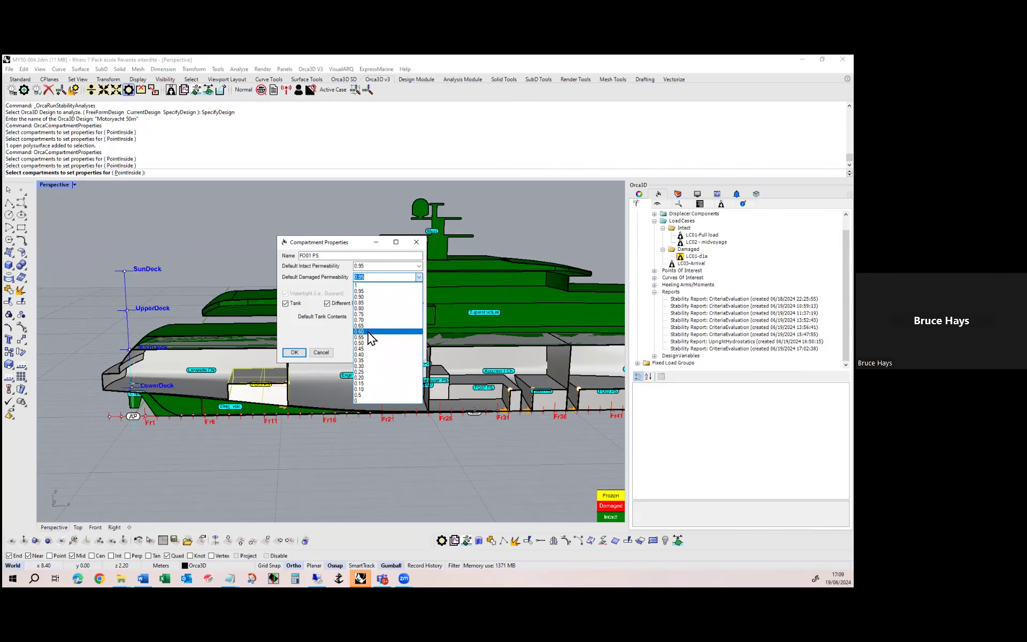
click(411, 345)
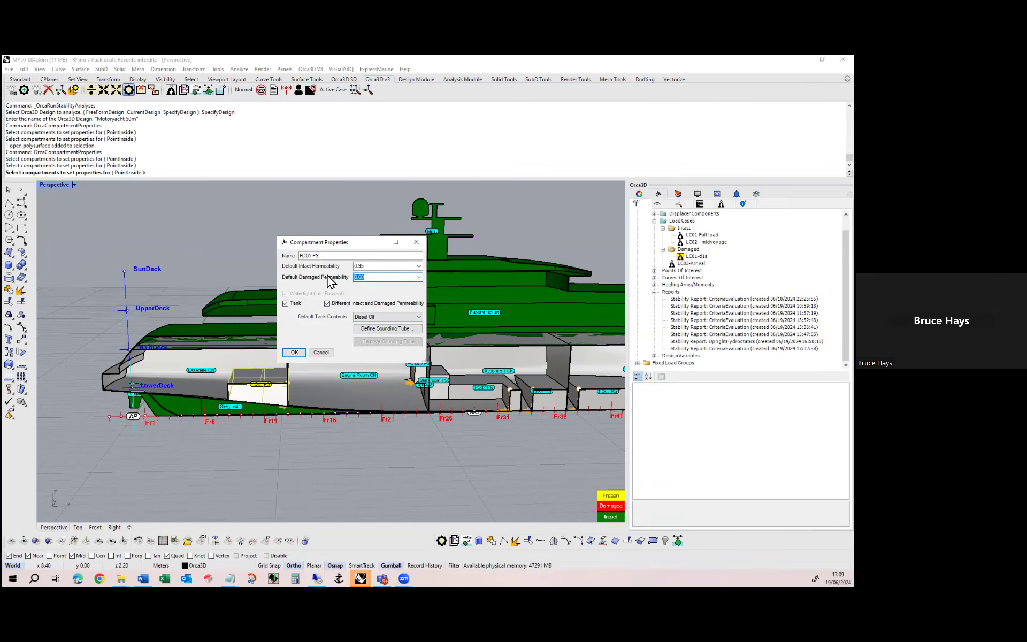